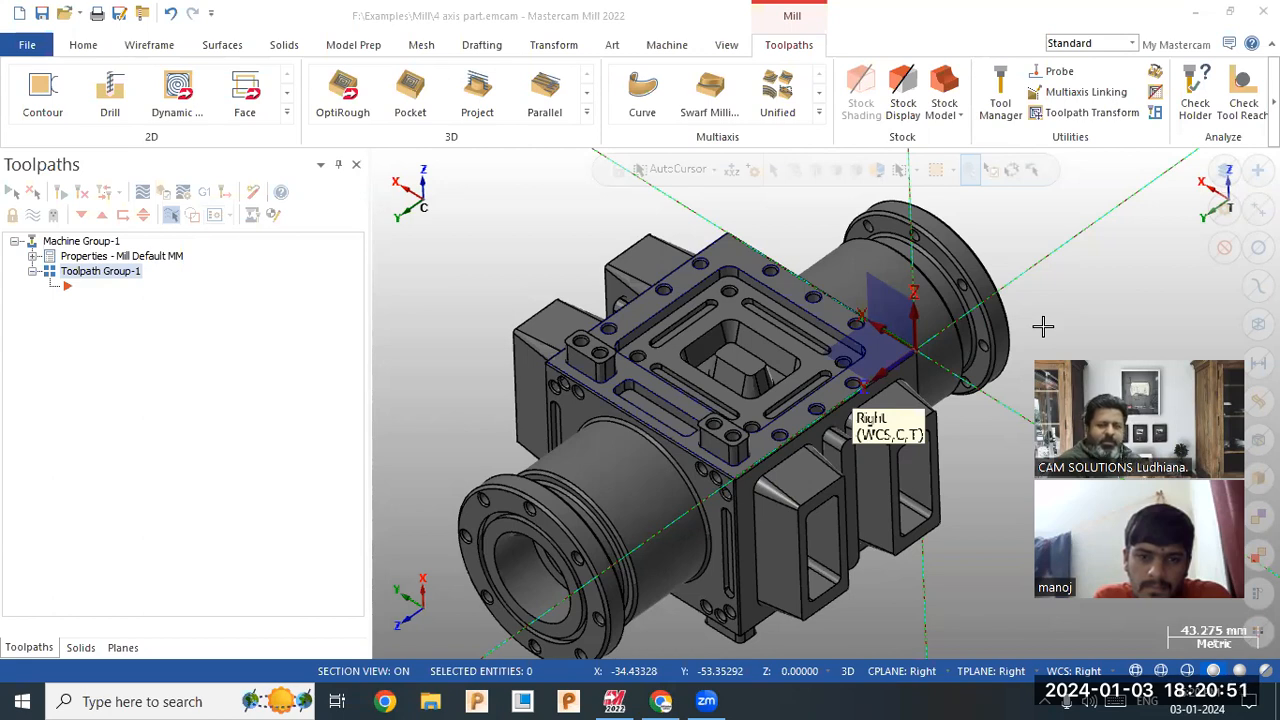
left_click(287, 112)
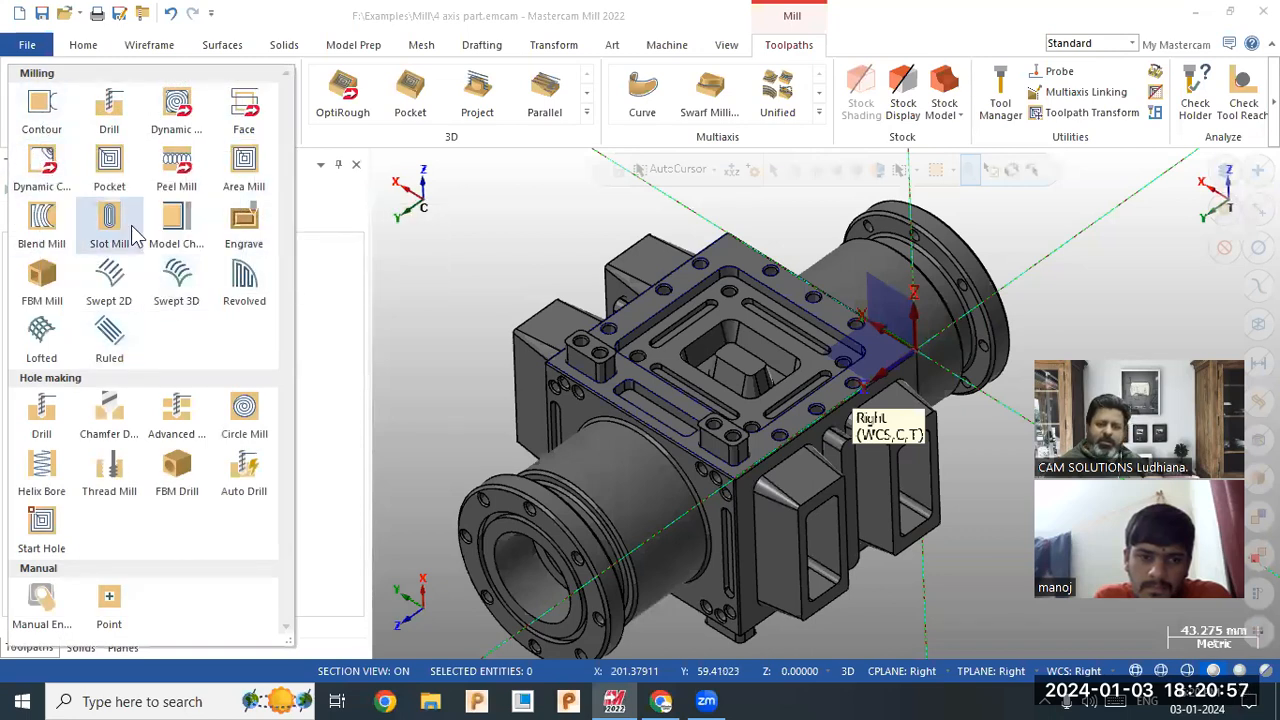
left_click(284, 44)
left_click(284, 44)
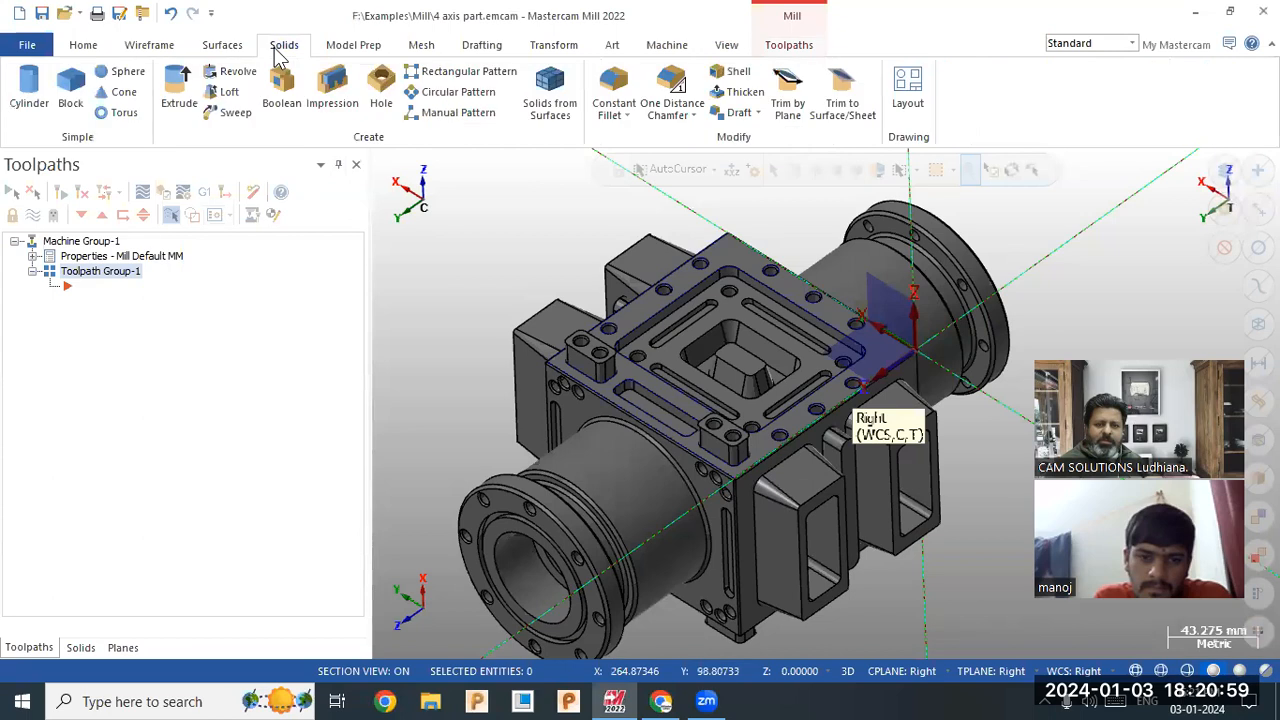
left_click(179, 88)
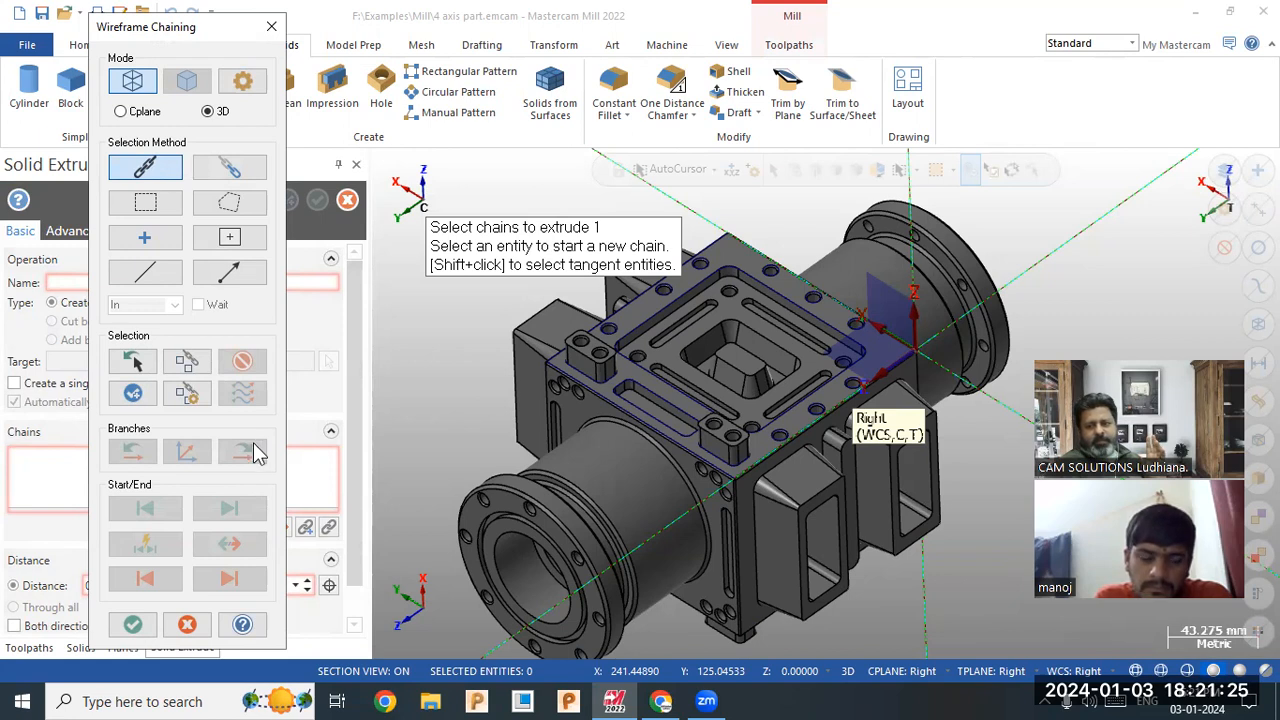
left_click(187, 625)
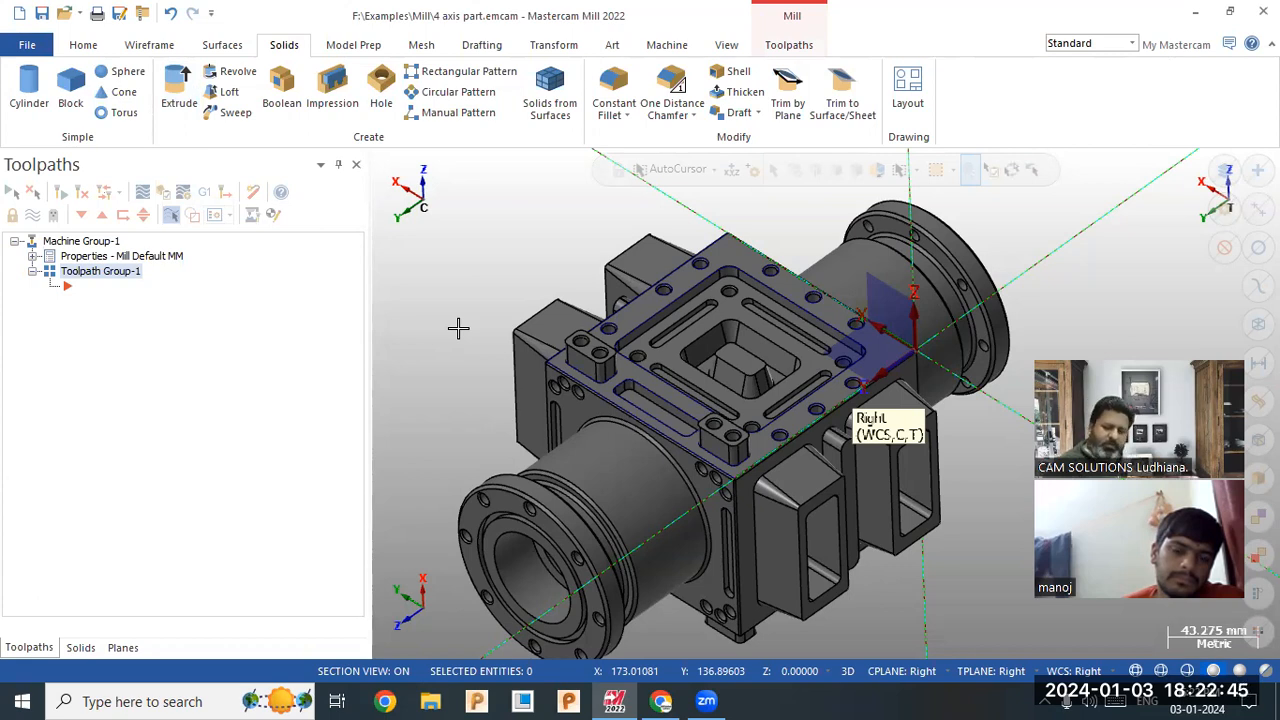
mouse_move(523, 306)
middle_mouse_down()
mouse_move(509, 294)
mouse_move(524, 298)
middle_mouse_up()
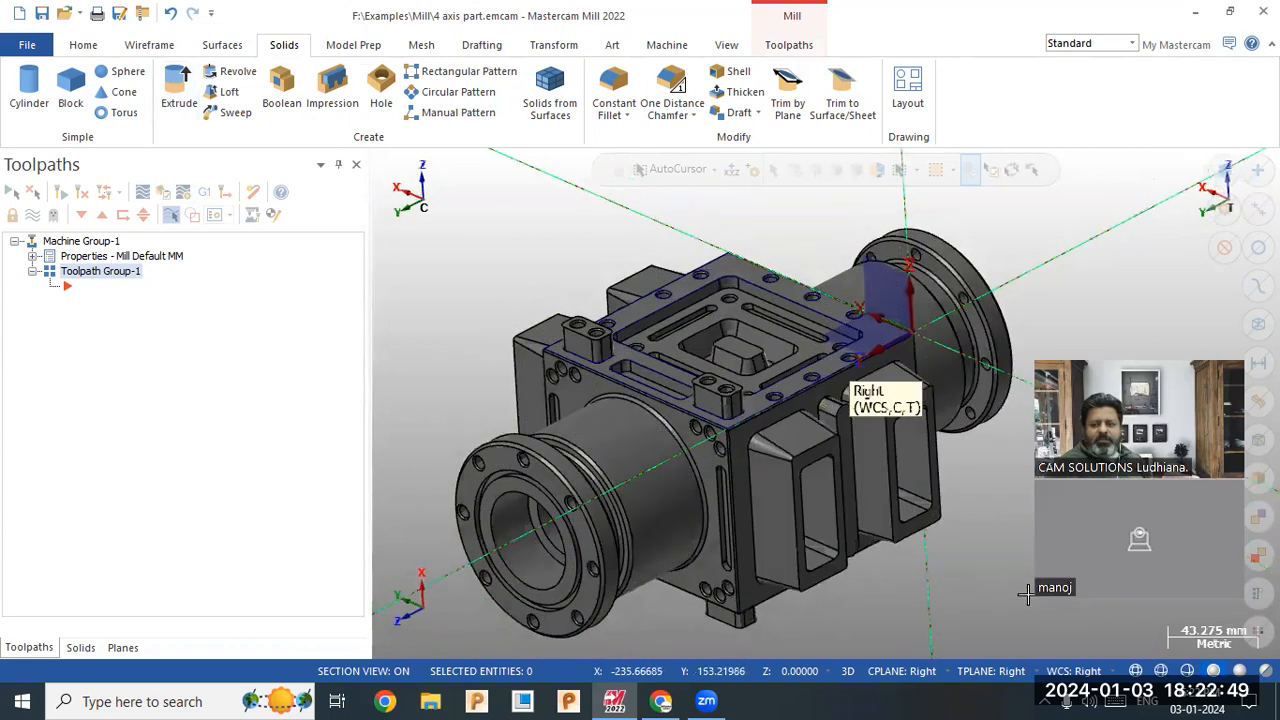
scroll(790, 249, "up", 1)
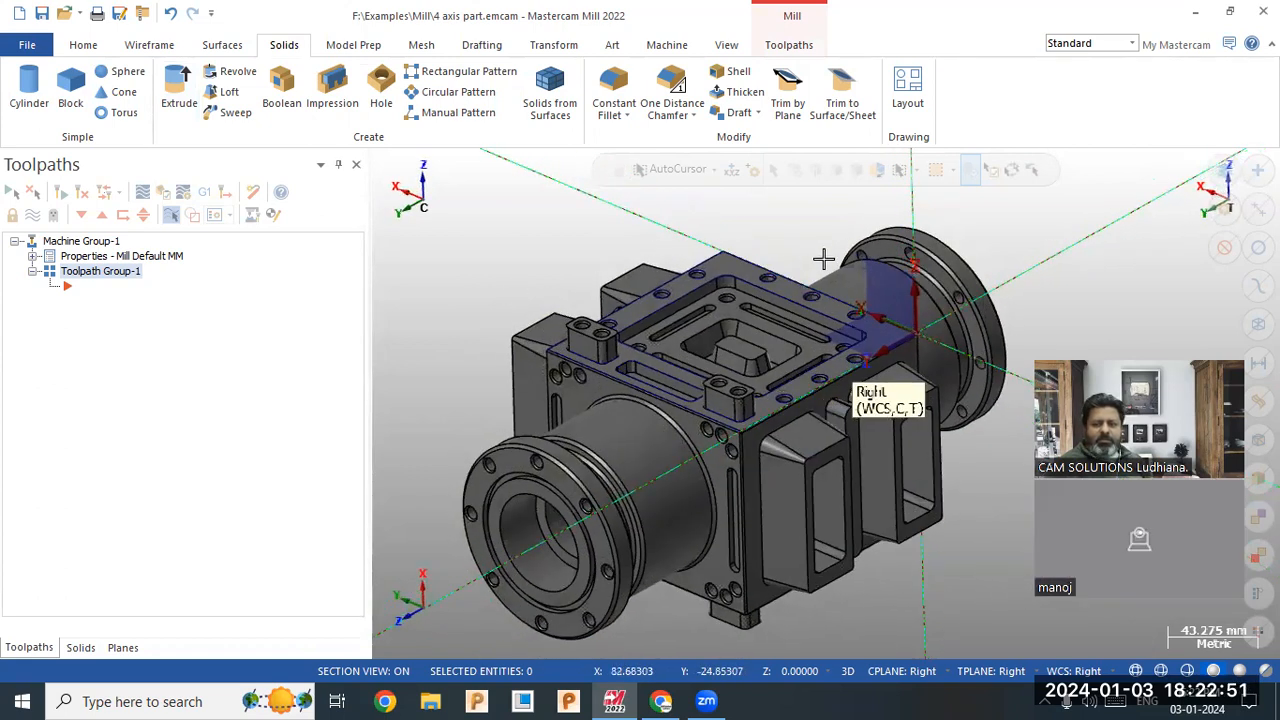
scroll(826, 257, "up", 1)
scroll(826, 257, "up", 1)
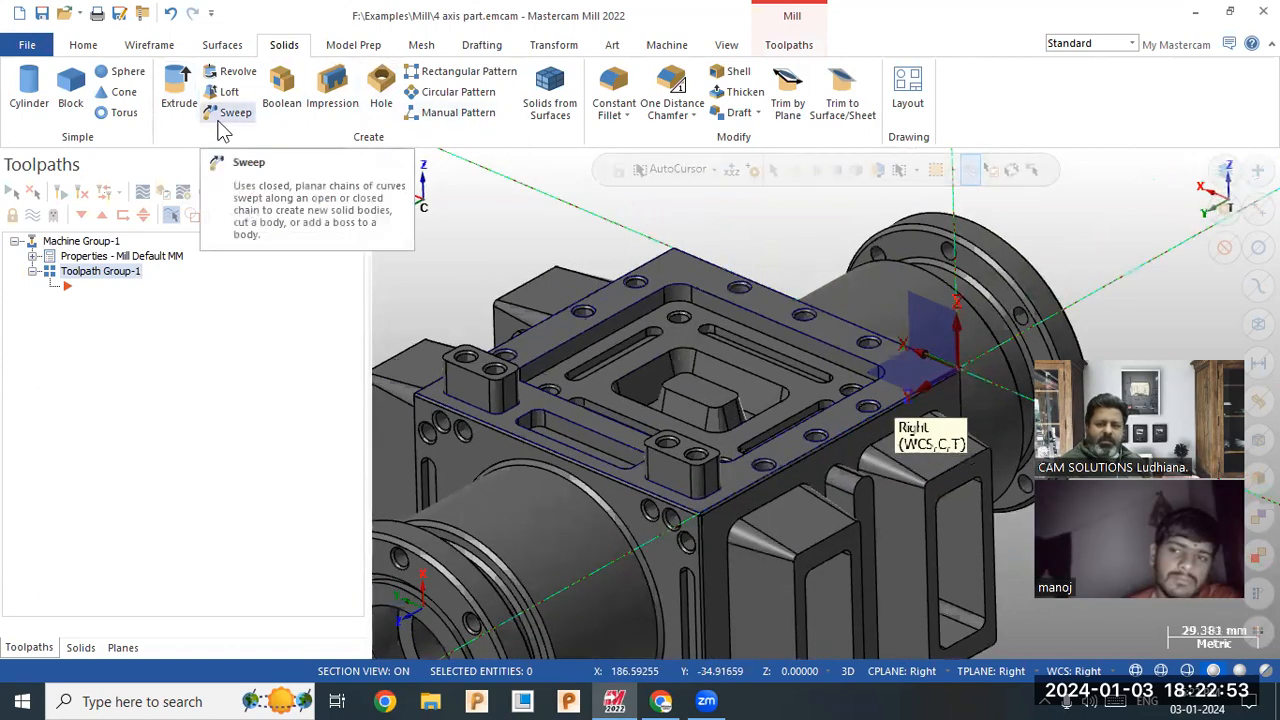
left_click(788, 45)
left_click(157, 48)
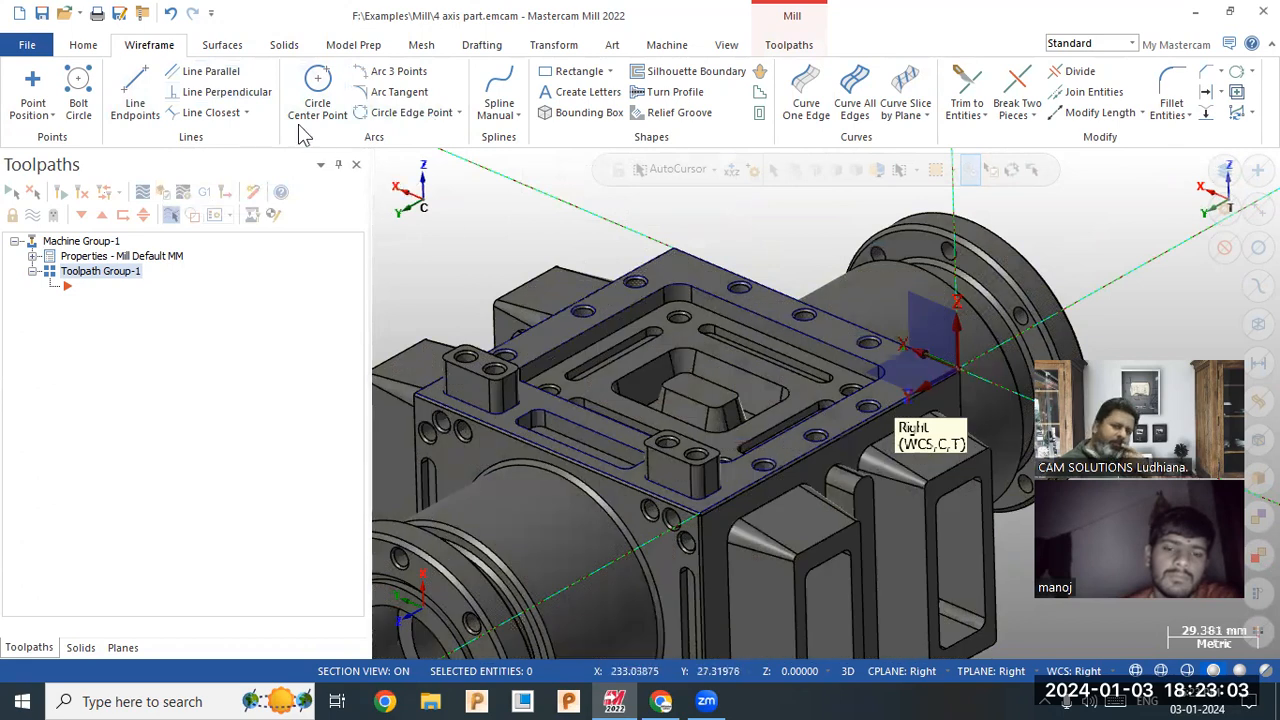
left_click(276, 52)
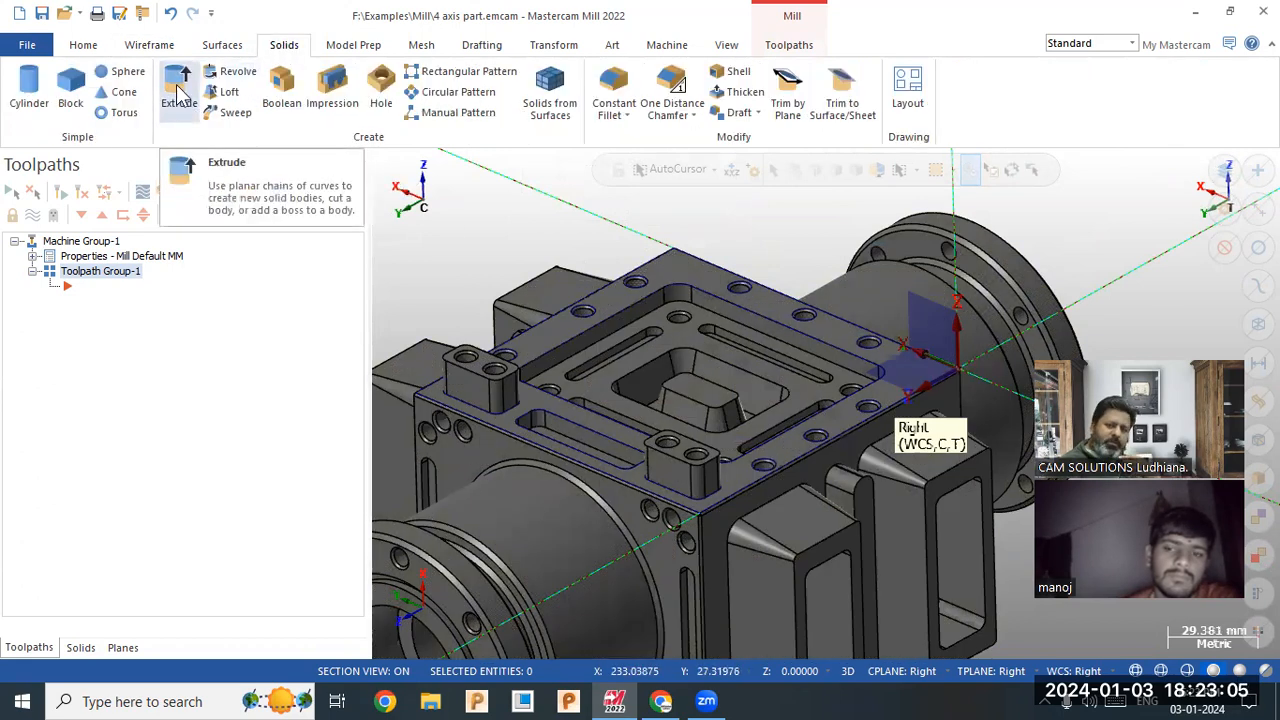
left_click(768, 47)
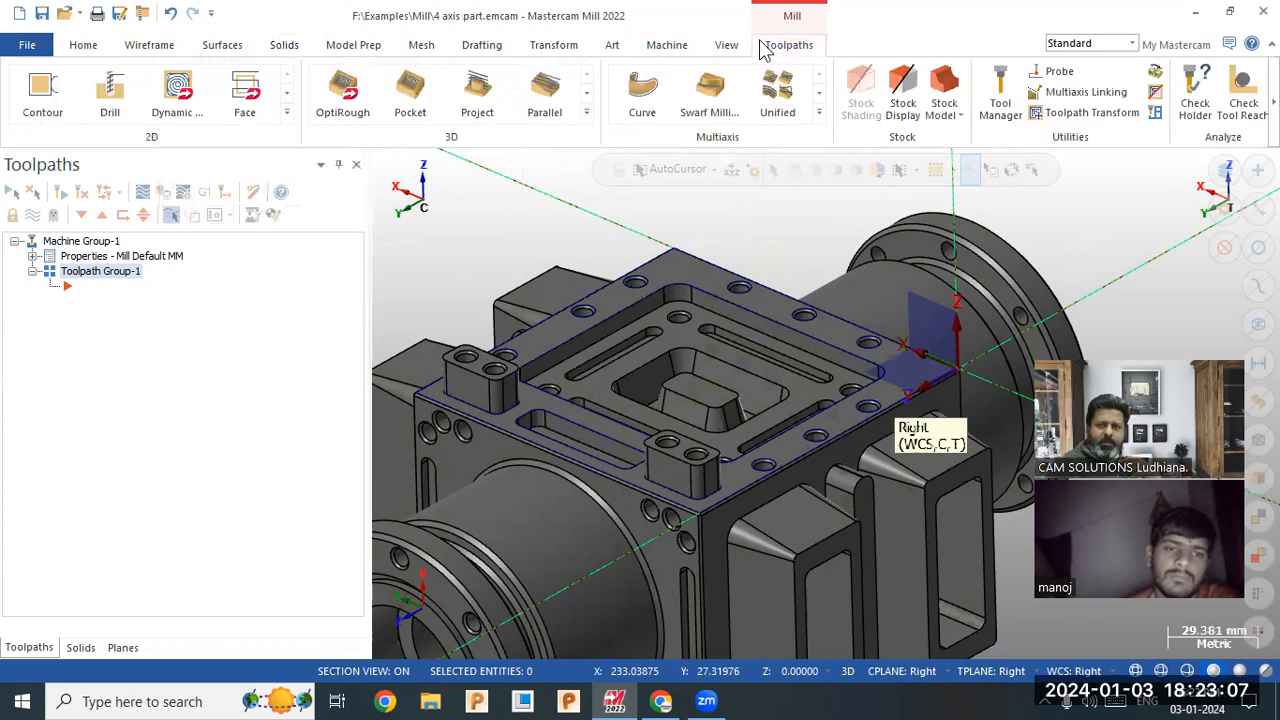
Examine the wireframe and solid chaining modes for a 2D contour toolpath without keeping the operation.
left_click(42, 95)
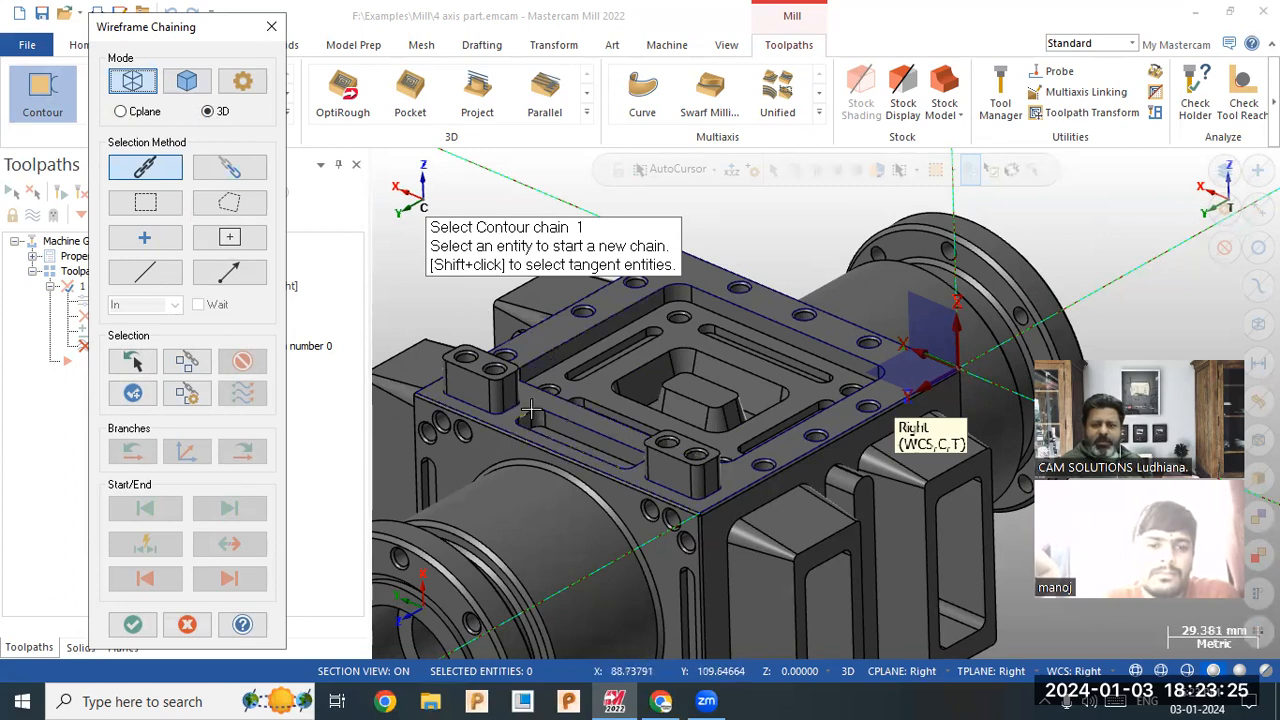
scroll(650, 332, "down", 3)
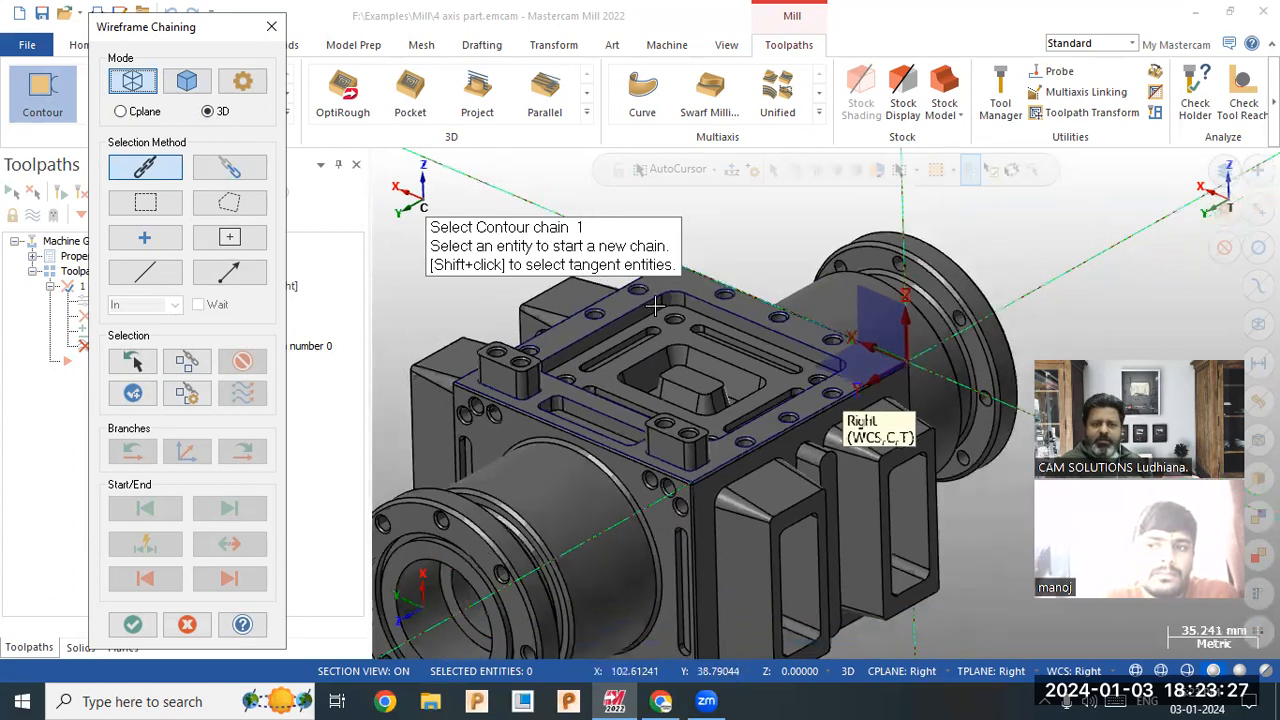
scroll(655, 310, "down", 1)
left_click(187, 82)
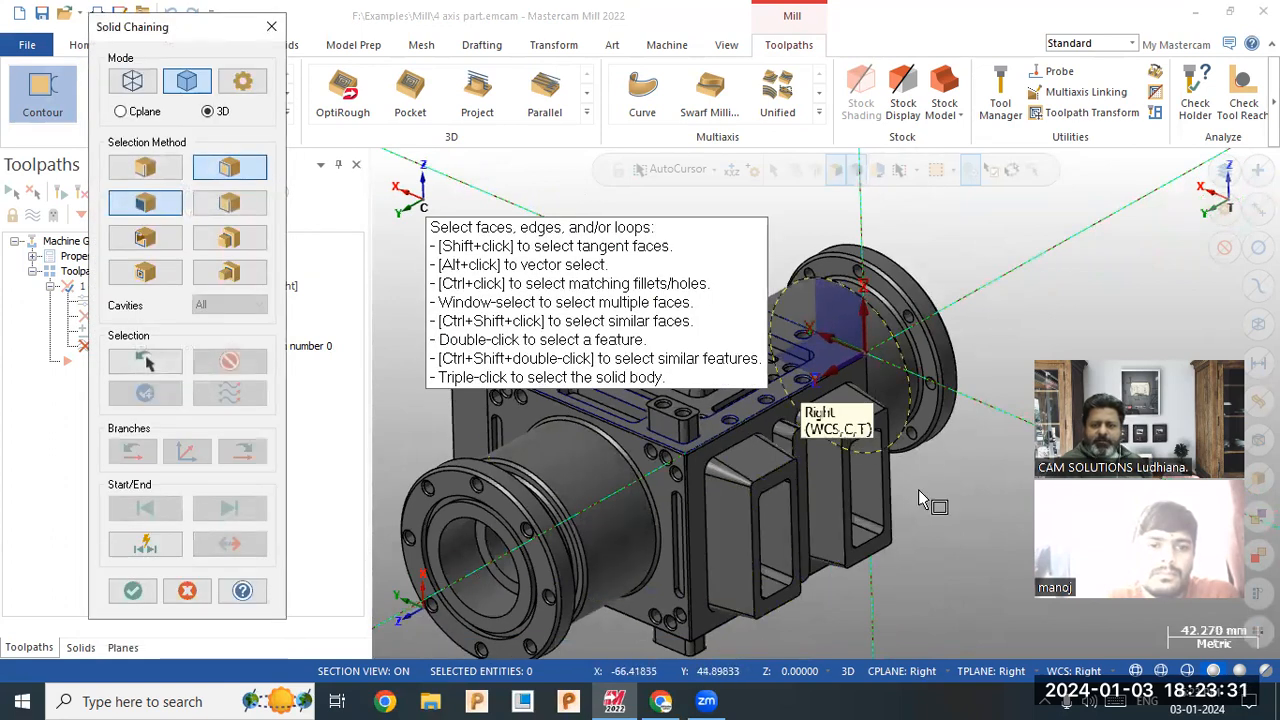
scroll(972, 528, "down", 2)
scroll(928, 498, "up", 2)
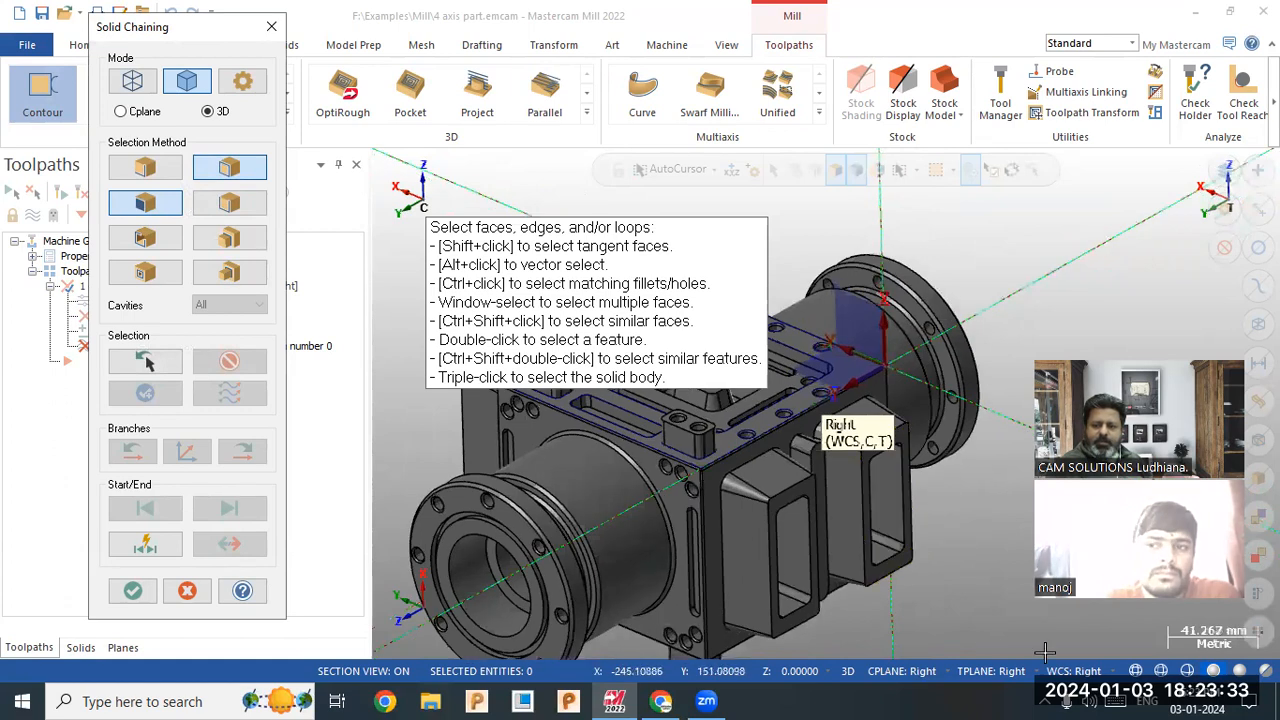
left_click(131, 84)
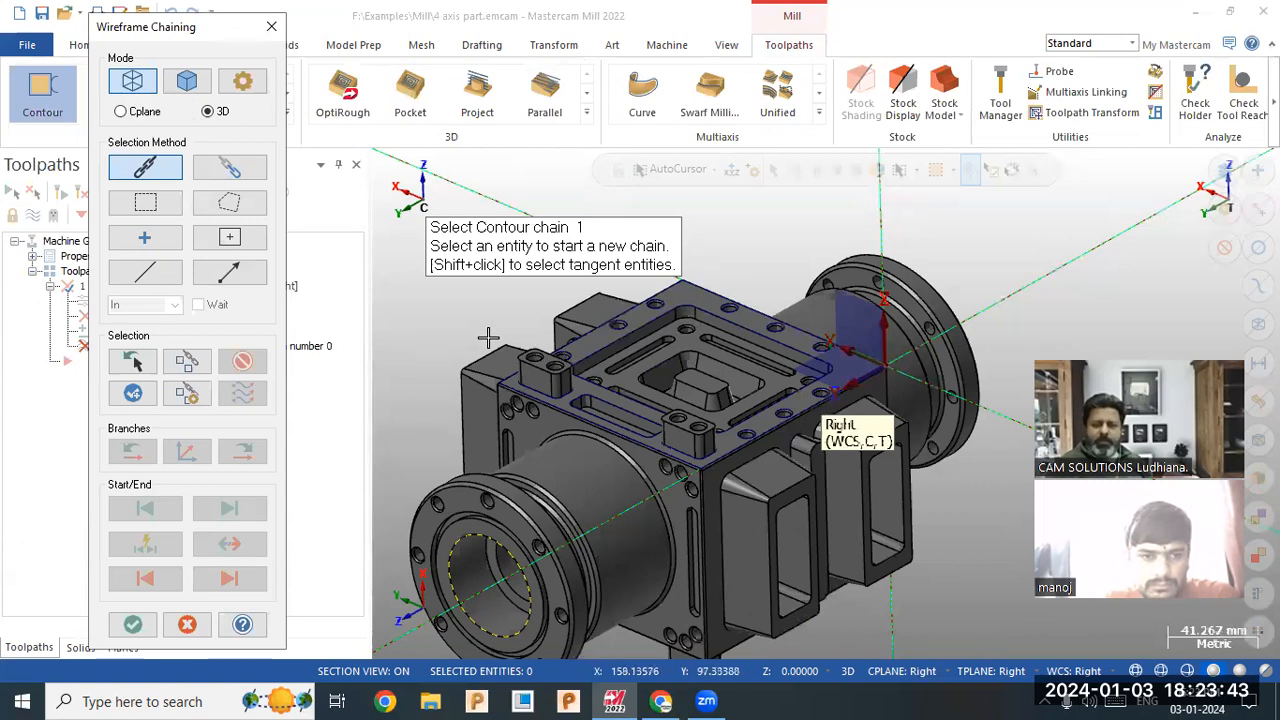
left_click(188, 624)
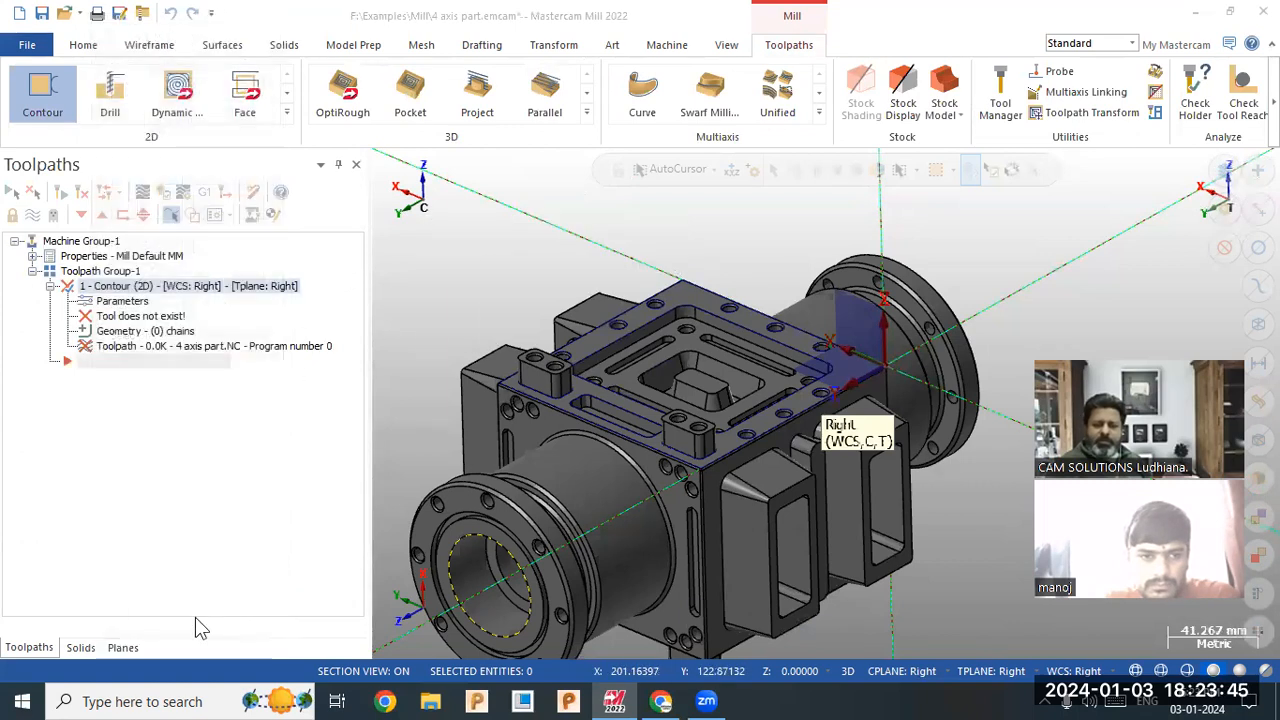
left_click(740, 392)
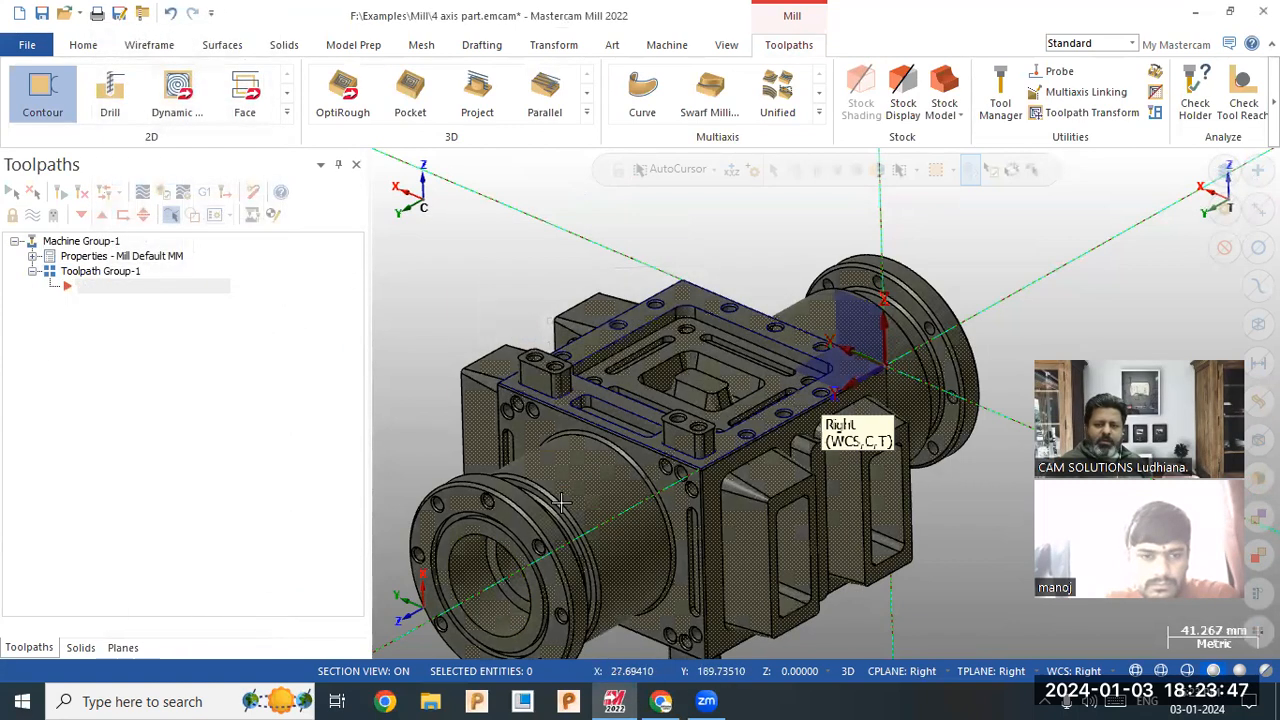
Blank the solid body of the 4 axis part, leaving only the wireframe curves displayed.
left_click(83, 45)
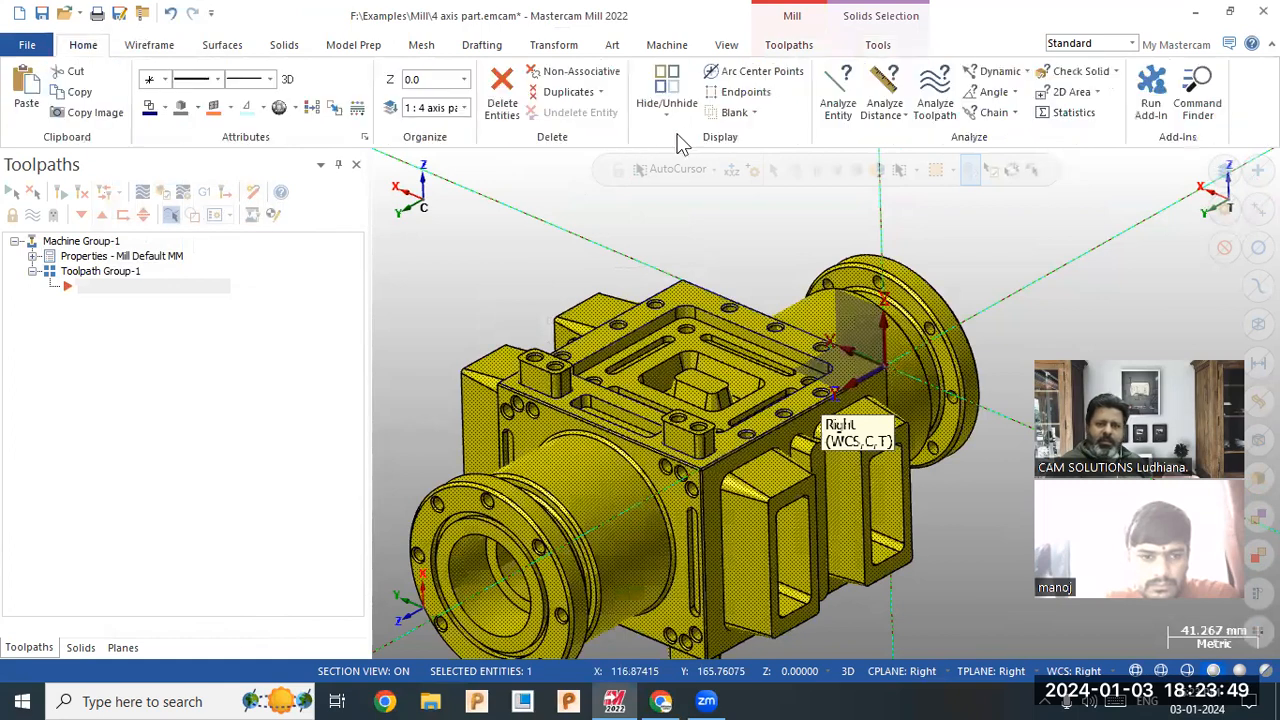
left_click(735, 112)
scroll(806, 286, "up", 2)
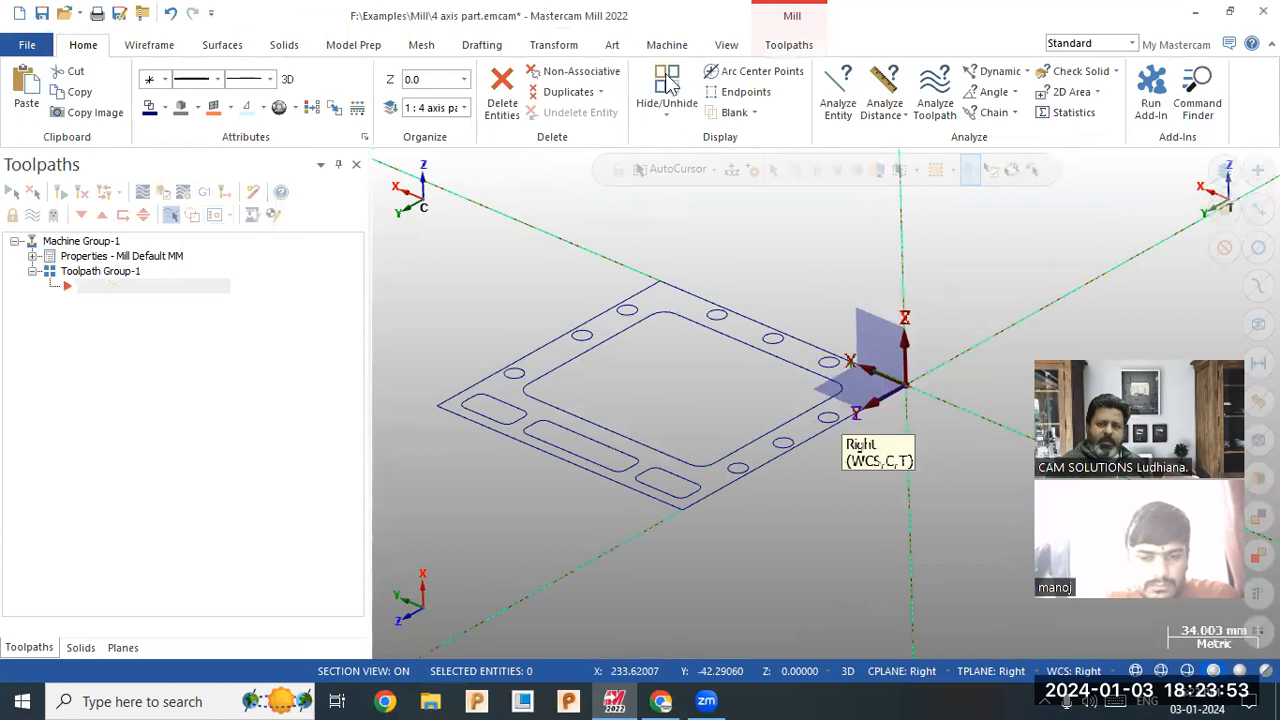
left_click(772, 46)
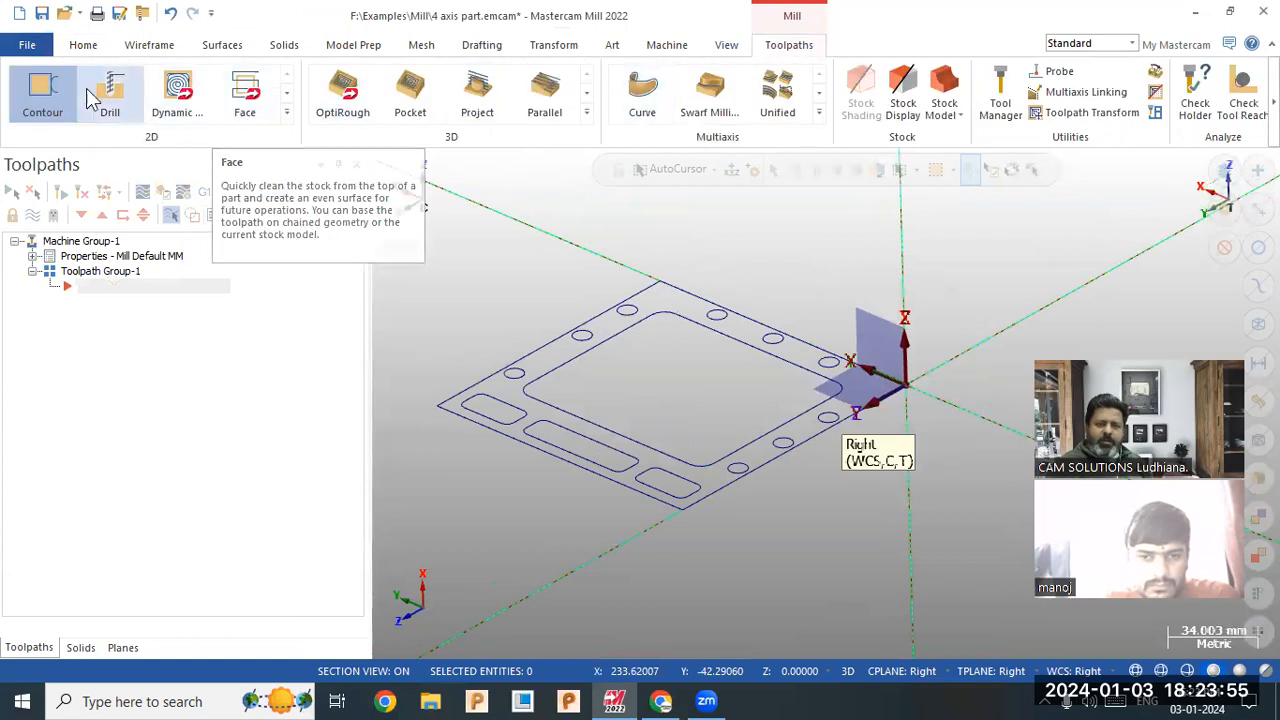
left_click(38, 97)
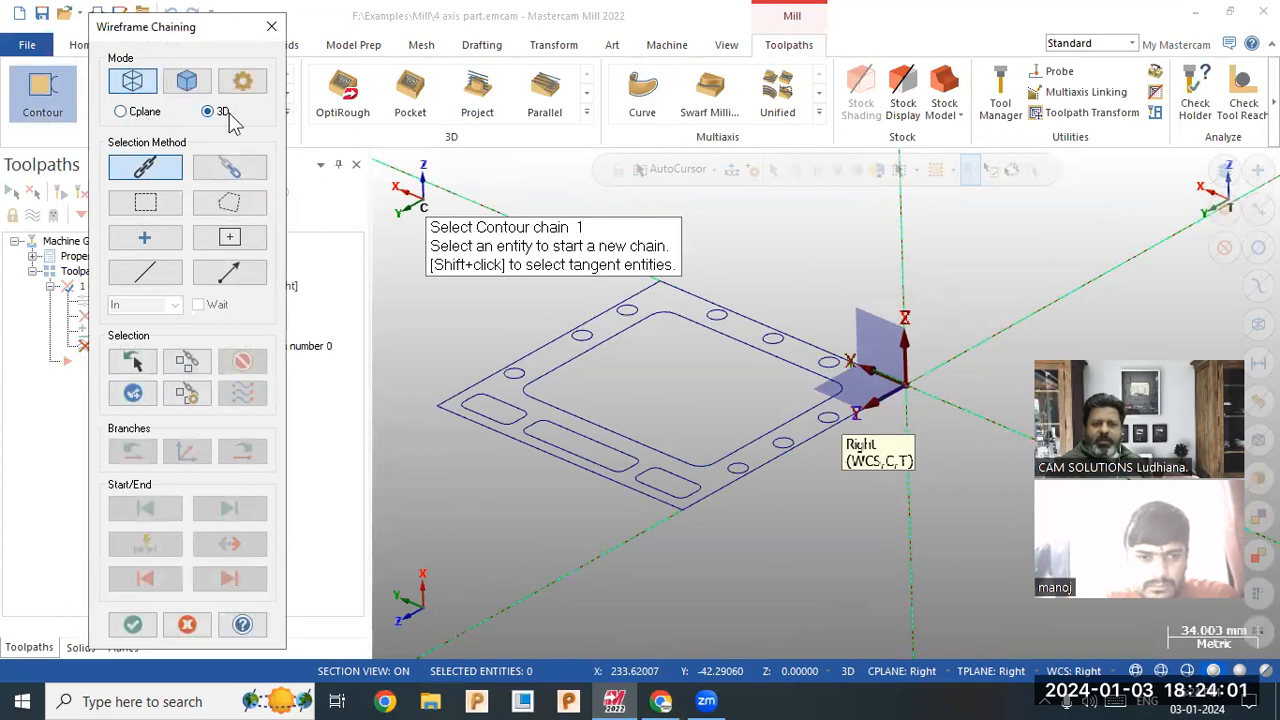
left_click(272, 26)
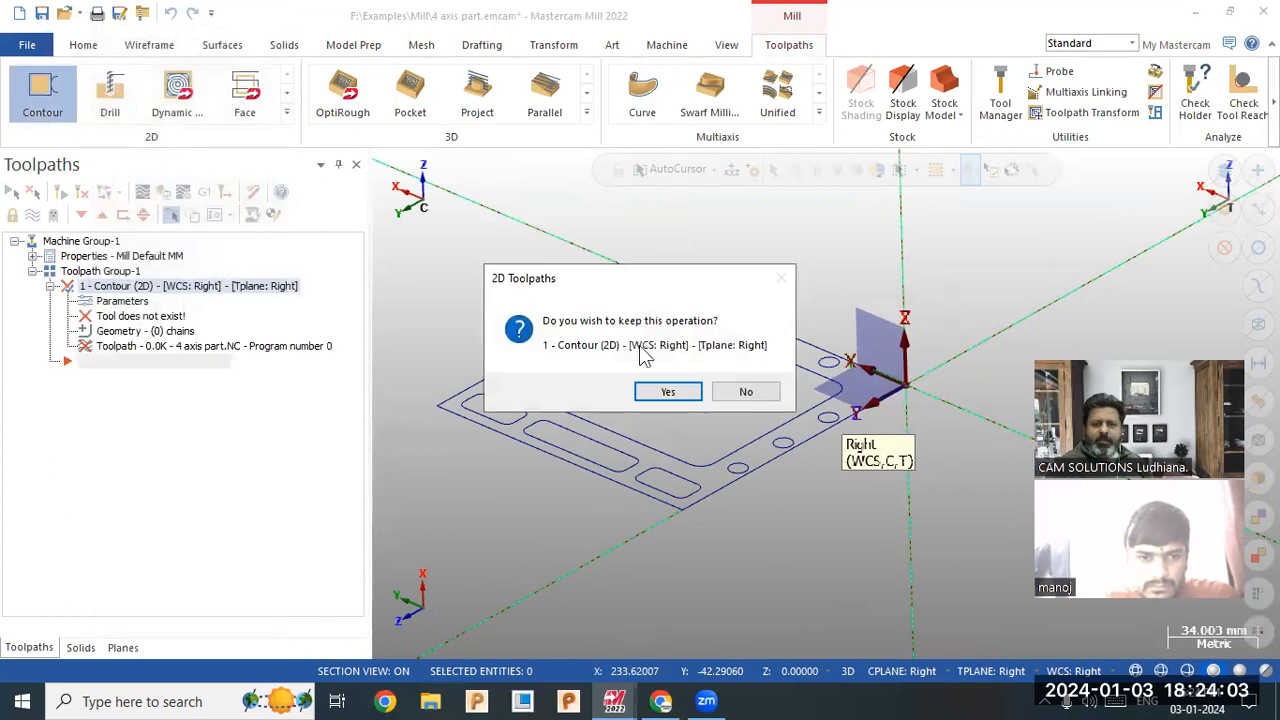
left_click(730, 390)
Unblank the solid body of the 4 axis part.
left_click(83, 45)
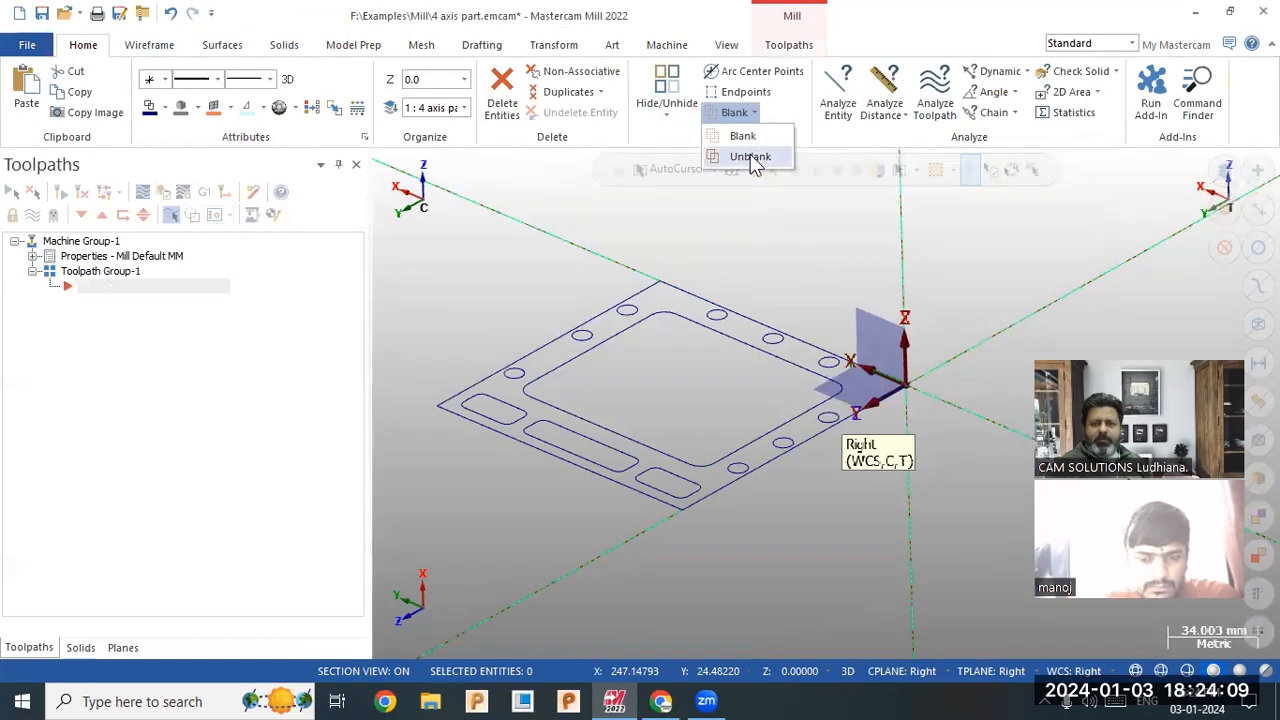
left_click(750, 157)
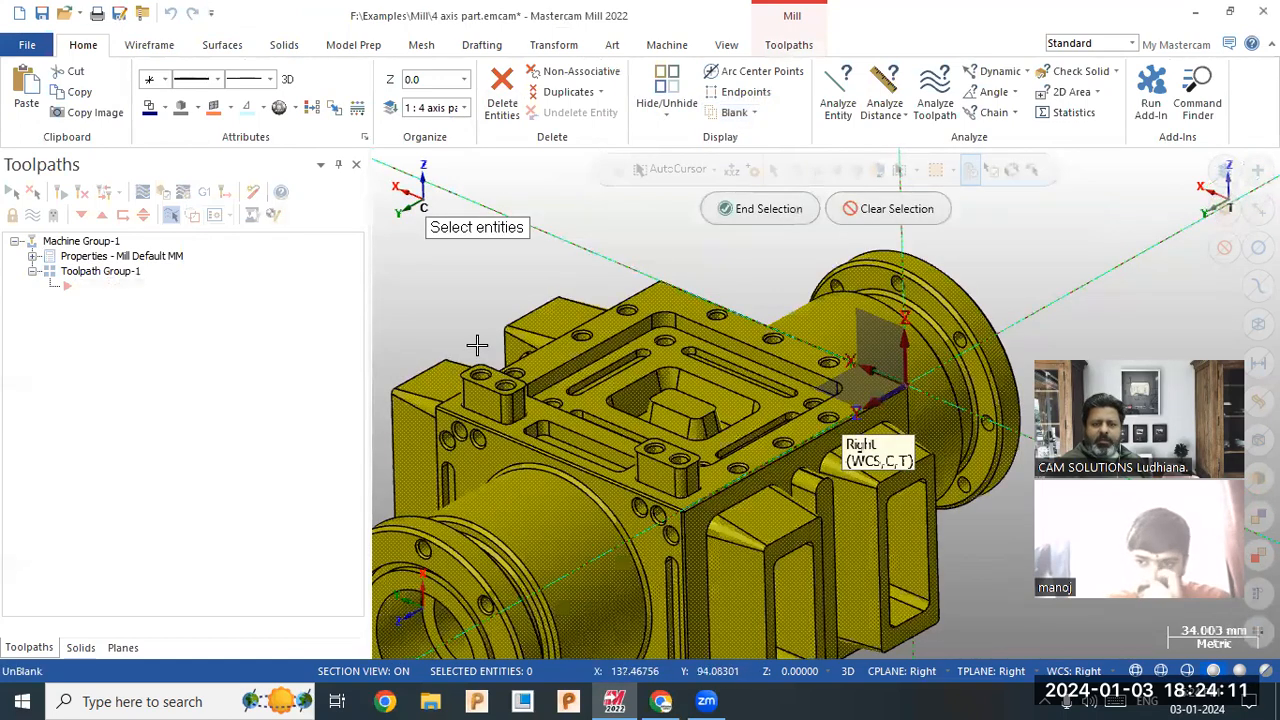
left_click(728, 209)
middle_click_drag(722, 283, 830, 368)
scroll(830, 358, "up", 2)
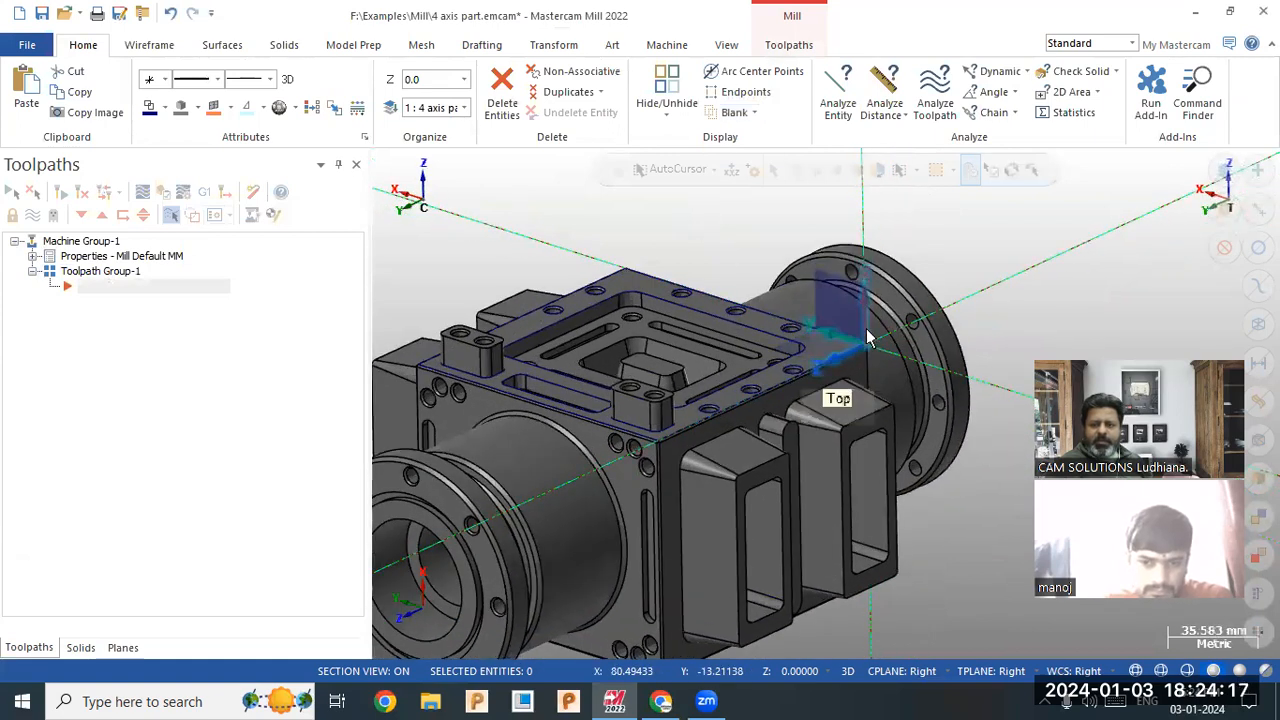
Select the Right plane in the list of planes to review its settings on the part.
left_click(92, 651)
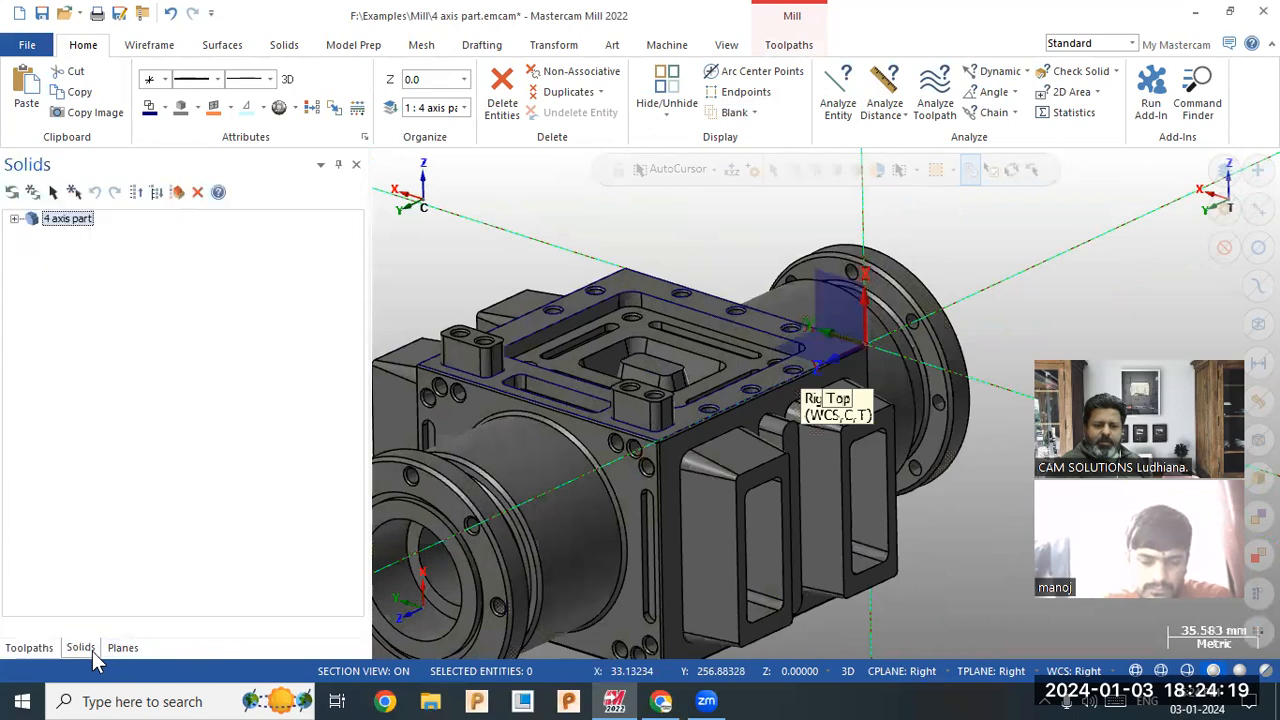
left_click(124, 648)
left_click(45, 369)
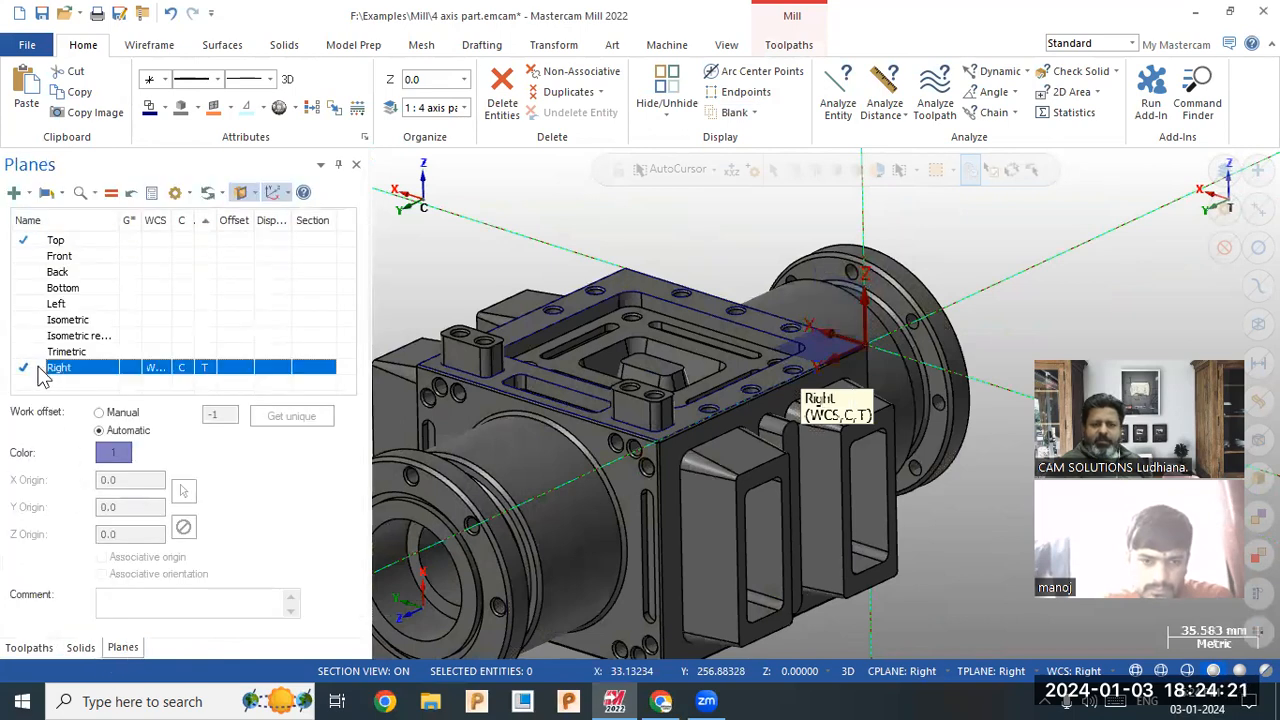
mouse_move(652, 358)
middle_mouse_down()
mouse_move(664, 374)
mouse_move(663, 345)
mouse_move(657, 372)
mouse_move(632, 371)
middle_mouse_up()
Create curves on all edges of the rectangular pocketed boss face nearest the far flange.
left_click(150, 45)
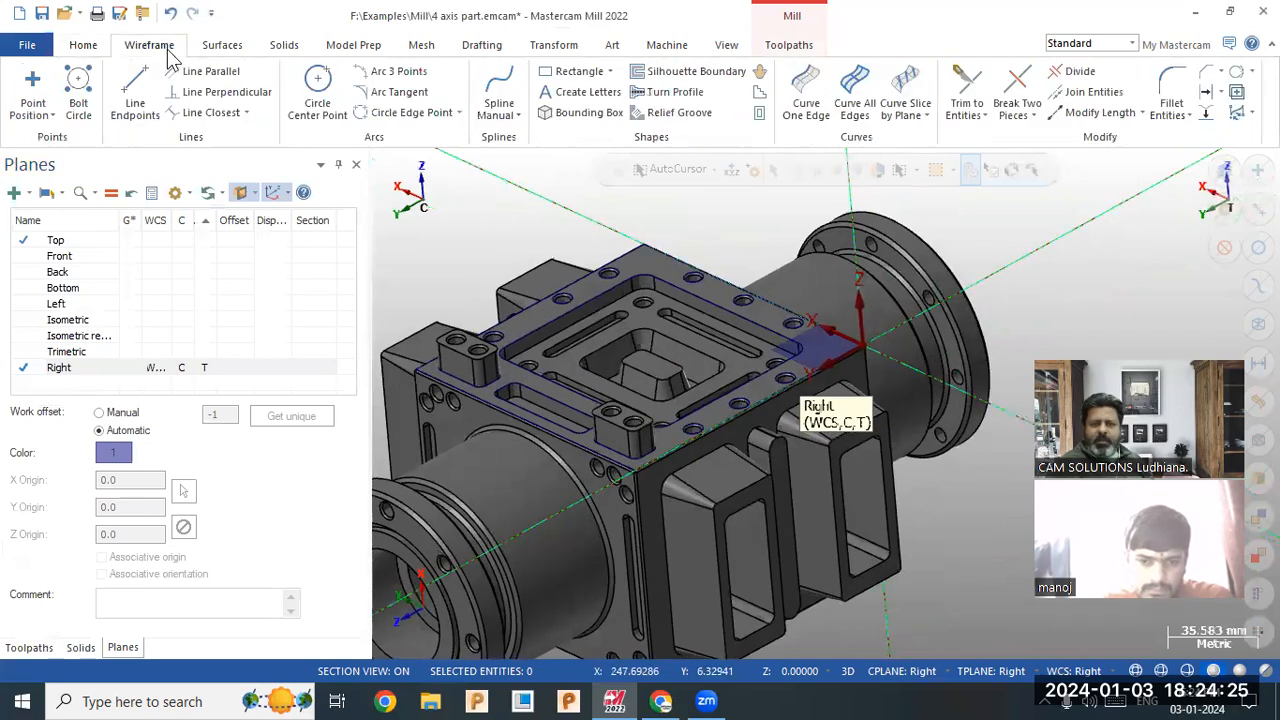
left_click(806, 100)
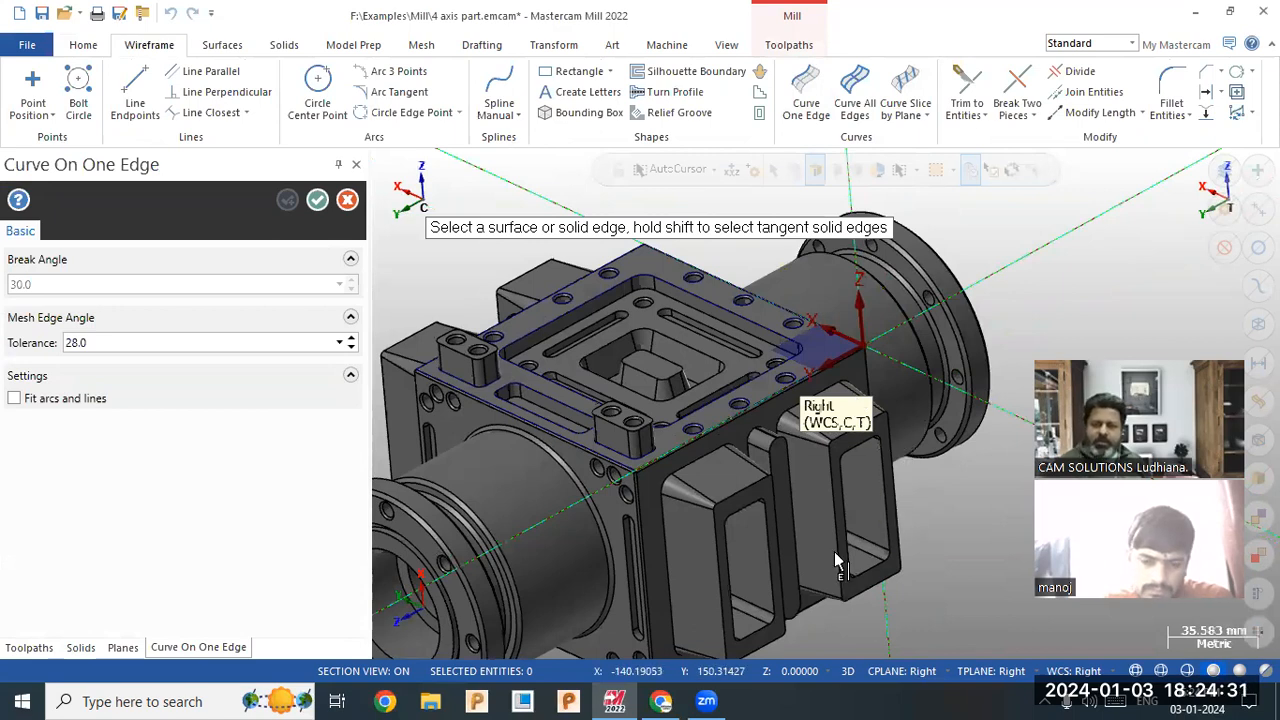
left_click(852, 108)
left_click(884, 437)
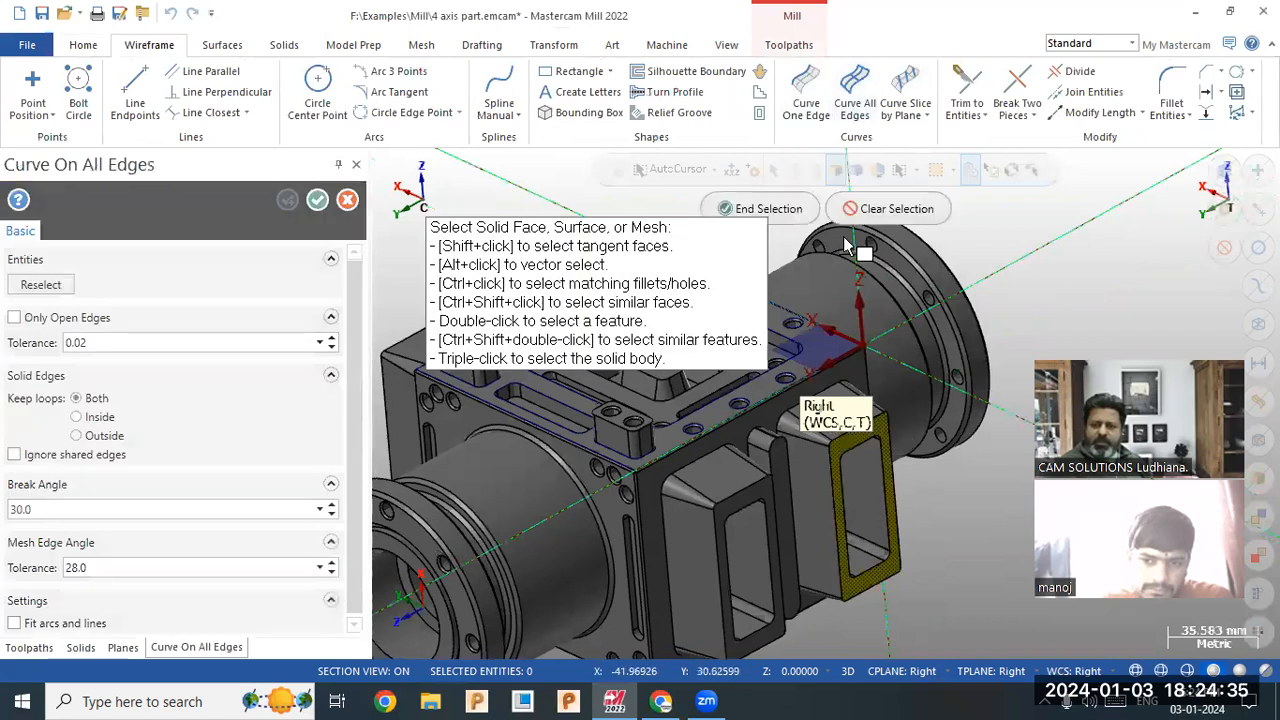
left_click(763, 208)
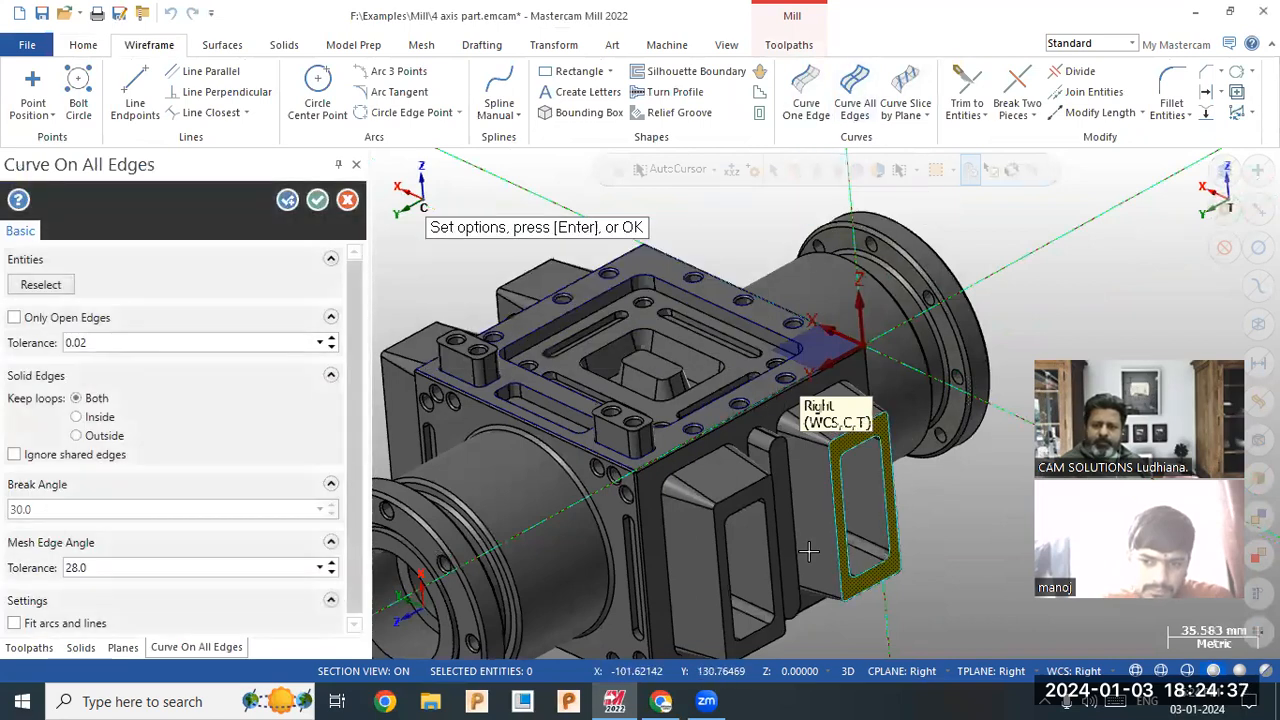
left_click(447, 254)
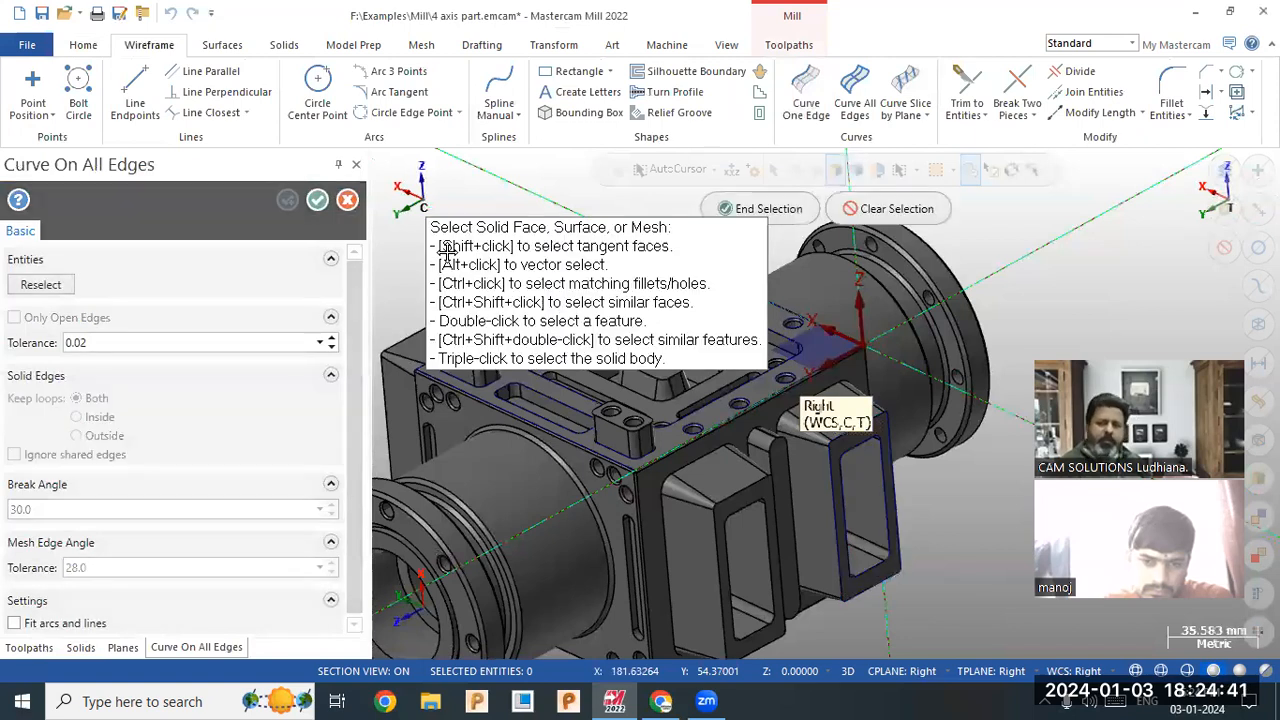
Create curves on all edges of the front flange's ring-shaped face, including its bolt holes.
scroll(655, 432, "down", 5)
middle_click_drag(470, 525, 470, 490)
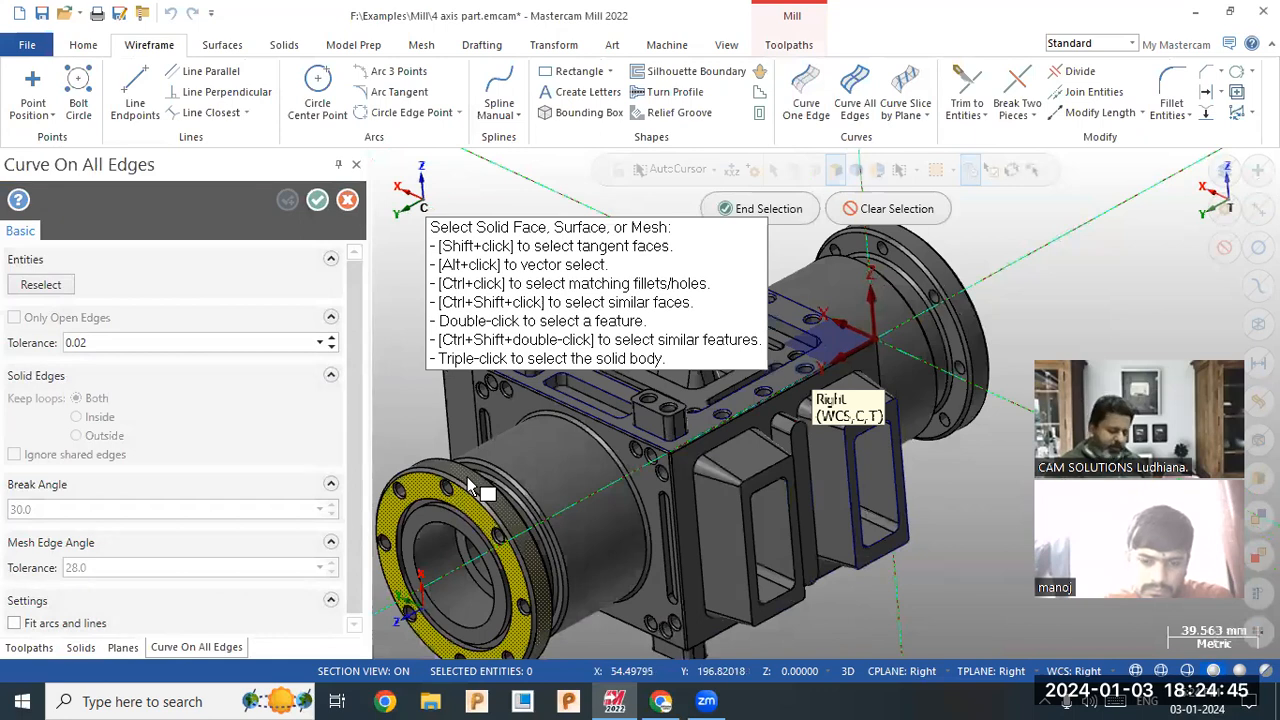
left_click(469, 484)
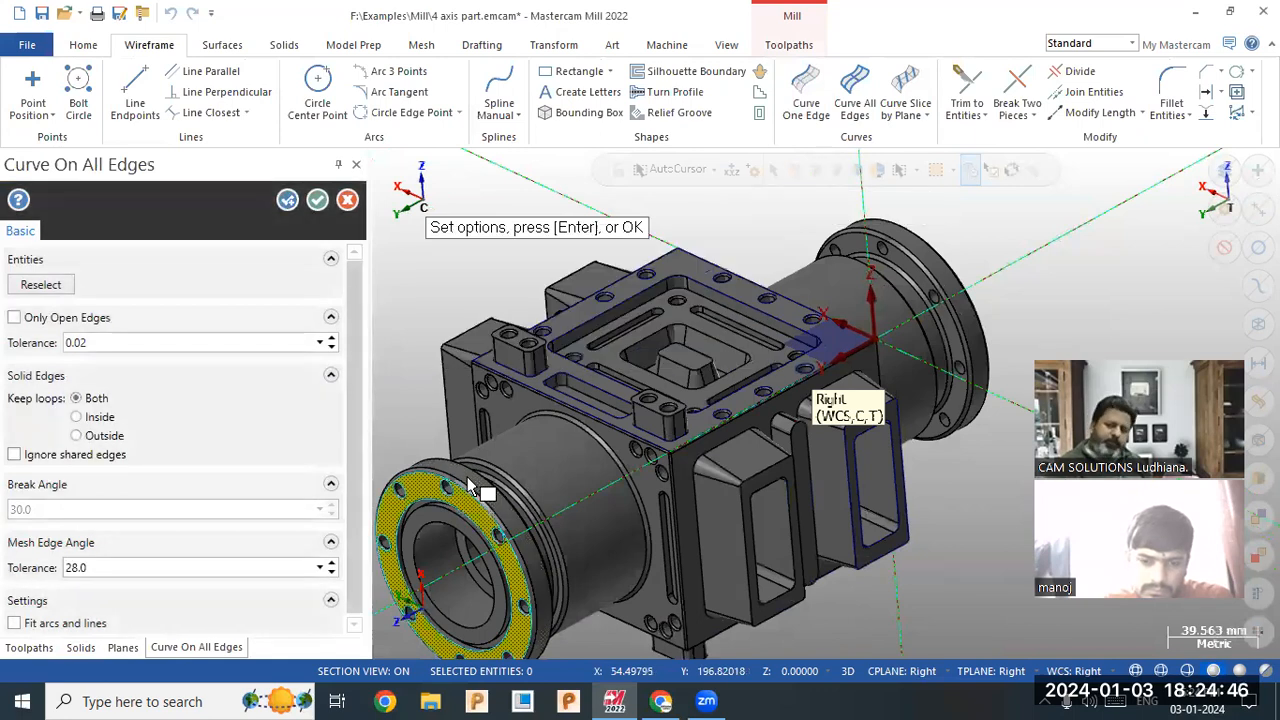
left_click(317, 200)
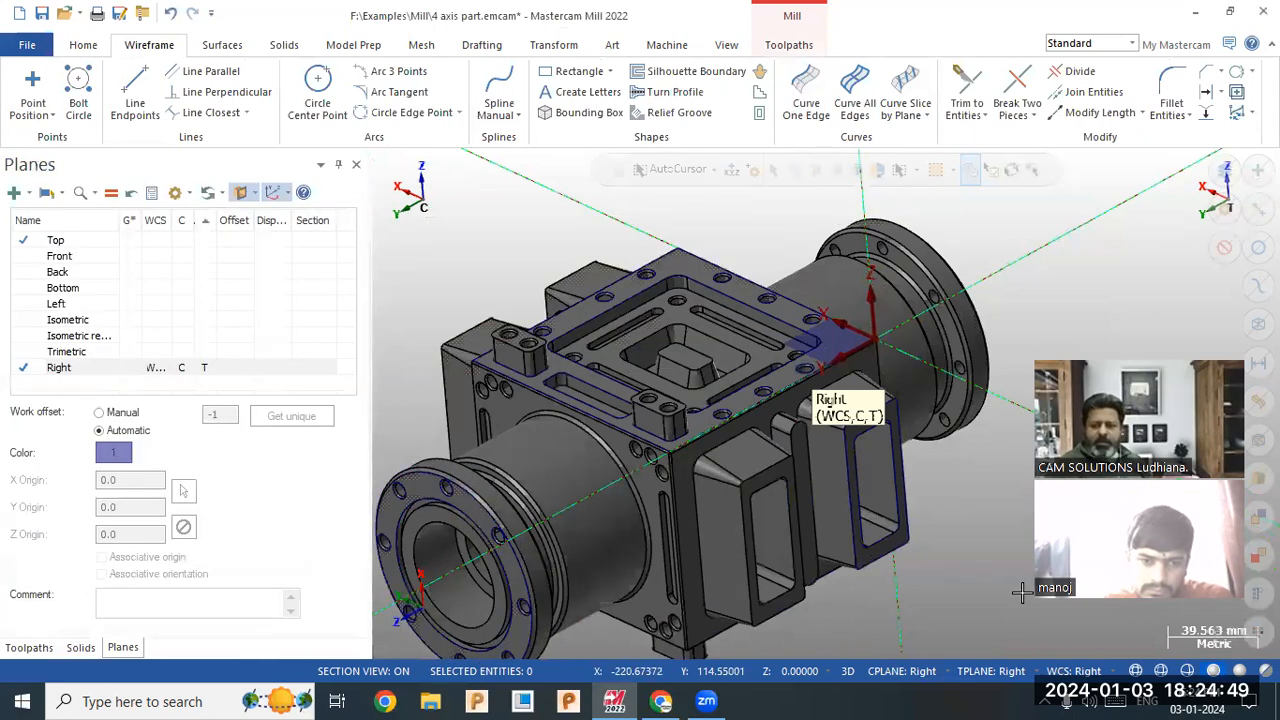
Display the part as wireframe and blank its solid body so only the extracted curves are shown.
left_click(1135, 671)
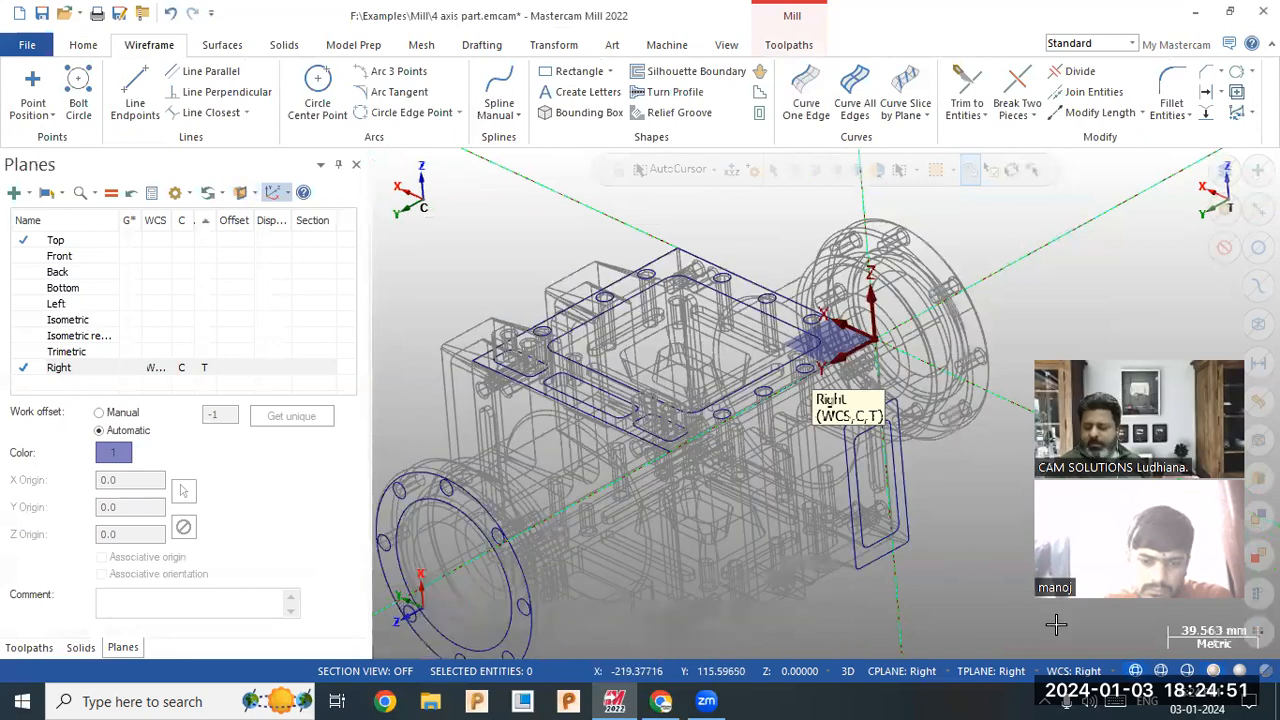
left_click(983, 373)
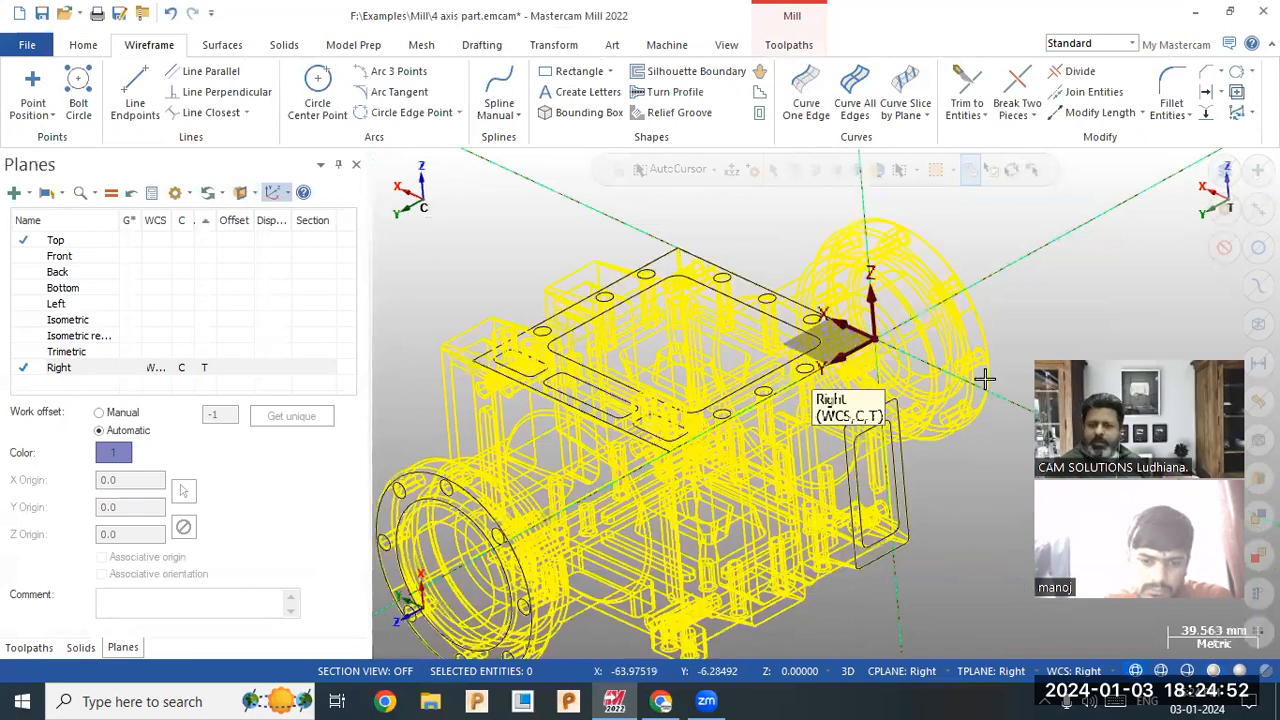
left_click(83, 45)
left_click(733, 112)
mouse_move(766, 240)
middle_mouse_down()
mouse_move(752, 229)
mouse_move(780, 235)
middle_mouse_up()
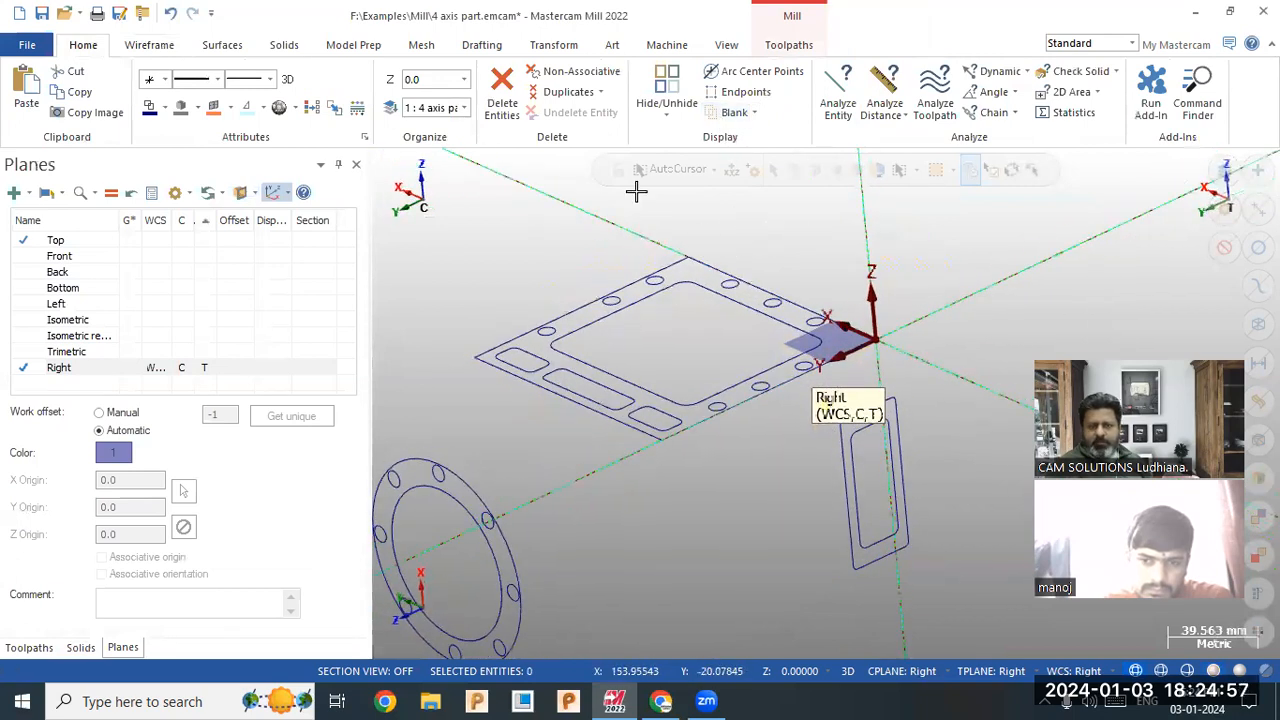
Start a solid extrusion with Cplane chaining, try the Front construction plane, restore Right and cancel the extrusion.
left_click(285, 47)
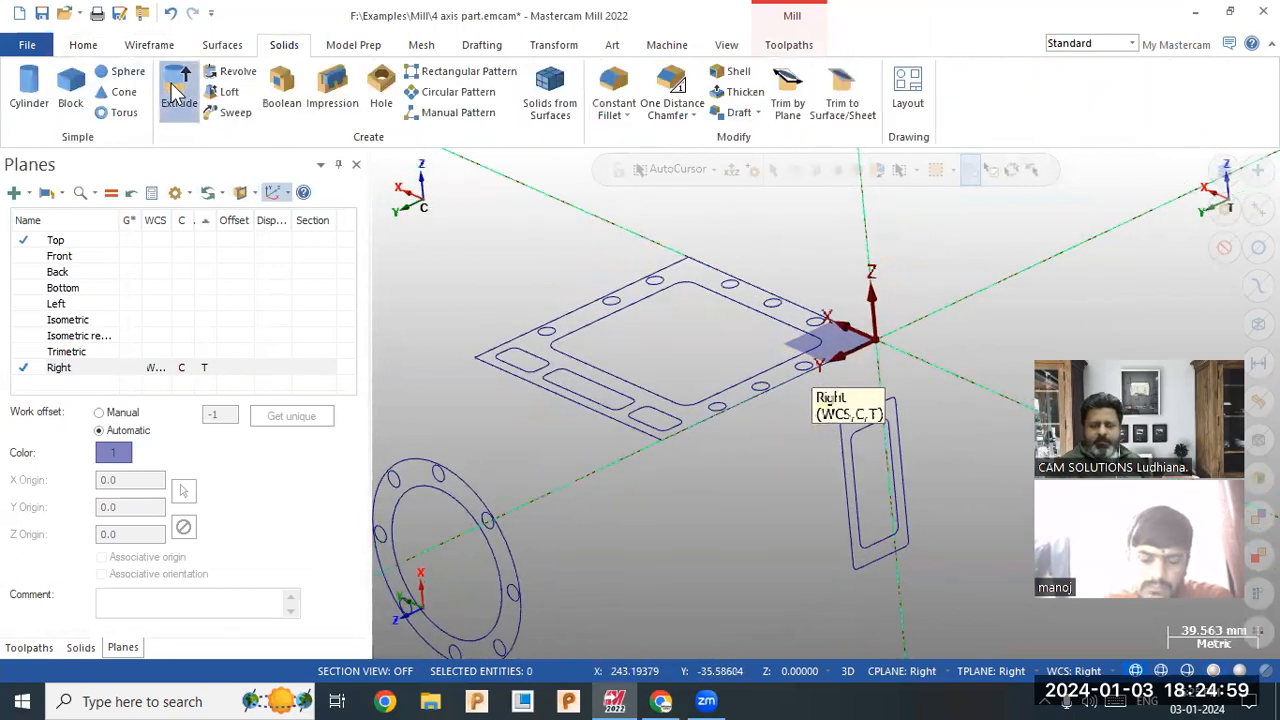
left_click(177, 92)
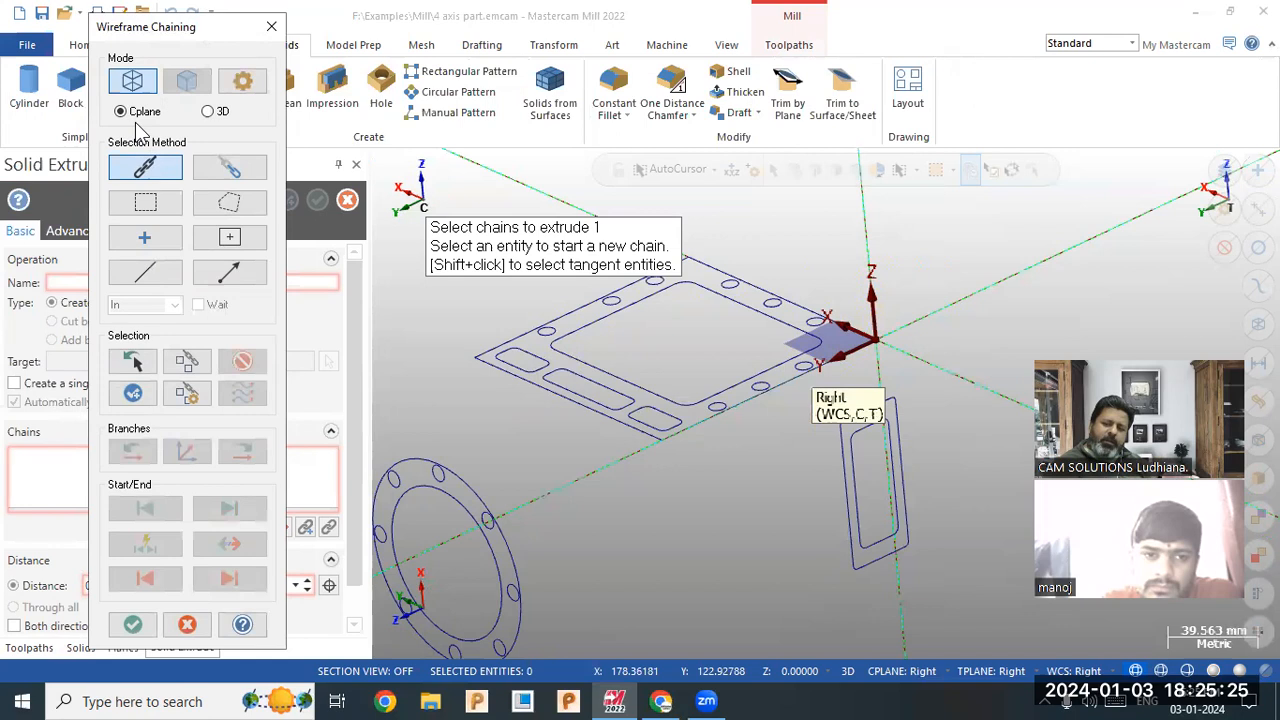
left_click(903, 670)
left_click(940, 500)
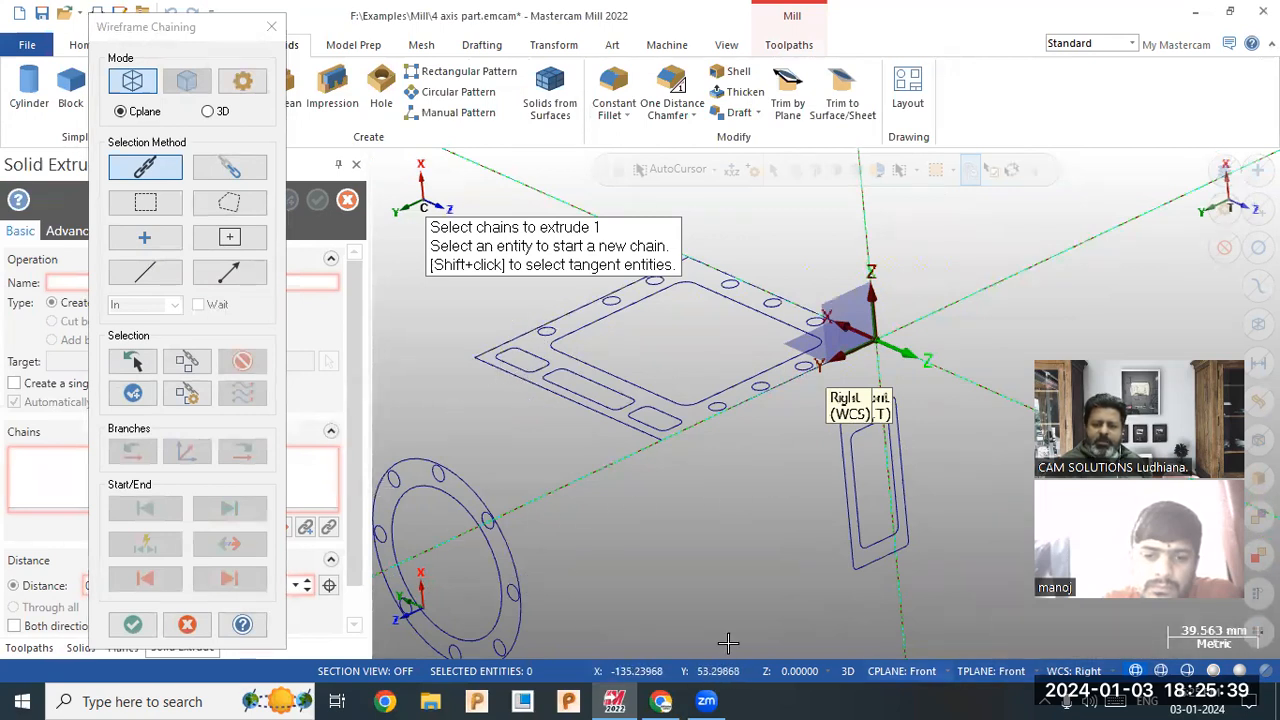
left_click(900, 671)
left_click(906, 560)
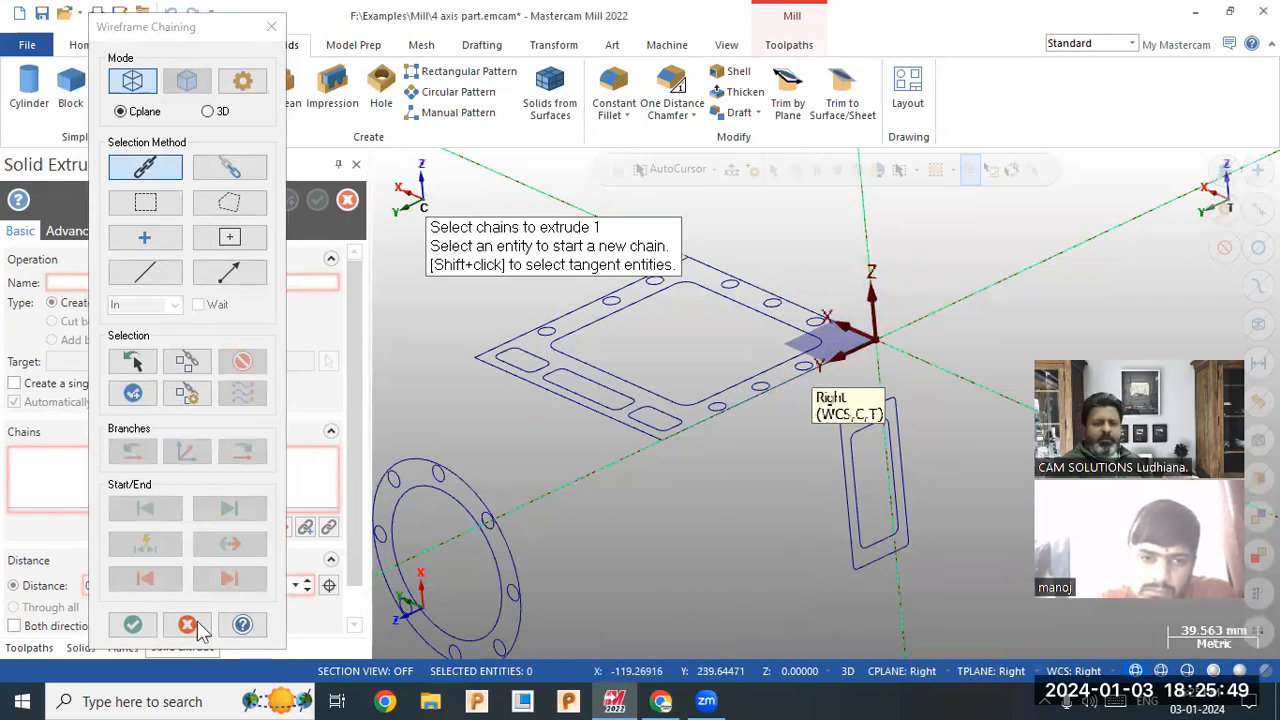
key("Escape")
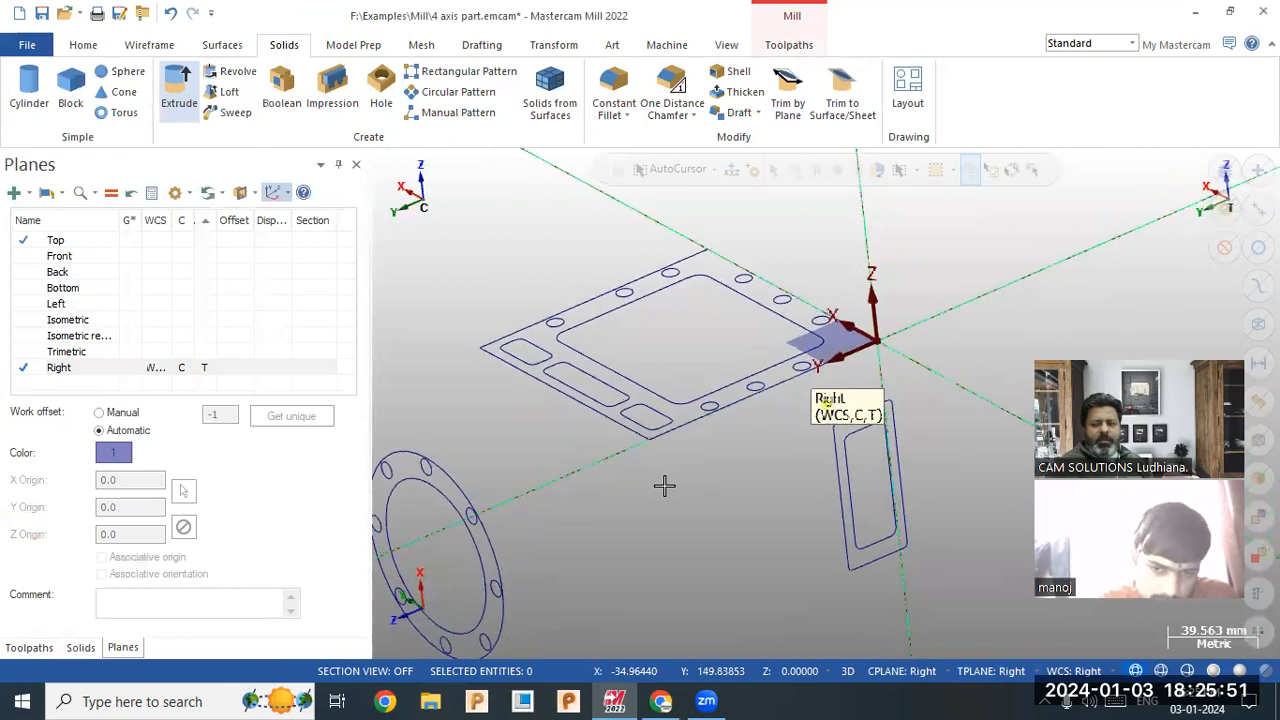
Compare the orientations of the Right, Front and Top planes in the list against the extracted curves.
left_click(20, 375)
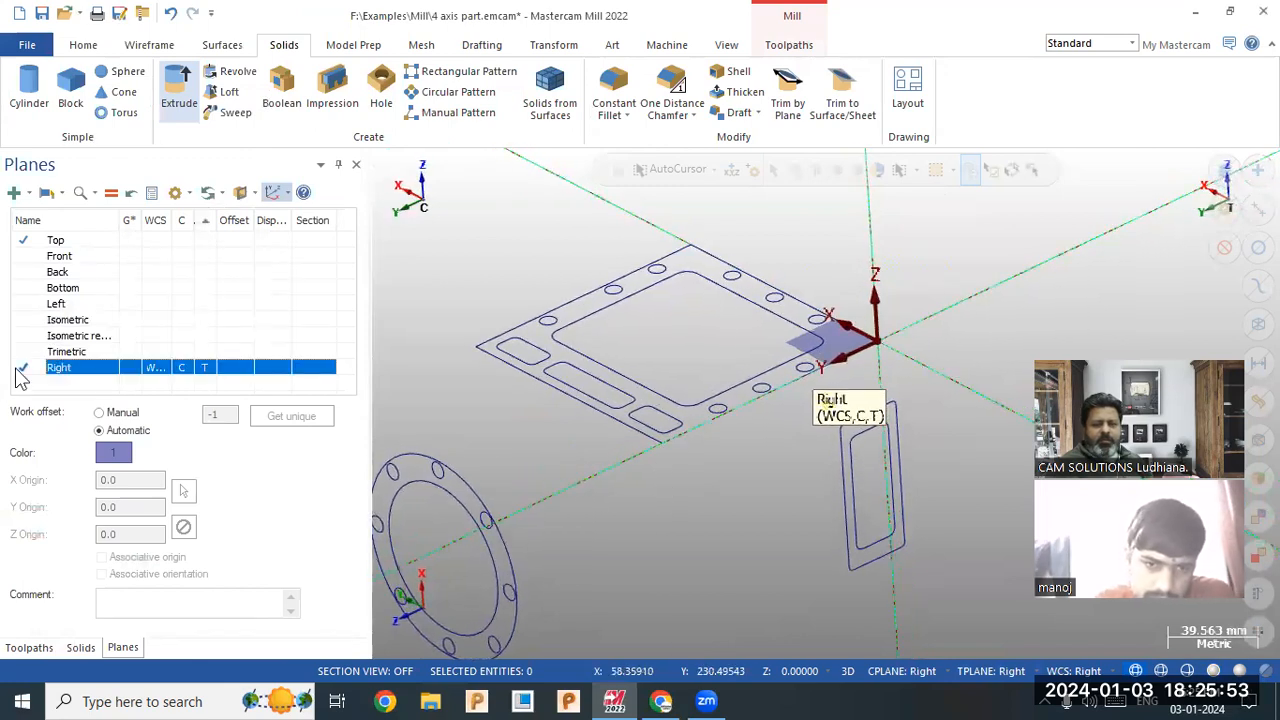
left_click(30, 257)
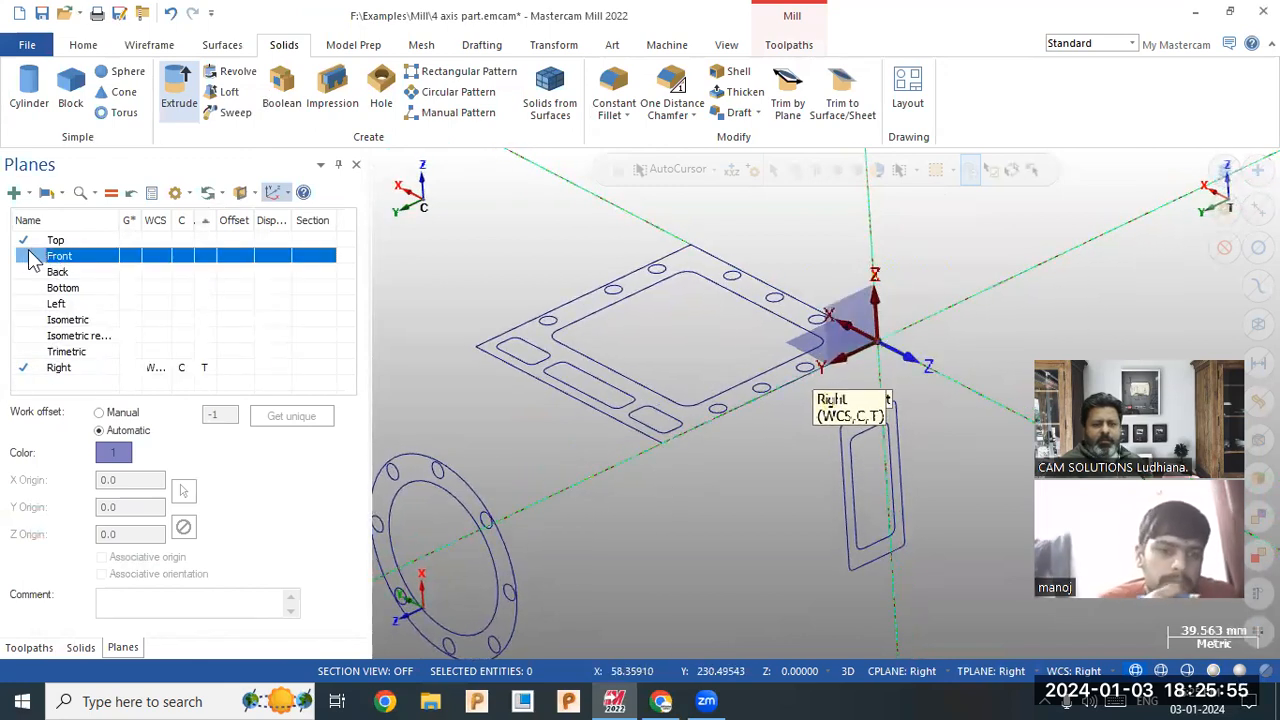
left_click(32, 242)
left_click(28, 369)
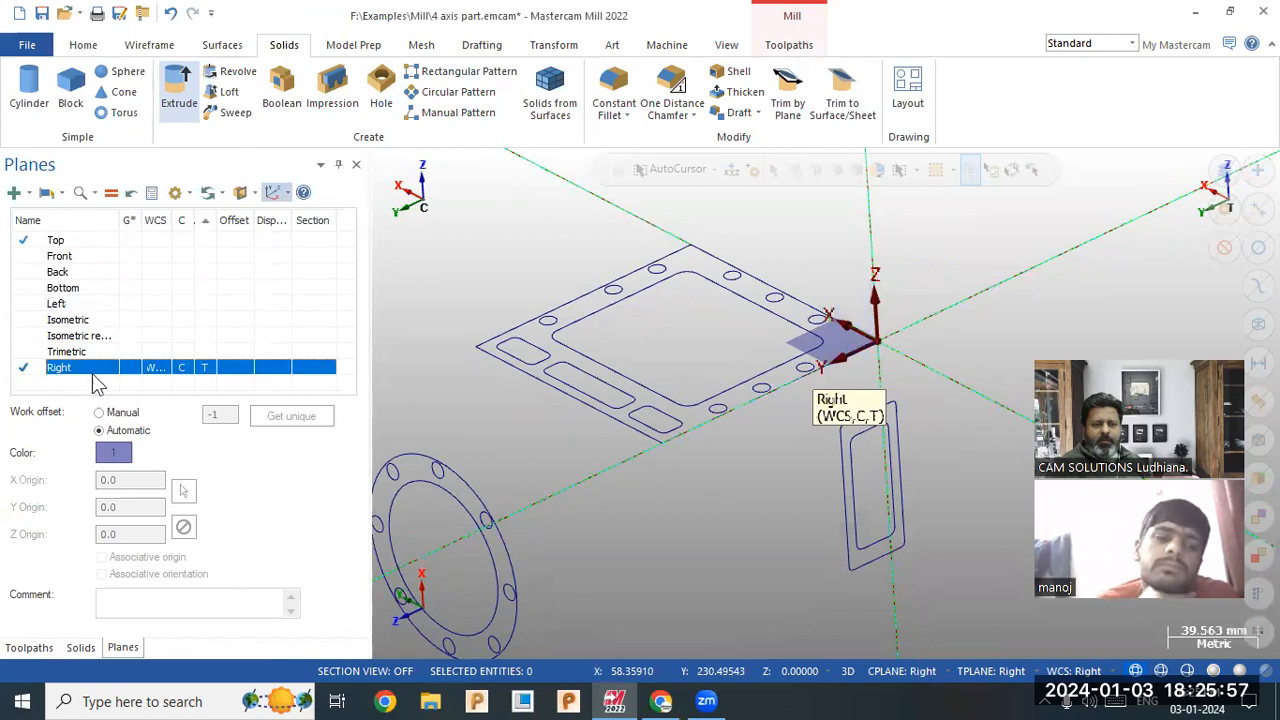
View the curves from Top (WCS) and change to the Isometric (WCS) view.
right_click(803, 214)
left_click(842, 318)
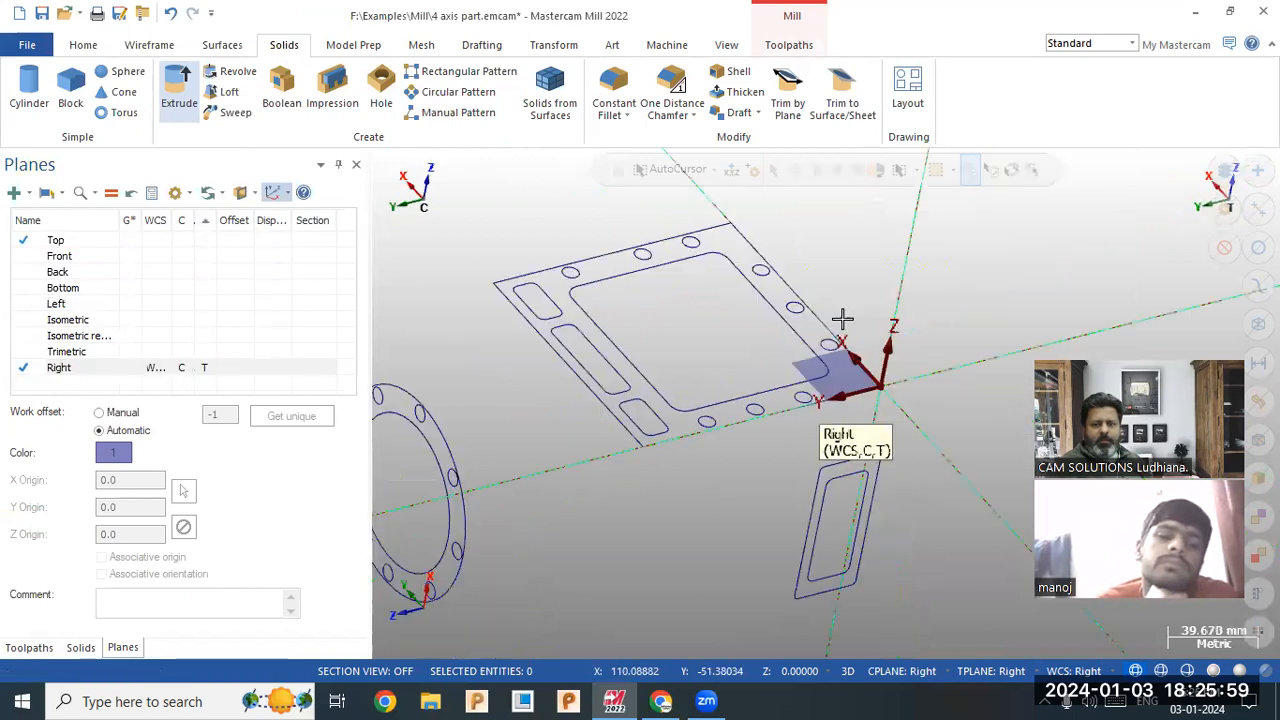
right_click(731, 347)
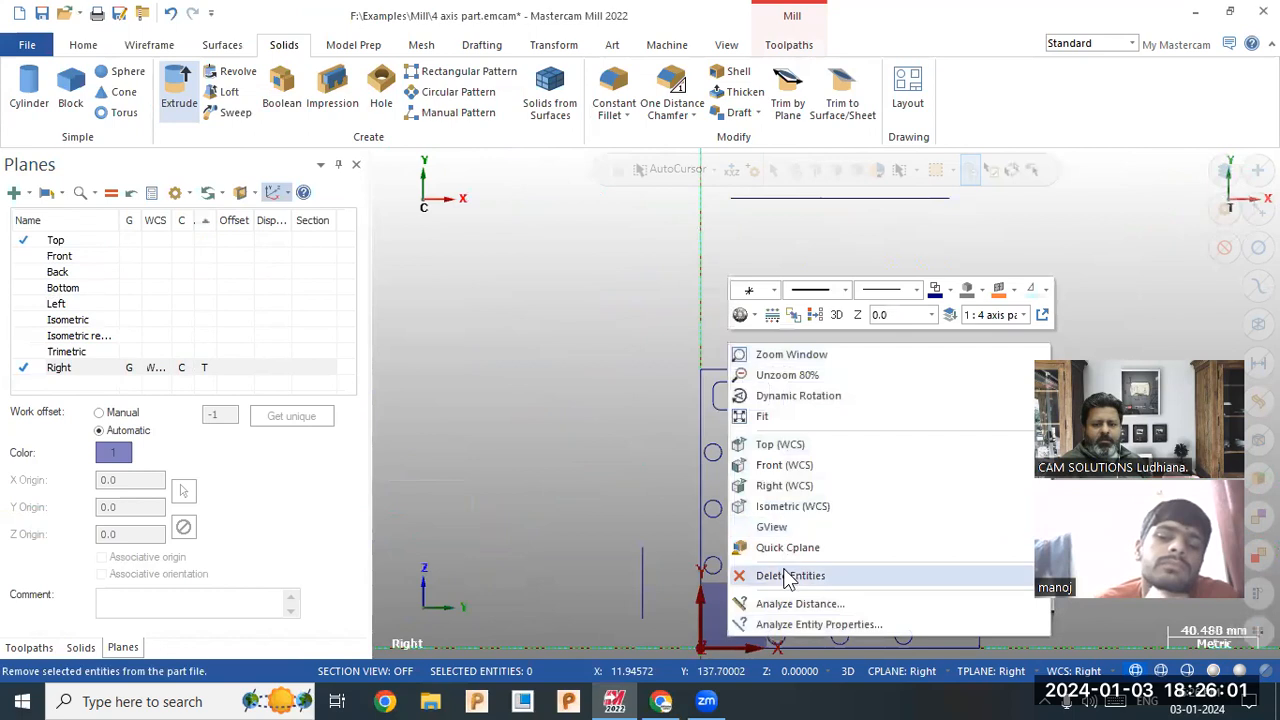
left_click(790, 506)
scroll(708, 317, "down", 1)
scroll(677, 254, "down", 2)
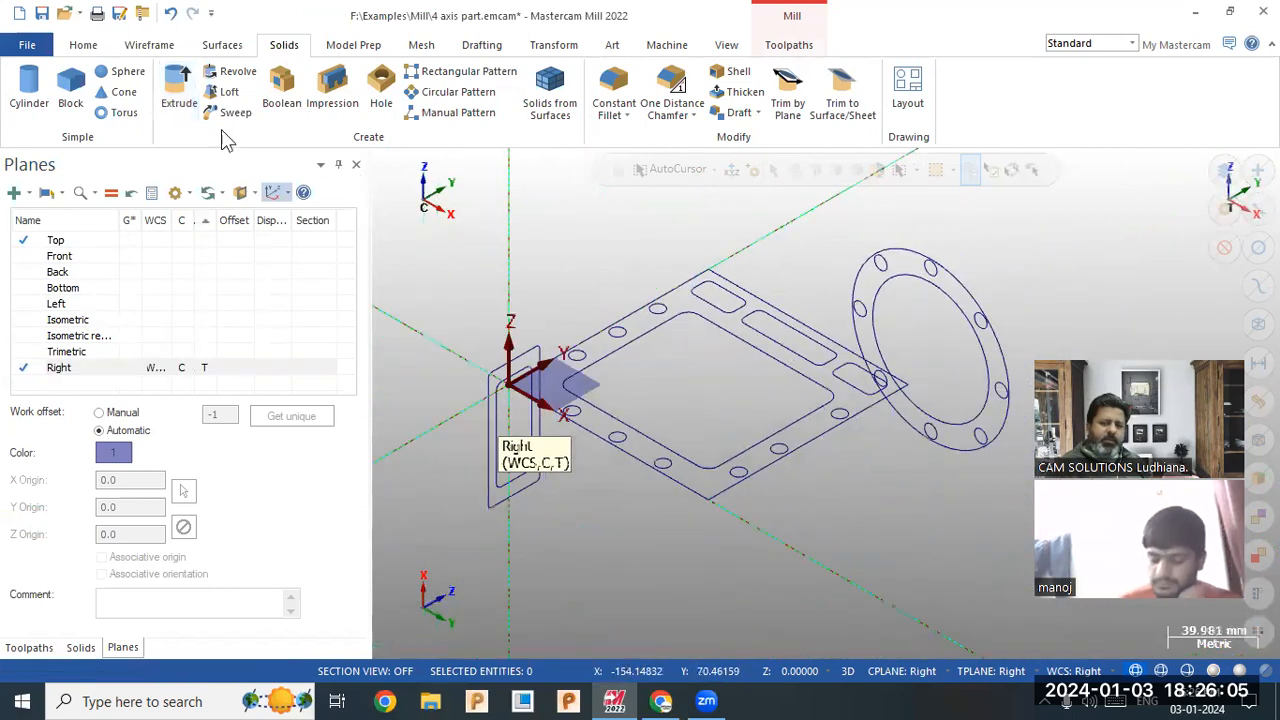
Start a Contour toolpath, set wireframe chaining to 3D, inspect the curves on different planes and discard the operation.
left_click(178, 100)
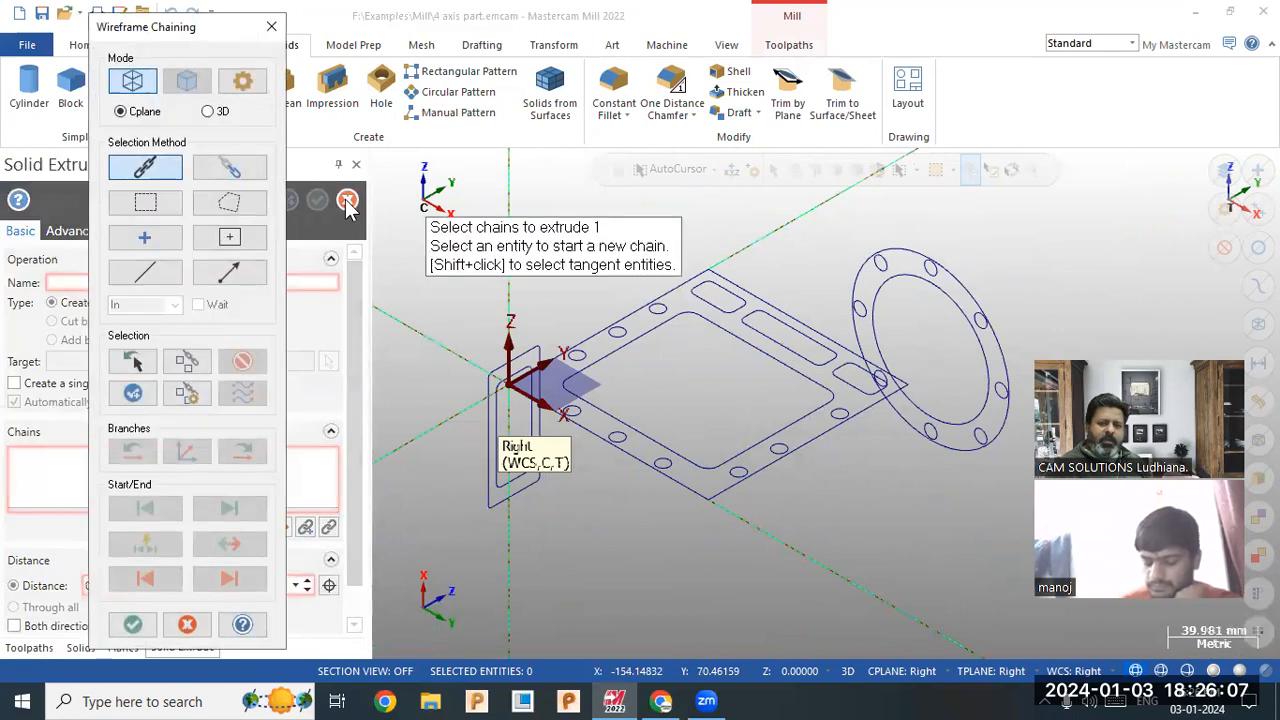
left_click(187, 624)
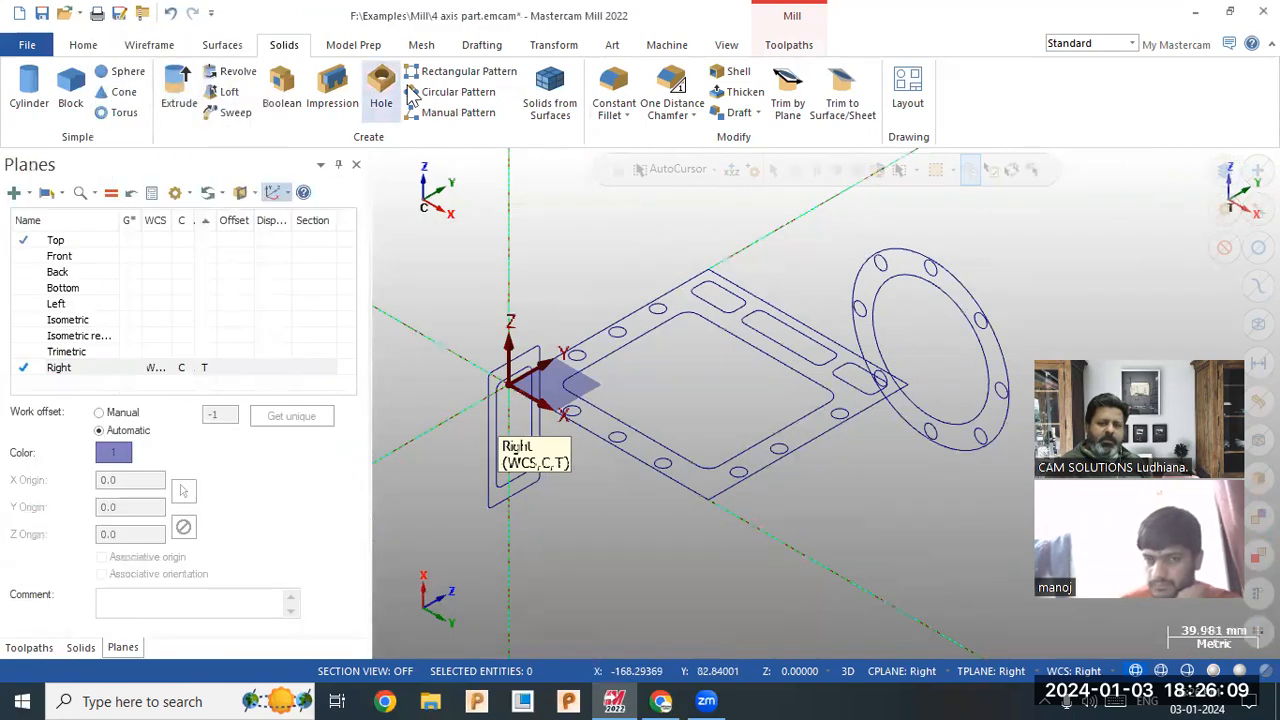
left_click(805, 46)
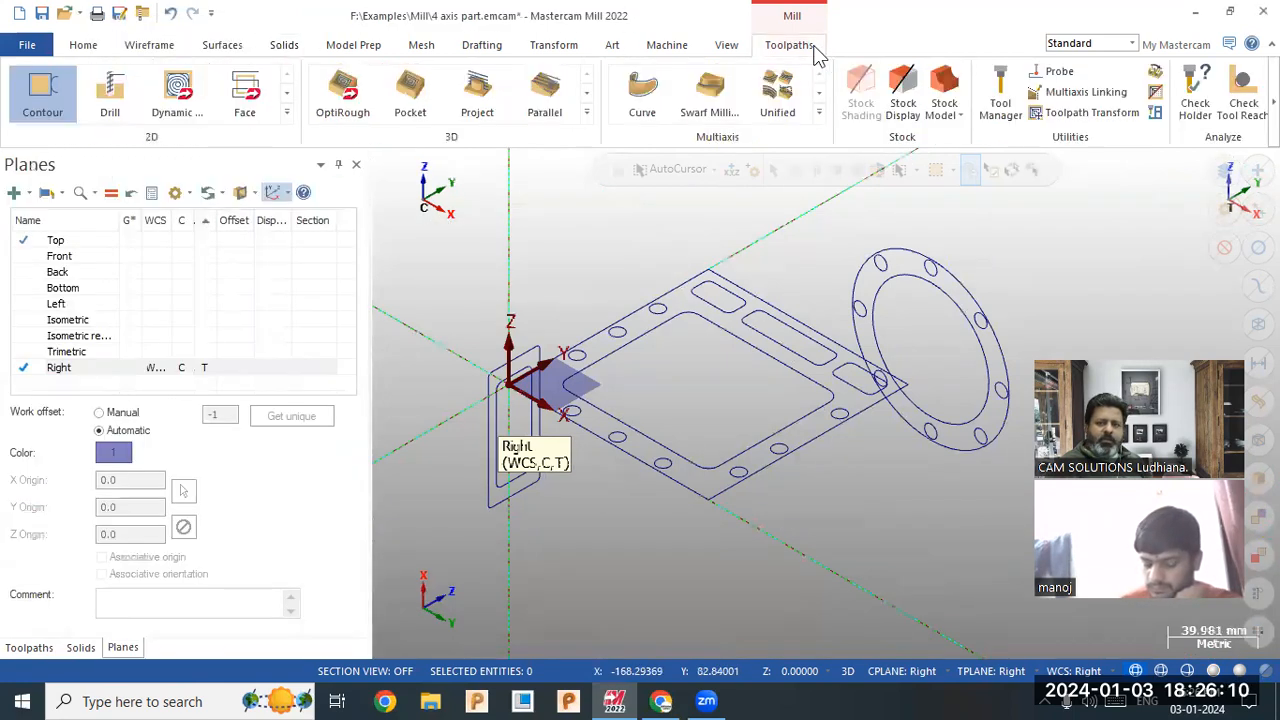
left_click(52, 110)
middle_click_drag(587, 382, 560, 358)
left_click(221, 112)
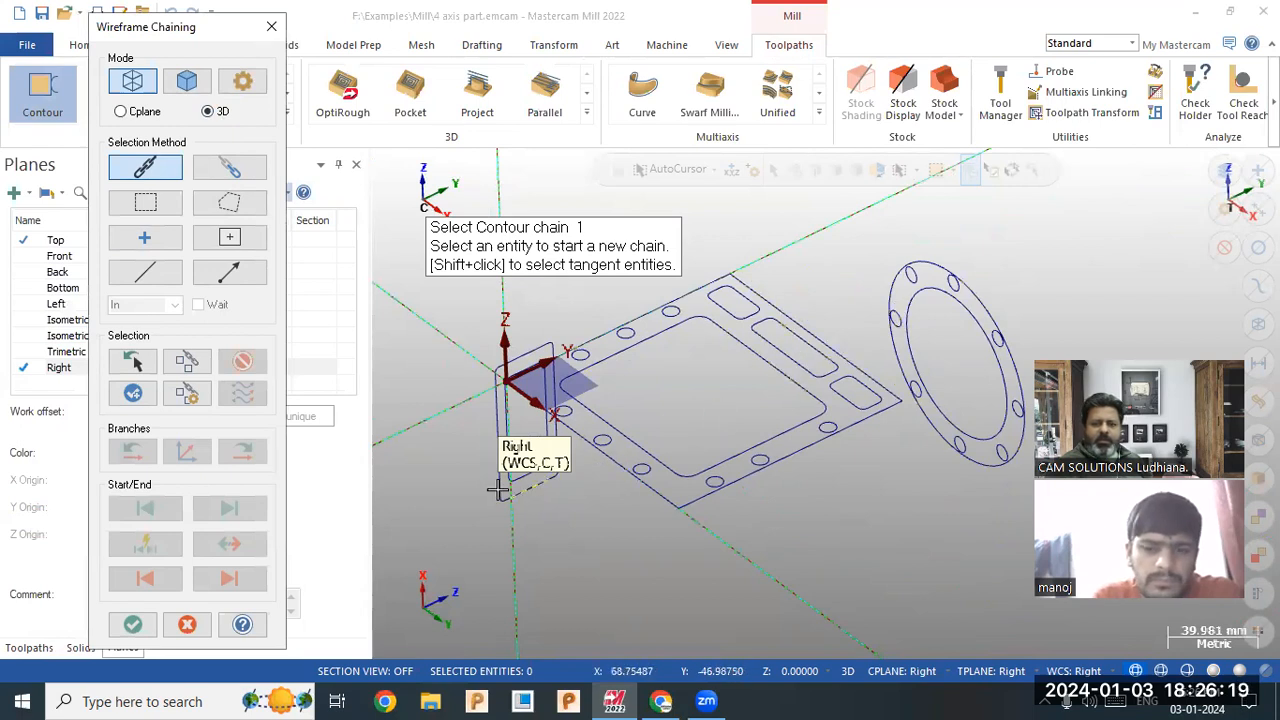
mouse_move(683, 363)
middle_mouse_down()
mouse_move(714, 337)
mouse_move(570, 407)
middle_mouse_up()
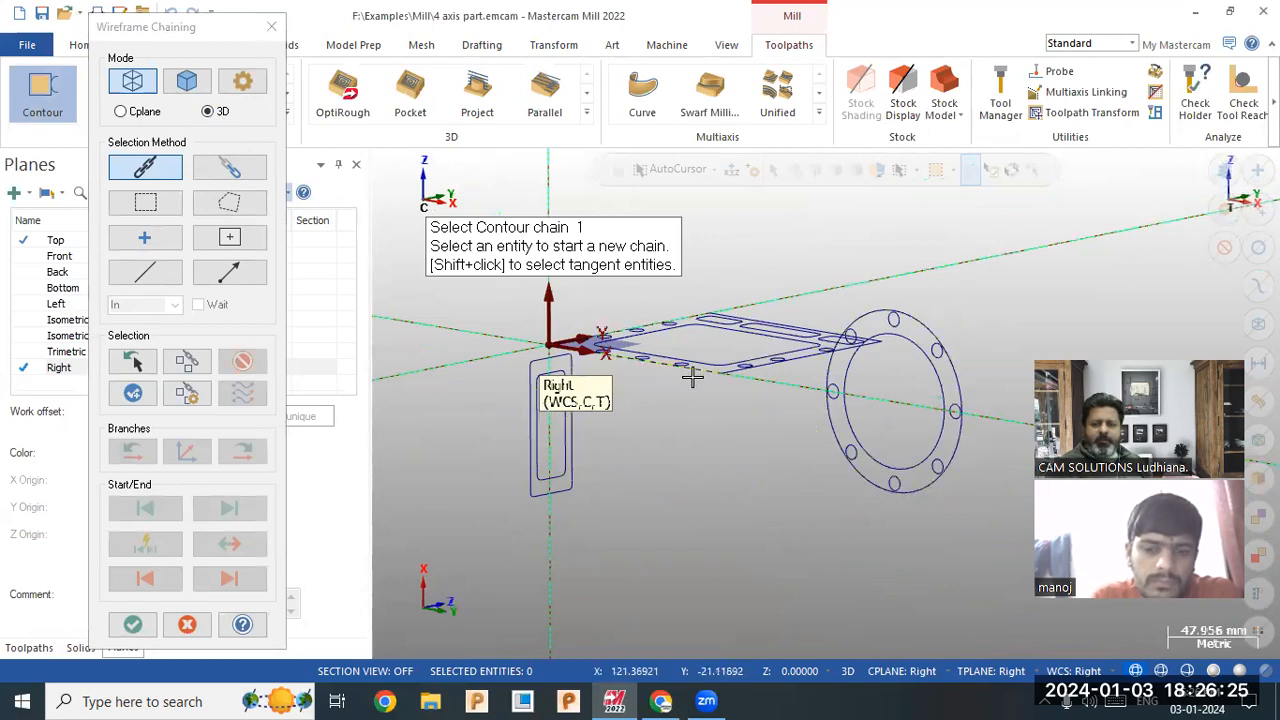
mouse_move(711, 406)
middle_mouse_down()
mouse_move(703, 434)
mouse_move(671, 429)
mouse_move(686, 437)
middle_mouse_up()
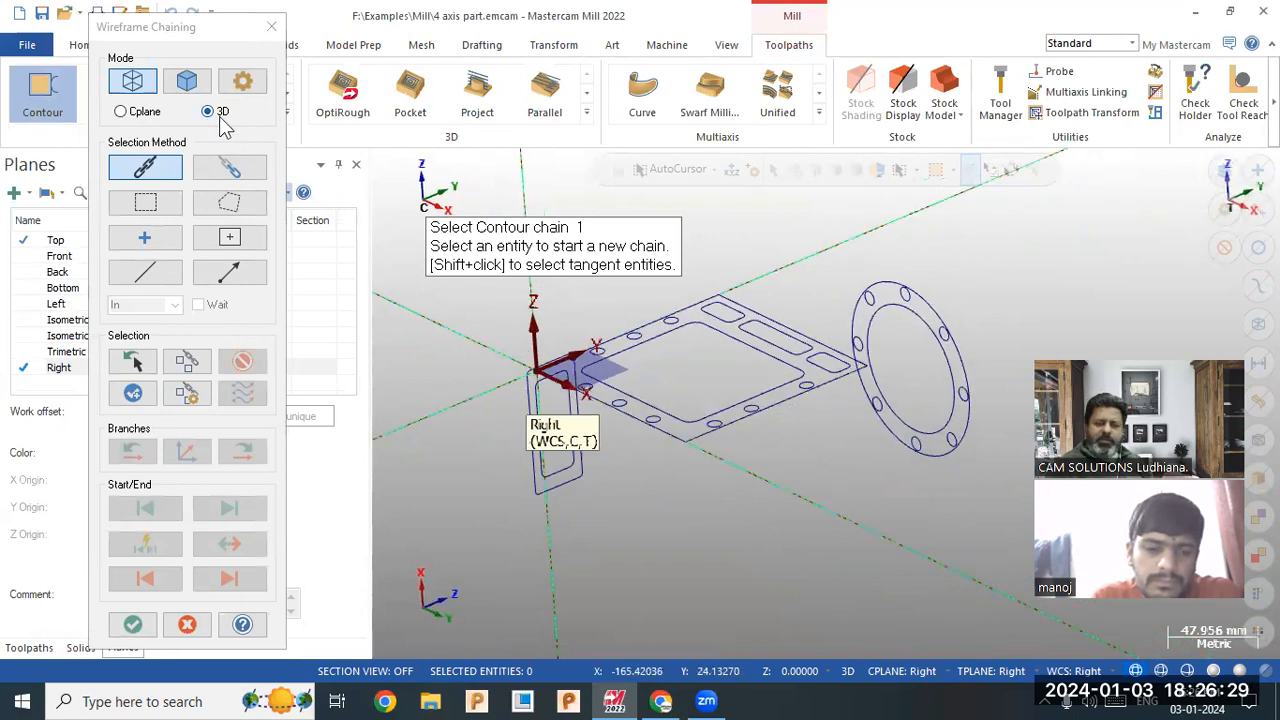
left_click(271, 26)
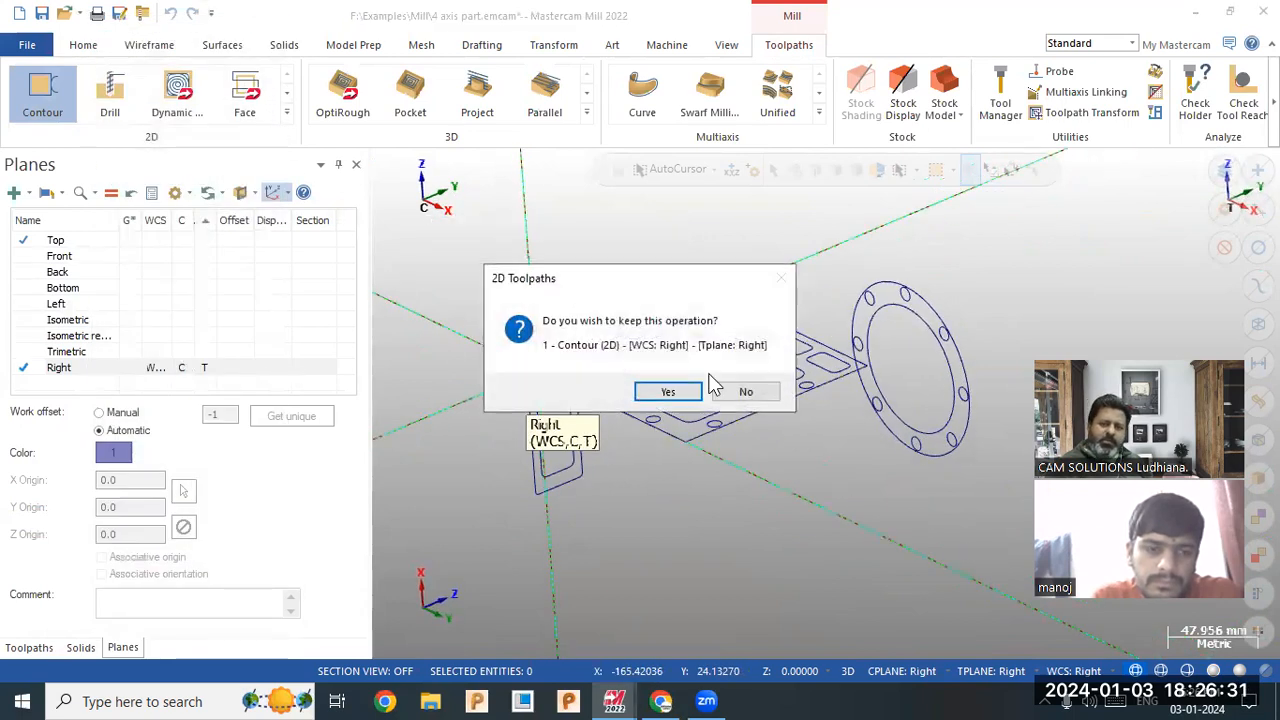
left_click(727, 390)
For a new Contour toolpath in Cplane mode, chain the rectangular face's inner and outer outlines and its three slot outlines.
left_click(286, 112)
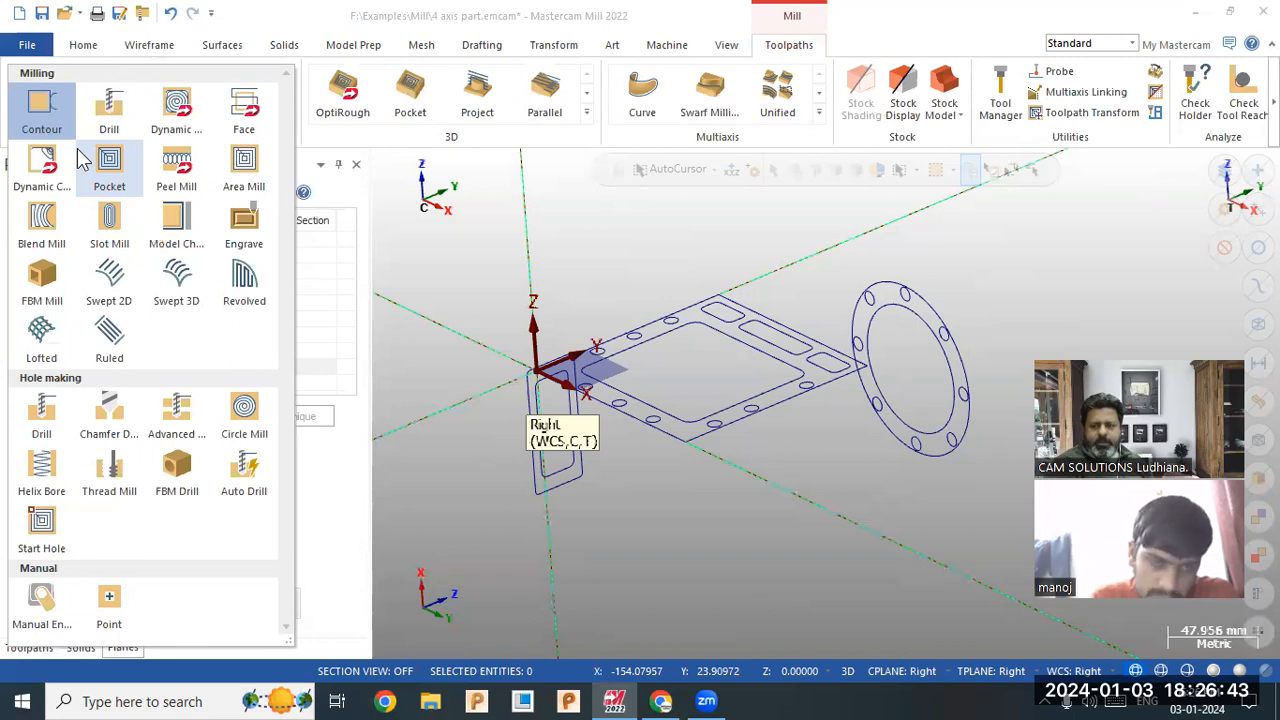
left_click(44, 118)
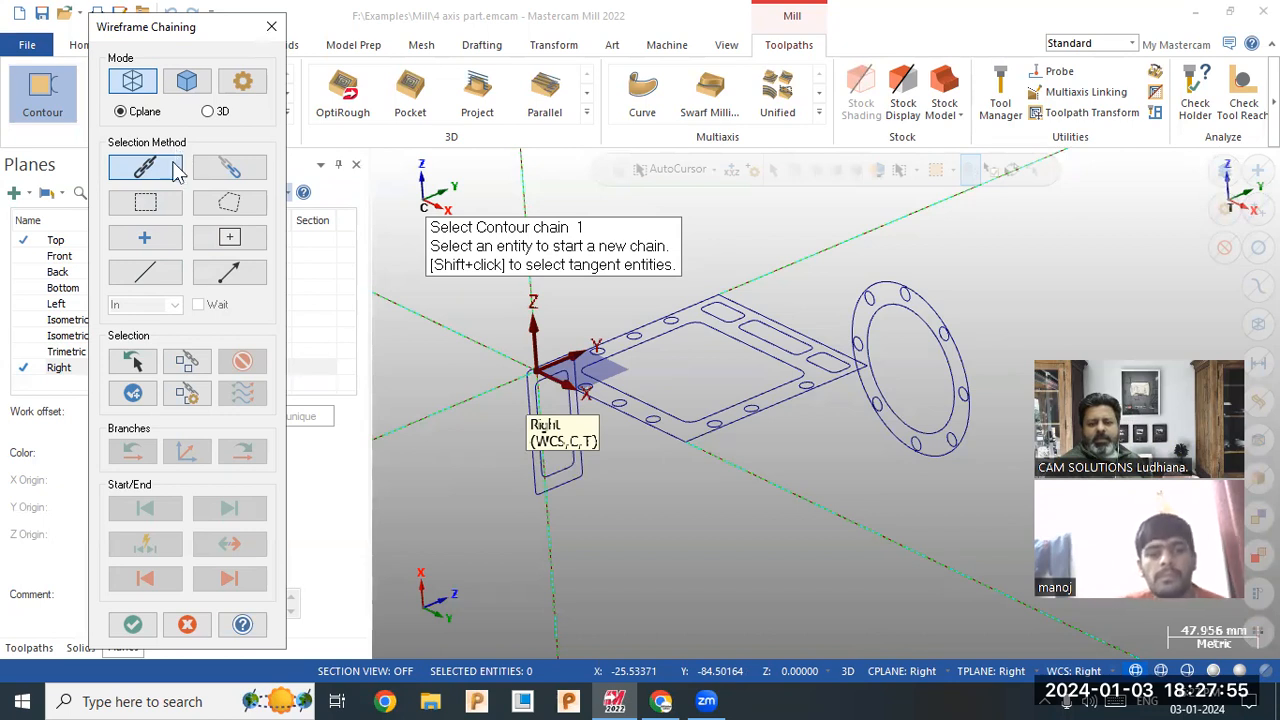
left_click(643, 343)
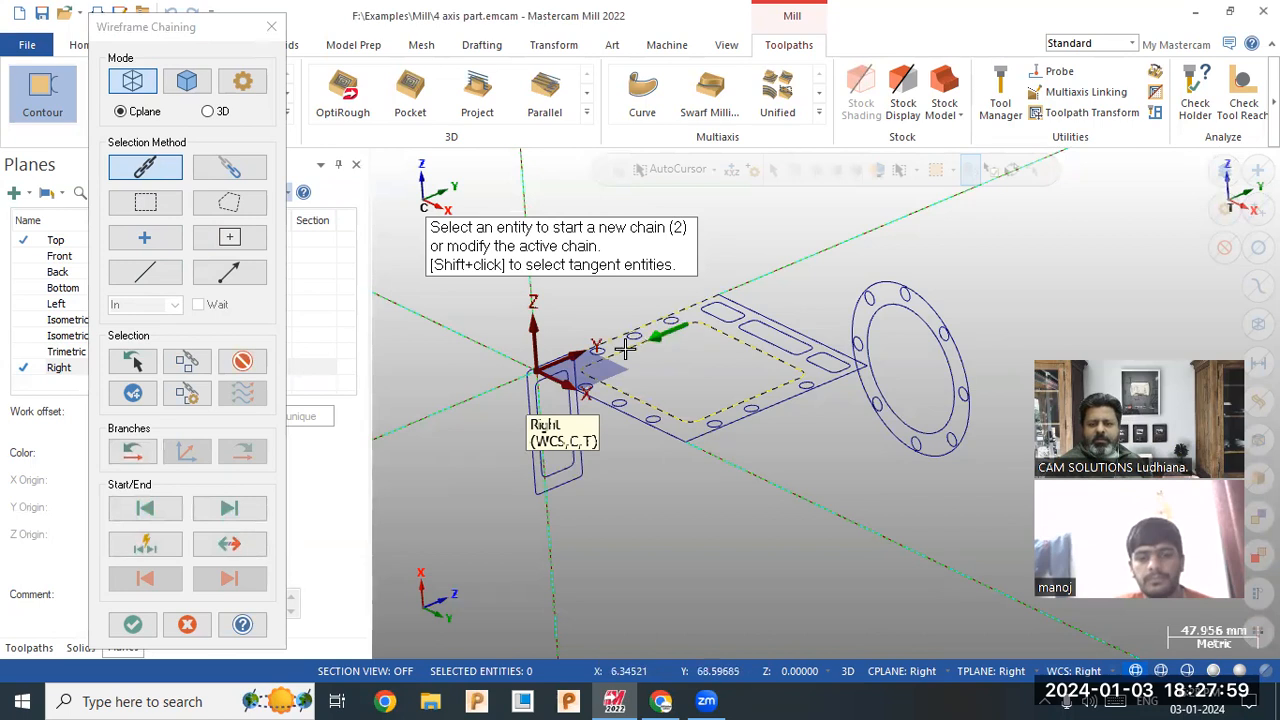
left_click(772, 400)
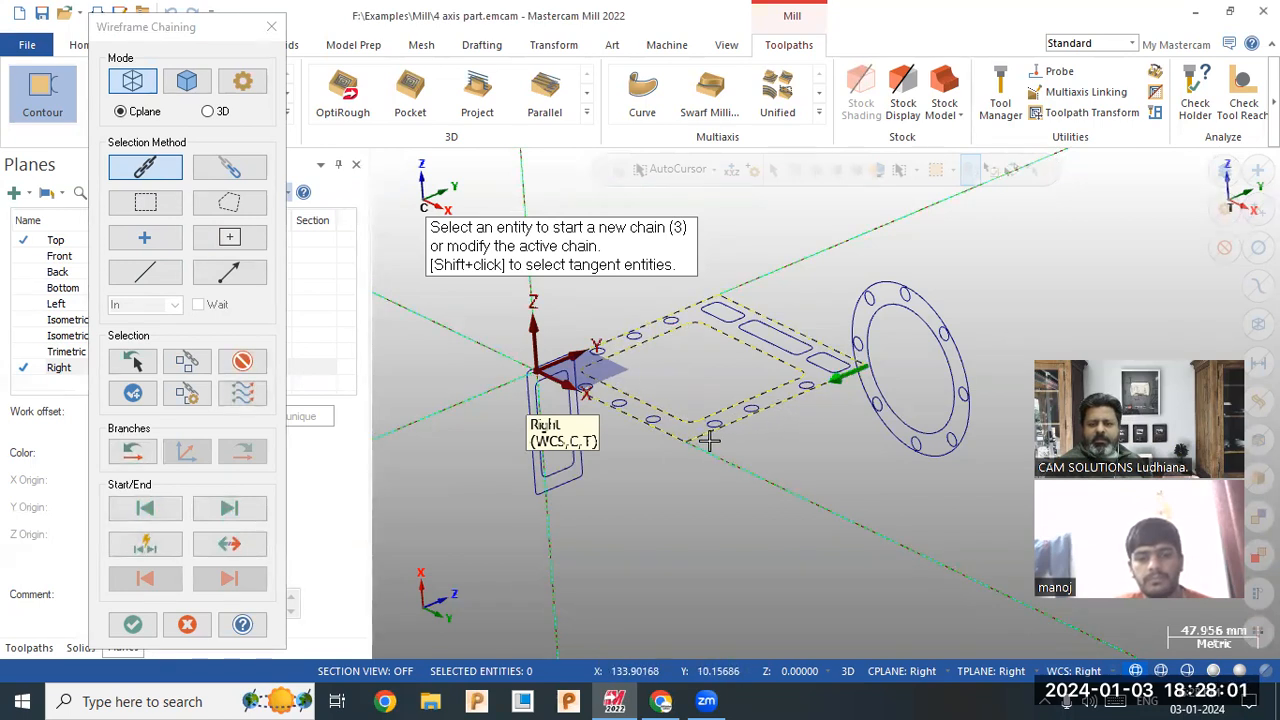
left_click(785, 352)
left_click(818, 367)
left_click(722, 314)
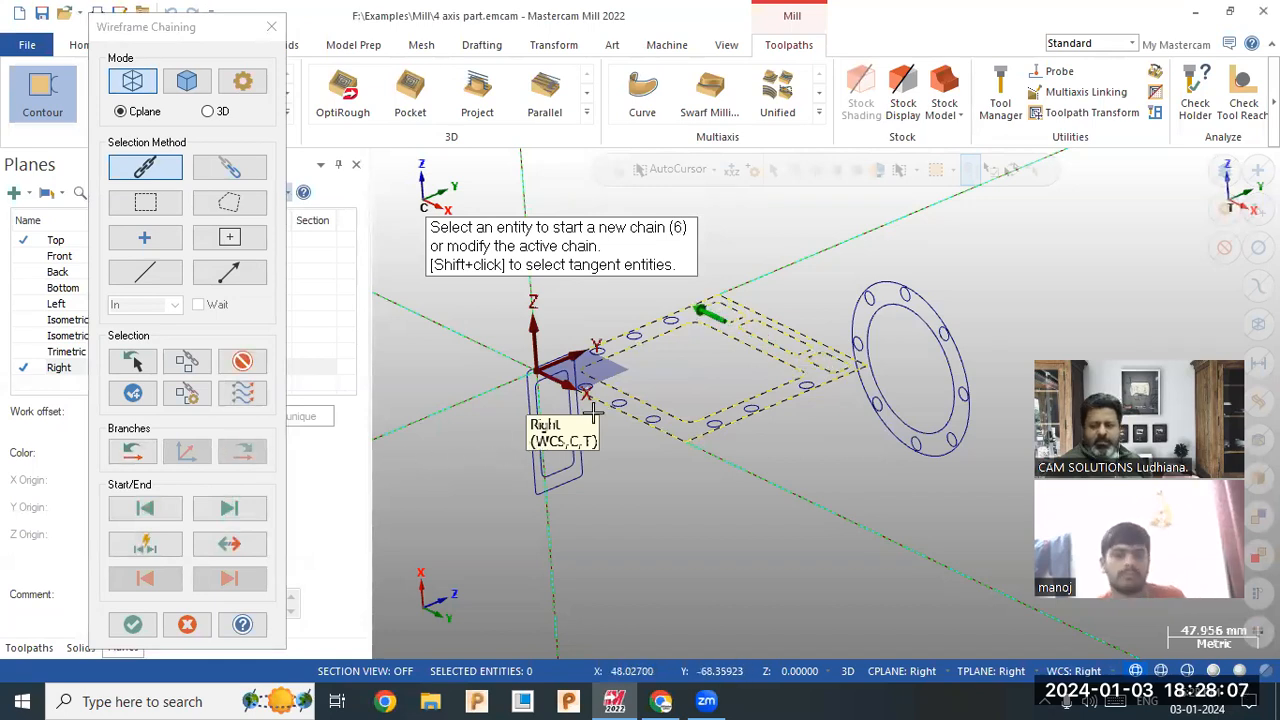
scroll(622, 400, "up", 2)
scroll(757, 424, "down", 2)
scroll(810, 304, "up", 3)
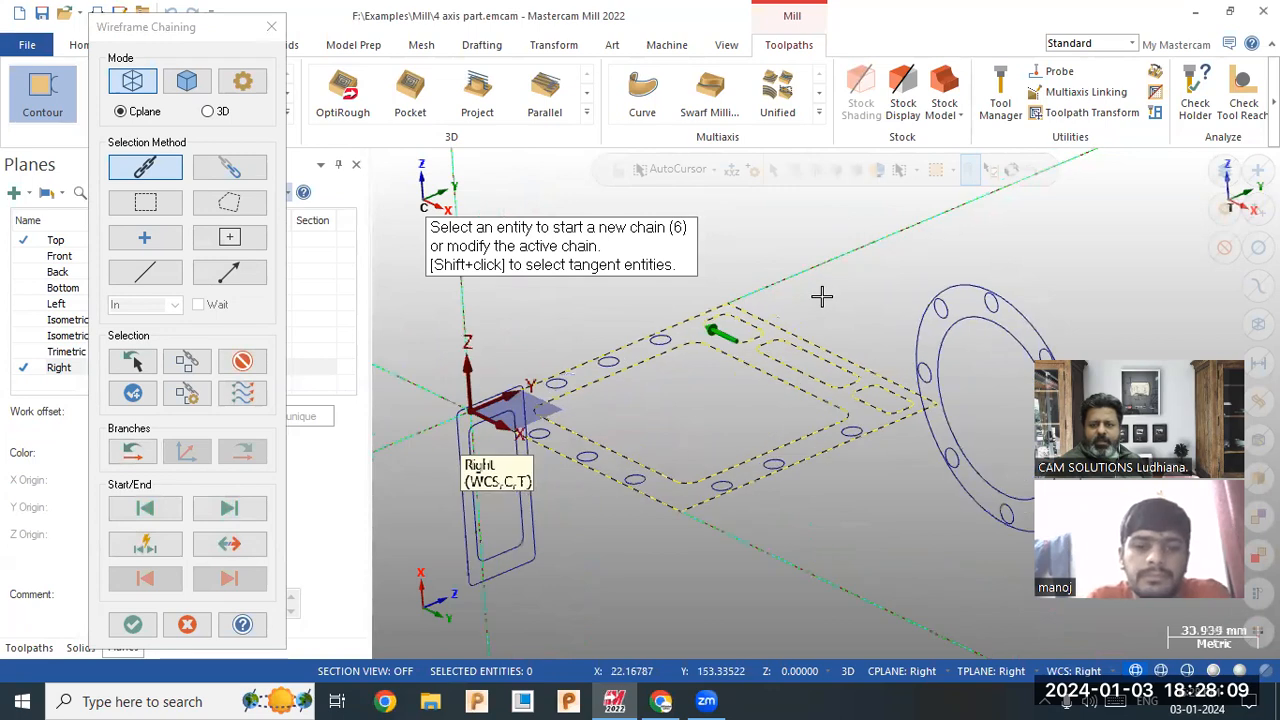
Unselect all the chains picked on the rectangular face one after another.
left_click(248, 370)
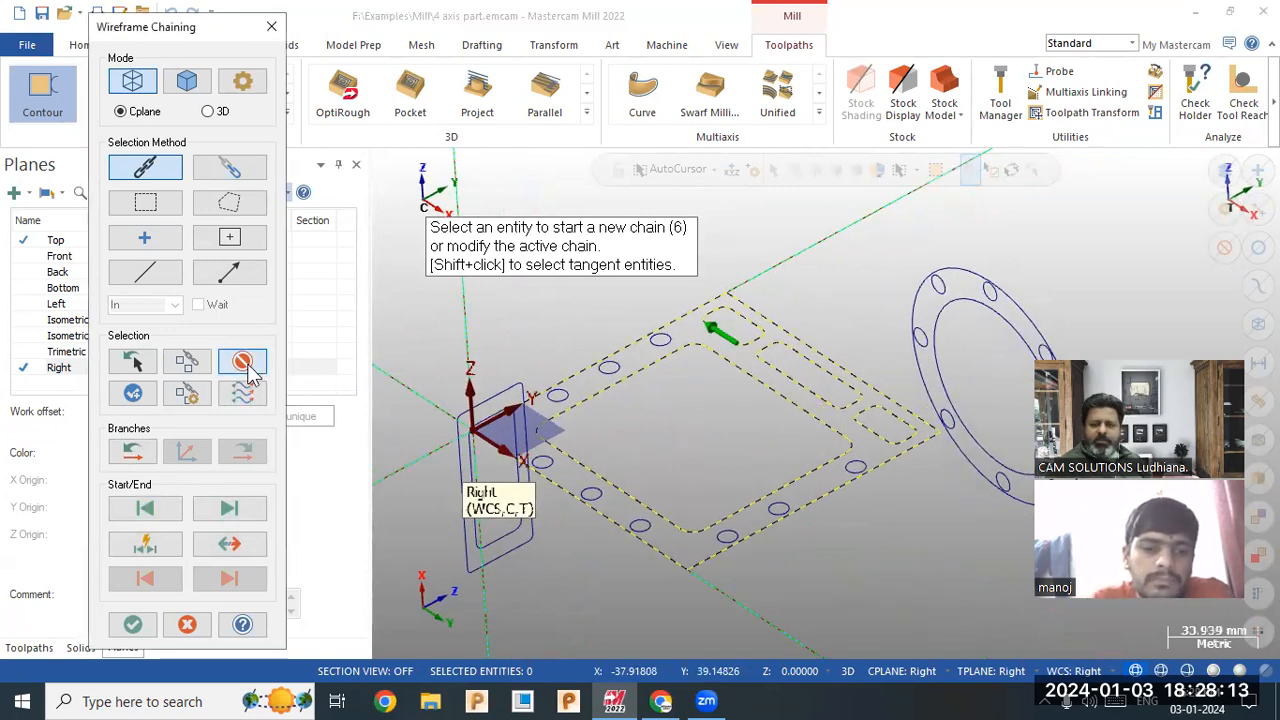
left_click(246, 372)
left_click(247, 370)
left_click(247, 370)
left_click(247, 370)
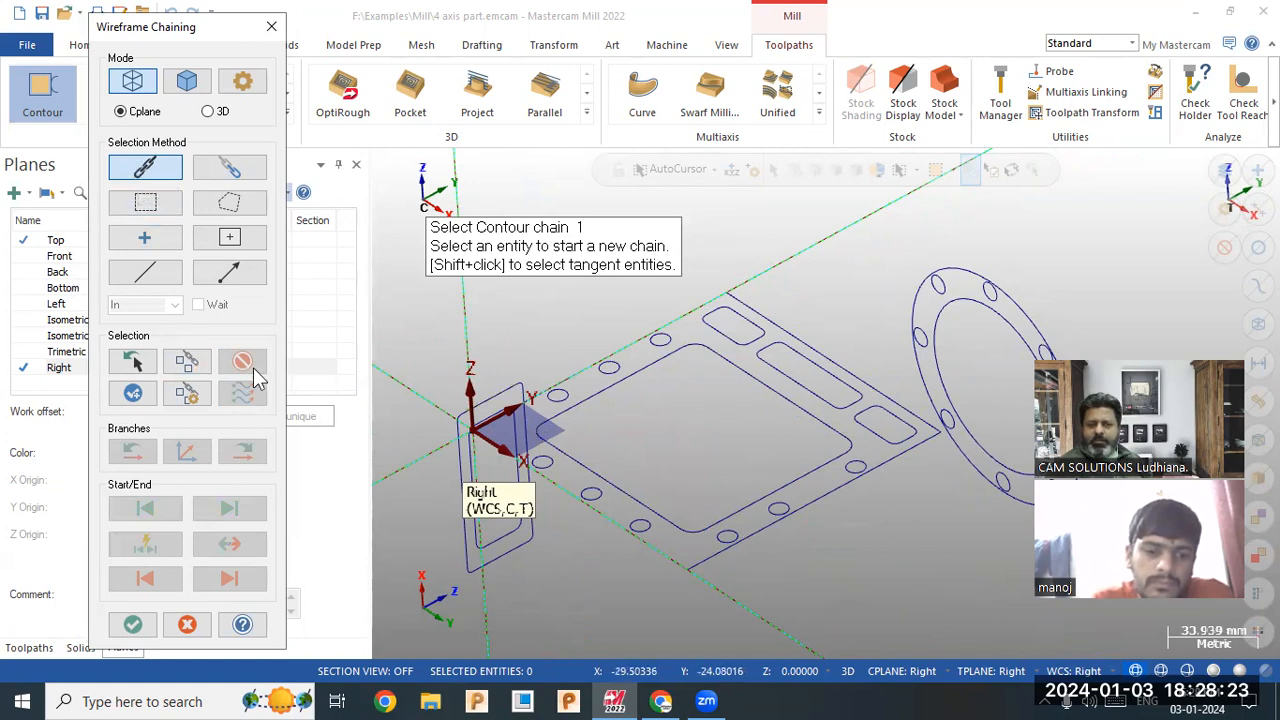
Chain the large inner outline and the middle slot outline of the rectangular face, and unselect both chains.
left_click(585, 470)
left_click(797, 393)
left_click(245, 367)
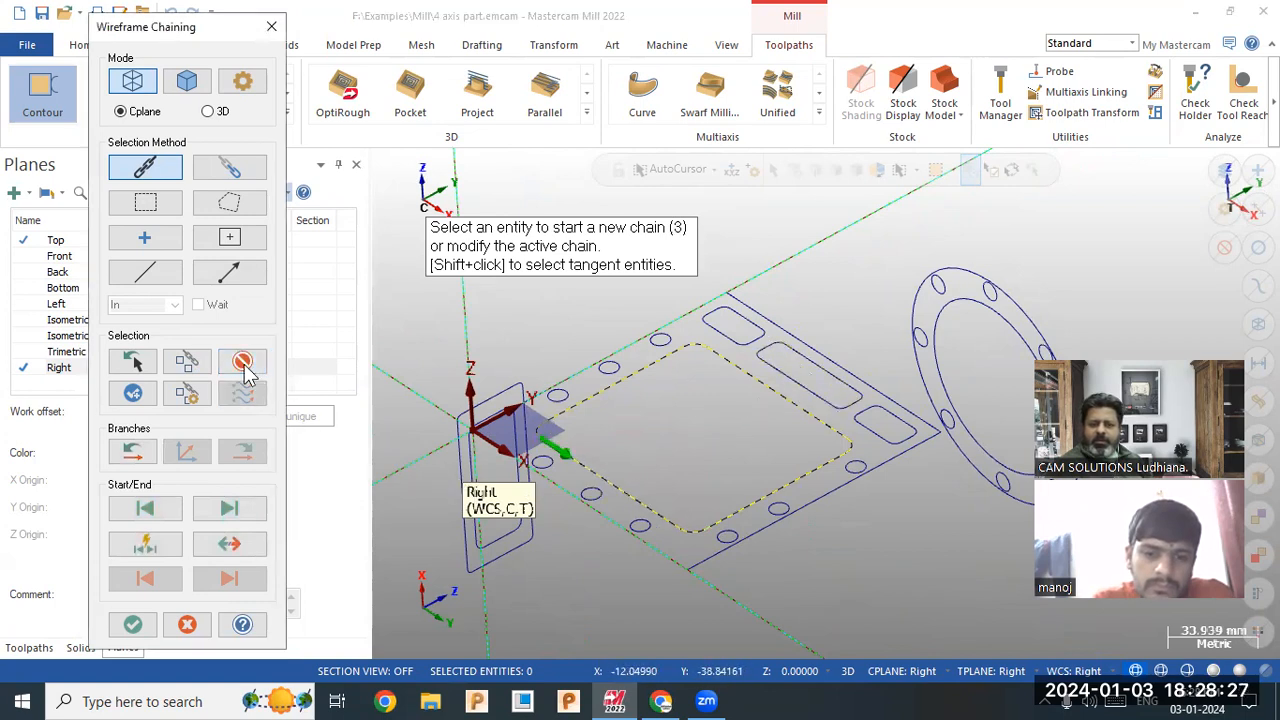
left_click(245, 367)
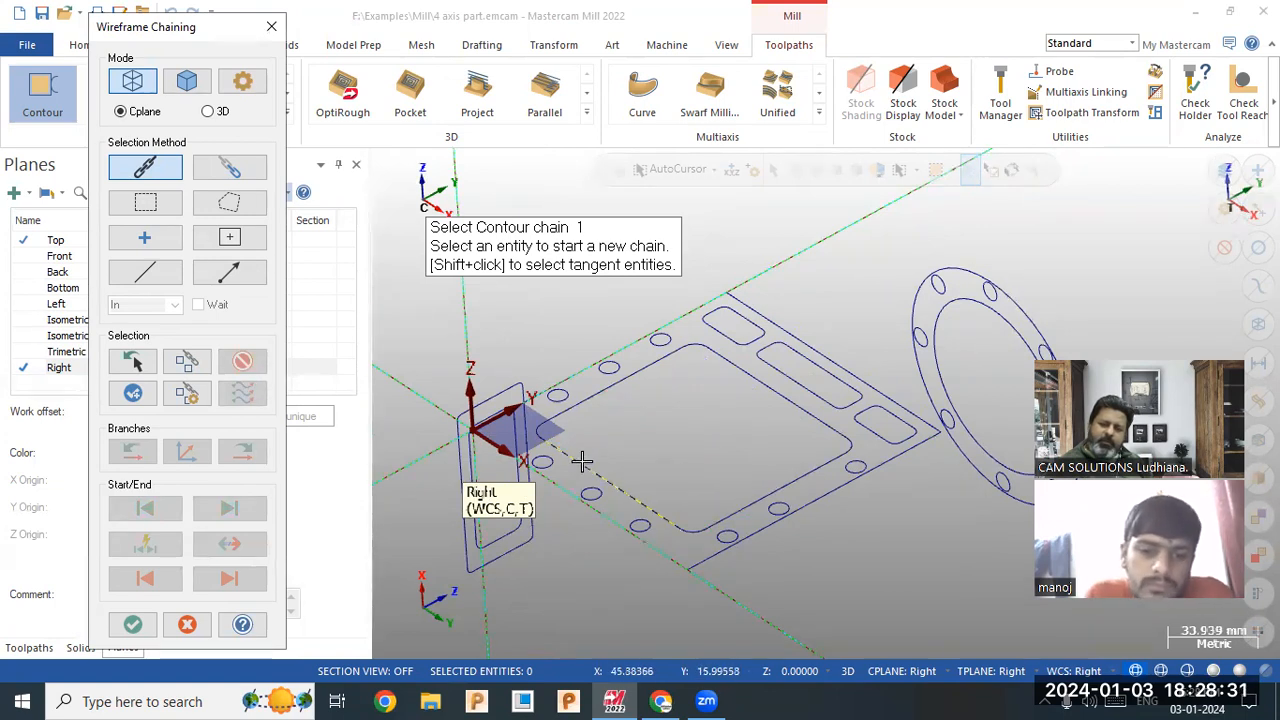
Try a Partial chain around three sides of the rectangular face's outer boundary, and cancel it, discarding the Contour operation.
left_click(245, 178)
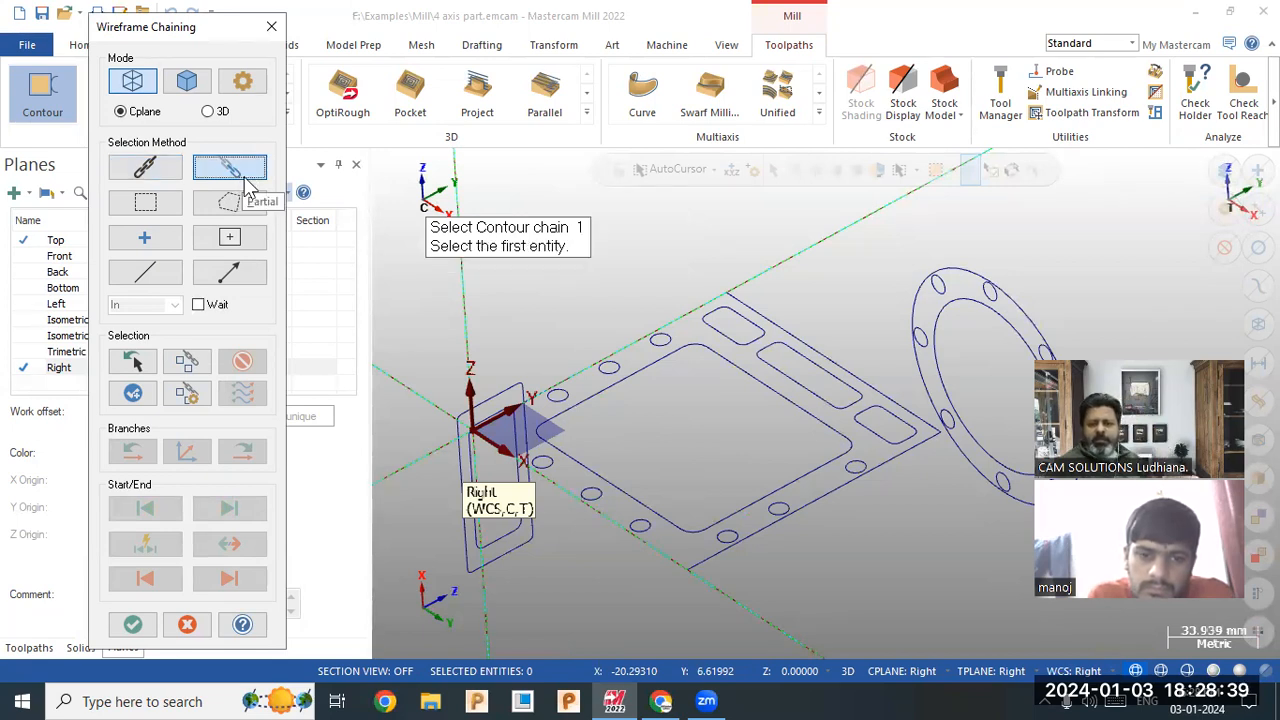
left_click(544, 382)
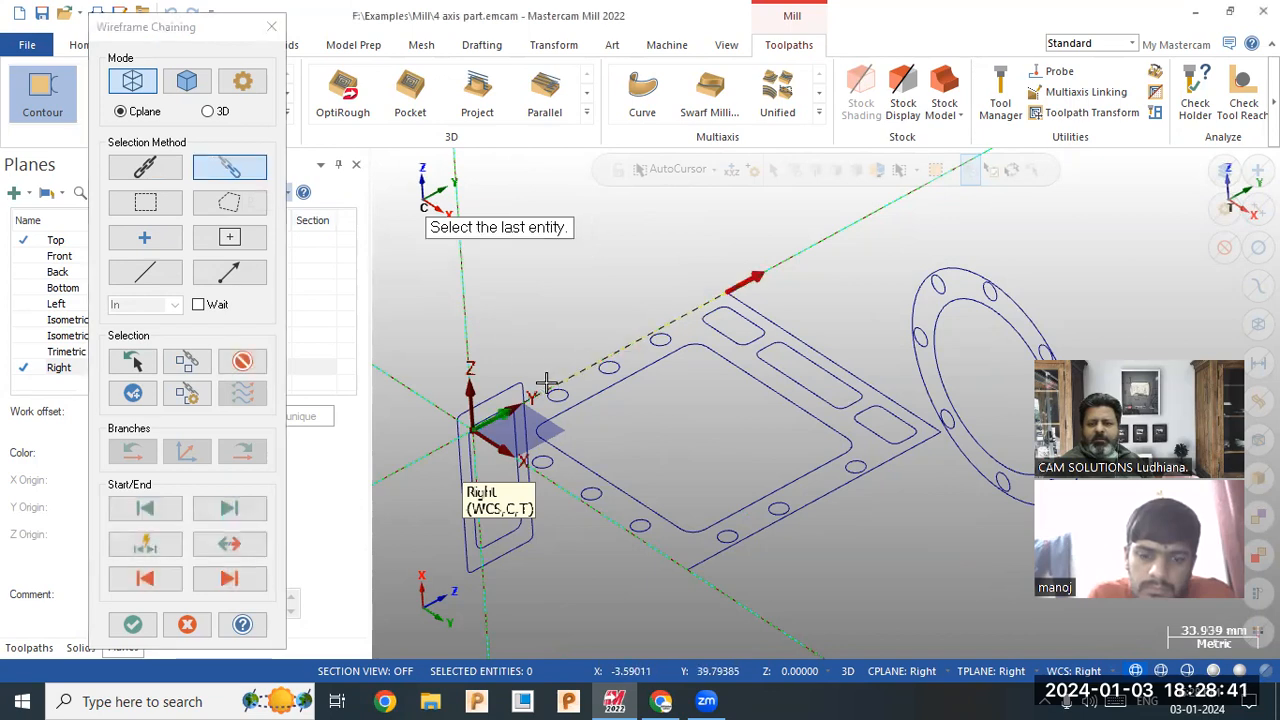
left_click(773, 519)
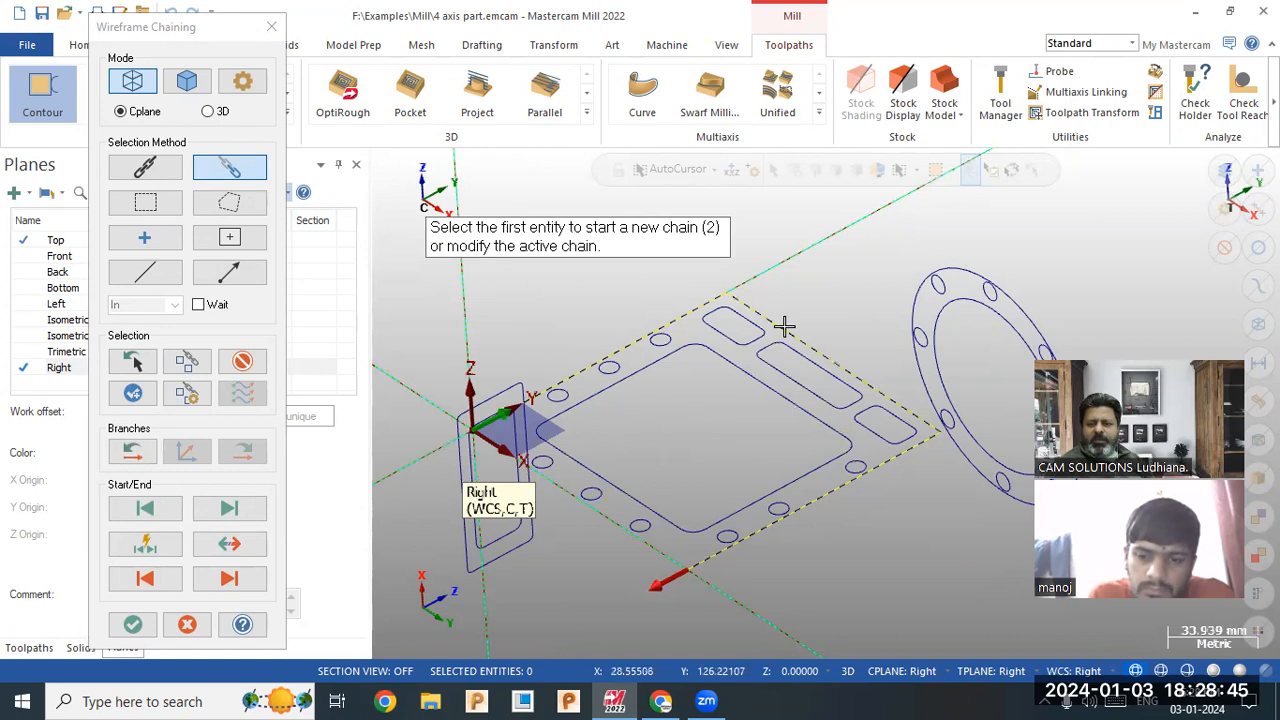
left_click(187, 624)
left_click(746, 391)
middle_click_drag(714, 414, 789, 407)
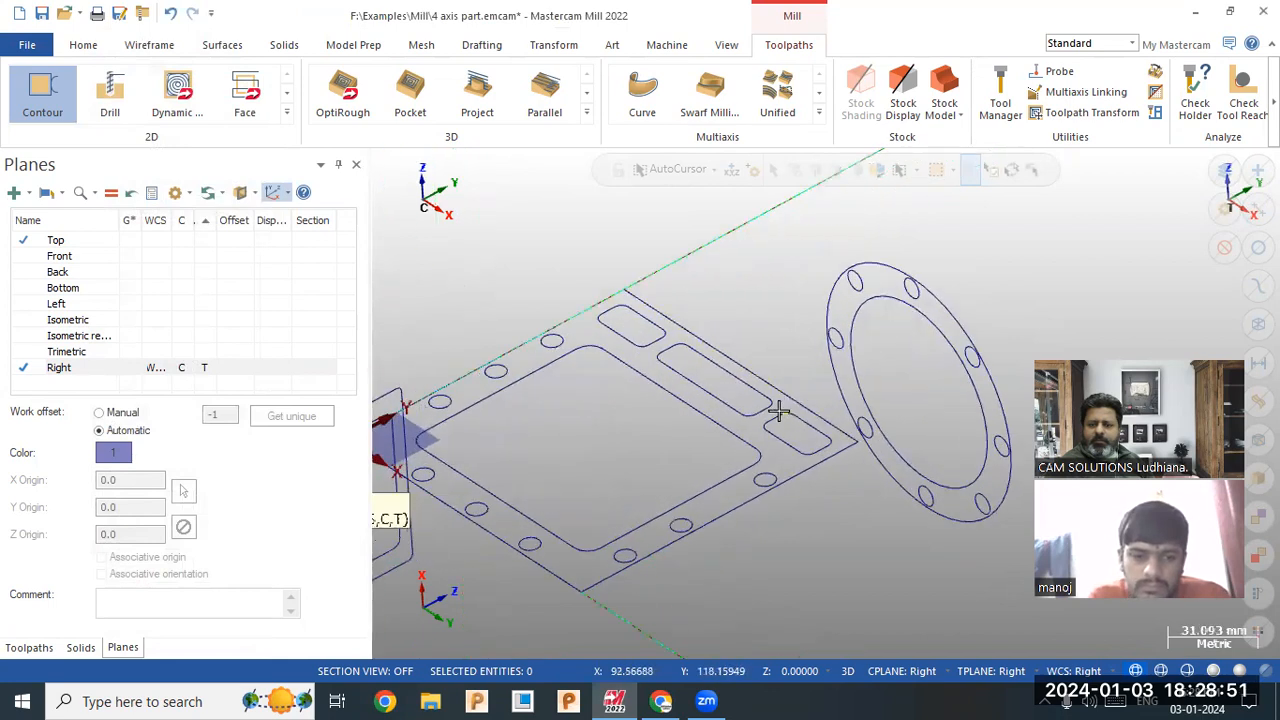
Sketch a rectangle about 31.4 mm wide and 24 mm high across the rectangular face's outer edge beside the middle slot.
left_click(158, 46)
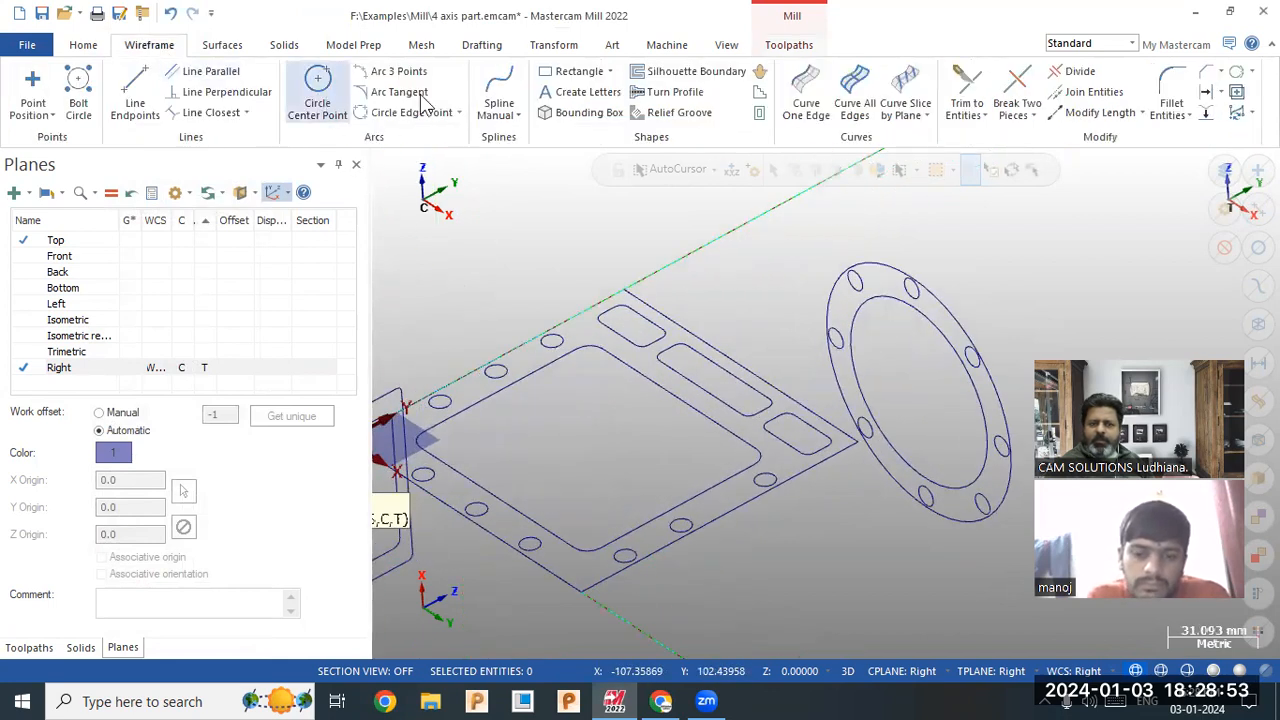
left_click(579, 71)
left_click(686, 355)
left_click(796, 366)
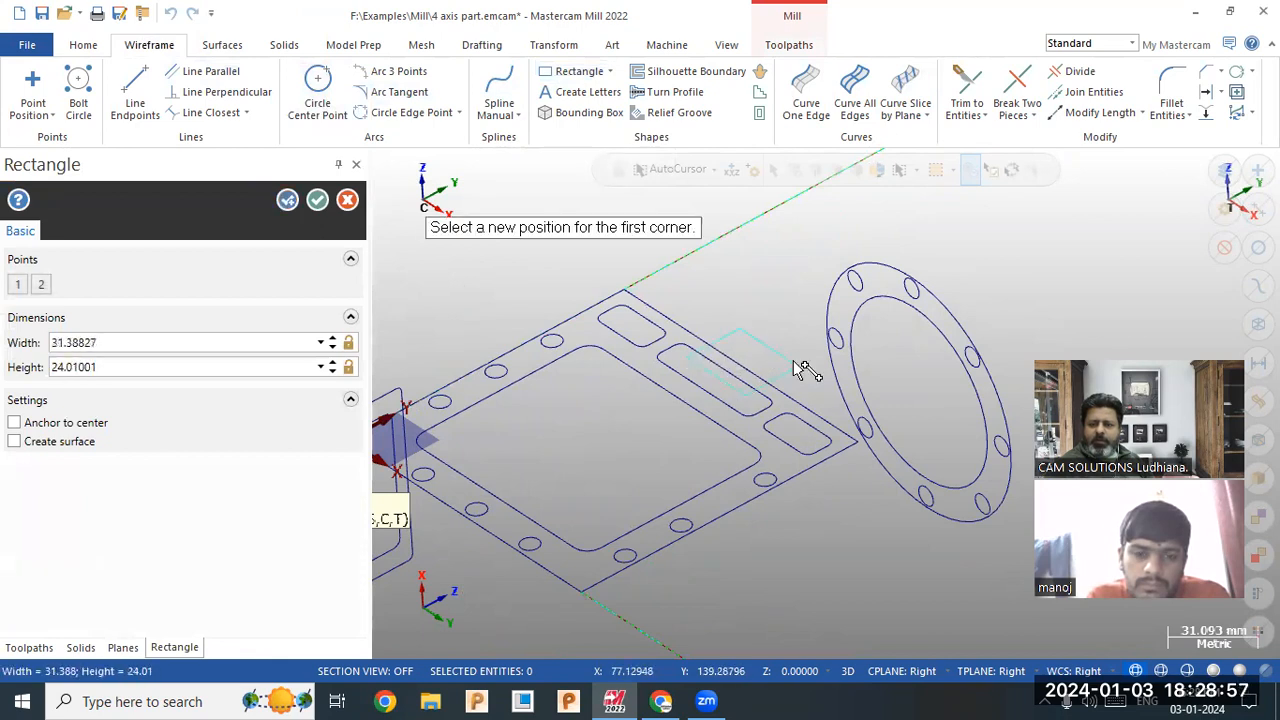
Trim the overlapping rectangle and face edge segments with Divide, leaving a tab on the outer boundary, and undo the stray trim.
left_click(1074, 72)
left_click(708, 364)
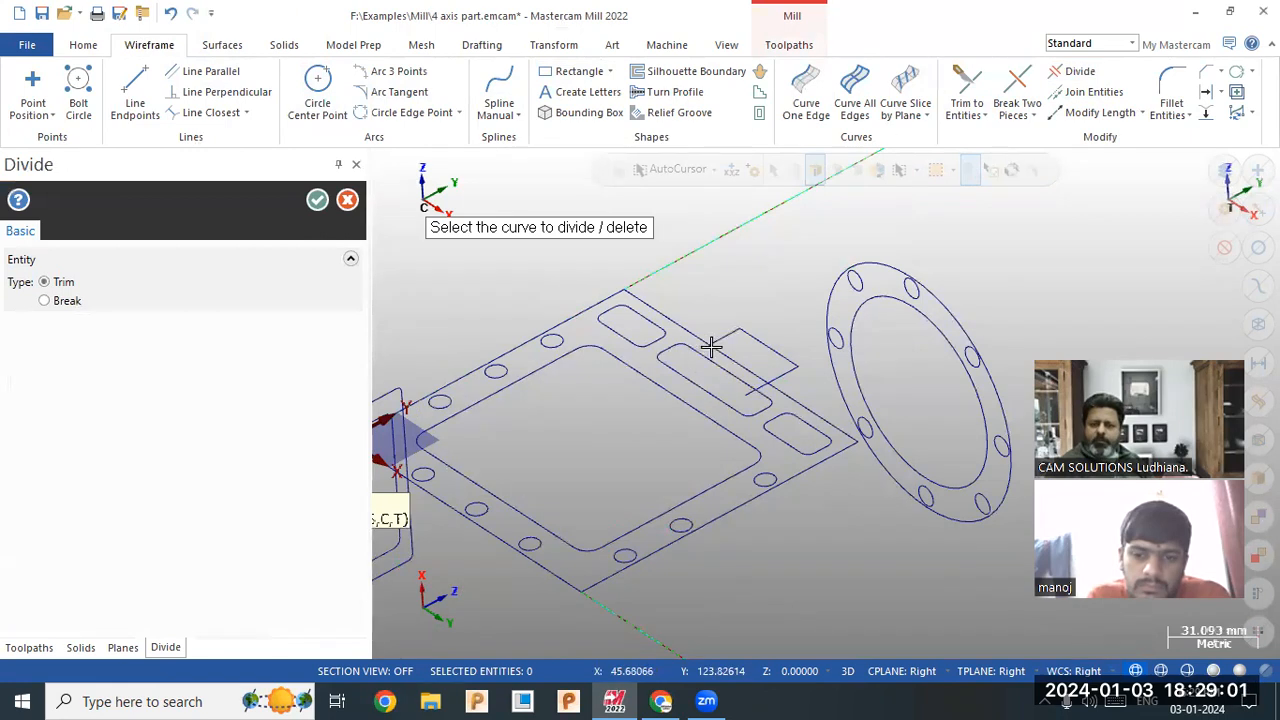
left_click(171, 13)
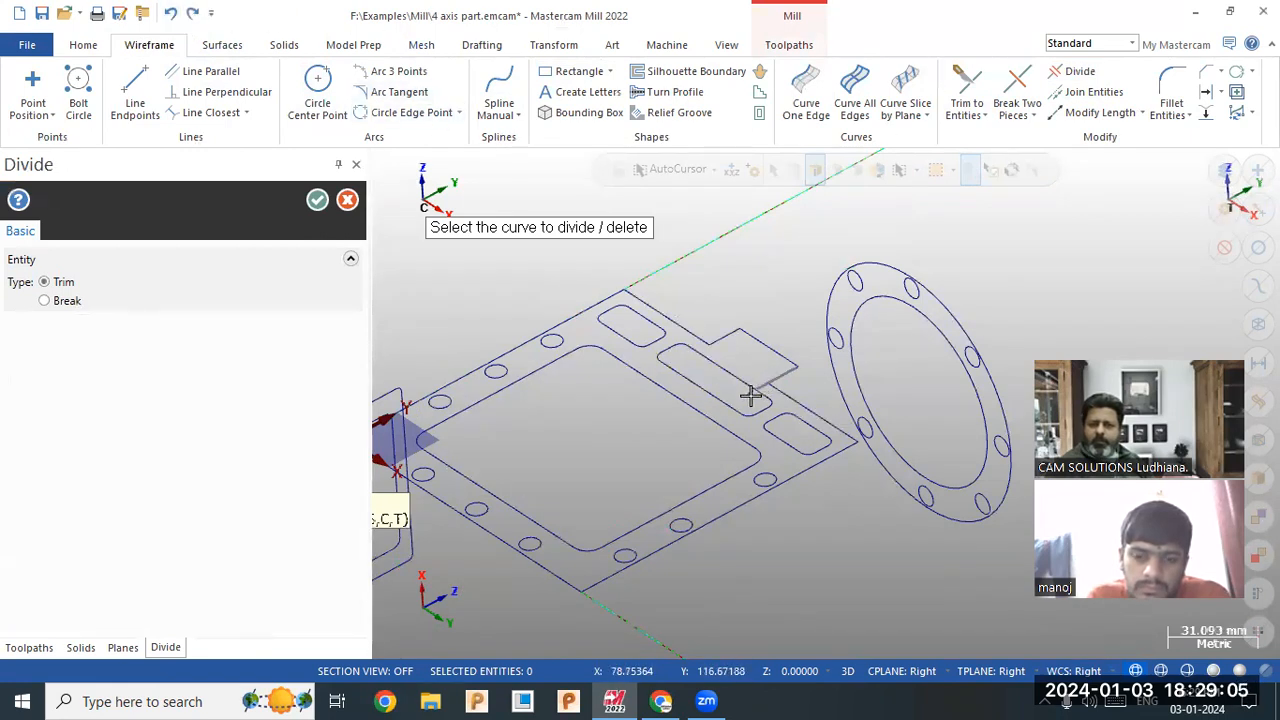
left_click(347, 201)
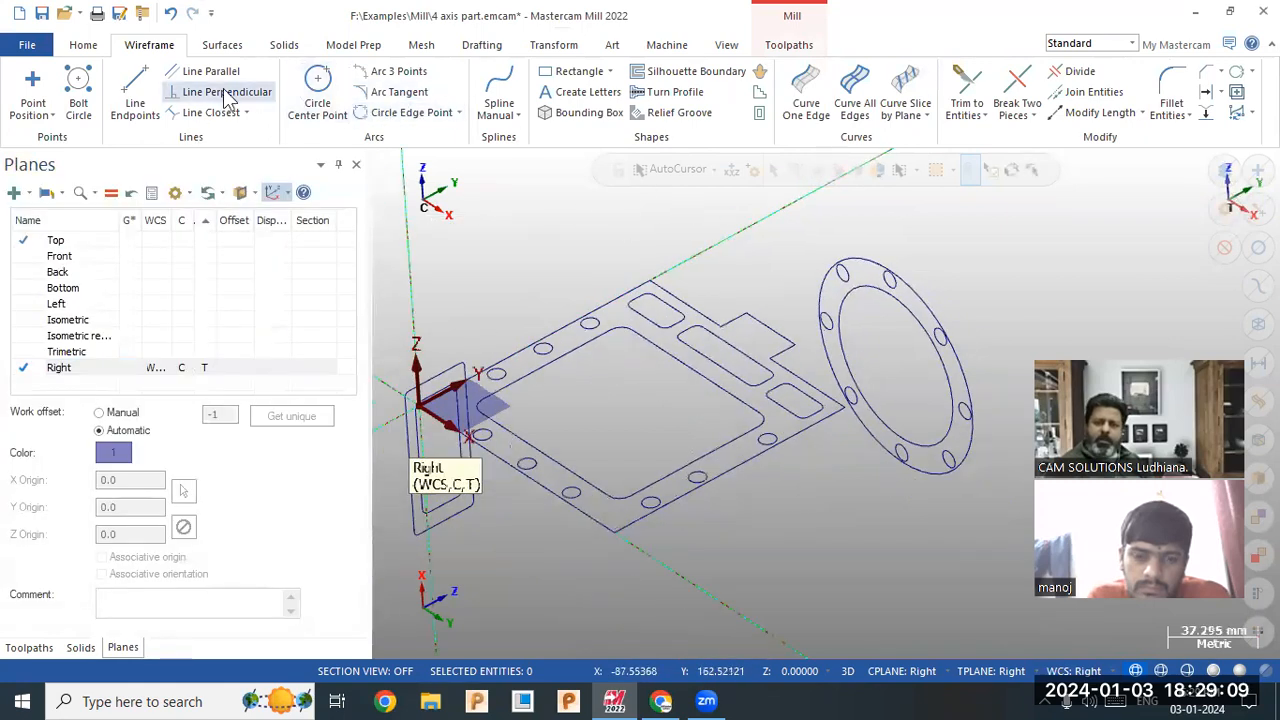
Try a Partial chain around the face's outer boundary including the tab for a new Contour toolpath, and cancel it, discarding the operation.
left_click(789, 45)
left_click(42, 92)
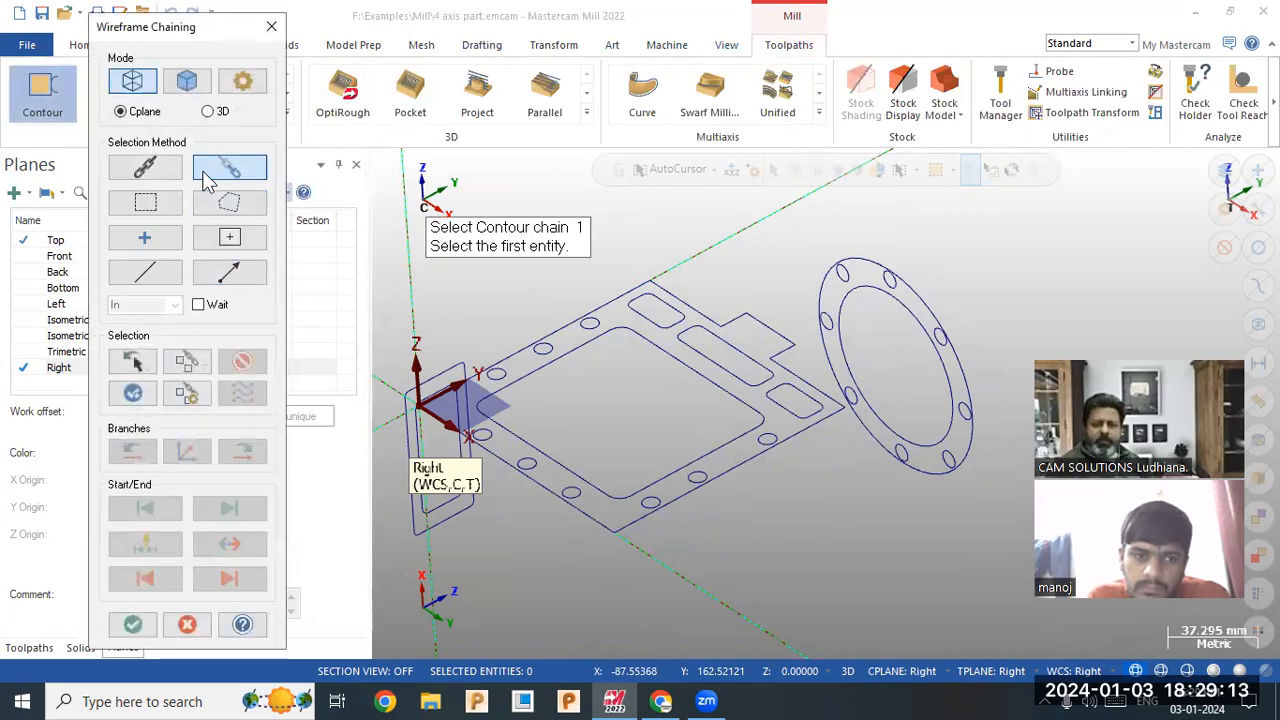
left_click(481, 368)
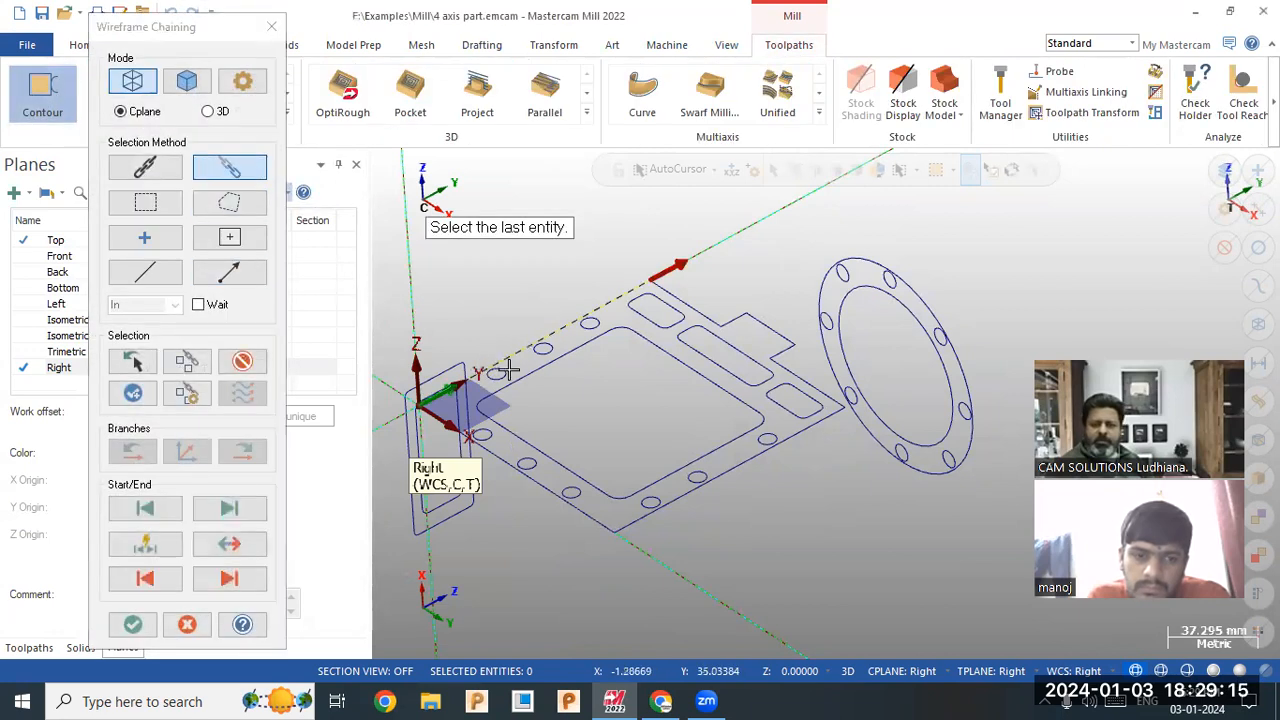
left_click(676, 500)
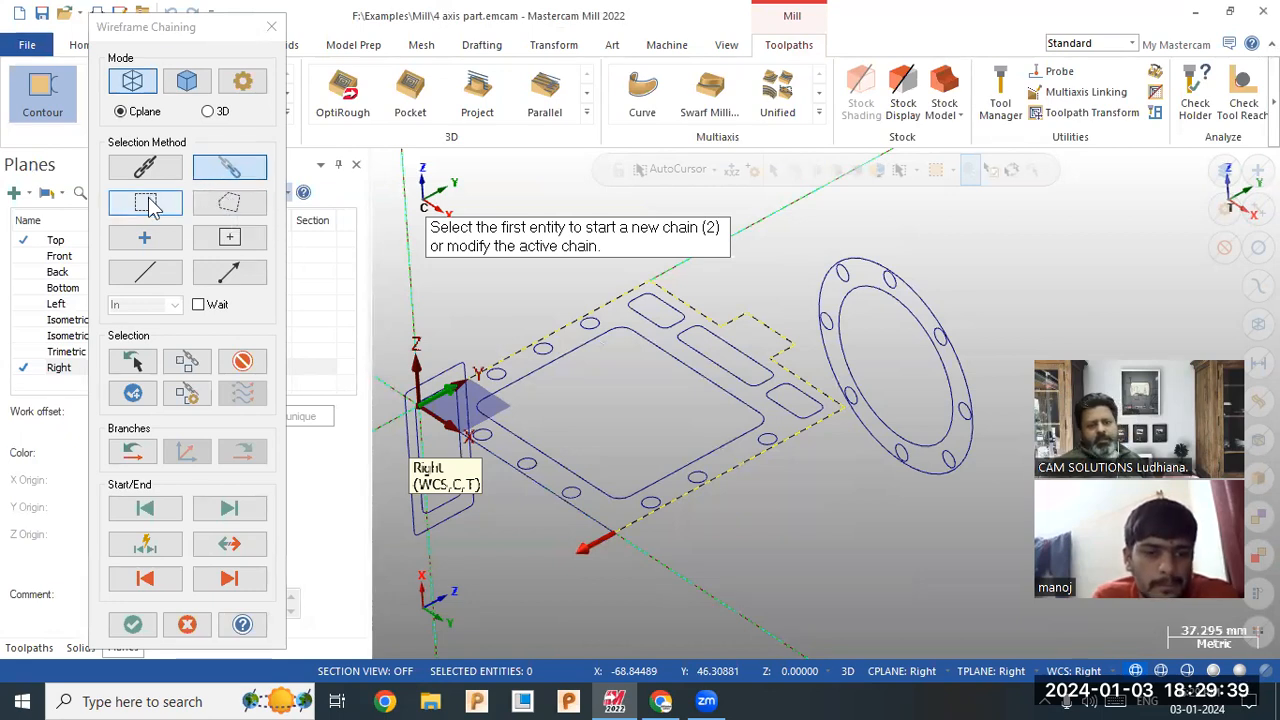
left_click(187, 625)
left_click(733, 397)
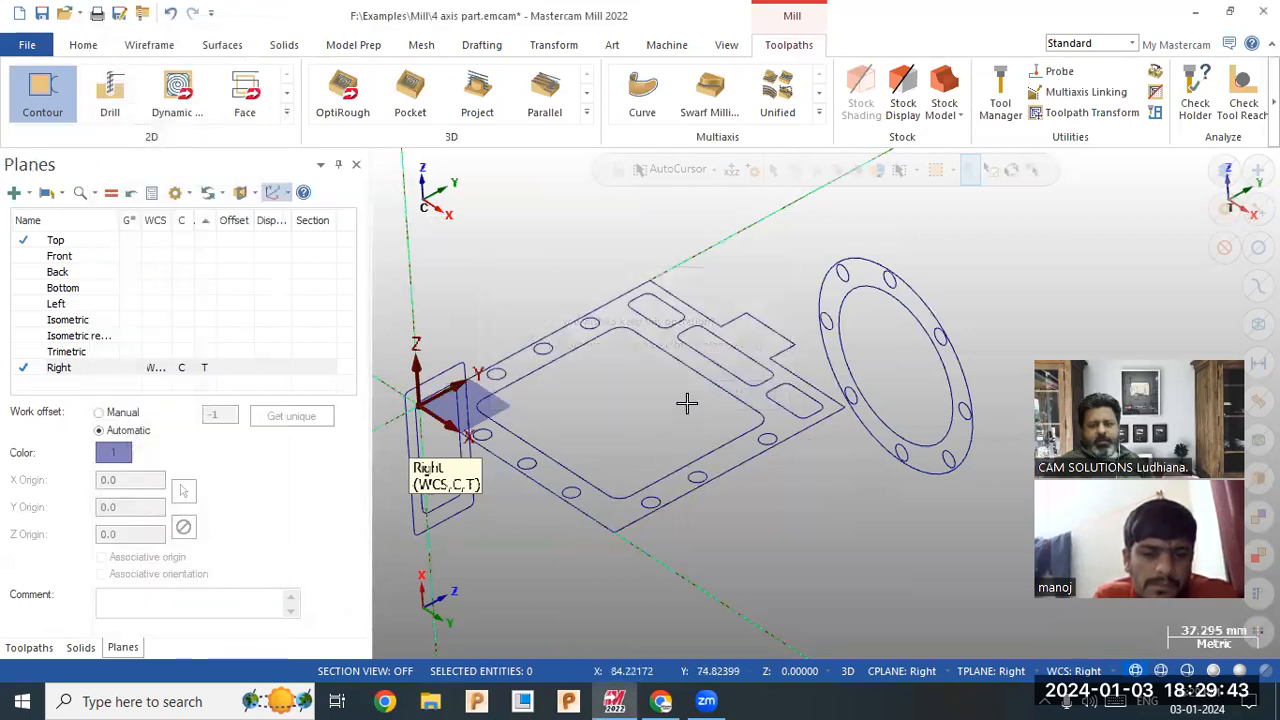
Set the graphics view to the Right plane.
right_click(671, 258)
left_click(708, 362)
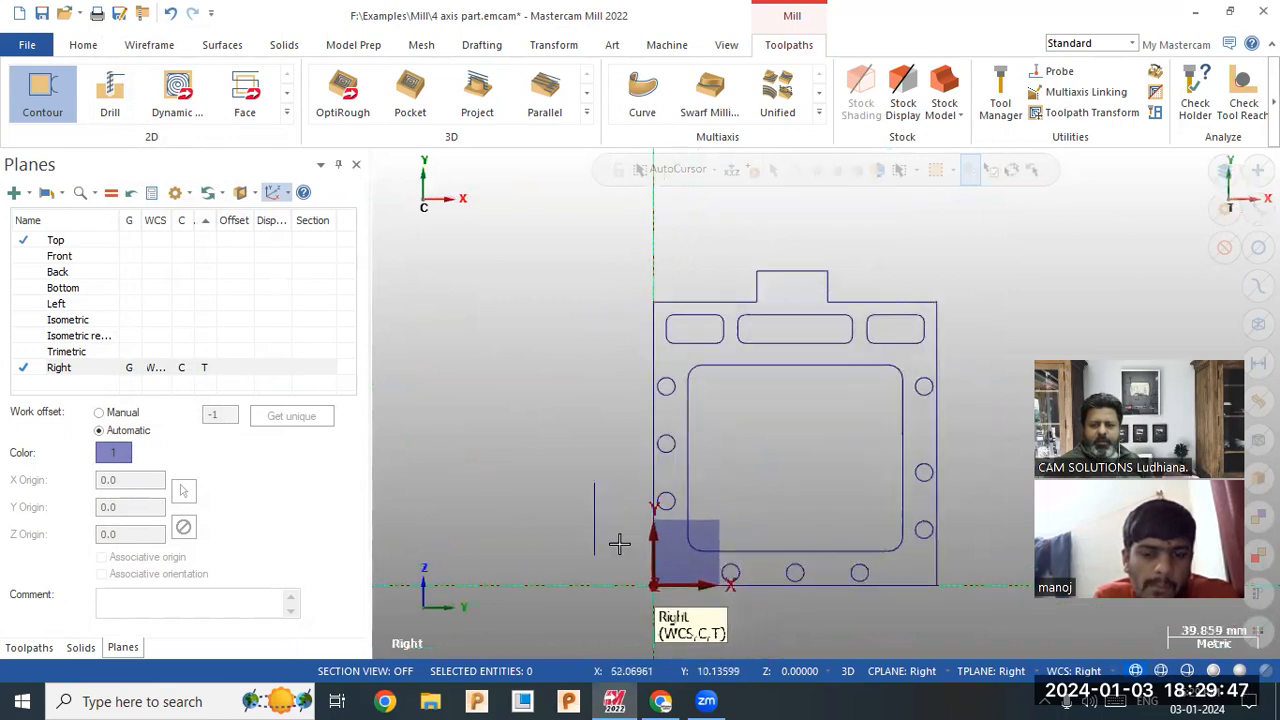
left_click(596, 533)
key("Escape")
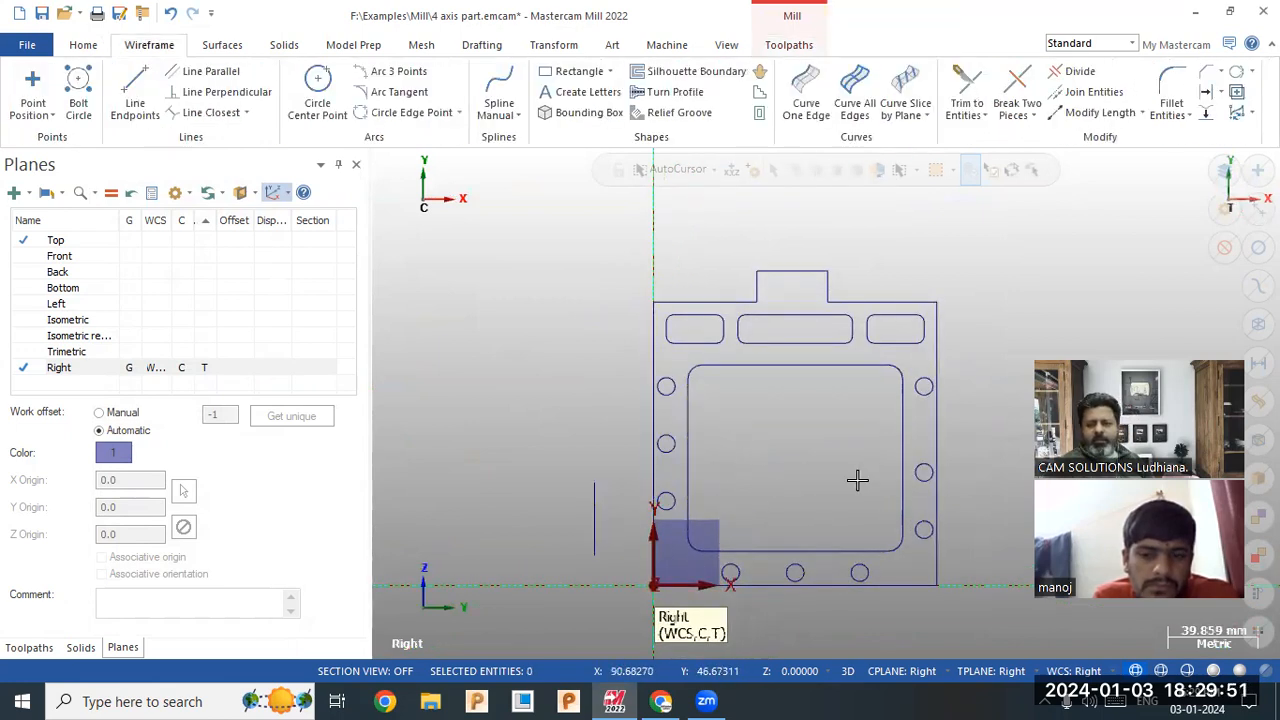
For a new Contour toolpath, window-chain the face above its bottom hole row, starting near the middle slot's left end, and unselect all.
left_click(788, 44)
left_click(42, 90)
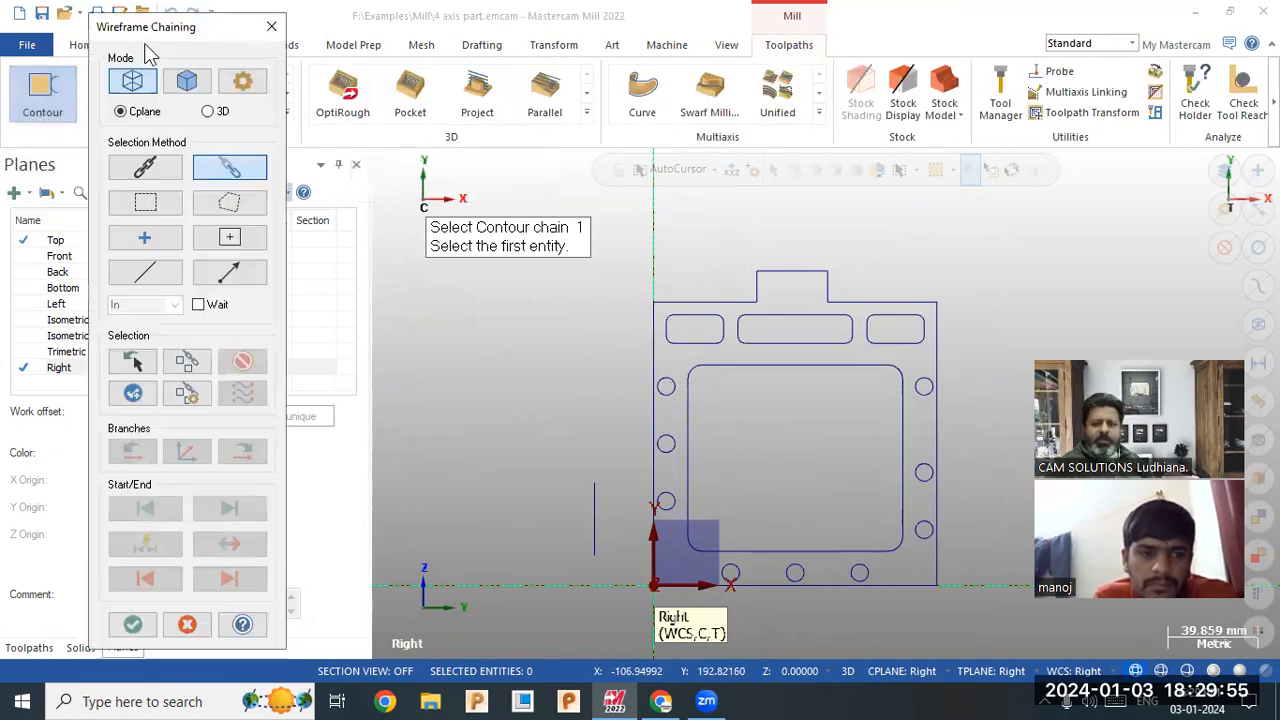
scroll(632, 366, "down", 3)
scroll(696, 446, "up", 2)
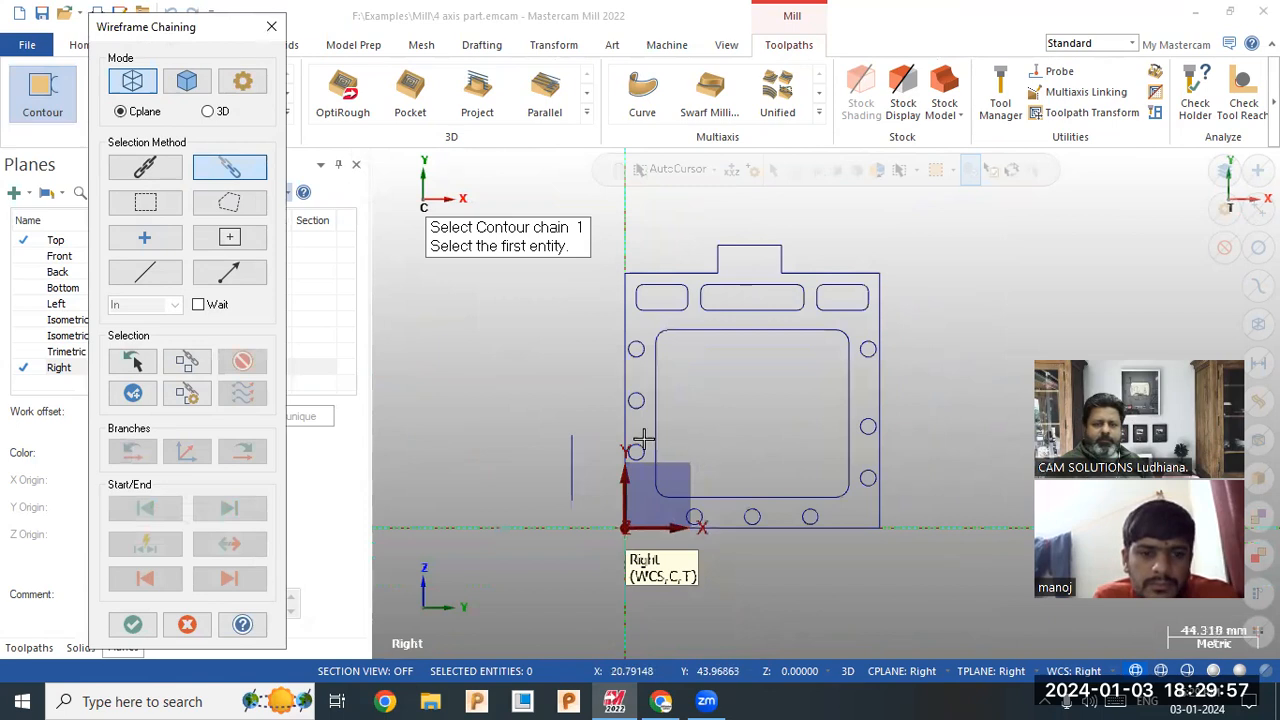
left_click(142, 205)
mouse_move(586, 206)
left_mouse_down()
mouse_move(716, 300)
mouse_move(938, 576)
mouse_move(915, 506)
left_mouse_up()
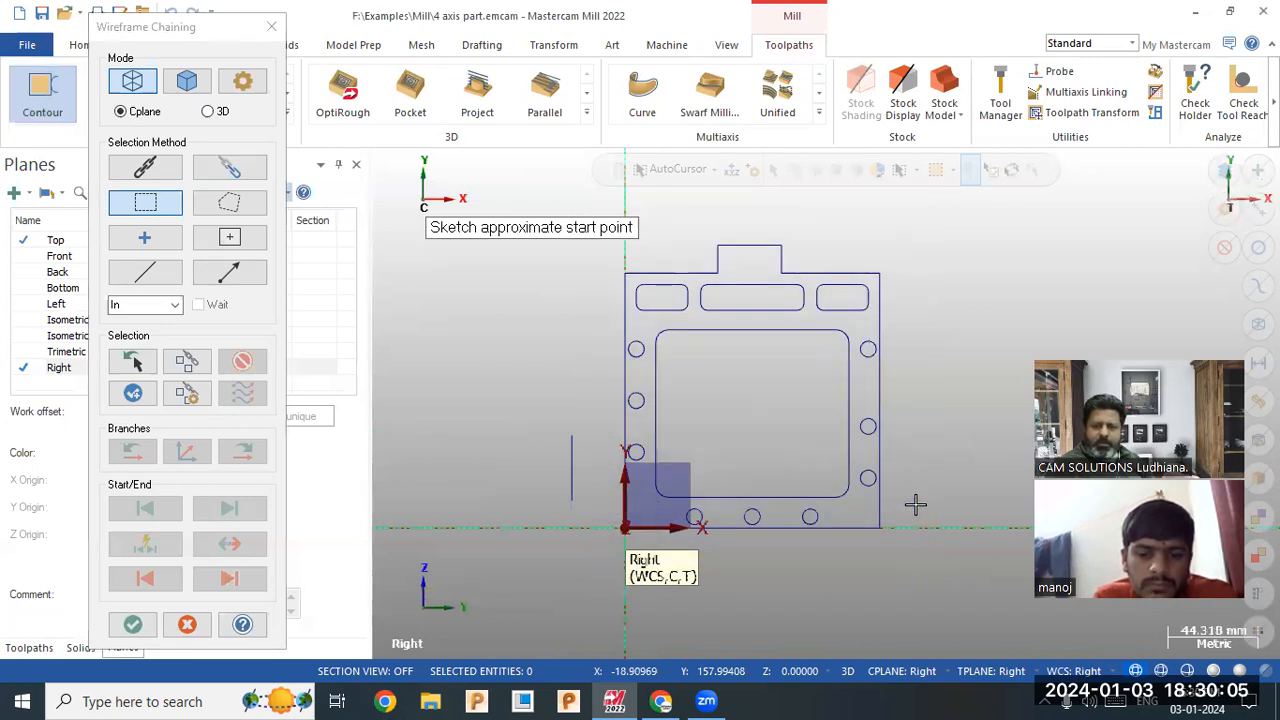
left_click(698, 309)
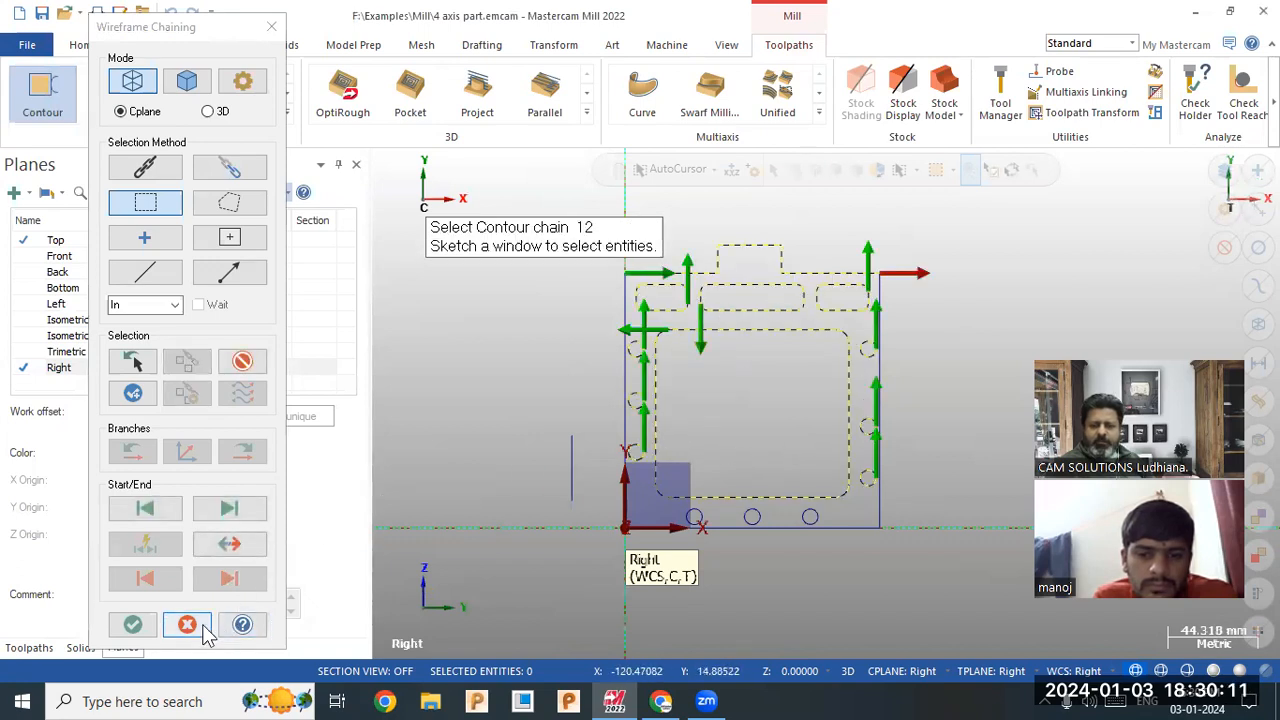
left_click(242, 362)
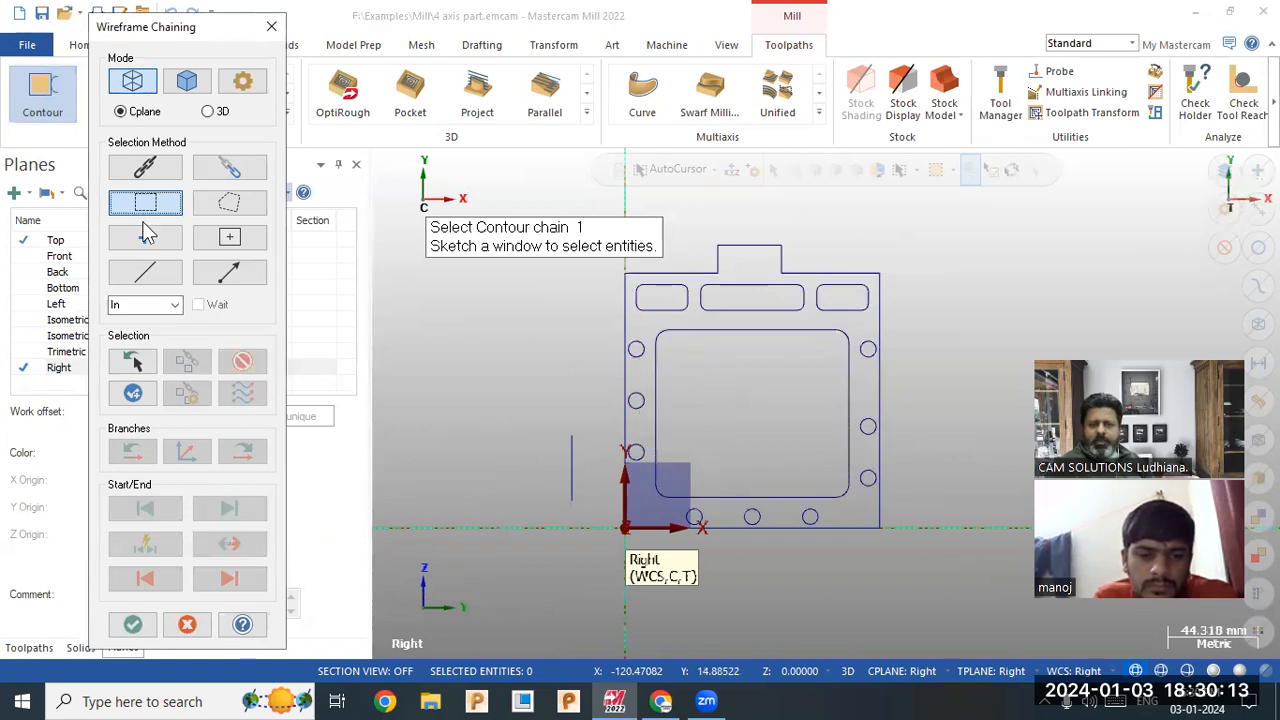
Repeat the window chaining above the bottom hole row with the start point near the inner outline's upper-right corner, and unselect all chains.
mouse_move(578, 205)
left_mouse_down()
mouse_move(766, 320)
mouse_move(903, 555)
mouse_move(904, 507)
left_mouse_up()
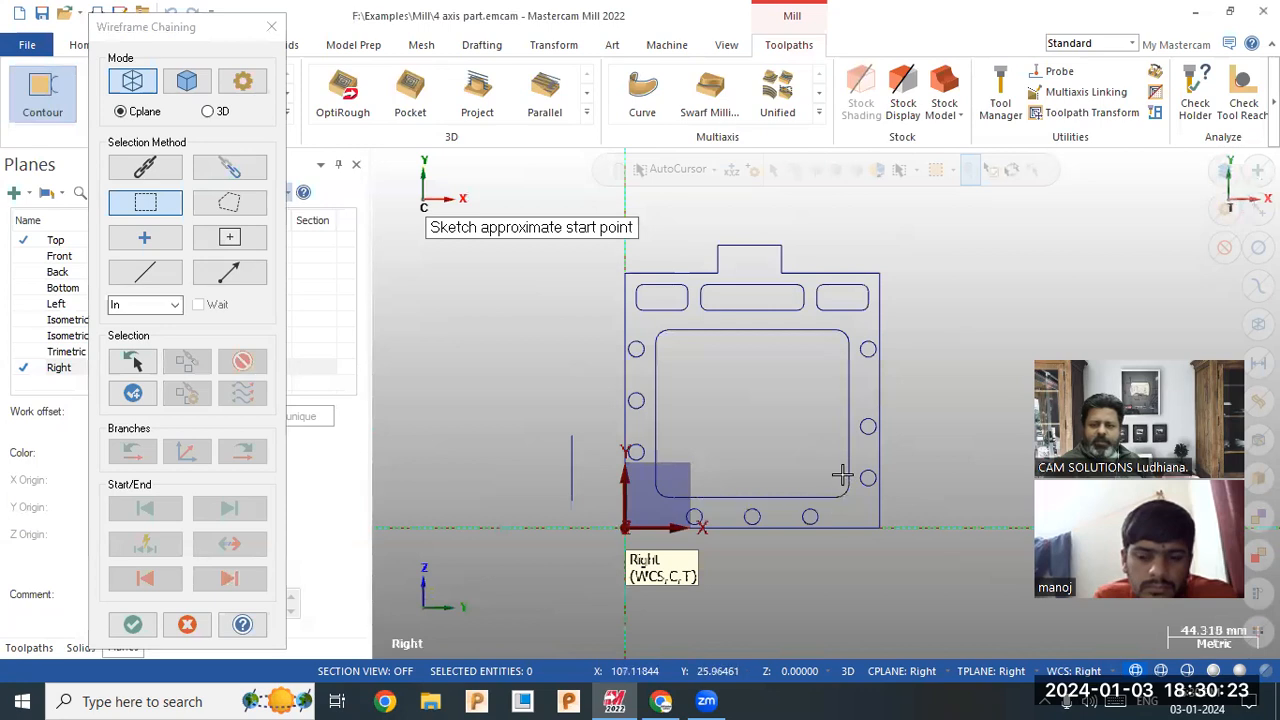
left_click(845, 346)
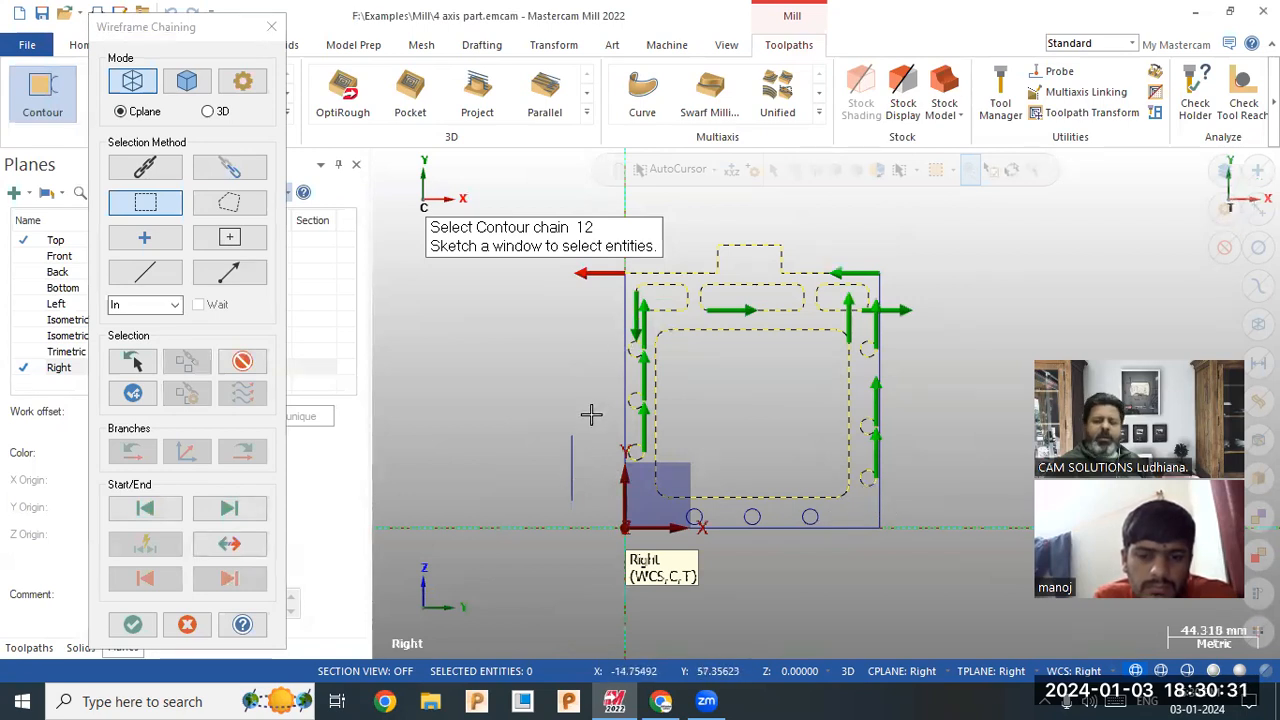
left_click(242, 361)
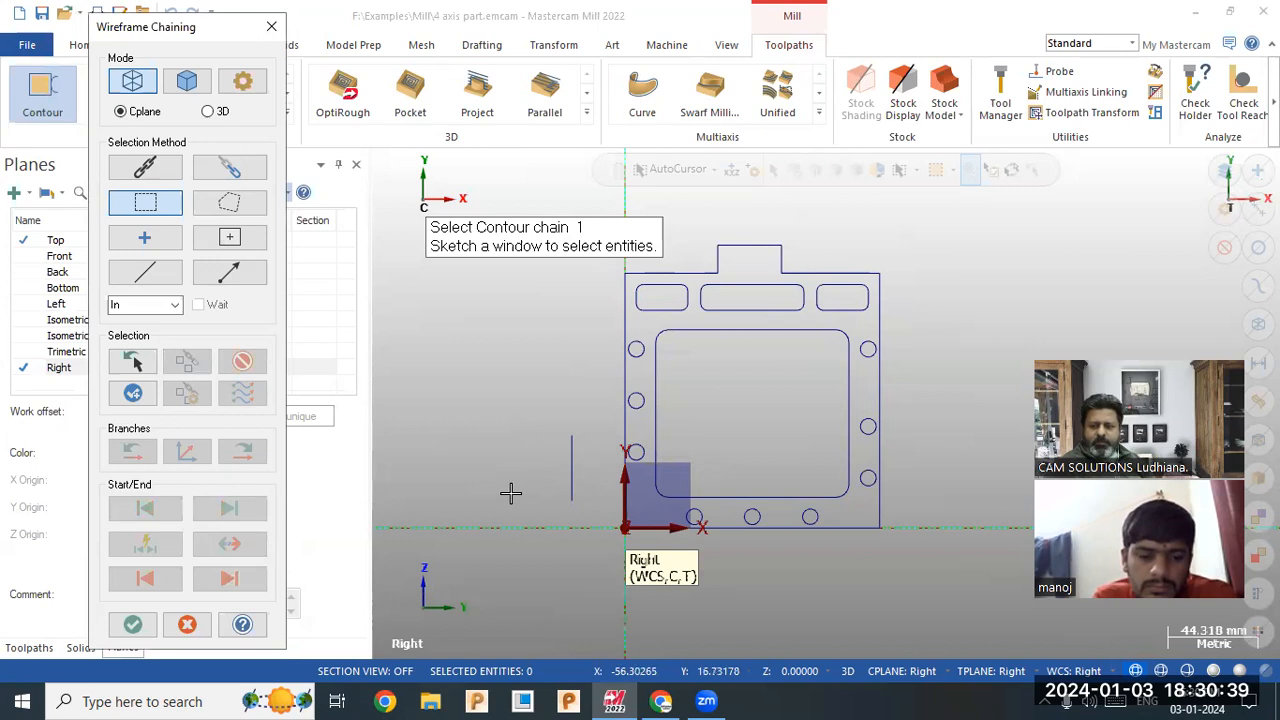
Window-chain only the left holes and the enclosed inner corner arc of the face, and cancel, discarding the Contour operation.
left_click_drag(538, 327, 745, 470)
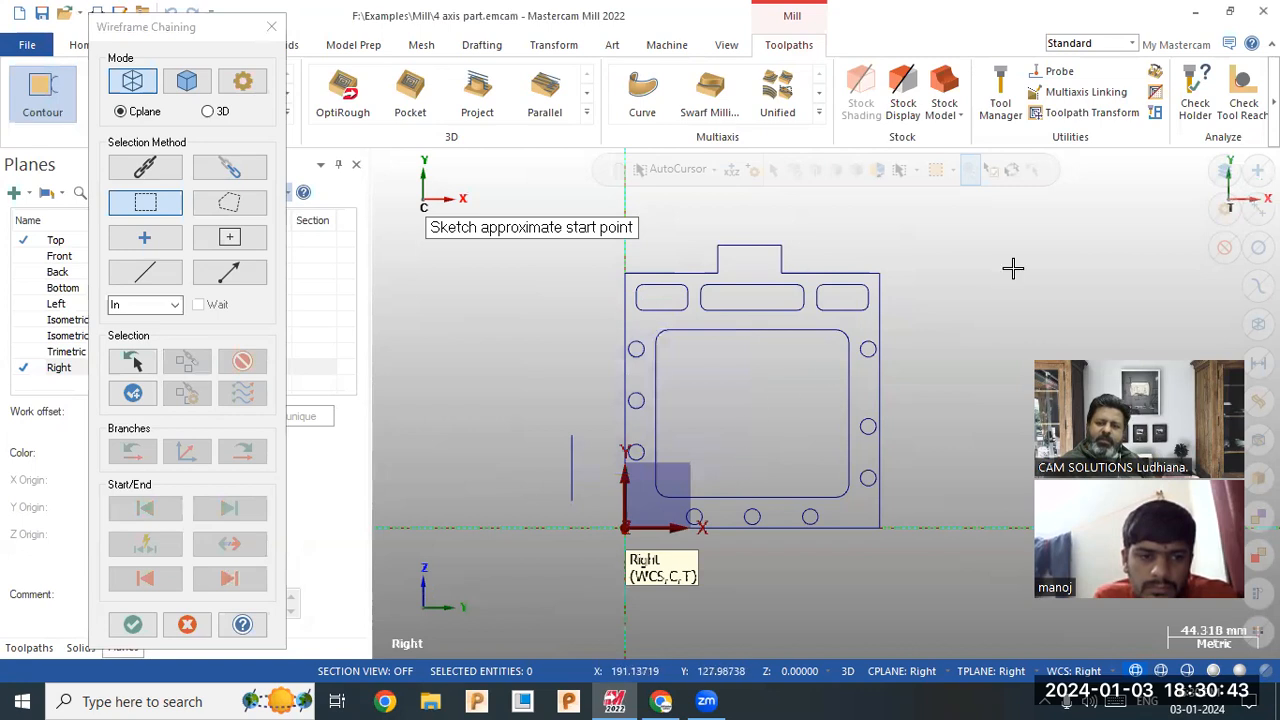
left_click(779, 438)
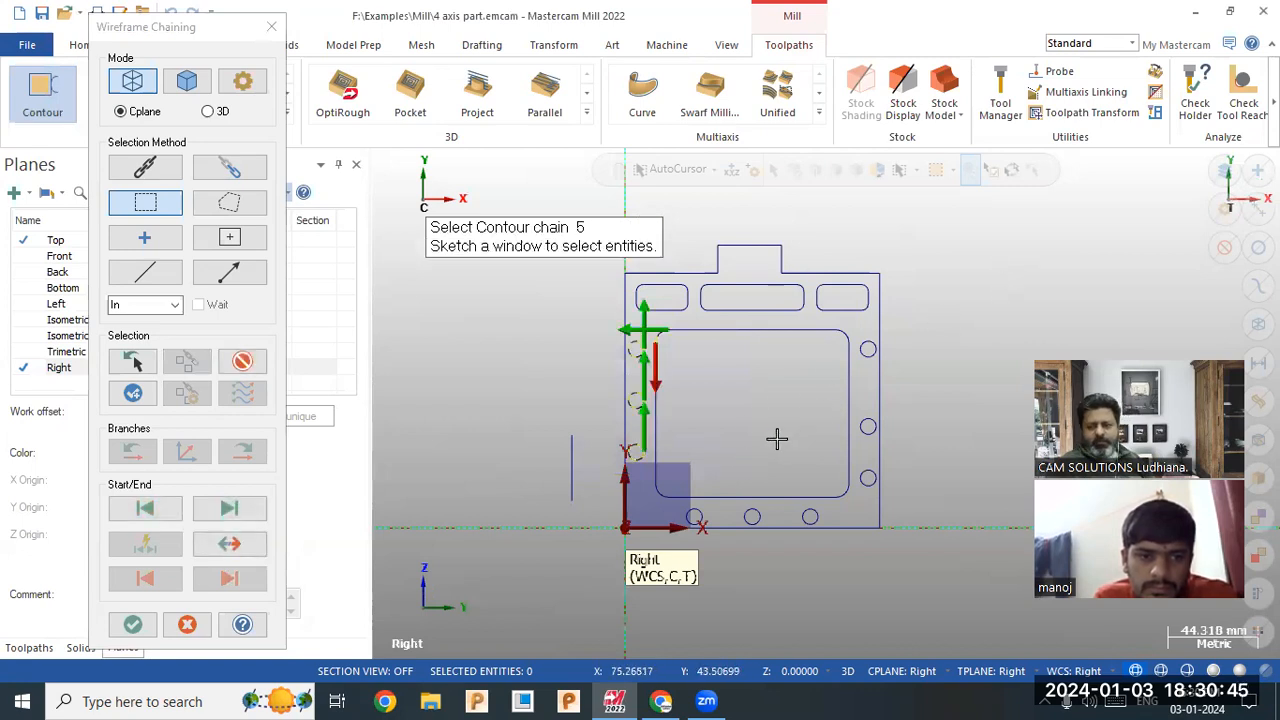
key("Escape")
left_click(742, 393)
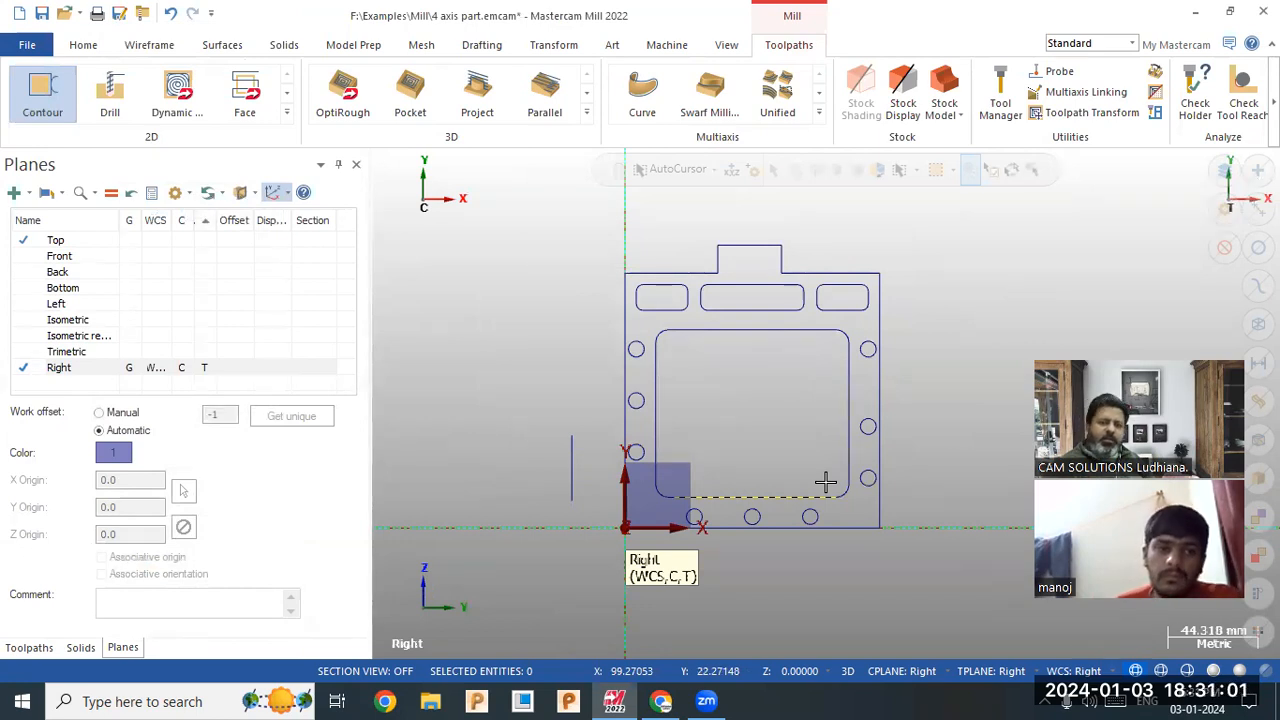
Start a new Contour toolpath, window-chain the entire face with the start point below the middle slot, and unselect all chains.
left_click(45, 92)
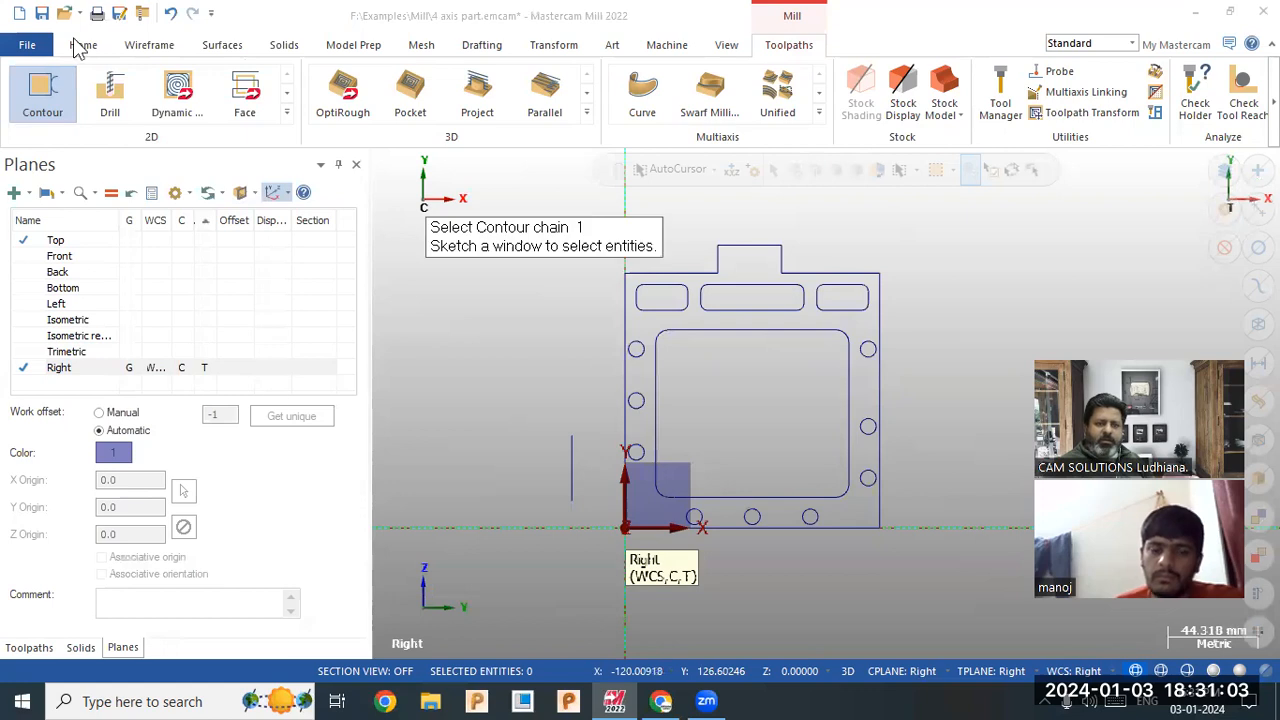
mouse_move(556, 206)
left_mouse_down()
mouse_move(736, 316)
mouse_move(922, 566)
mouse_move(902, 560)
left_mouse_up()
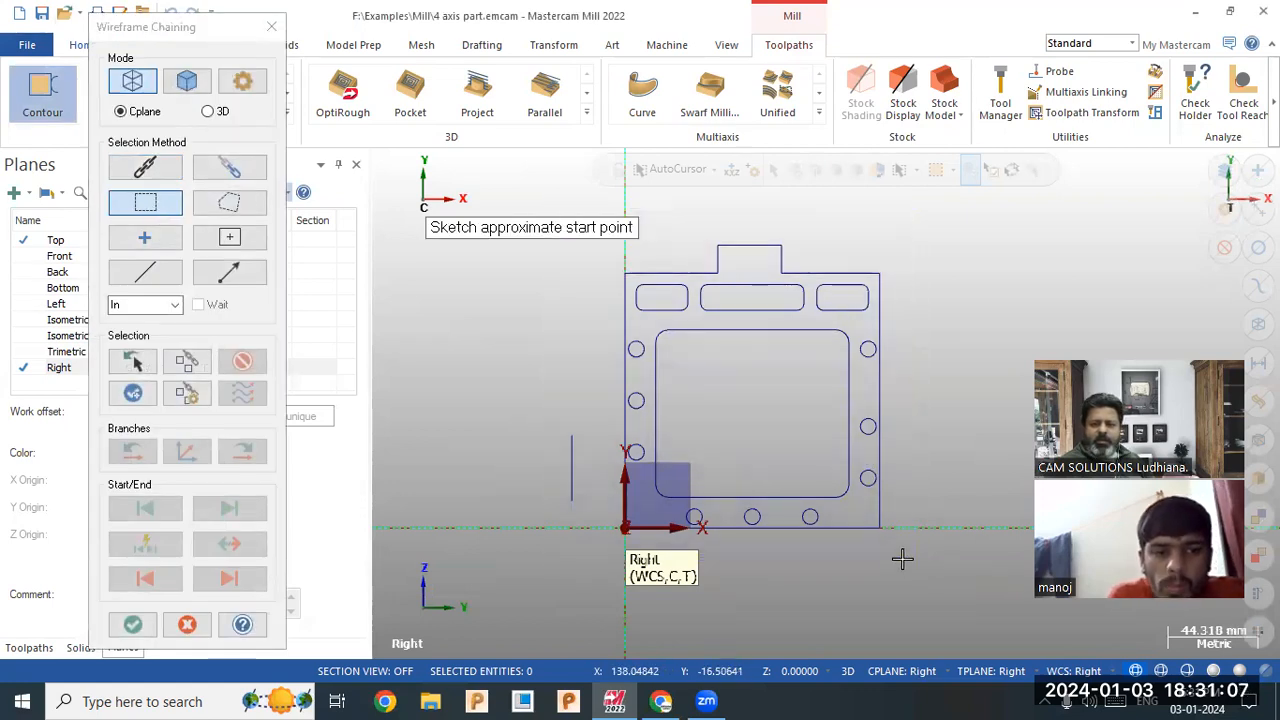
left_click(752, 320)
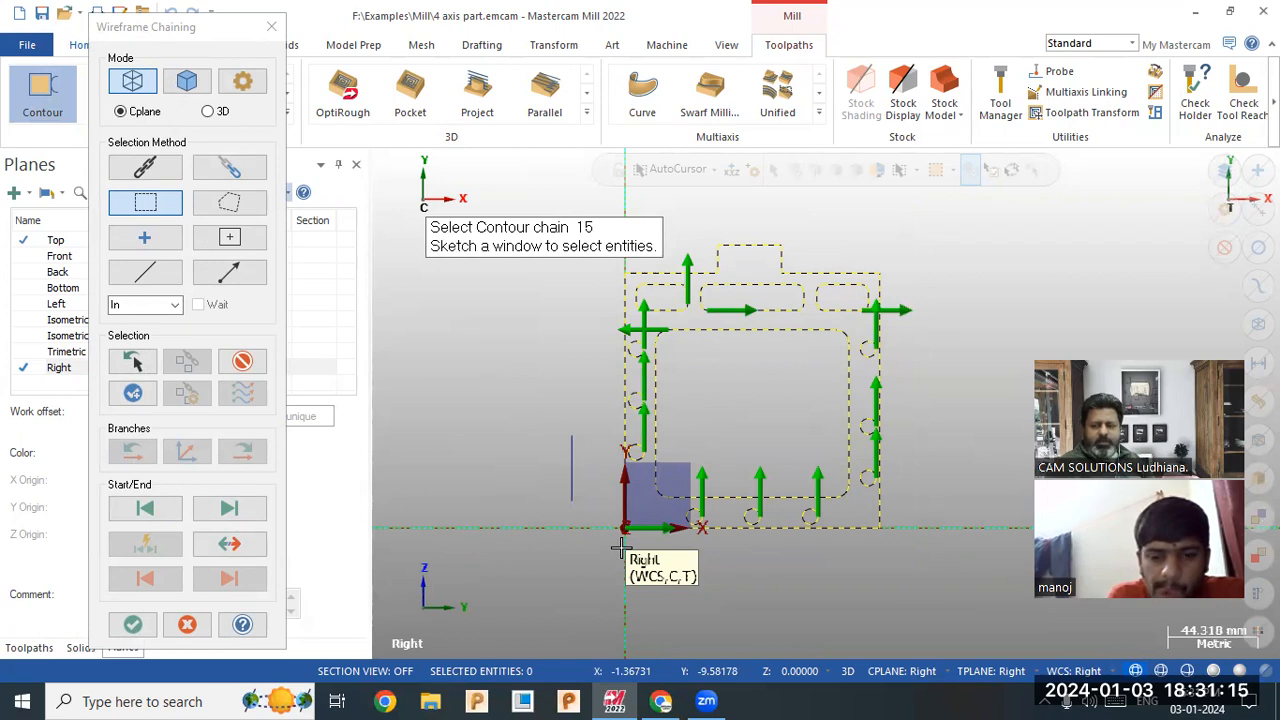
left_click(242, 361)
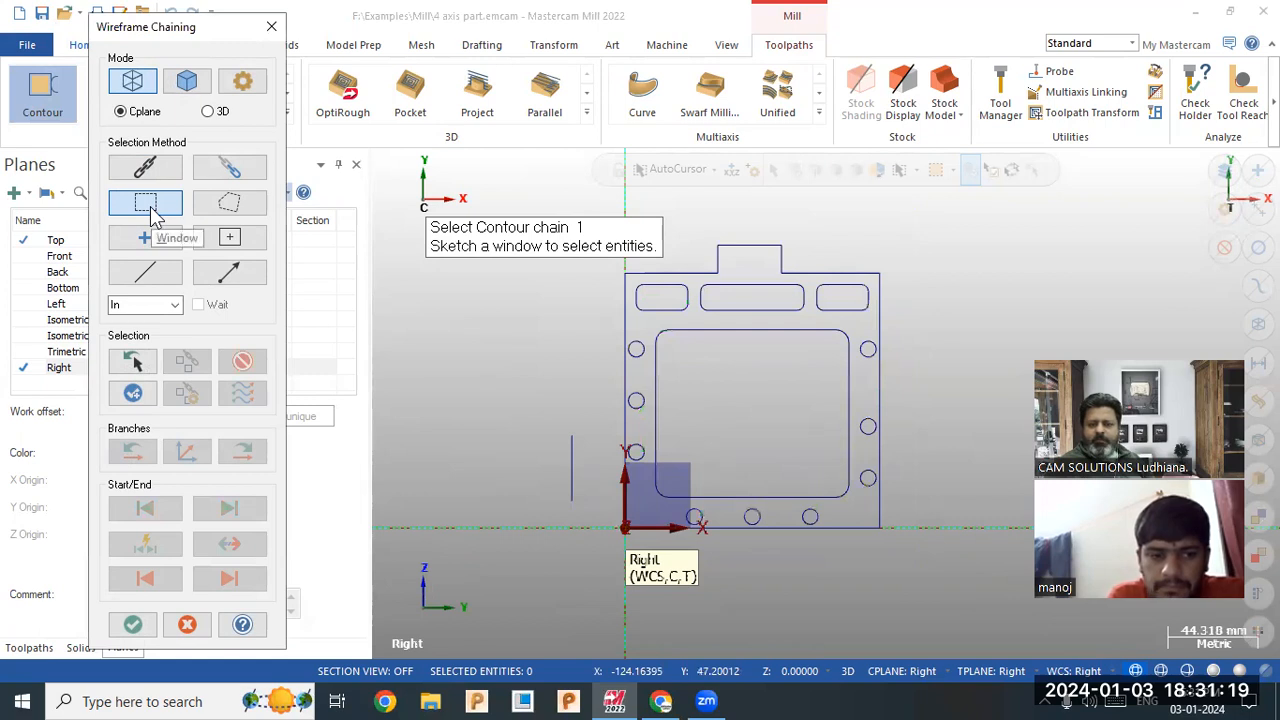
Window-chain the entire face again with the start point near the middle slot's right end, and unselect all chains.
left_click_drag(582, 199, 946, 600)
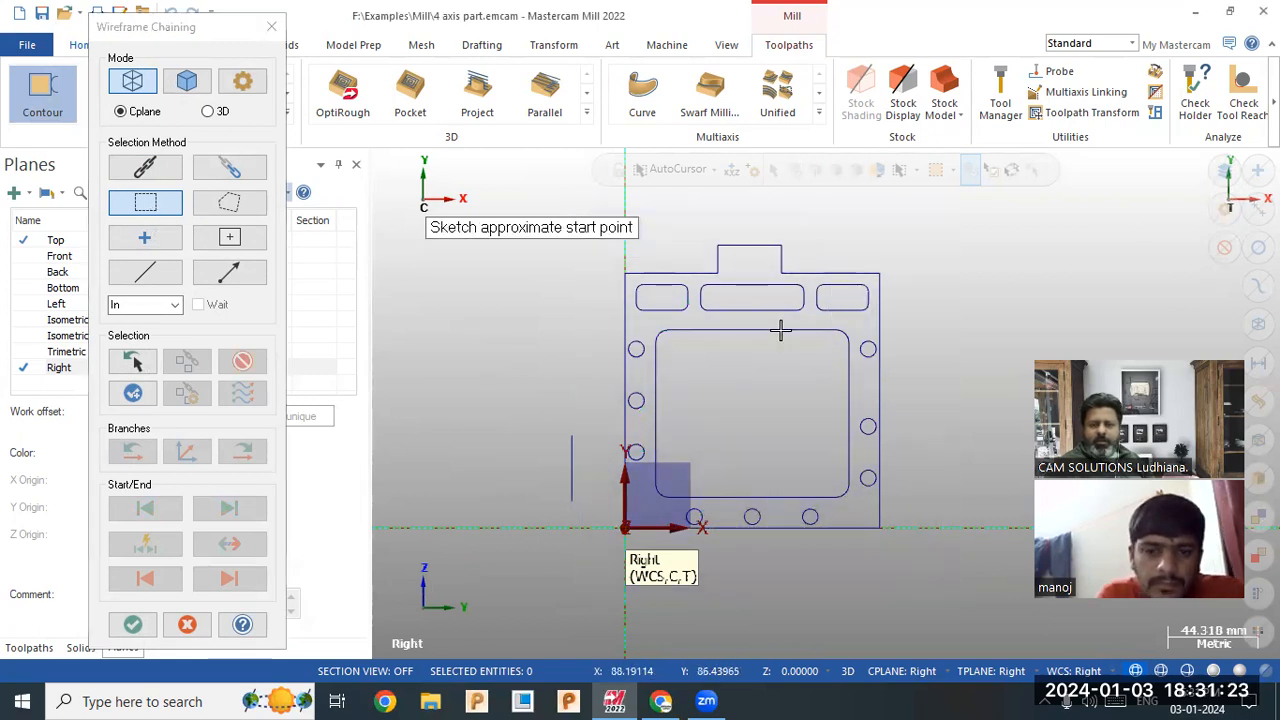
left_click(805, 312)
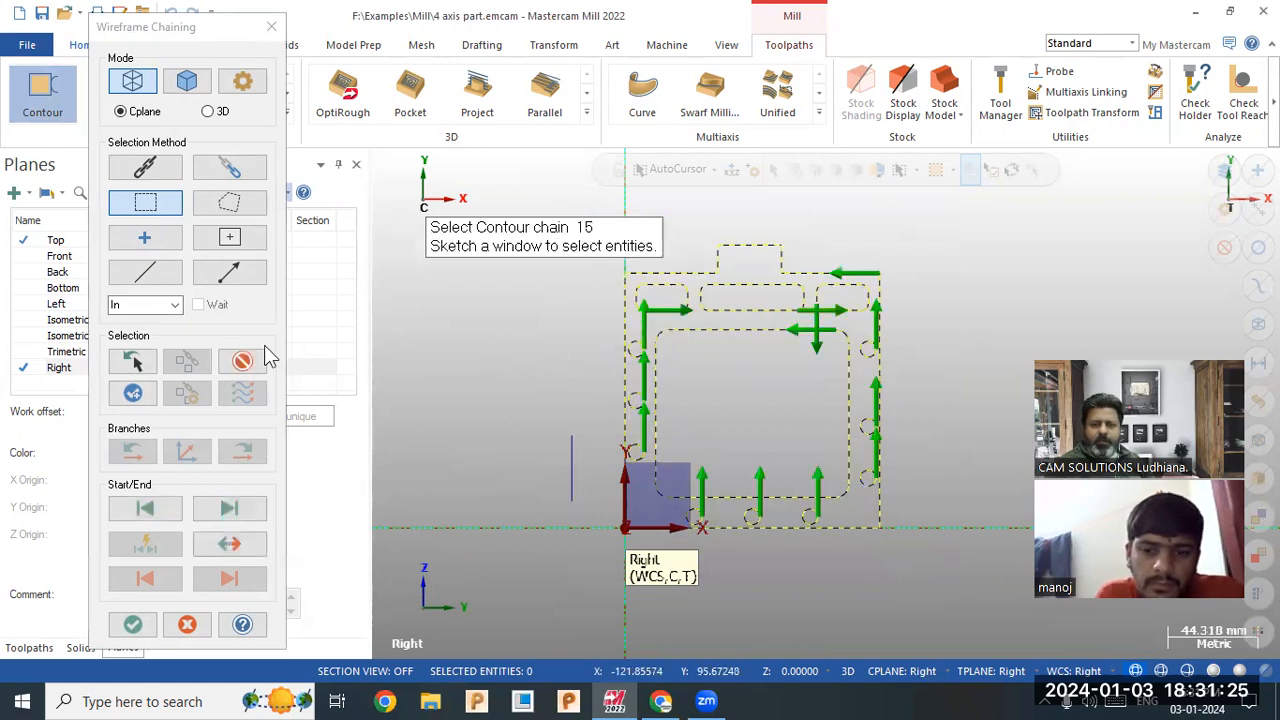
left_click(242, 363)
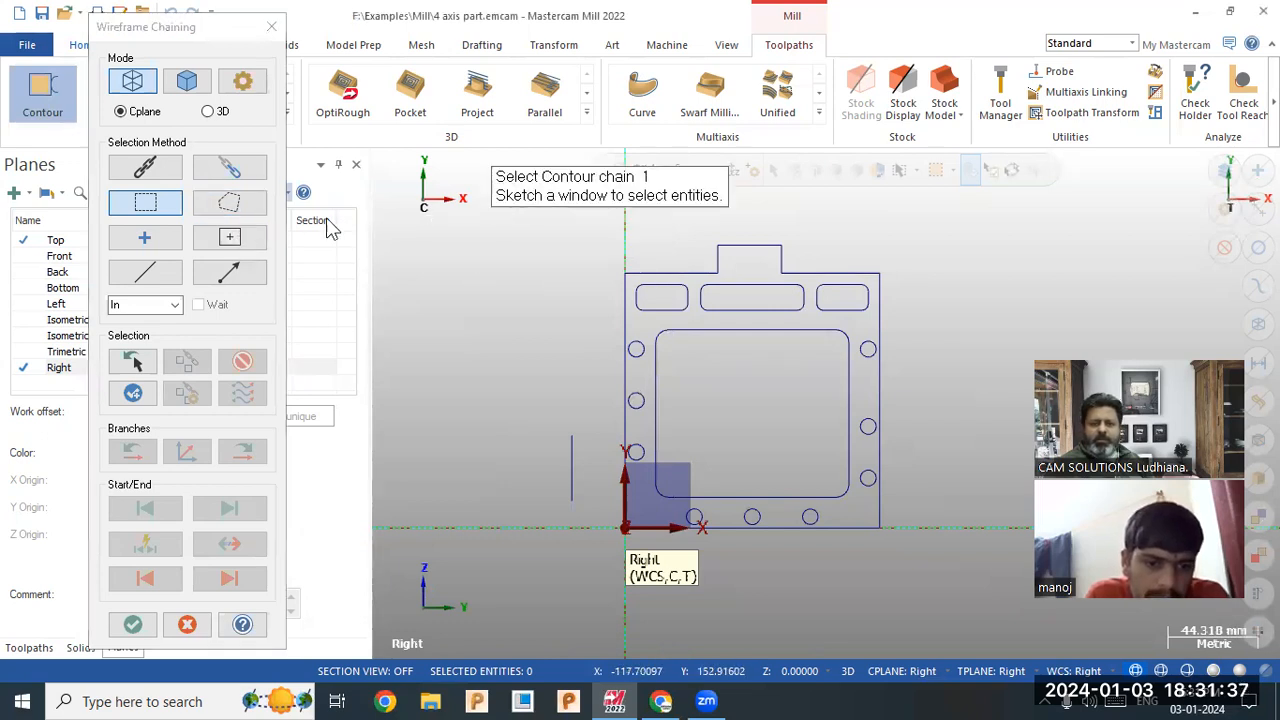
Polygon-chain the face without its upper-right slot, set the start point near the upper-left slot, and unselect all chains.
left_click(228, 204)
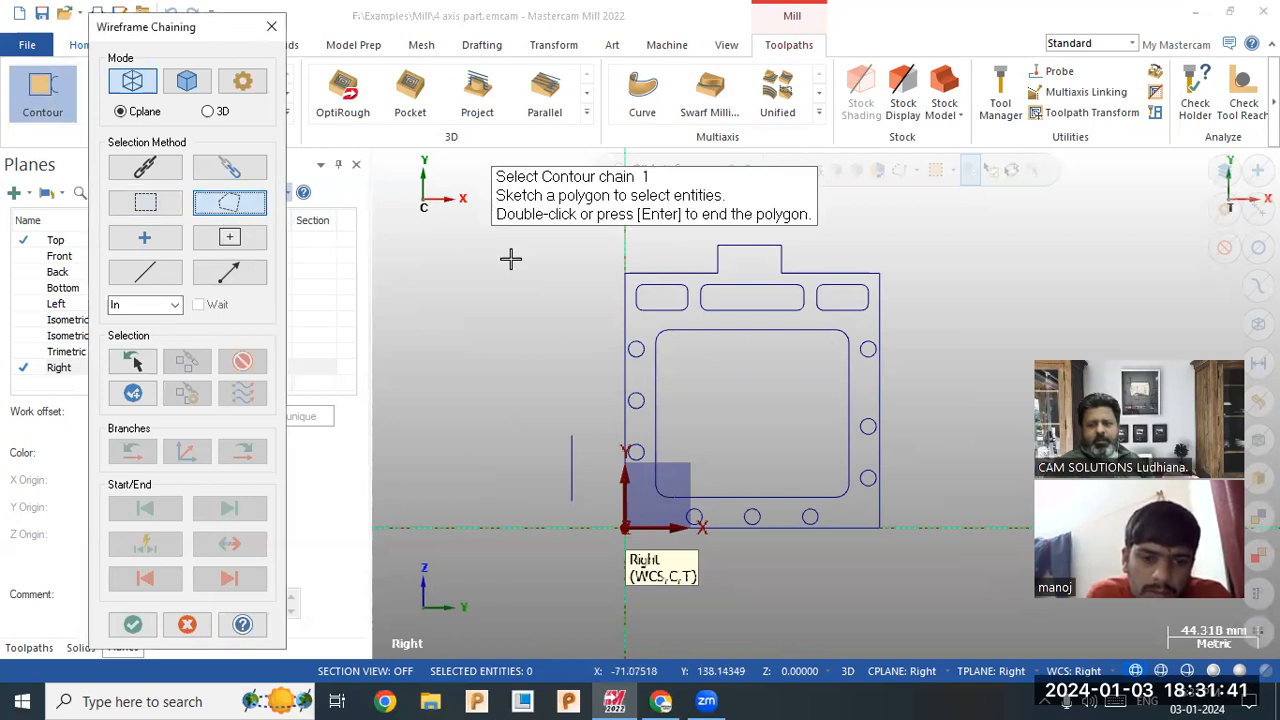
scroll(660, 449, "down", 2)
left_click(603, 272)
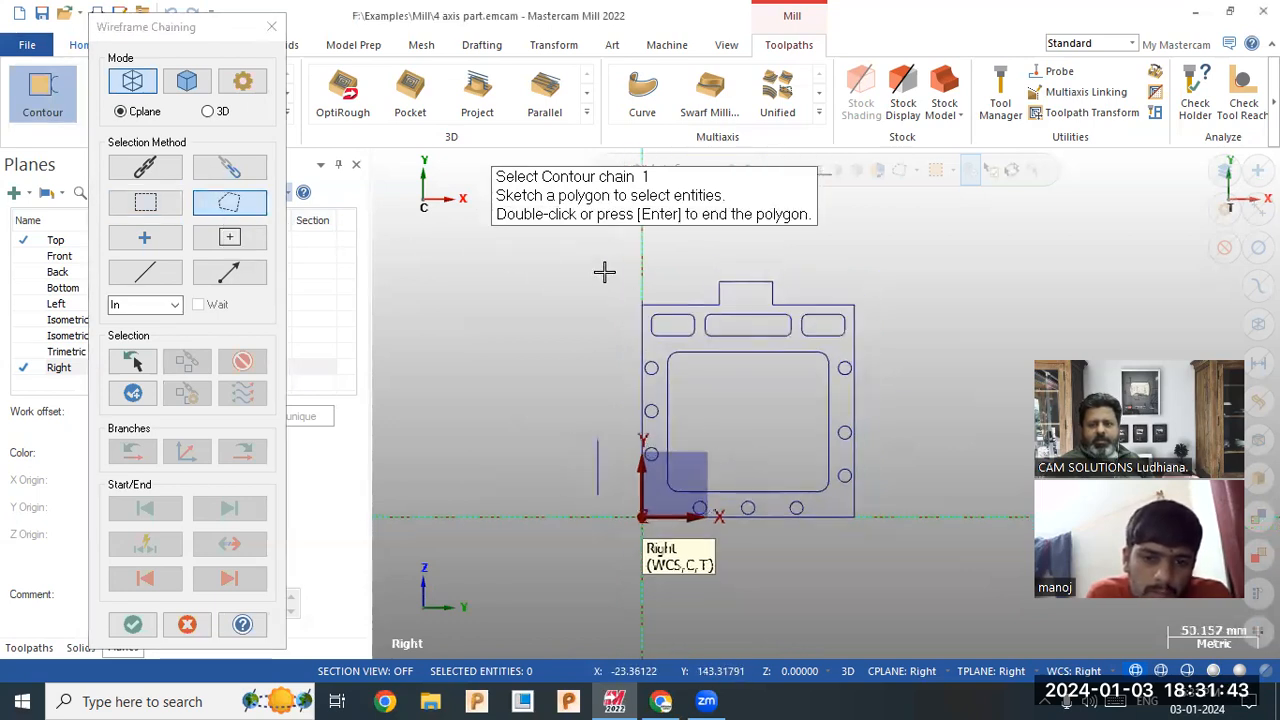
left_click(760, 250)
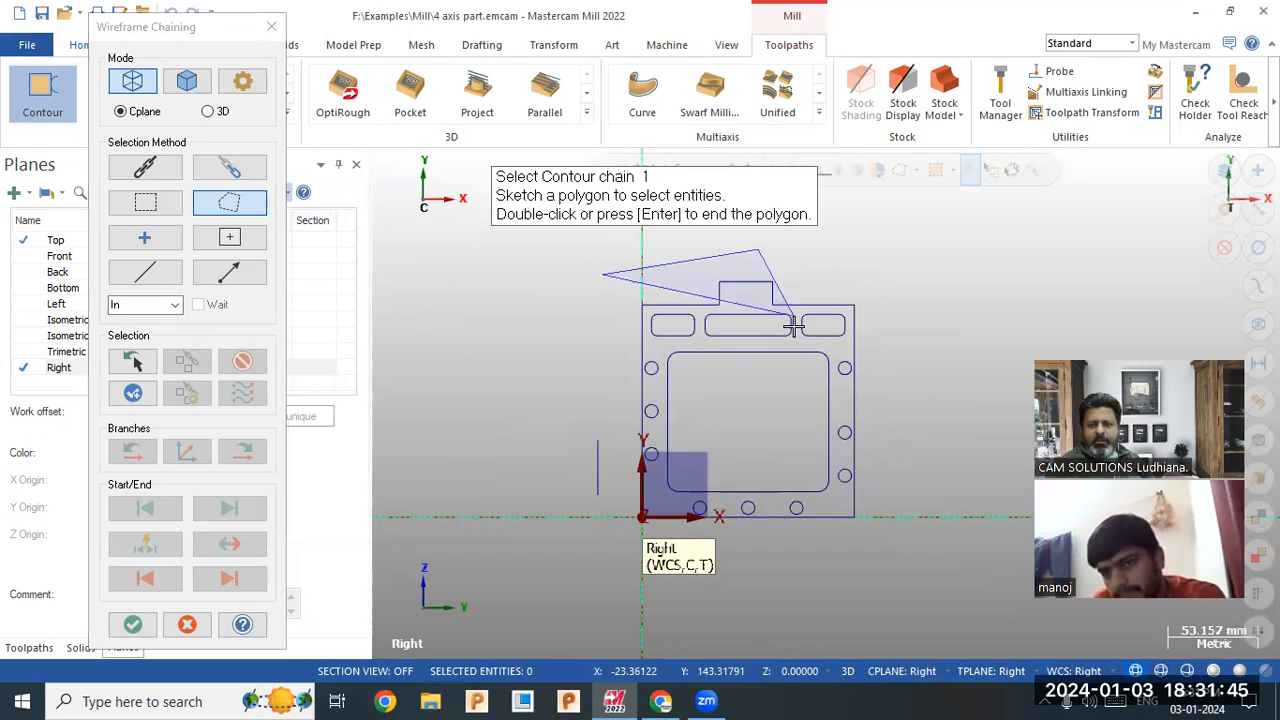
left_click(798, 326)
left_click(870, 341)
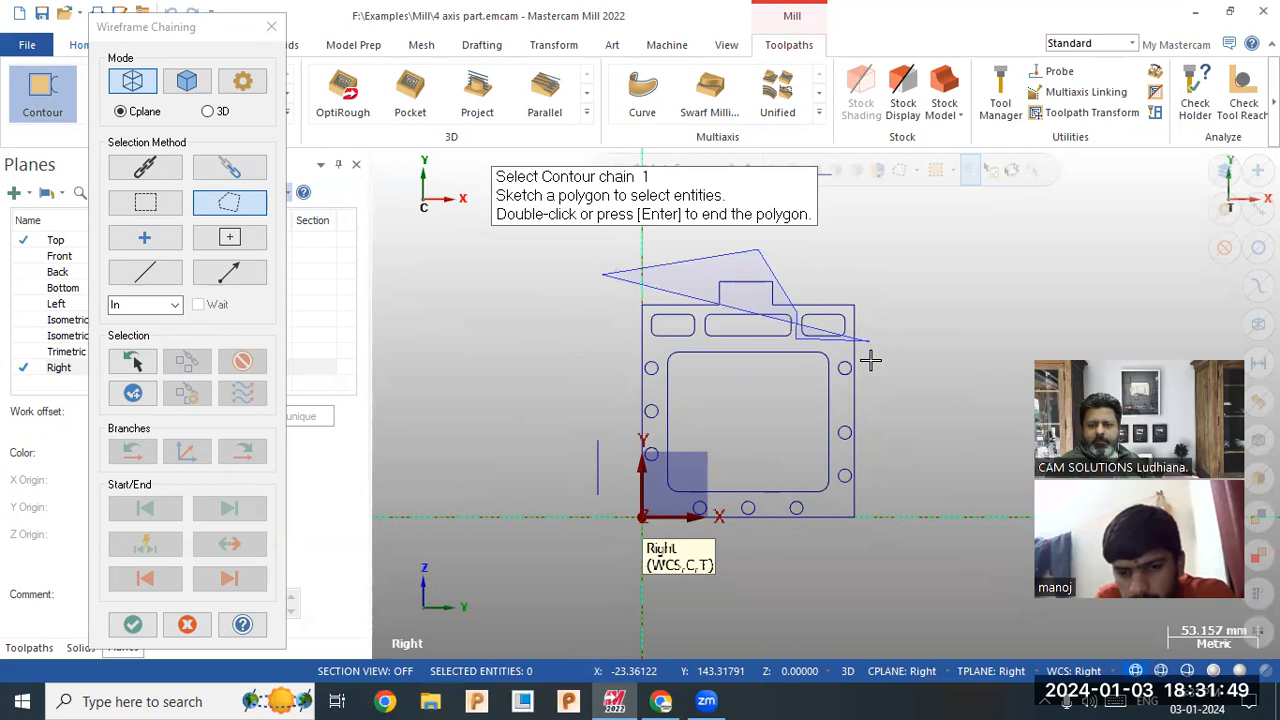
left_click(600, 555)
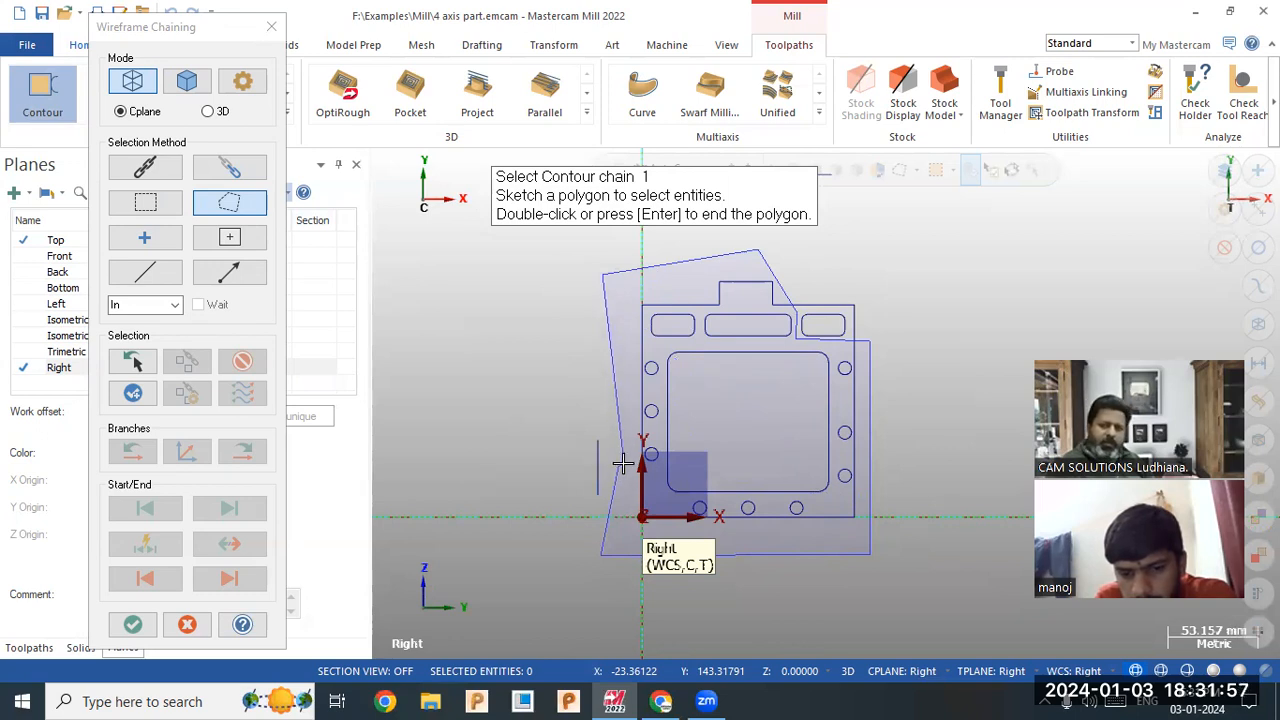
double_click(622, 463)
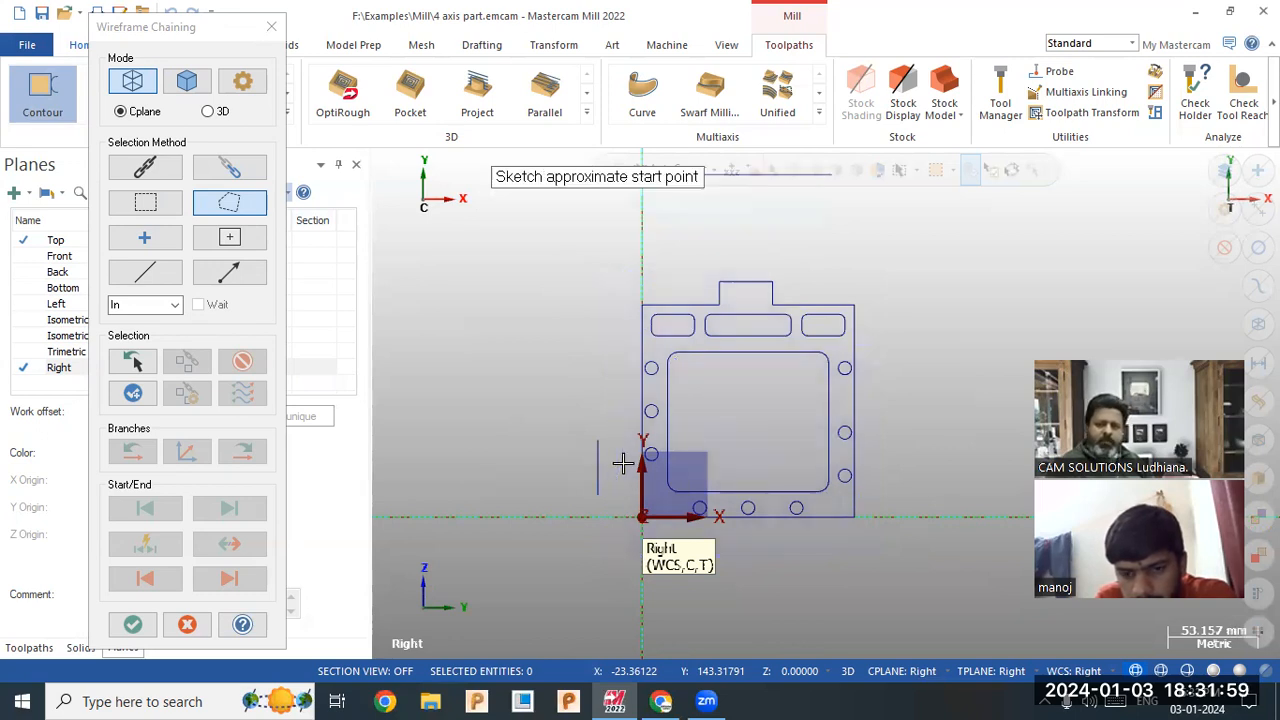
left_click(656, 335)
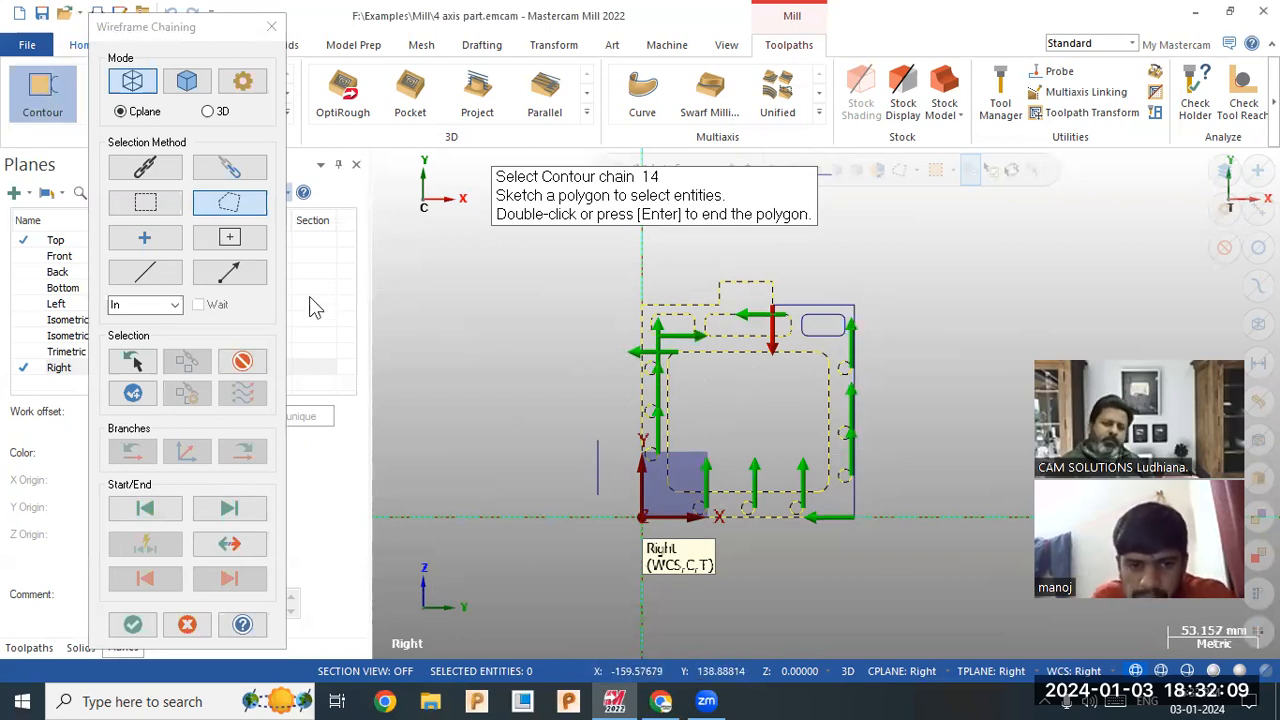
left_click(239, 363)
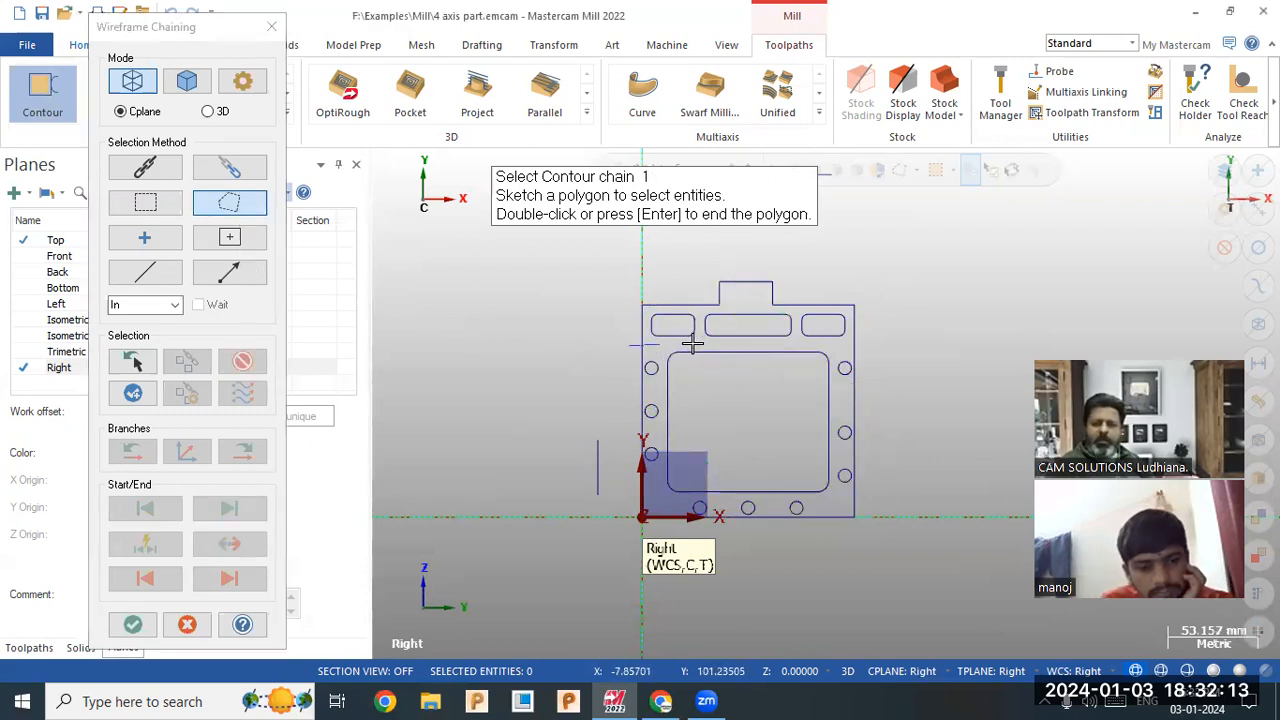
Polygon-chain the tab, middle slot, inner outline and holes, excluding both side slots, with the start point near the bottom middle hole; unselect all chains.
left_click(700, 272)
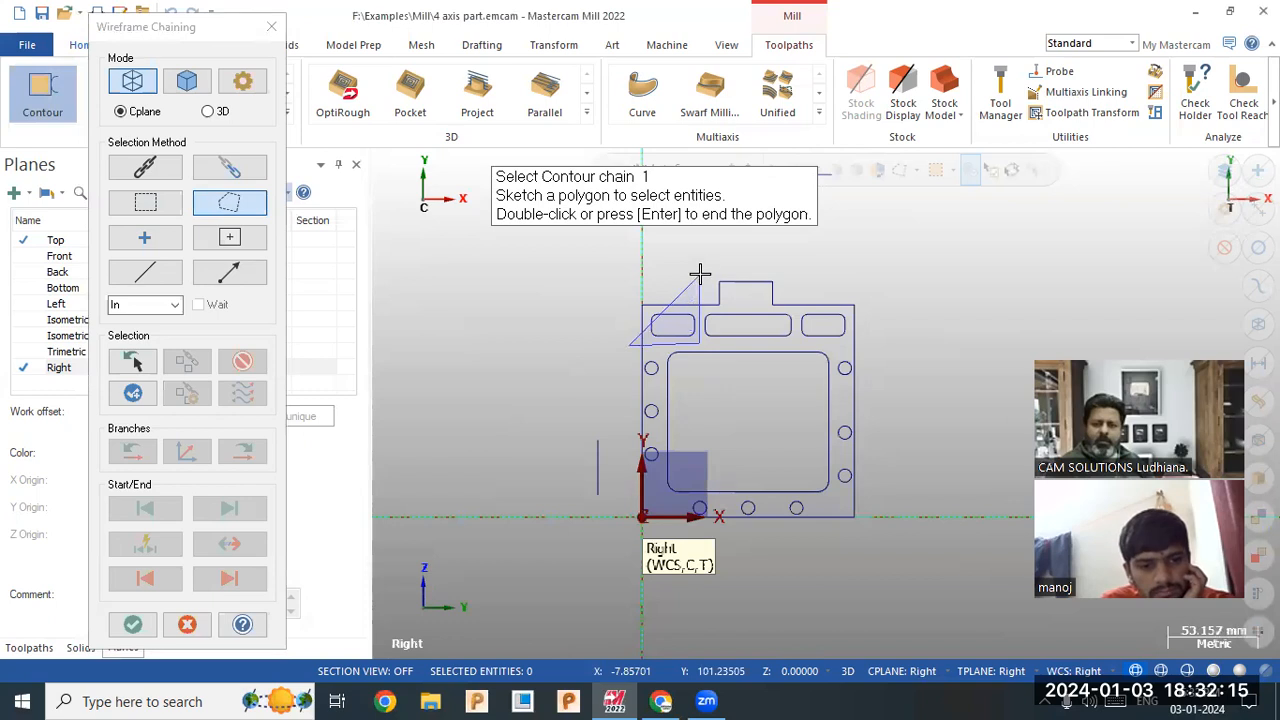
left_click(789, 273)
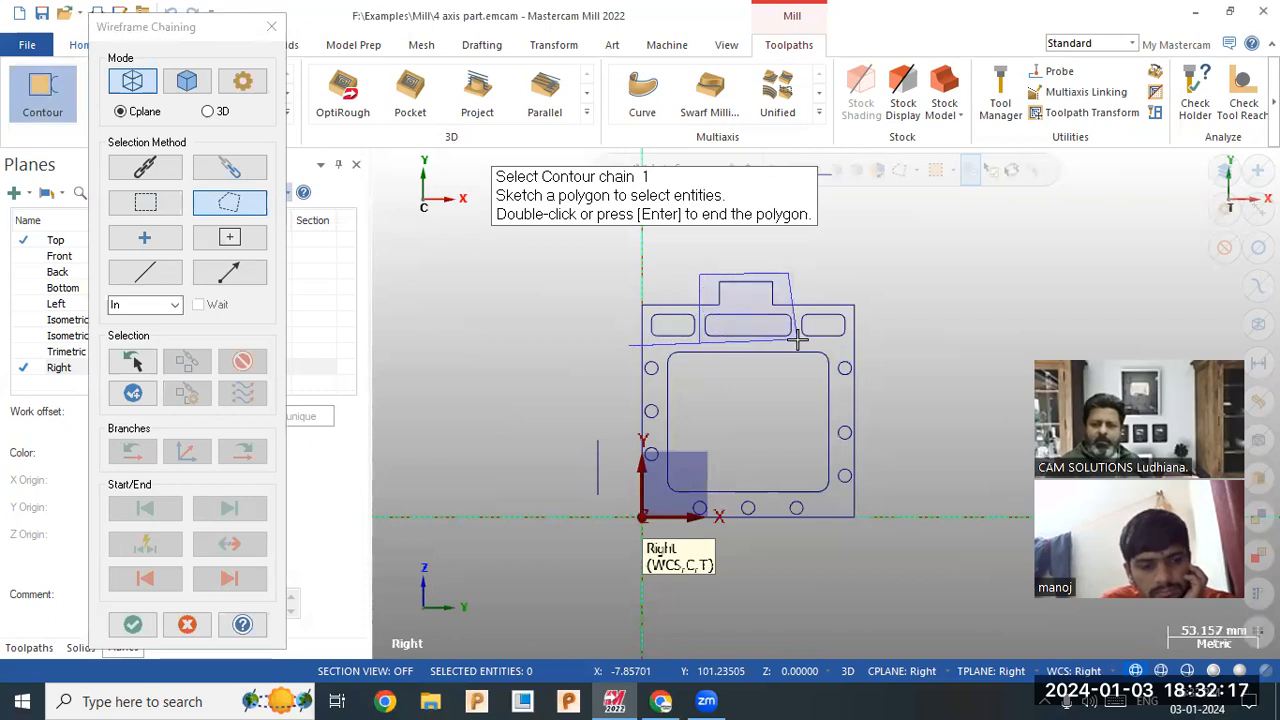
left_click(797, 341)
left_click(886, 357)
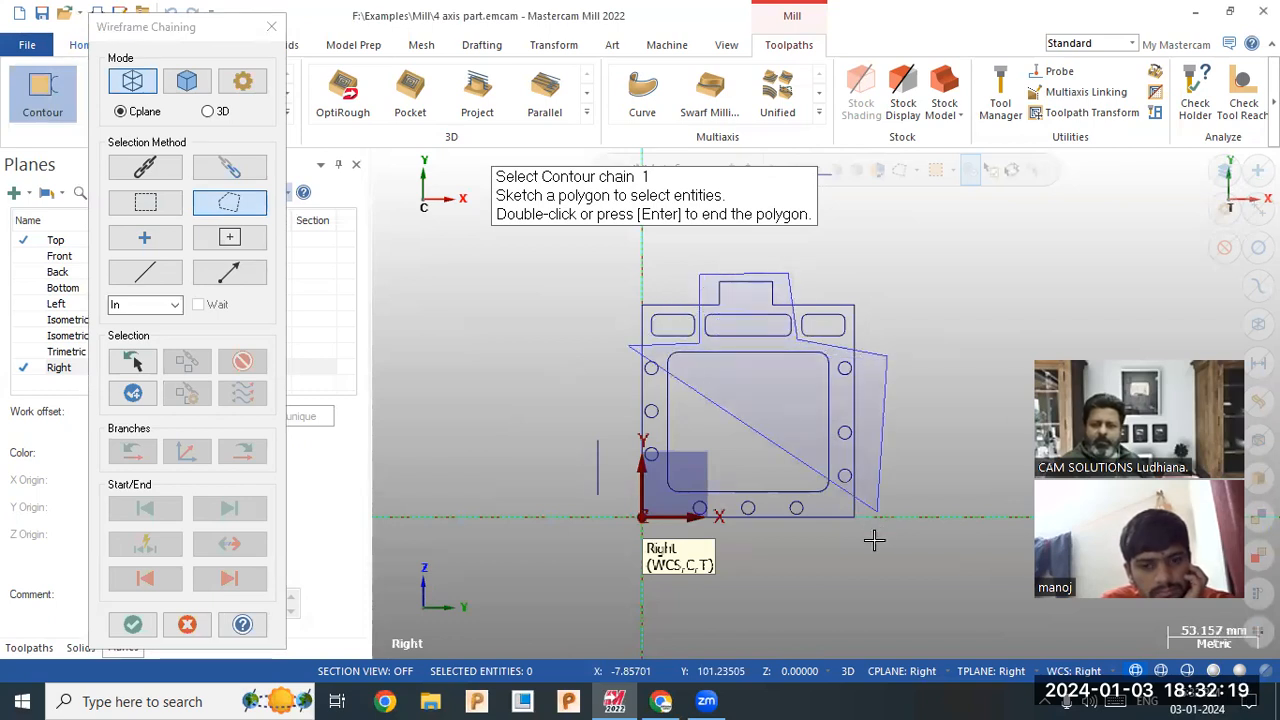
left_click(864, 564)
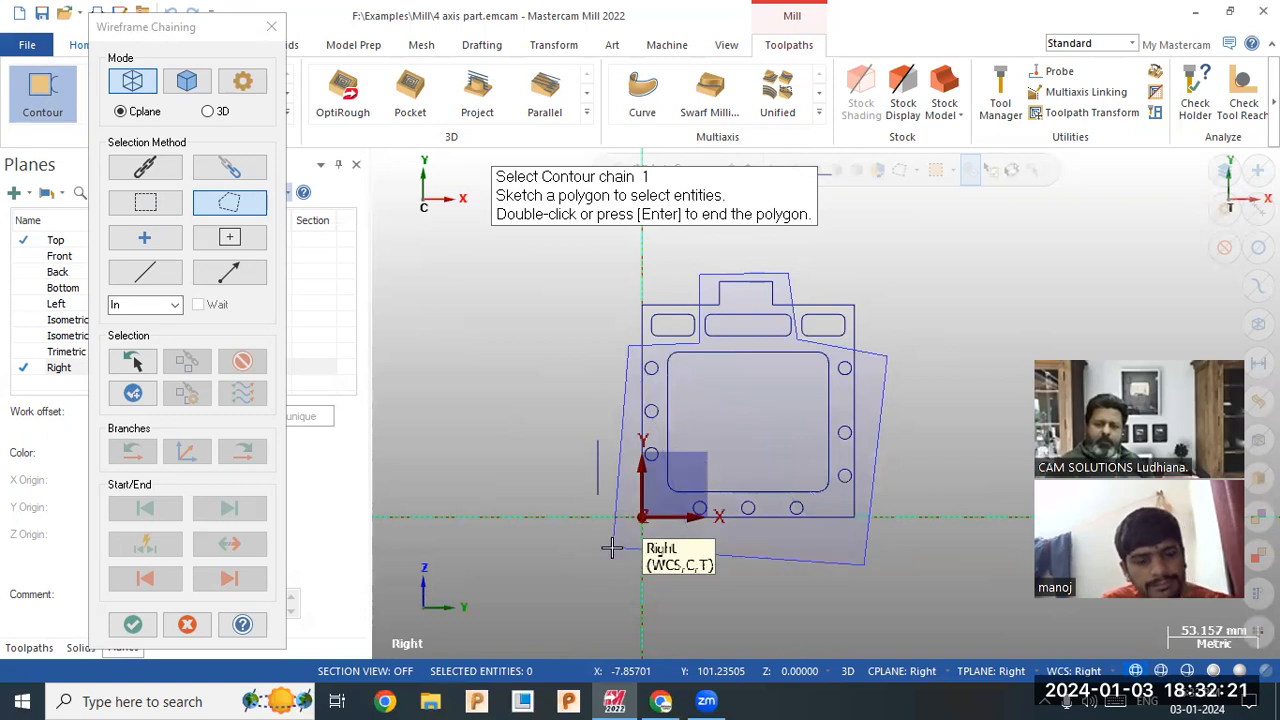
double_click(613, 547)
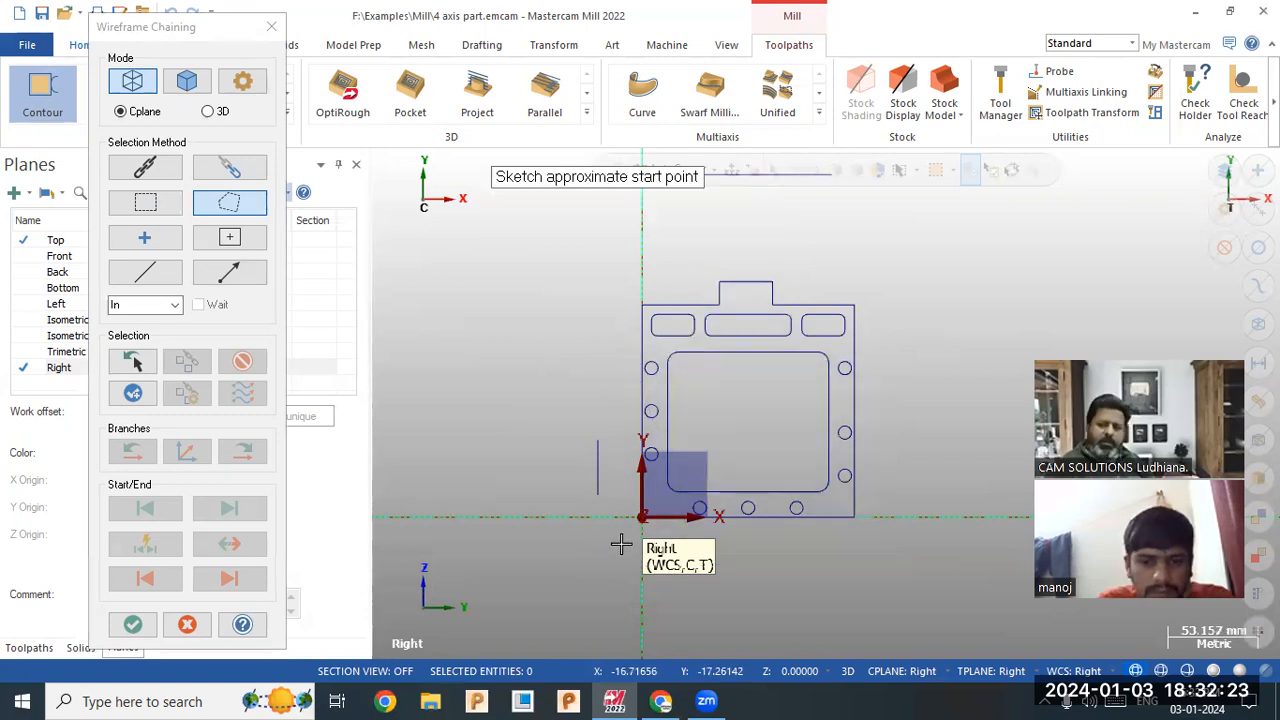
left_click(745, 500)
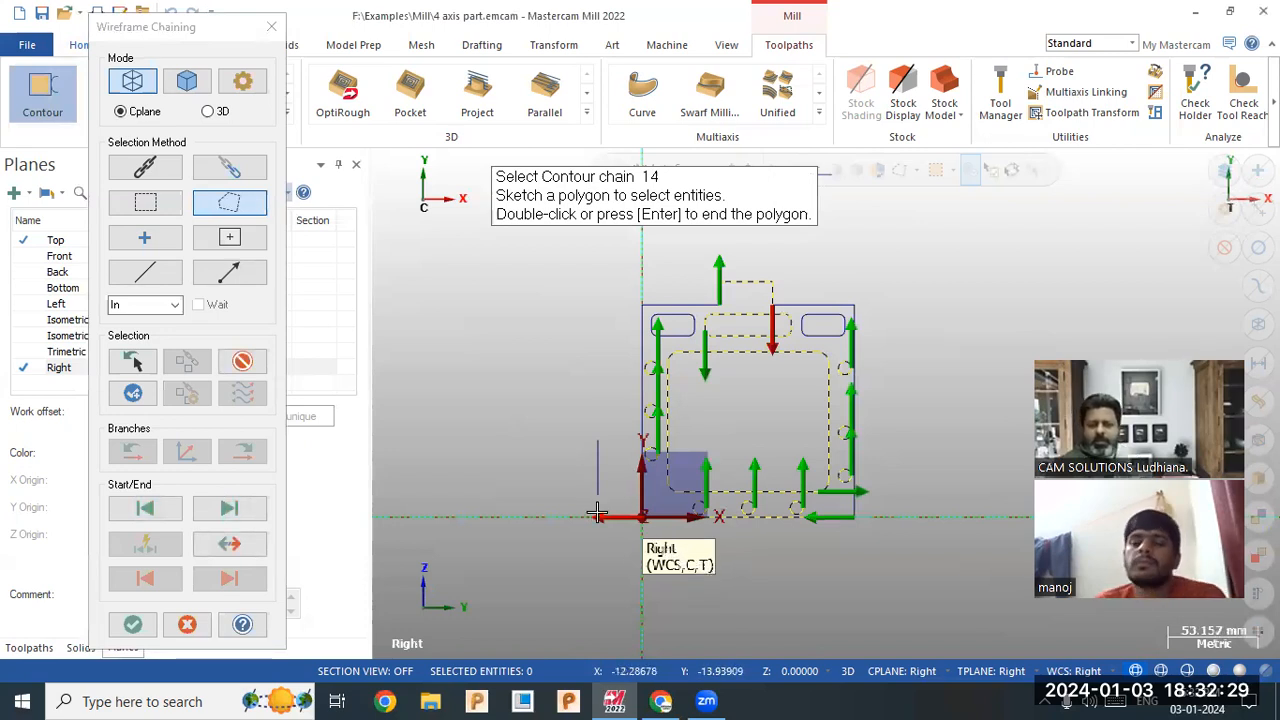
left_click(242, 362)
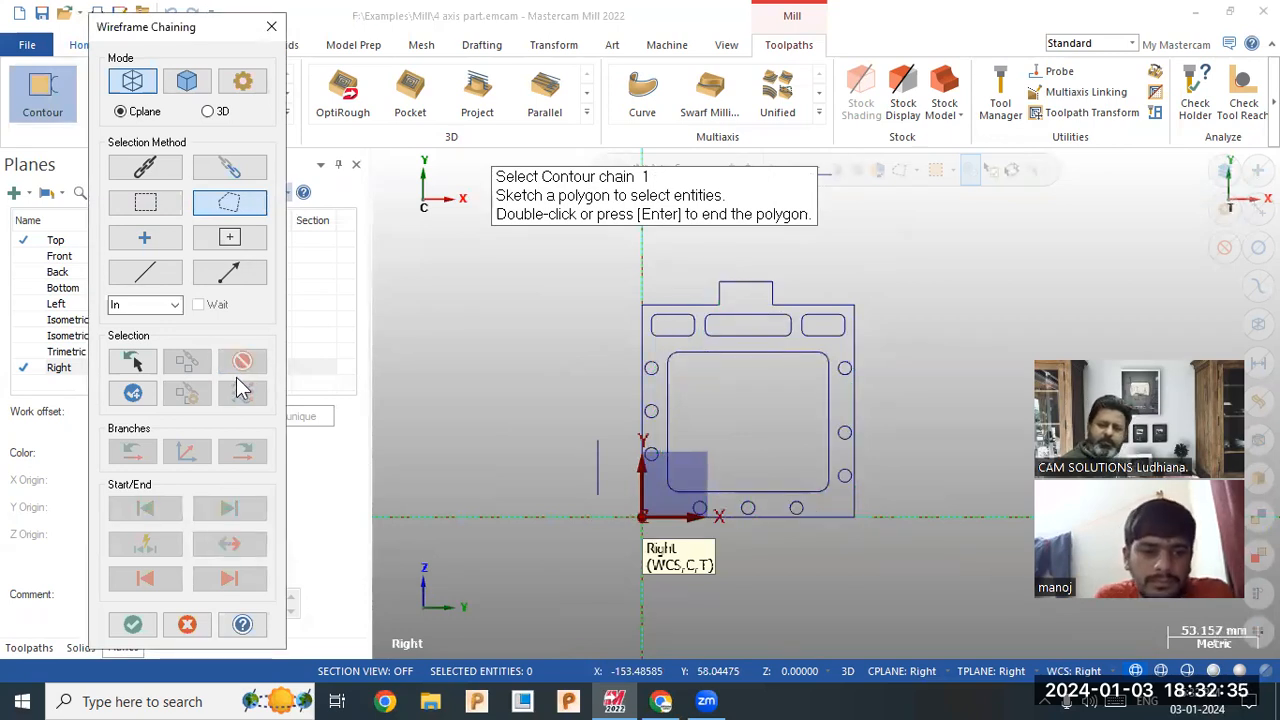
Chain by point on the inner outline, creating points at its four side midpoints and at both ends of each upper corner arc.
left_click(145, 246)
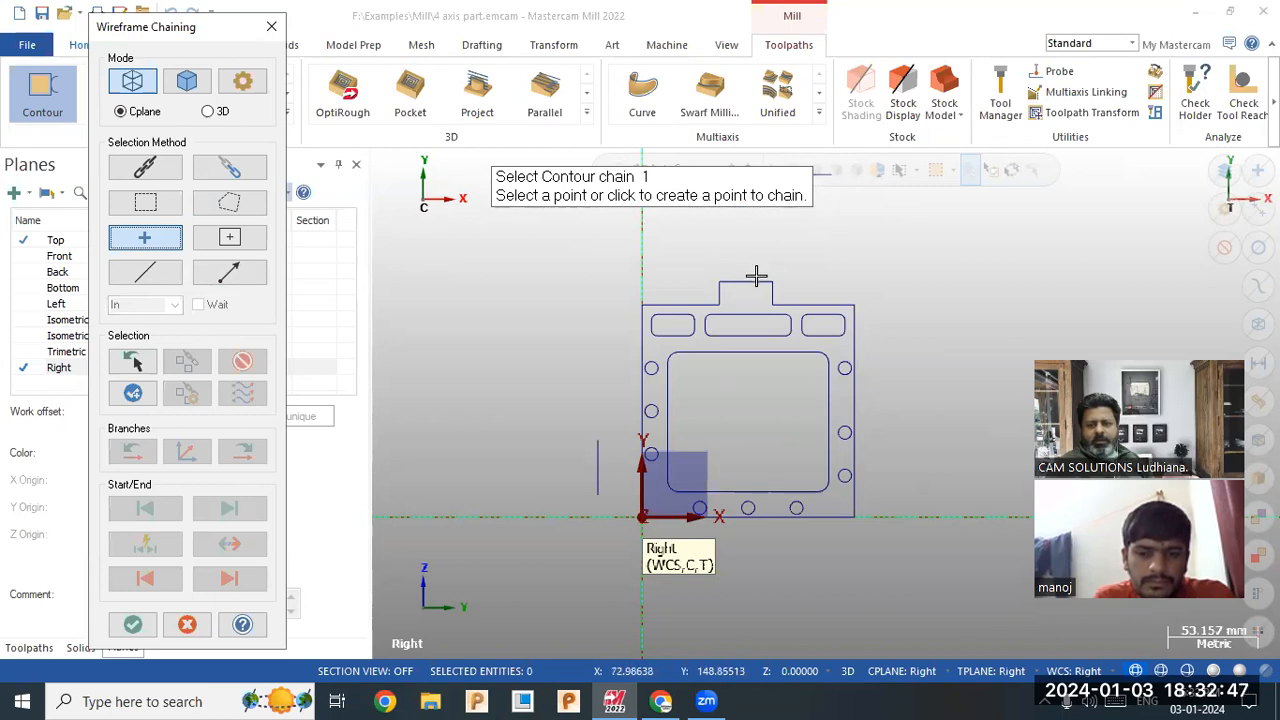
left_click(748, 349)
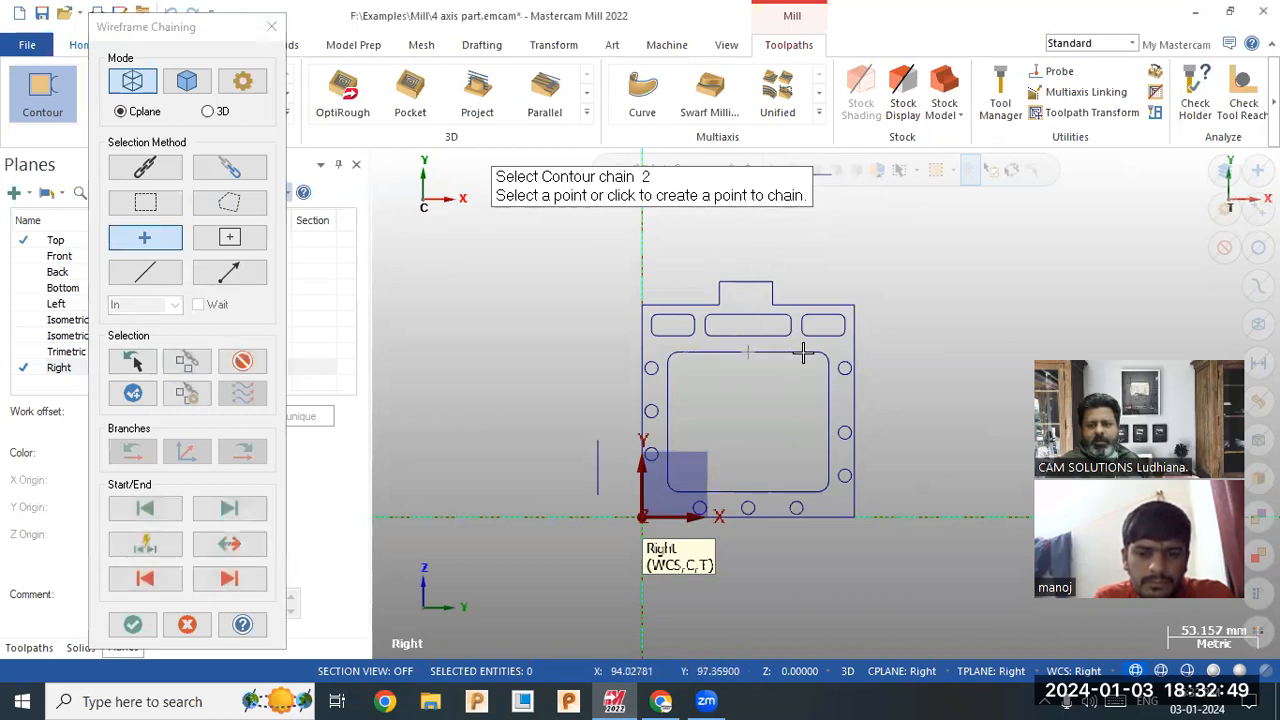
left_click(829, 435)
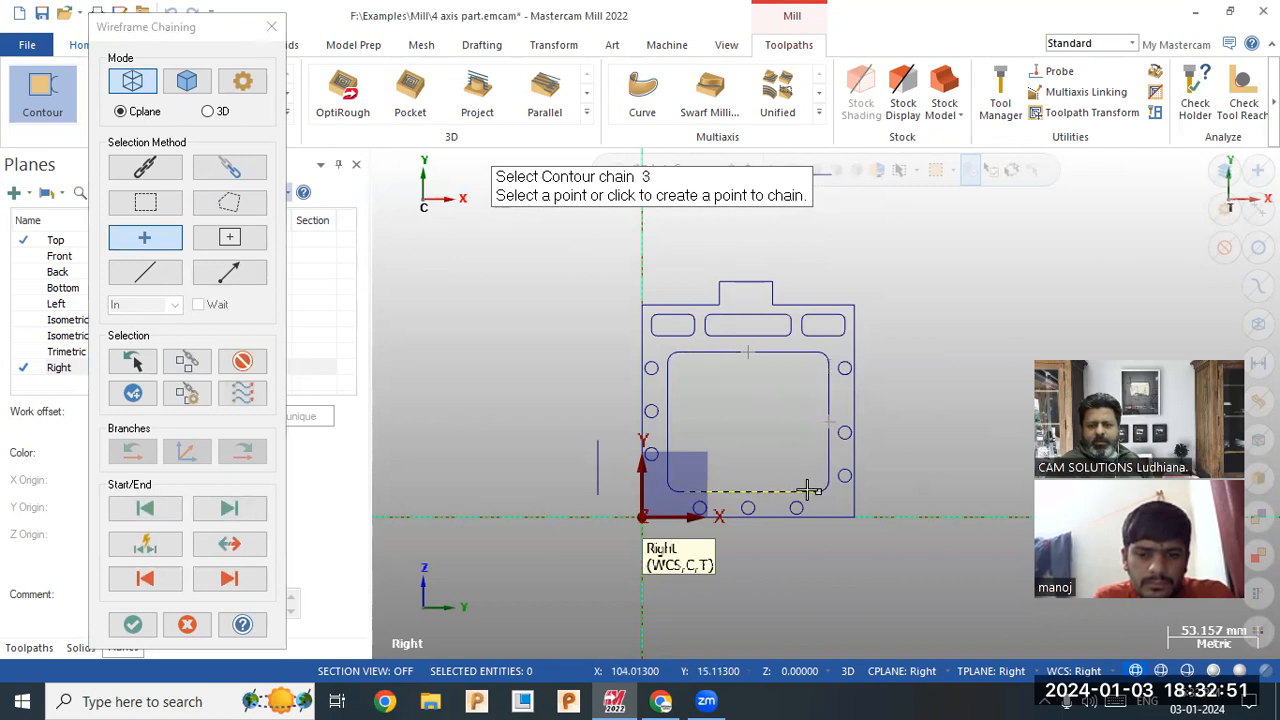
left_click(749, 491)
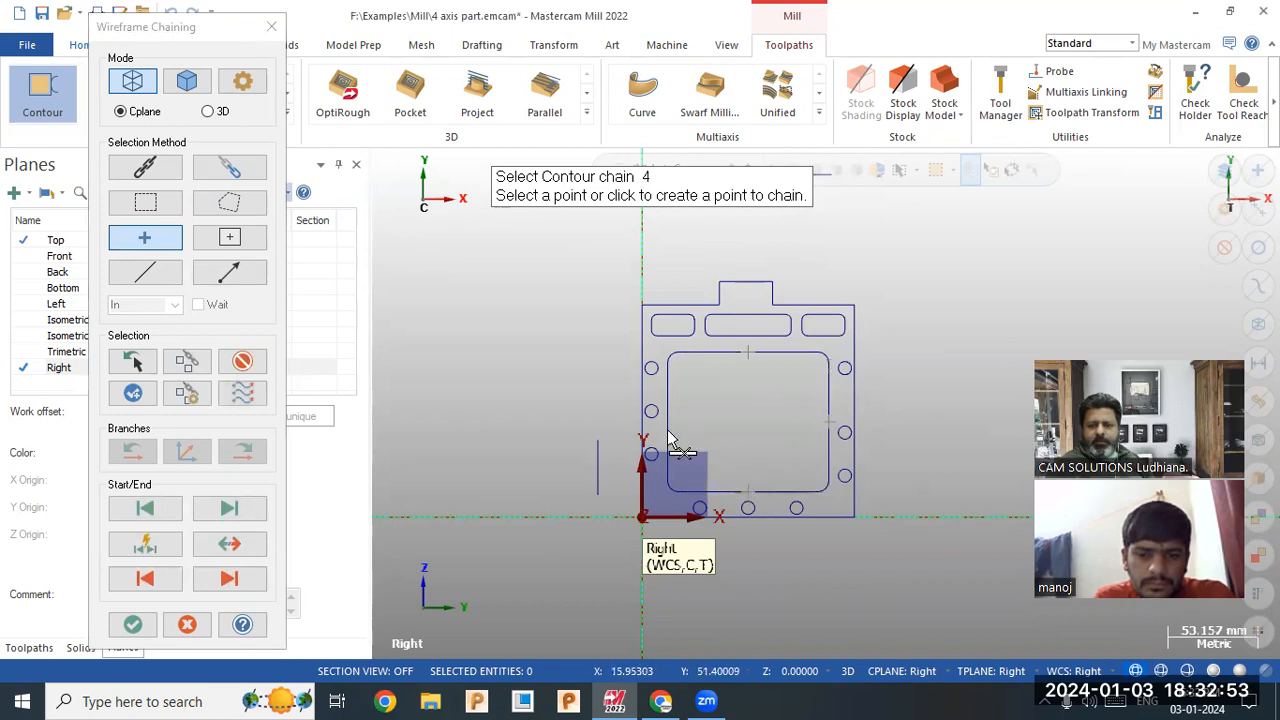
left_click(668, 428)
left_click(677, 357)
left_click(674, 358)
left_click(822, 368)
left_click(826, 367)
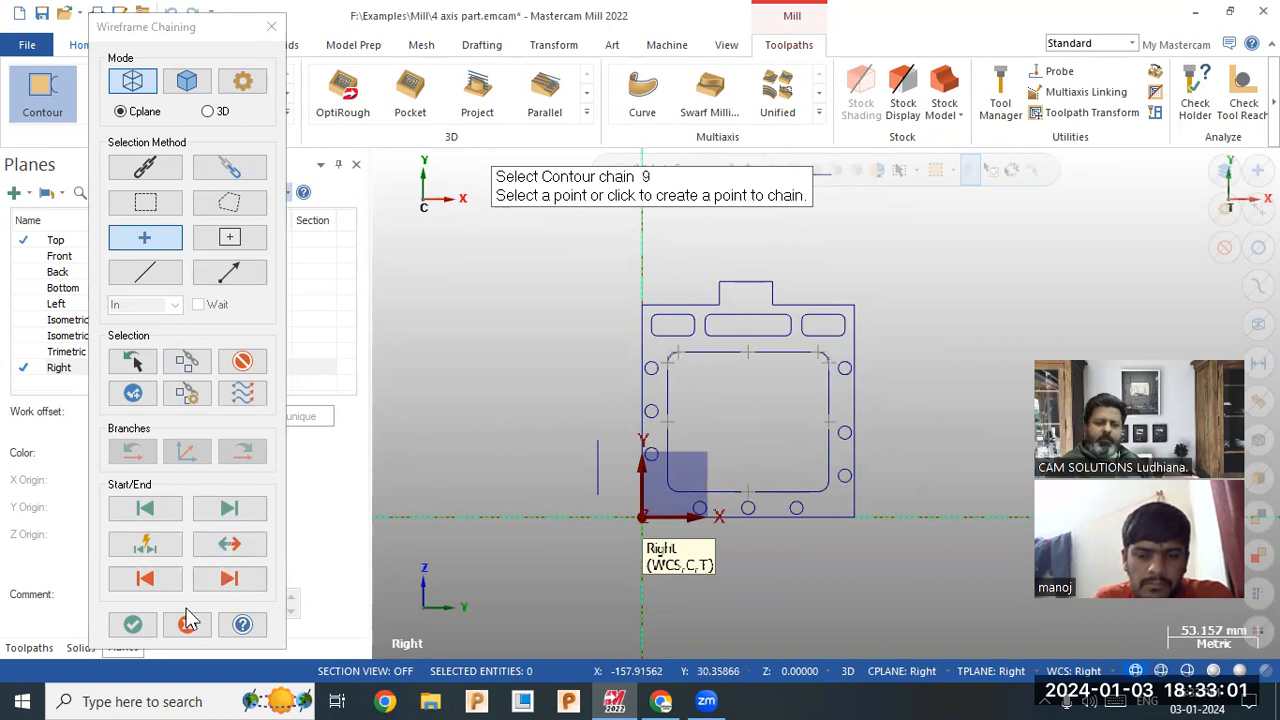
Unselect the chained points and cancel the chaining, discarding the Contour operation.
left_click(242, 366)
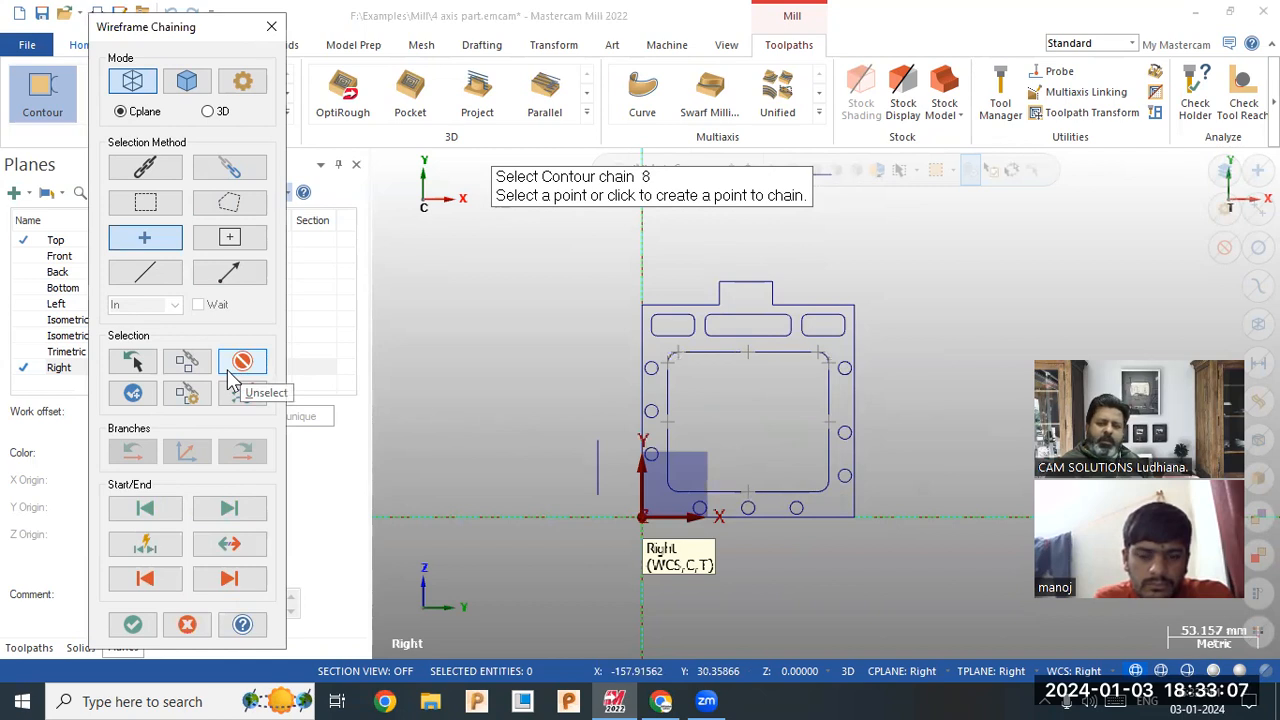
left_click(234, 370)
left_click(234, 370)
left_click(236, 372)
left_click(190, 624)
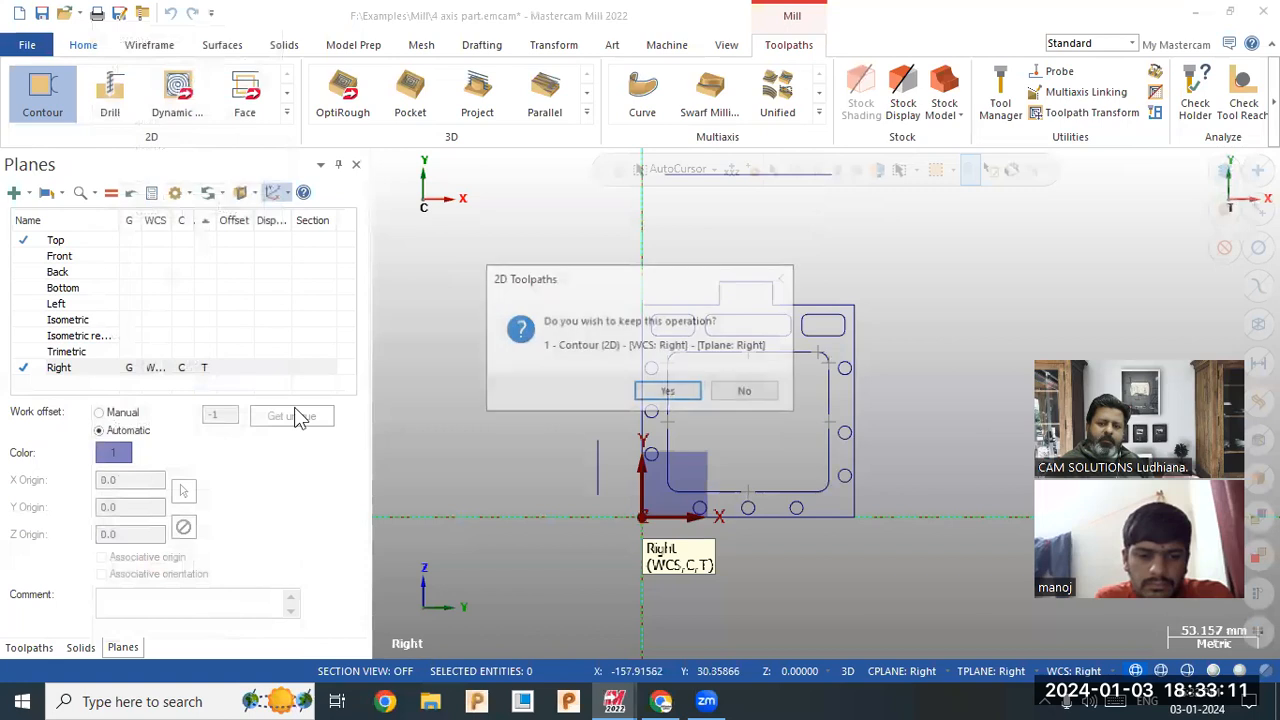
left_click(738, 391)
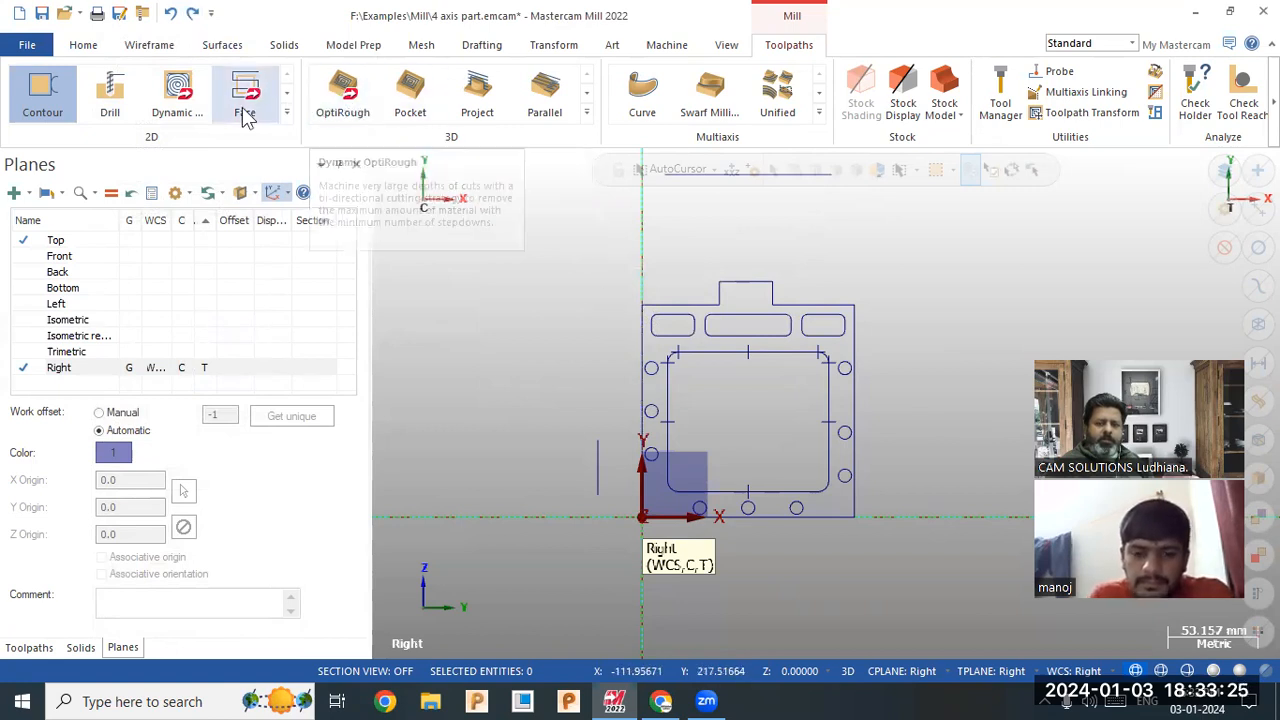
Start a new Contour toolpath and chain the right, middle and left upper slots by area.
left_click(52, 100)
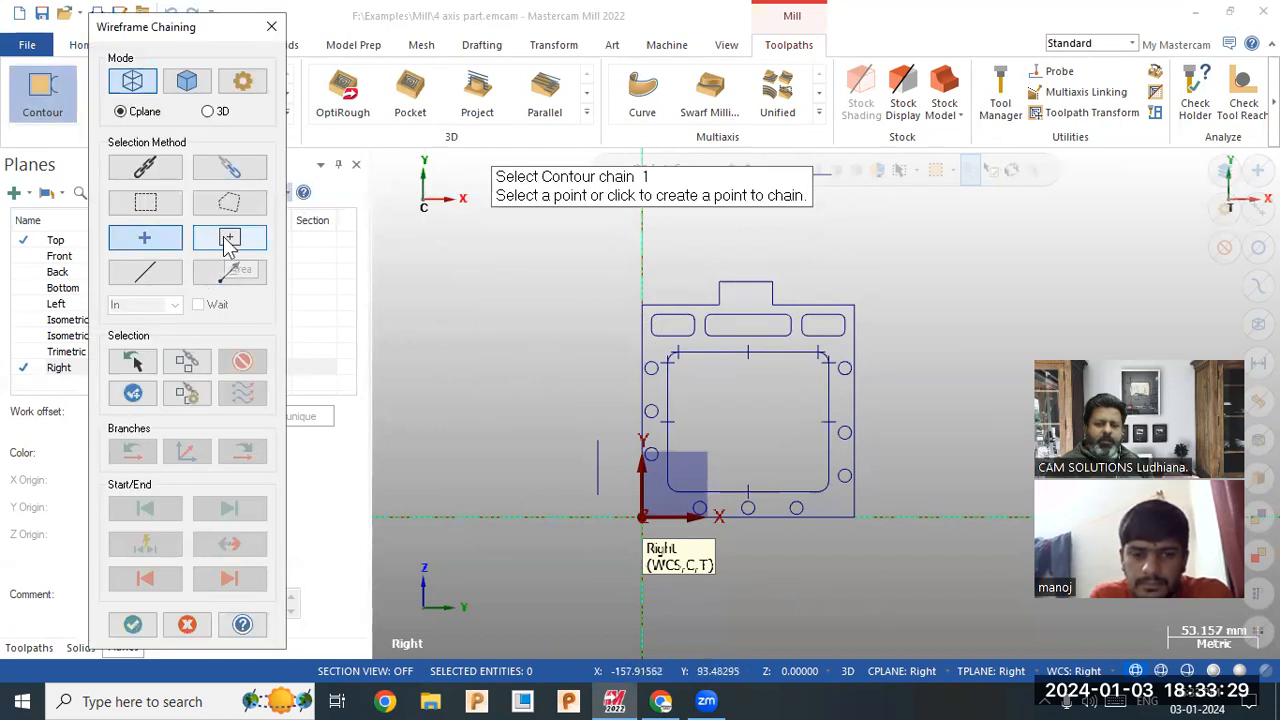
left_click(229, 245)
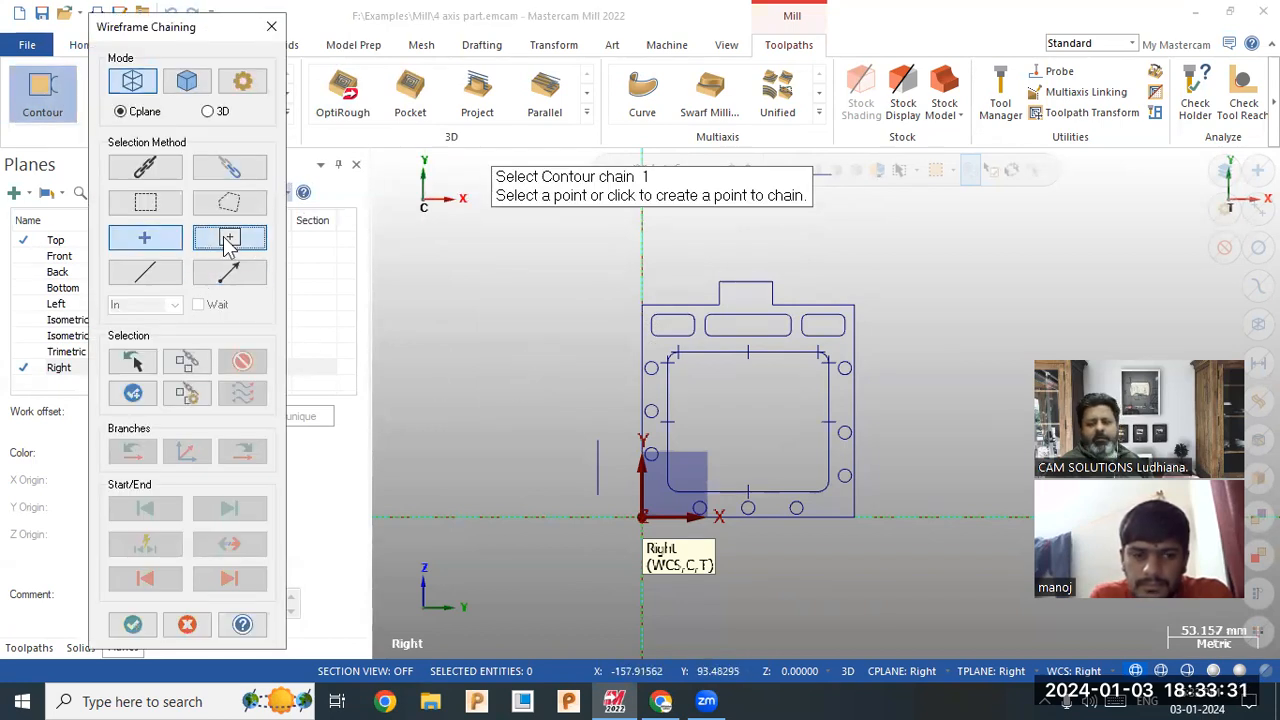
scroll(580, 410, "up", 1)
scroll(655, 408, "up", 5)
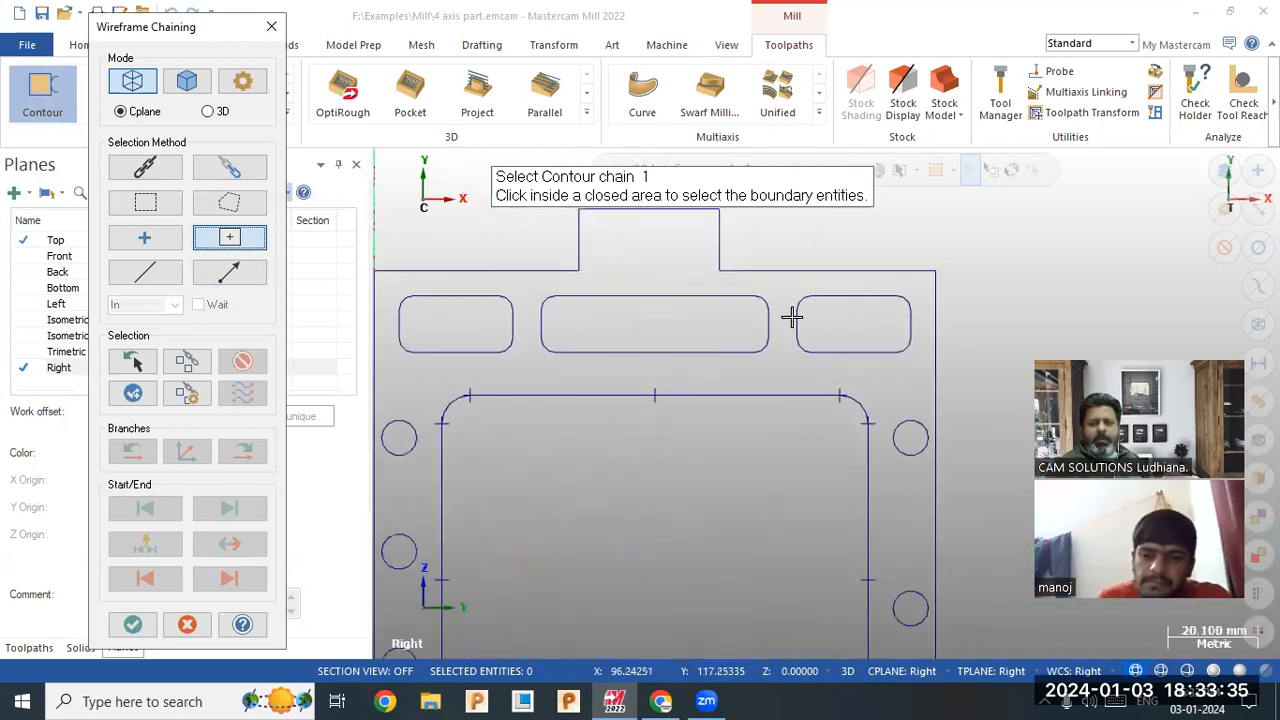
left_click(859, 321)
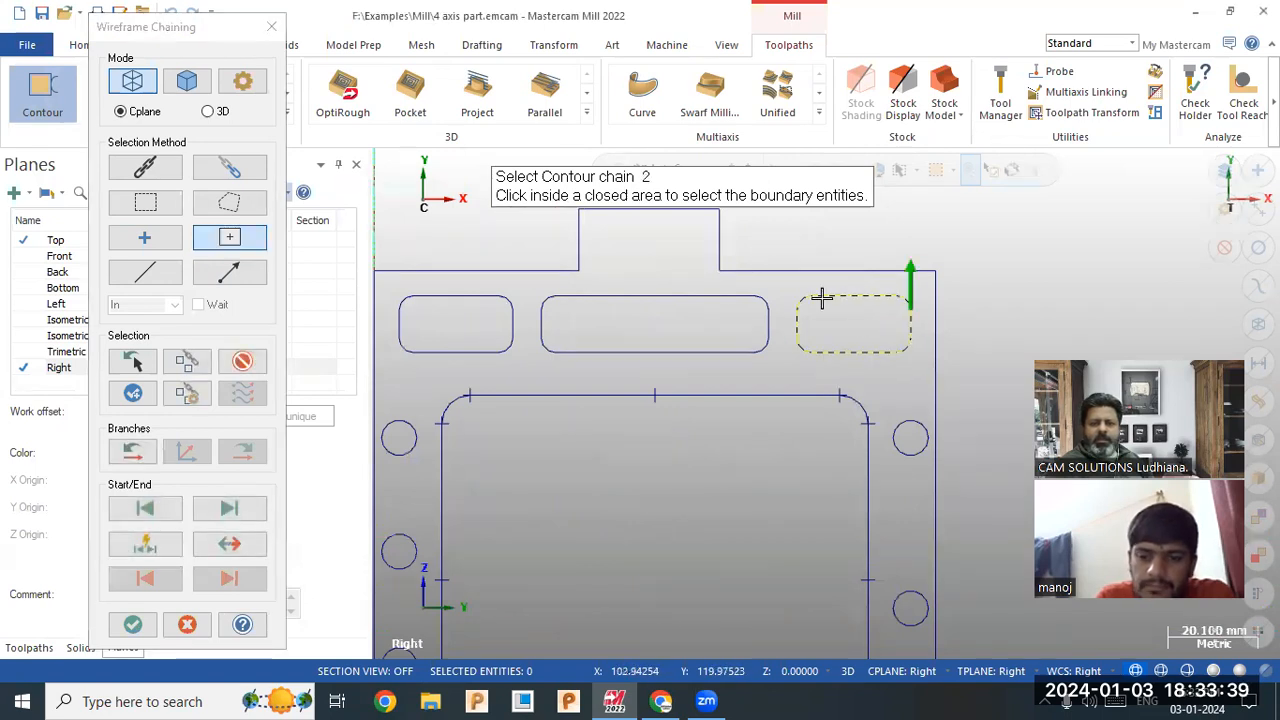
left_click(664, 326)
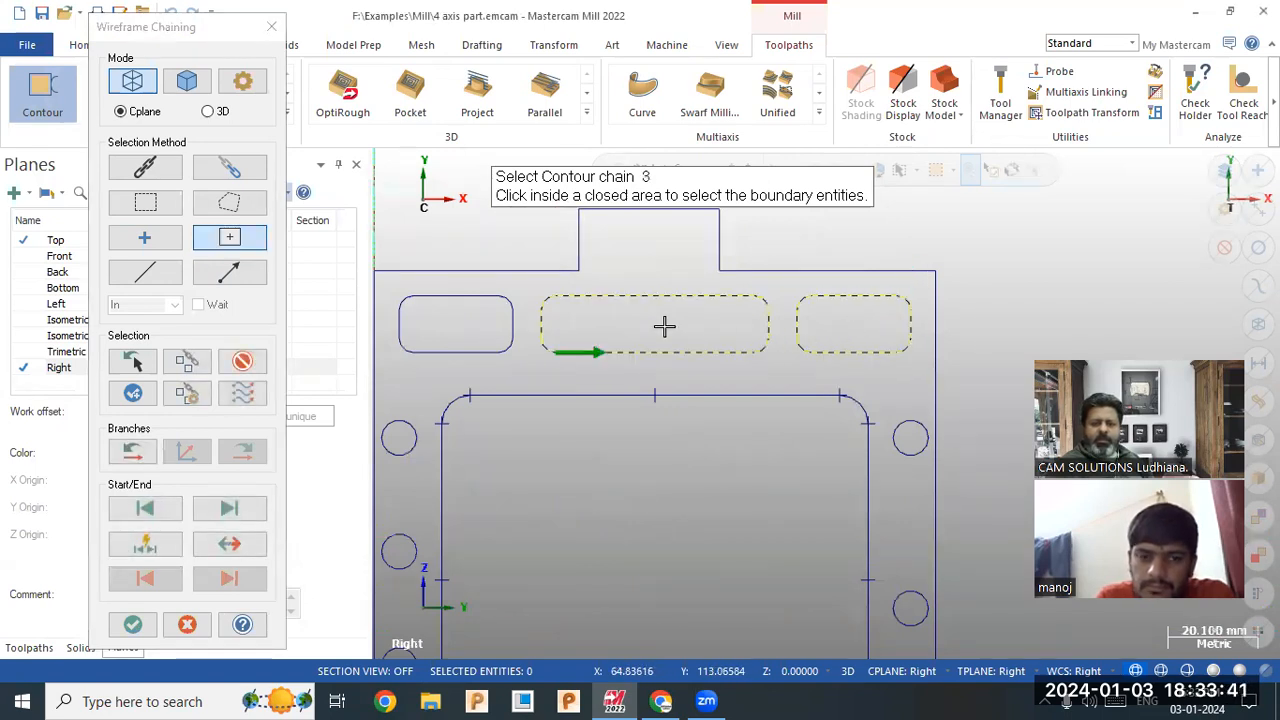
left_click(454, 324)
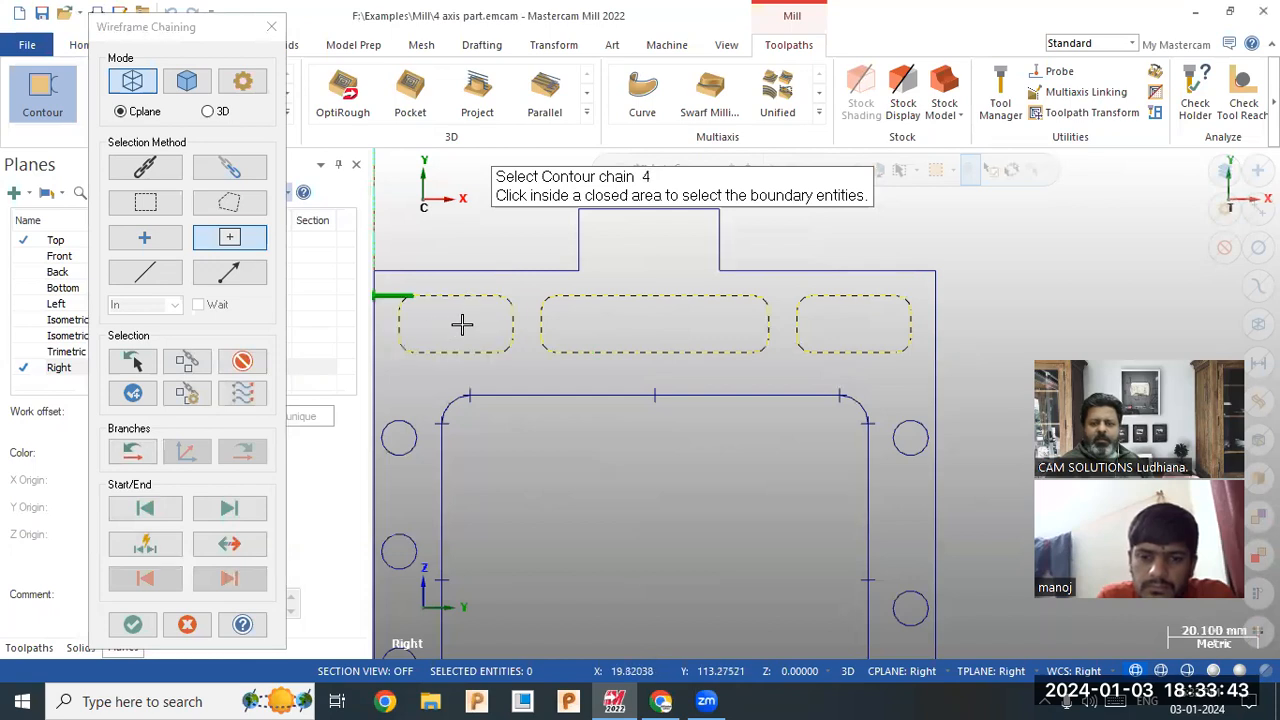
Area-chain the inner outline and the face region surrounding it, and cancel the chaining, discarding the Contour operation.
scroll(826, 349, "down", 2)
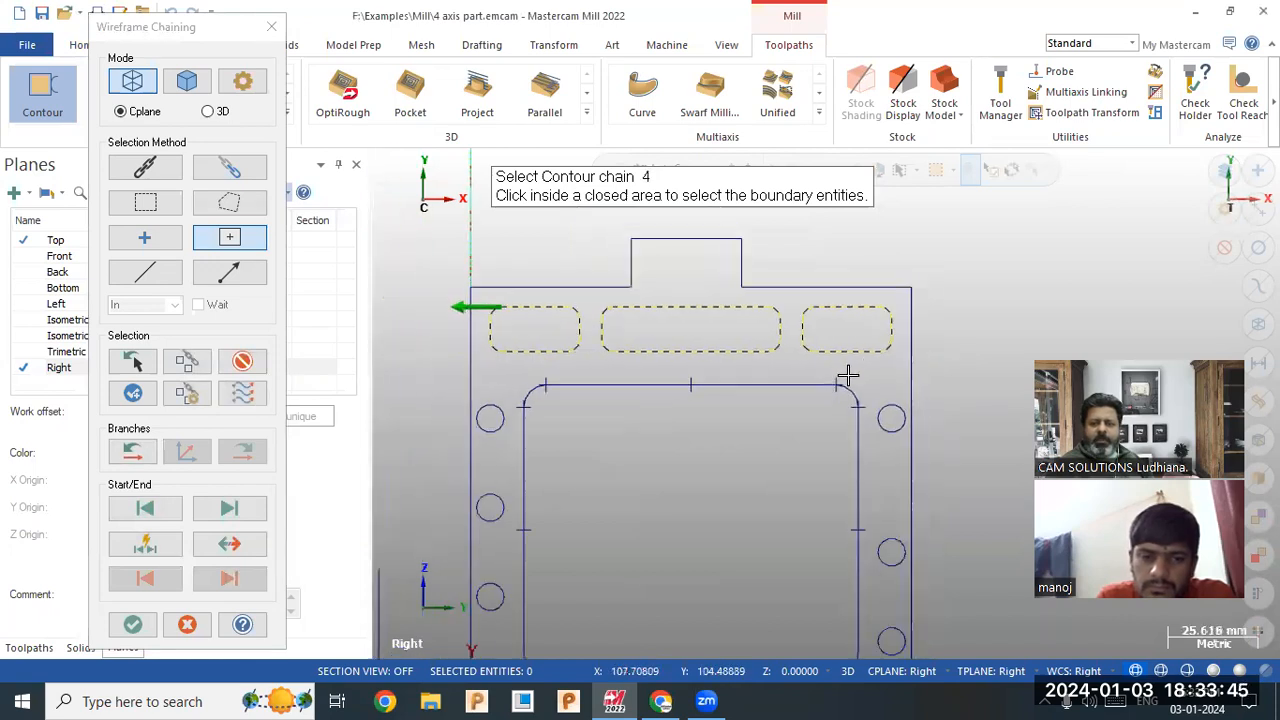
scroll(772, 522, "up", 1)
left_click(752, 505)
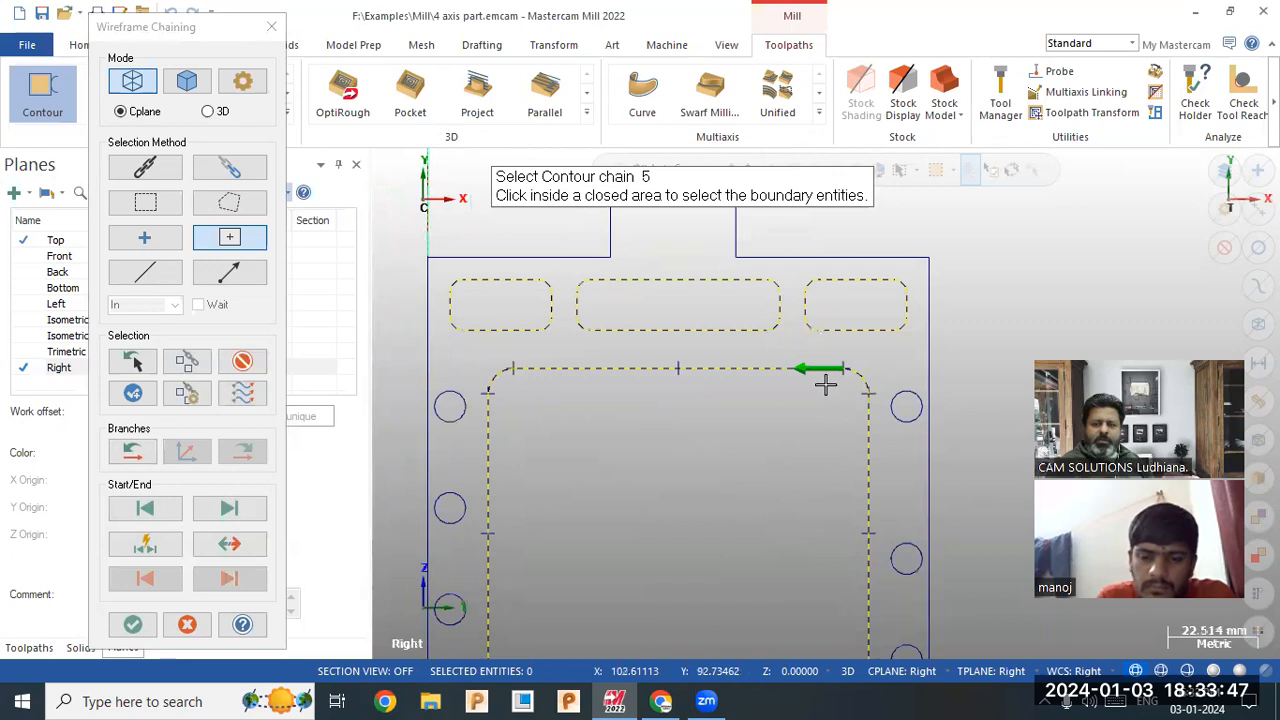
scroll(740, 460, "down", 3)
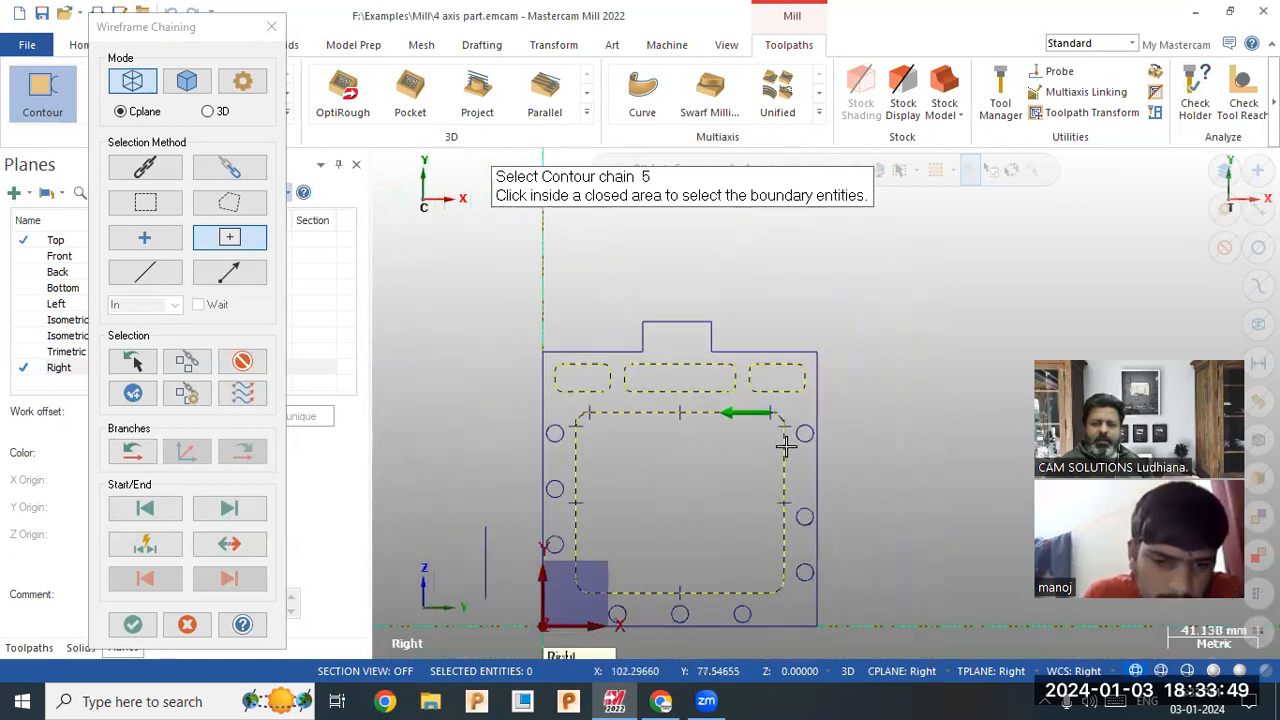
left_click(508, 528)
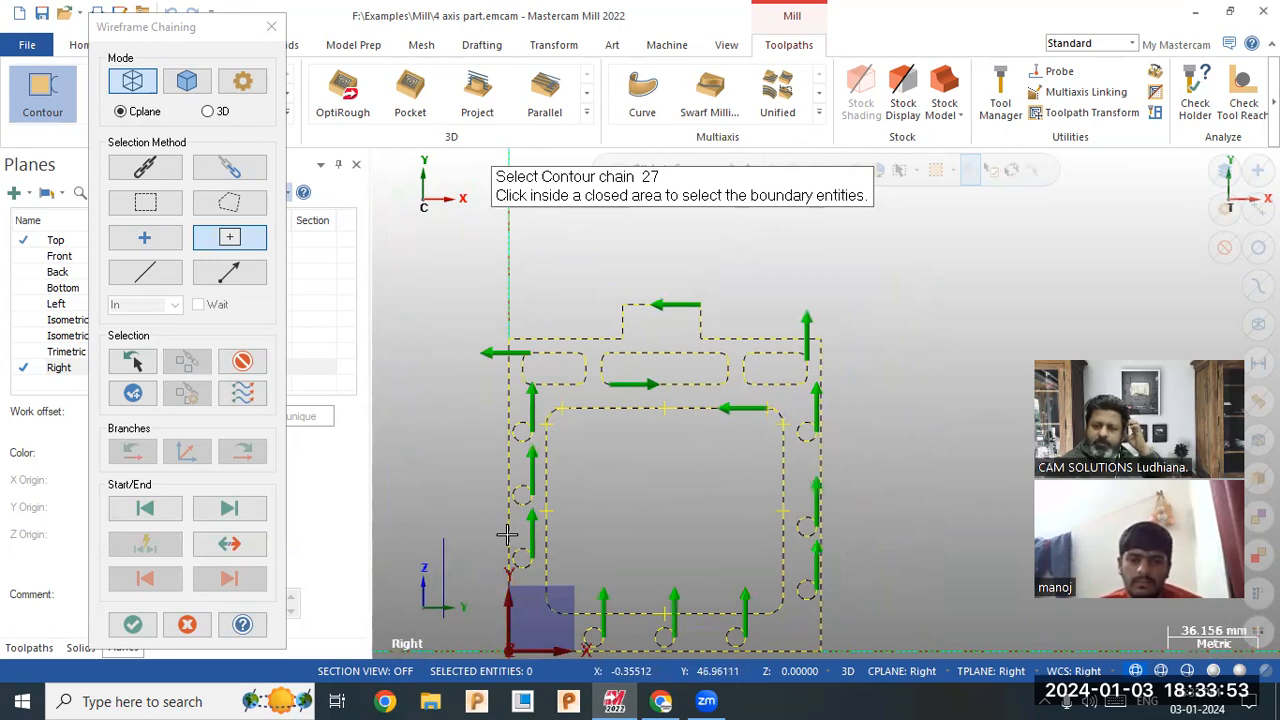
left_click(187, 624)
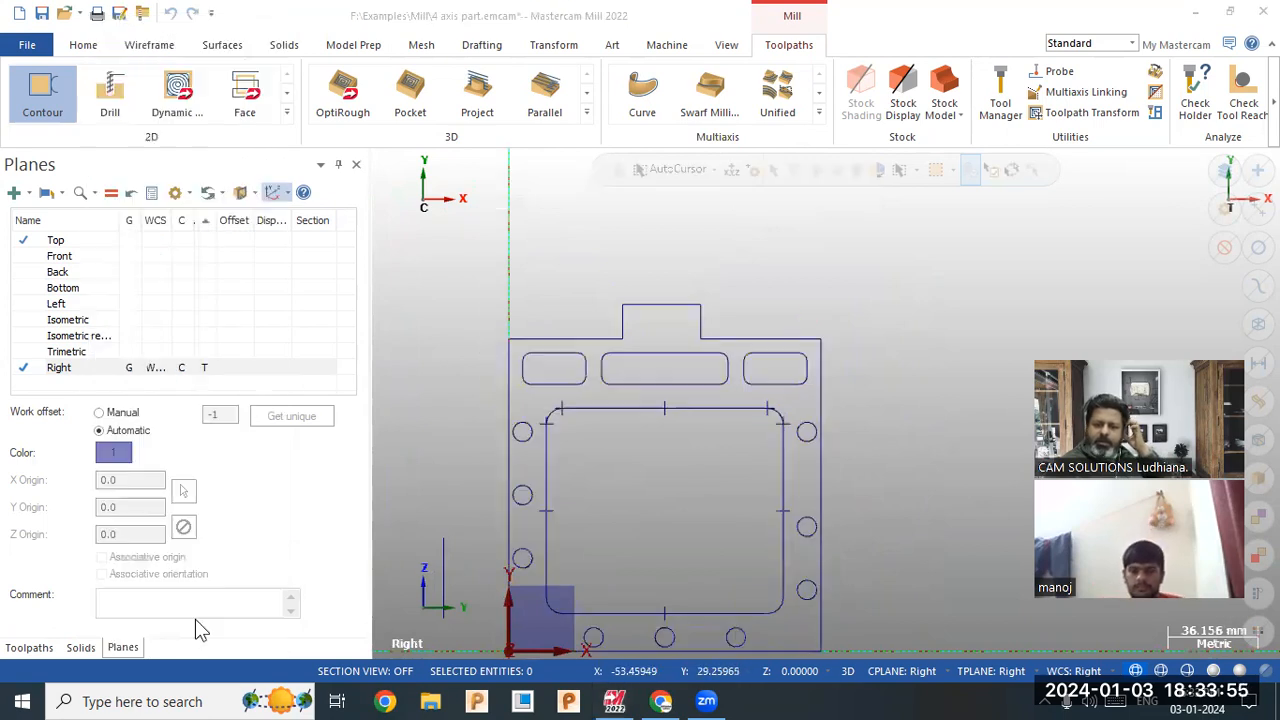
left_click(748, 391)
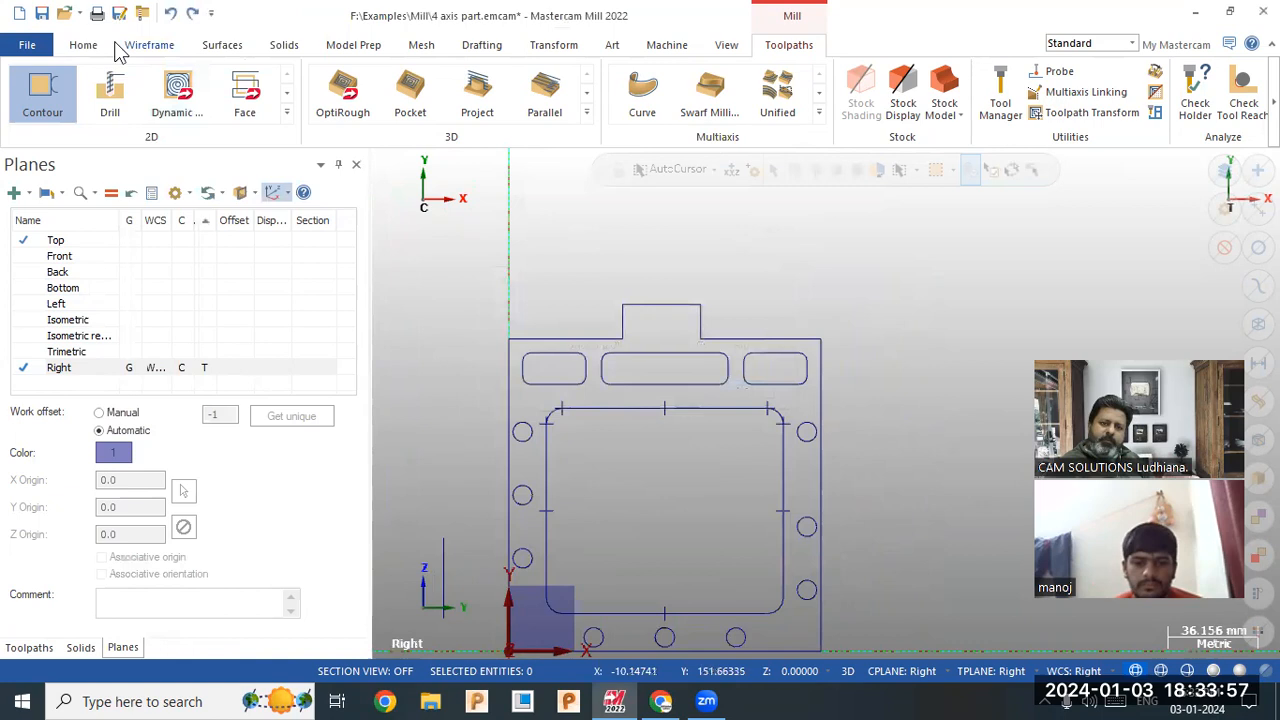
Browse the two Mill example folders for another Mastercam part file to open.
key("ctrl+o")
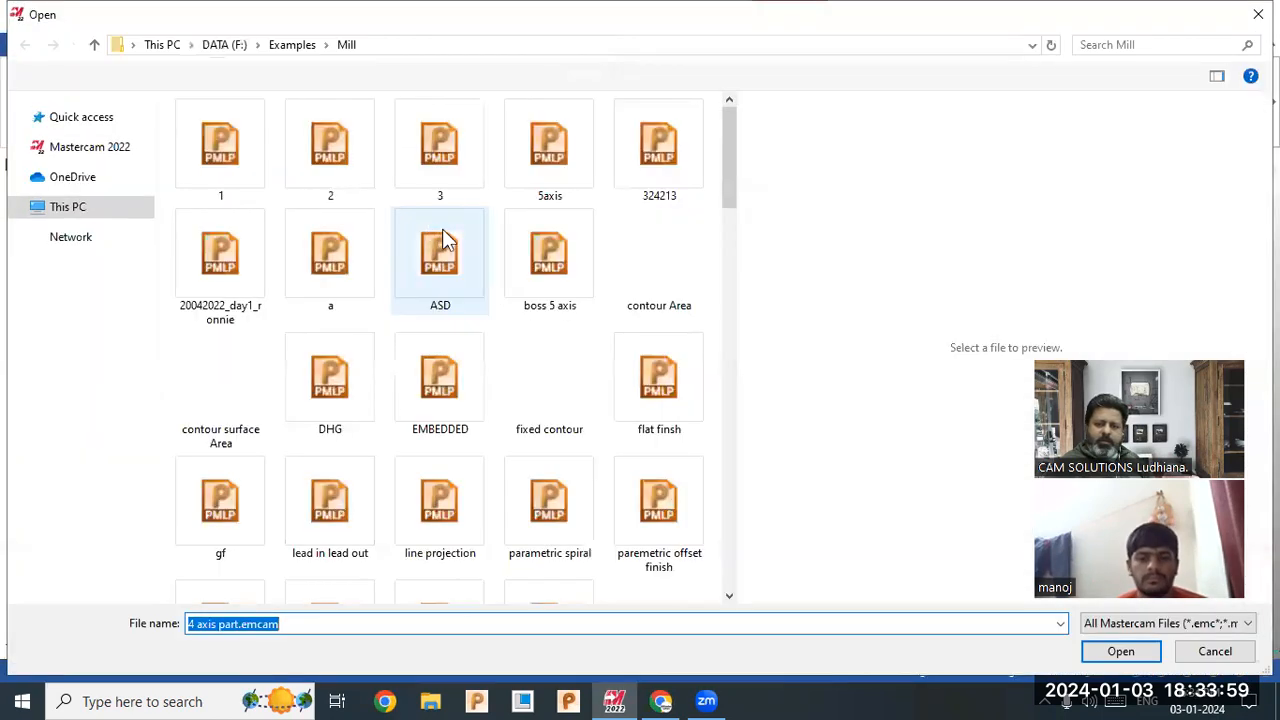
scroll(505, 315, "down", 5)
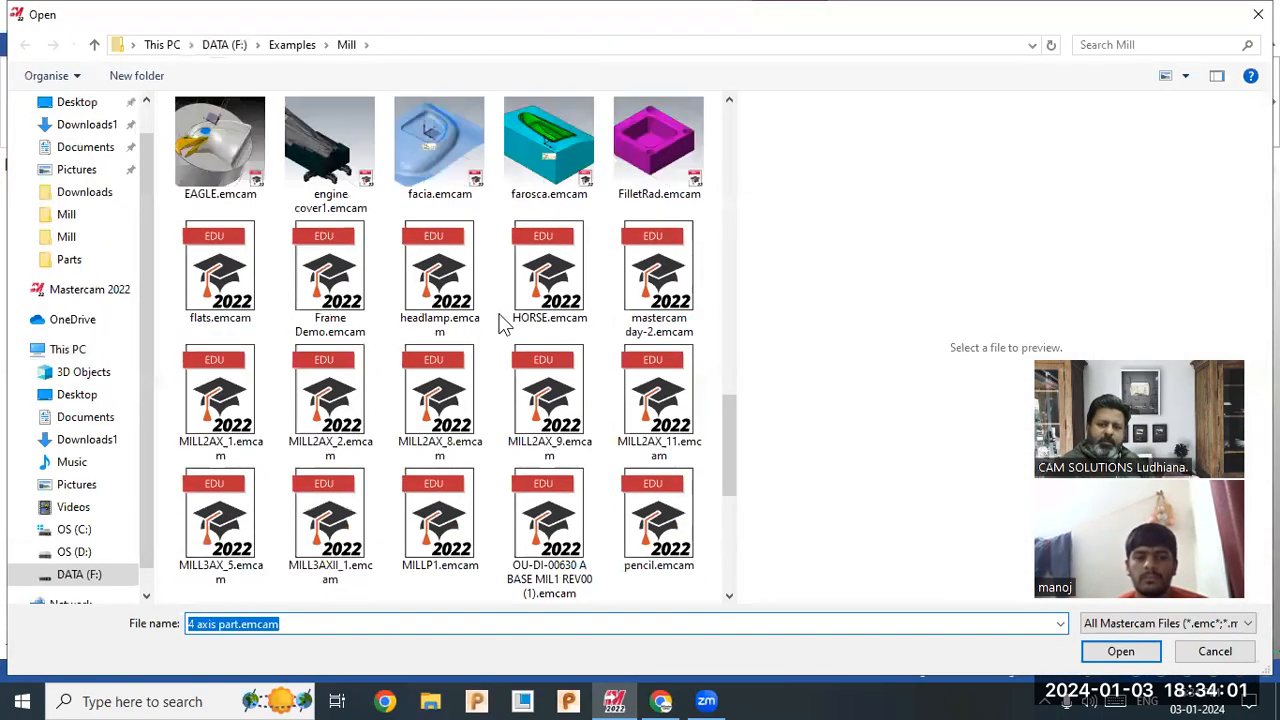
scroll(505, 325, "up", 5)
scroll(505, 325, "down", 15)
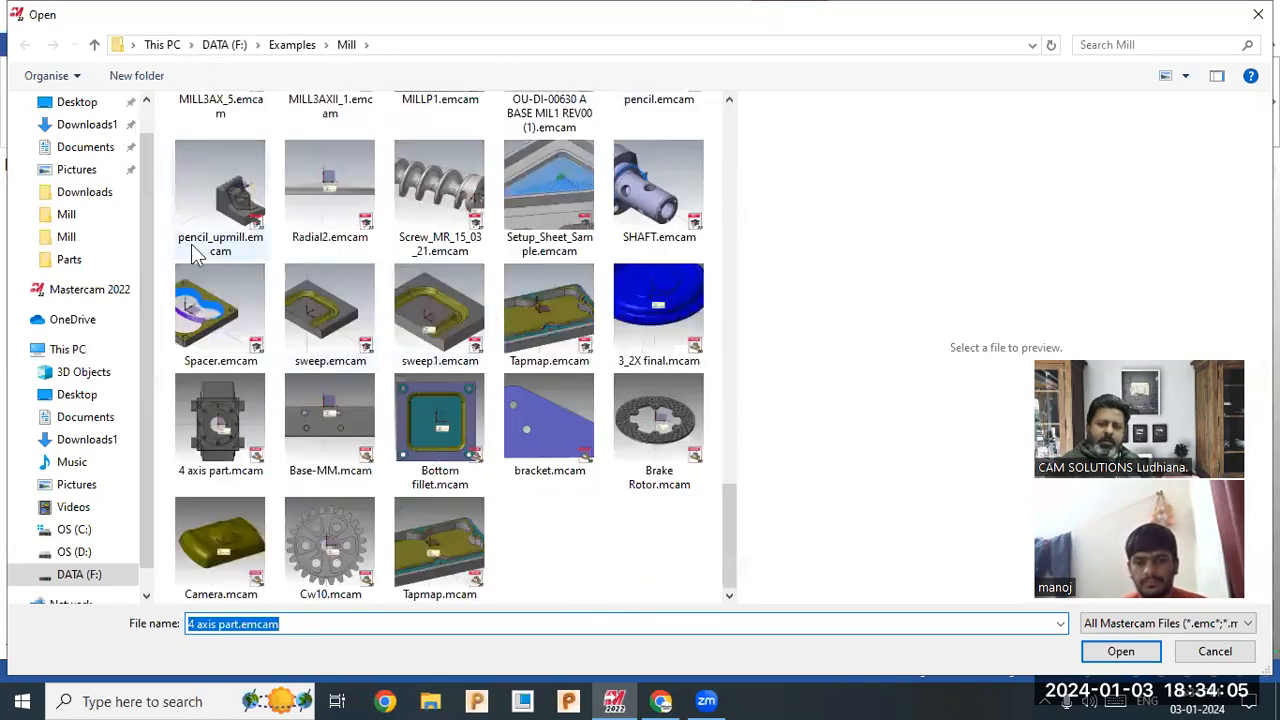
left_click(80, 216)
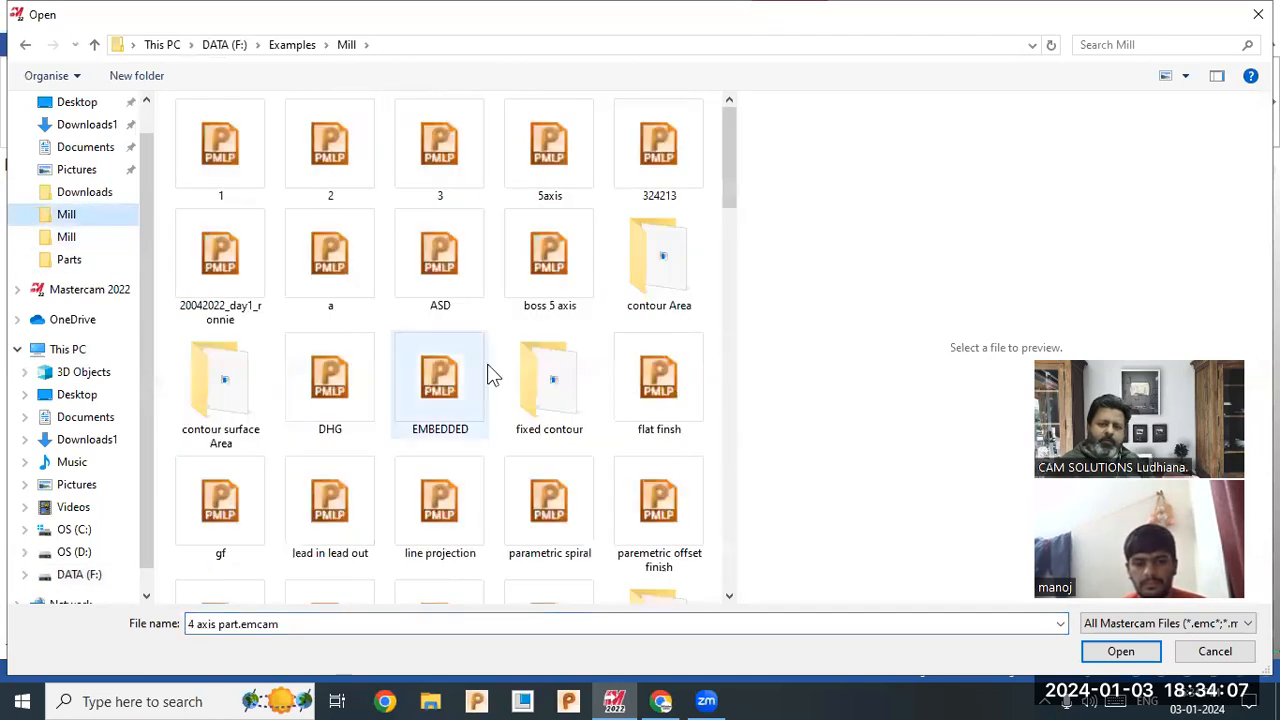
scroll(491, 371, "down", 5)
scroll(485, 372, "down", 5)
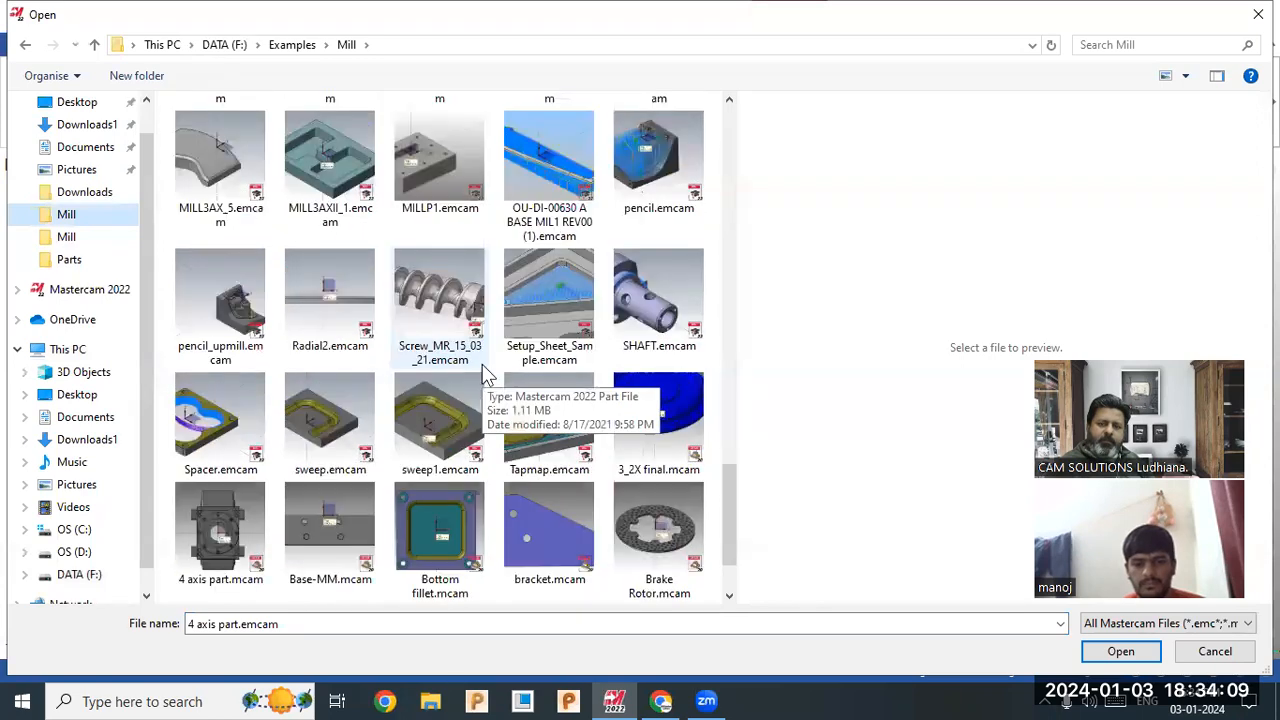
left_click(66, 240)
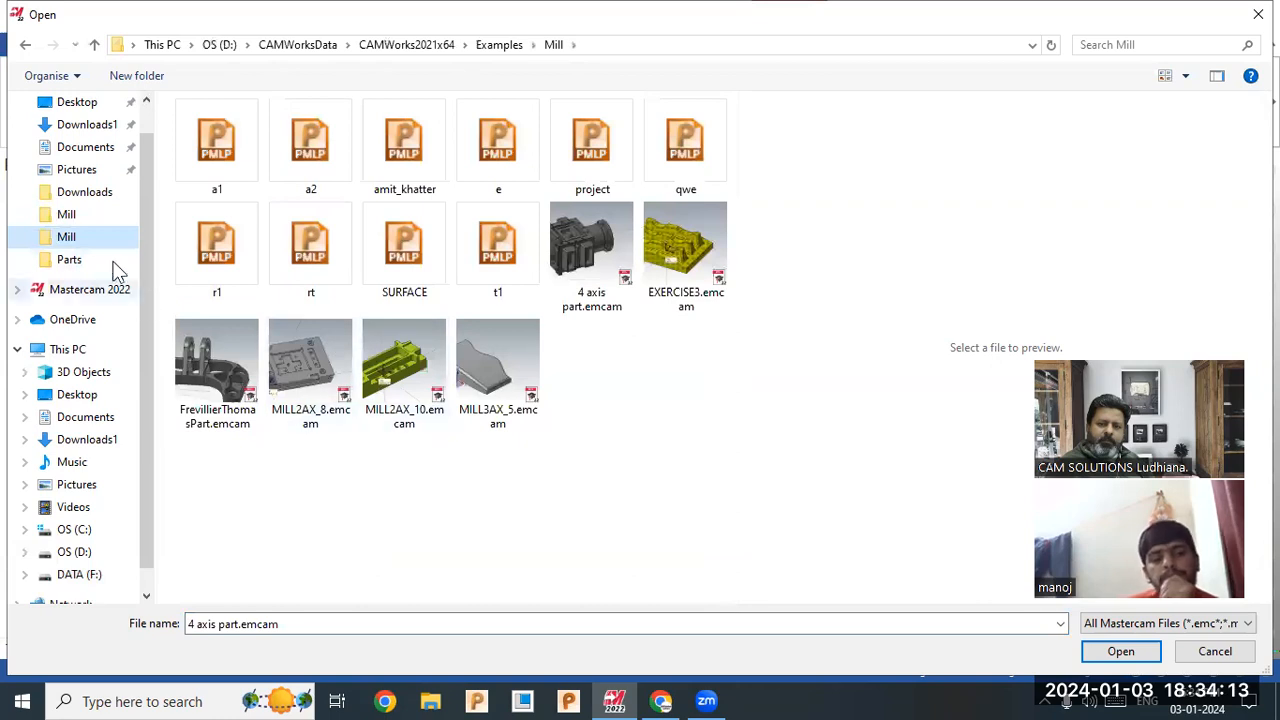
Open newyear.emcam from the recent files and dismiss the file-opening warning.
scroll(115, 150, "up", 2)
left_click(88, 119)
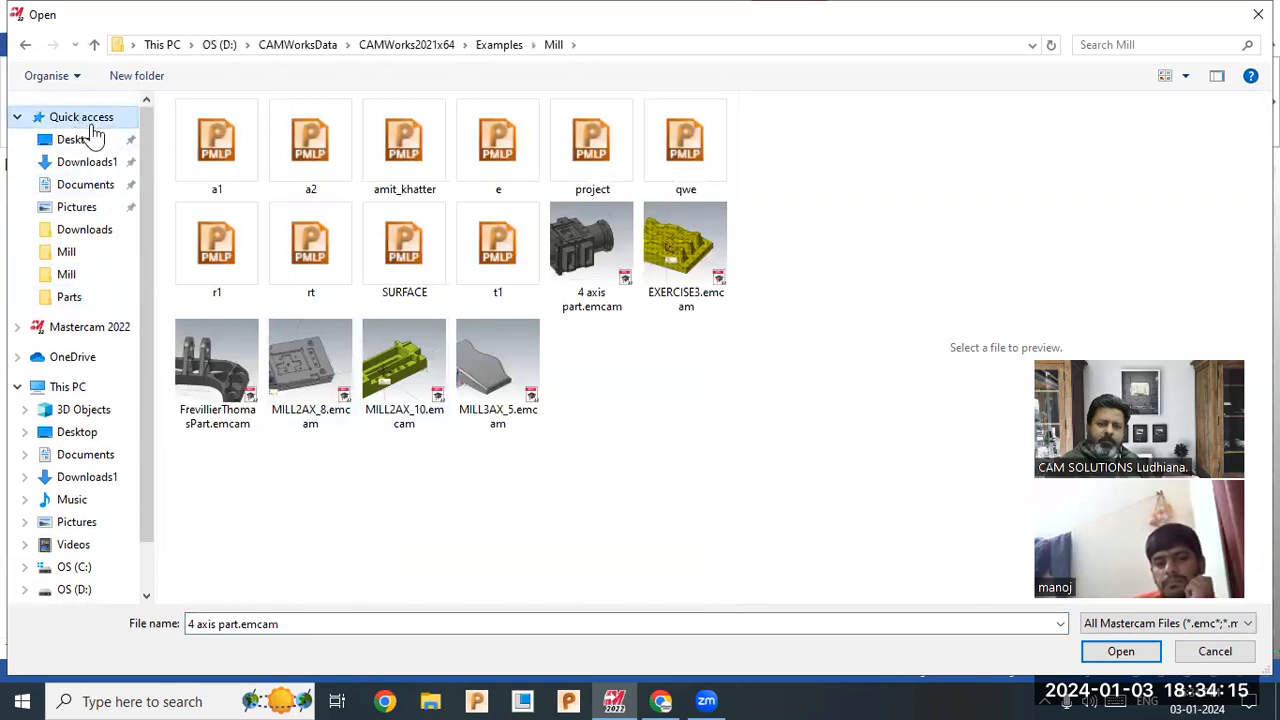
scroll(447, 328, "down", 2)
left_click(552, 285)
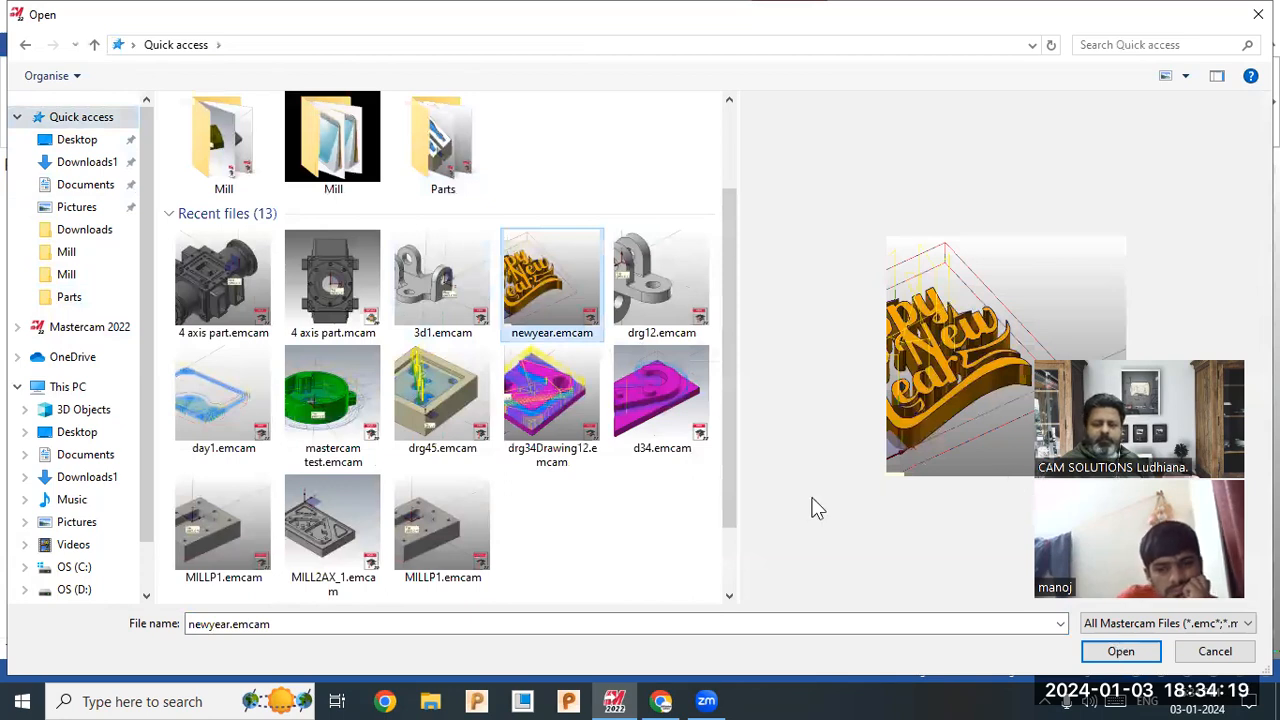
key("Return")
left_click(686, 384)
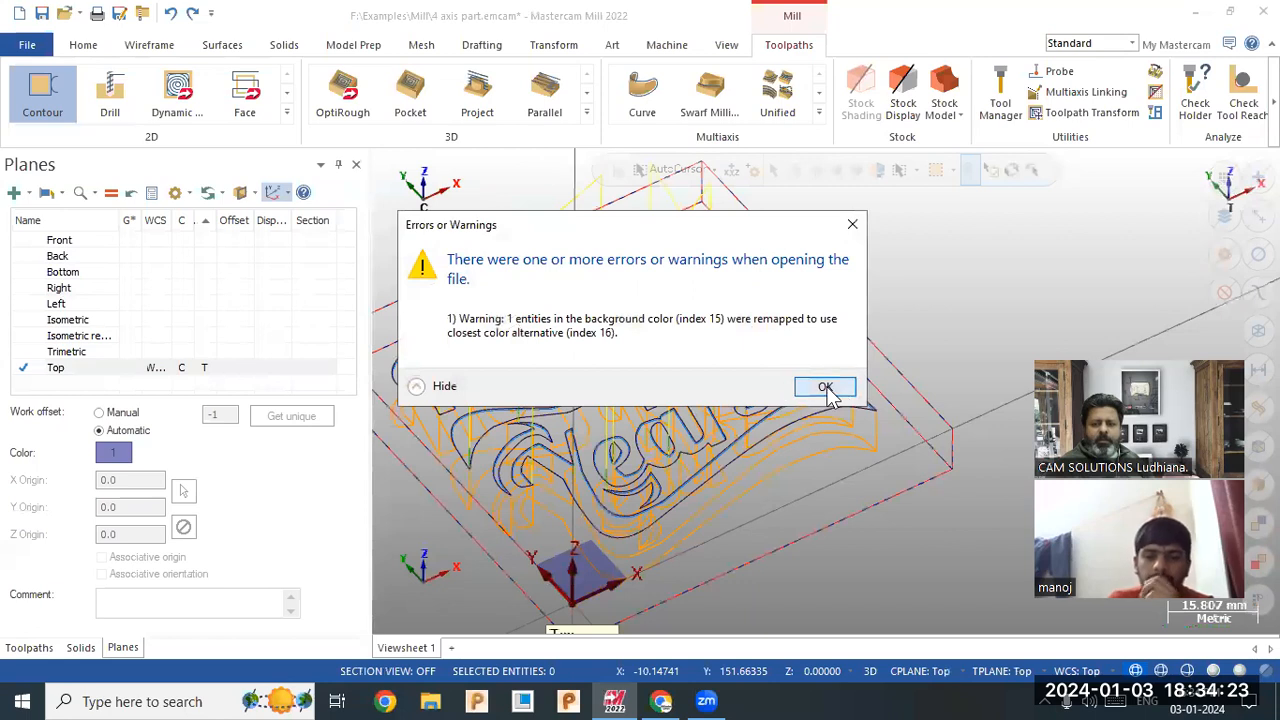
left_click(823, 385)
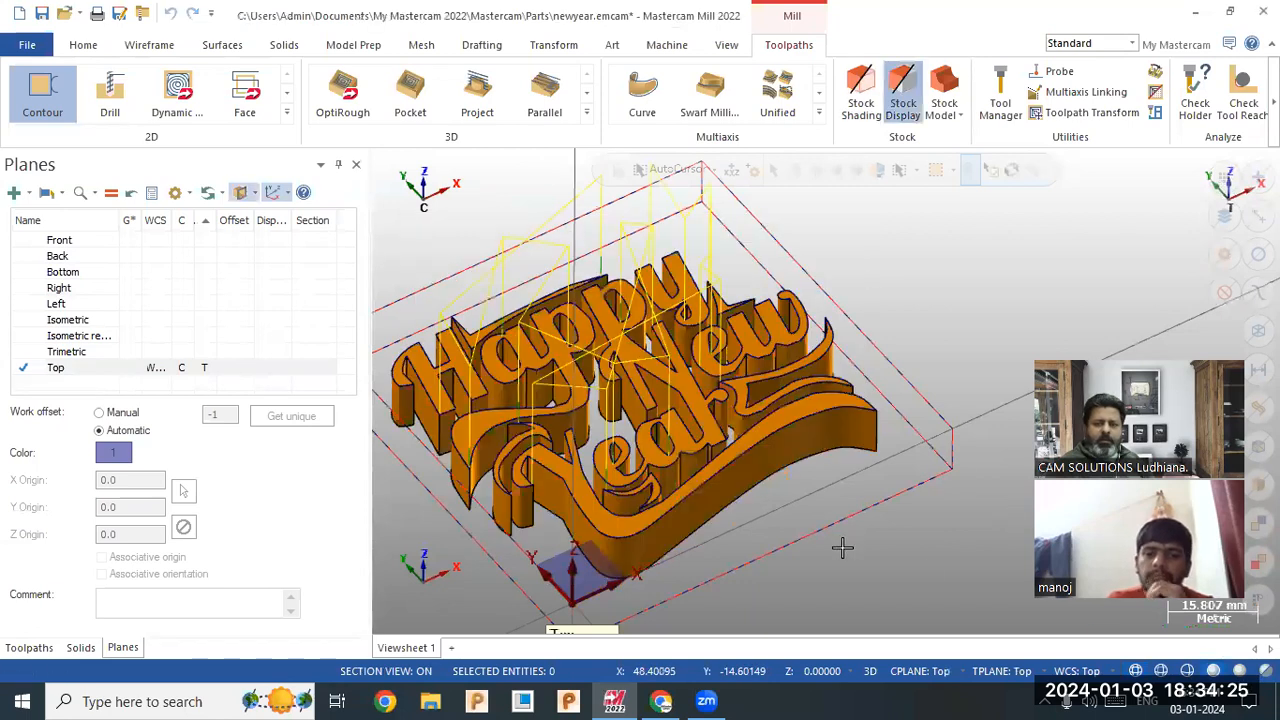
Select Toolpath Group-1 and turn off the display of its Engraving Operation toolpath.
left_click(30, 648)
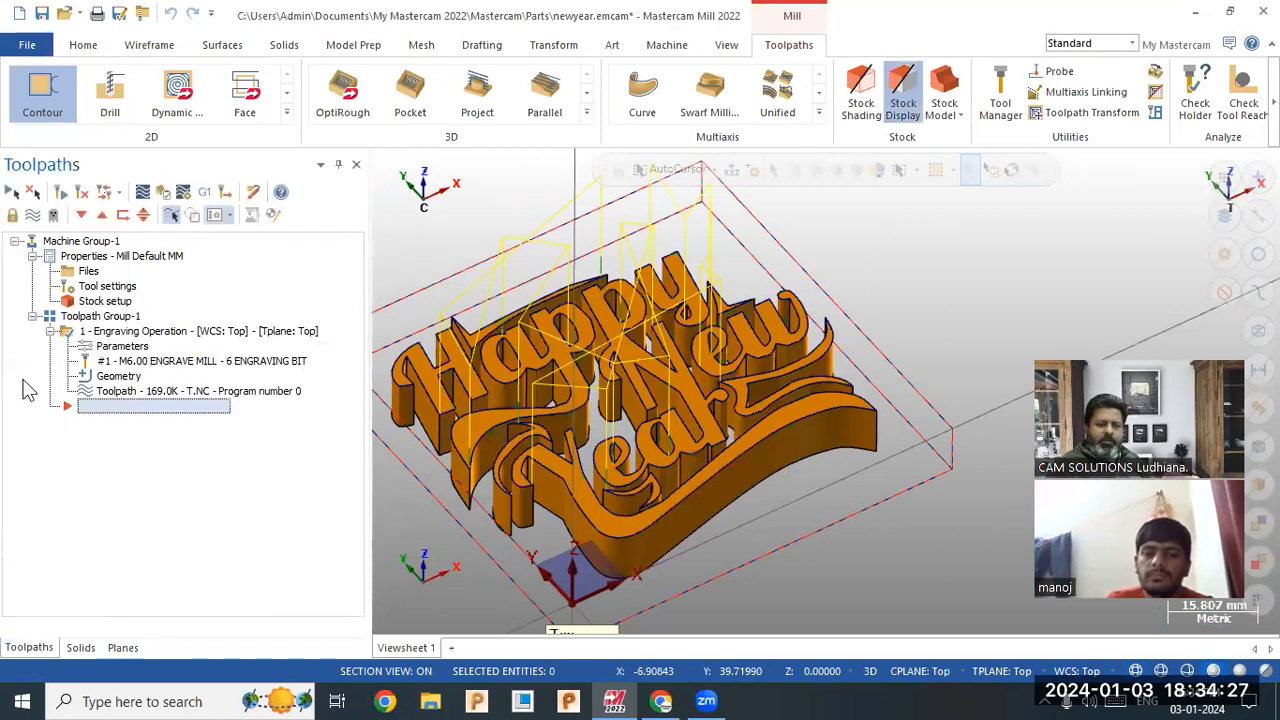
left_click(90, 316)
left_click(32, 214)
middle_click_drag(840, 287, 860, 289)
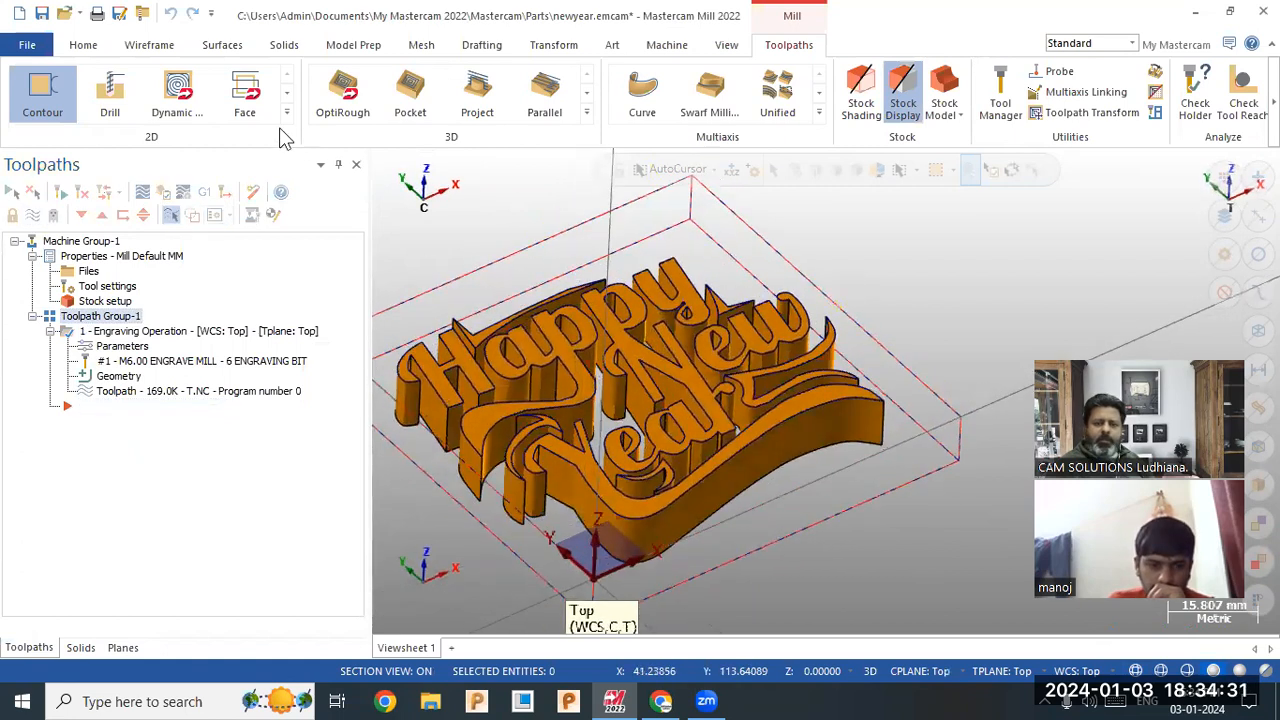
Start a Contour toolpath and area-chain the joined letter region through the N of "New", plus the adjoining "ew".
left_click(43, 92)
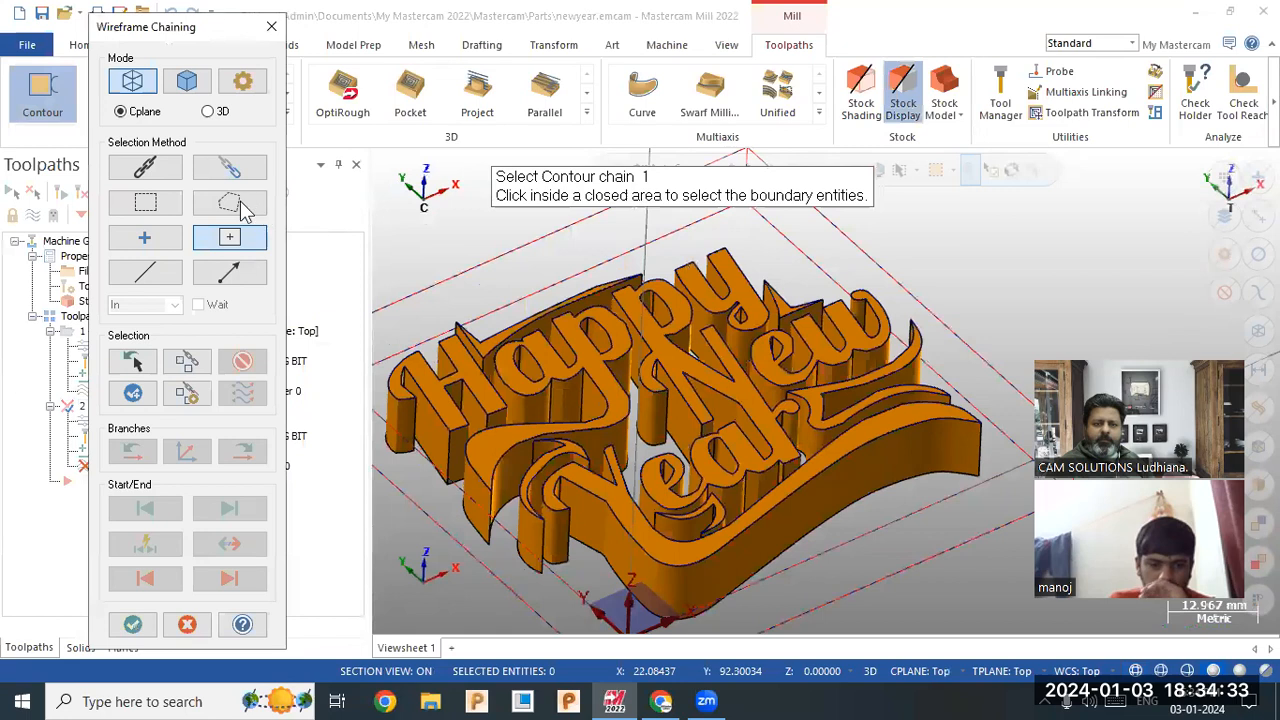
left_click(232, 243)
scroll(750, 388, "up", 2)
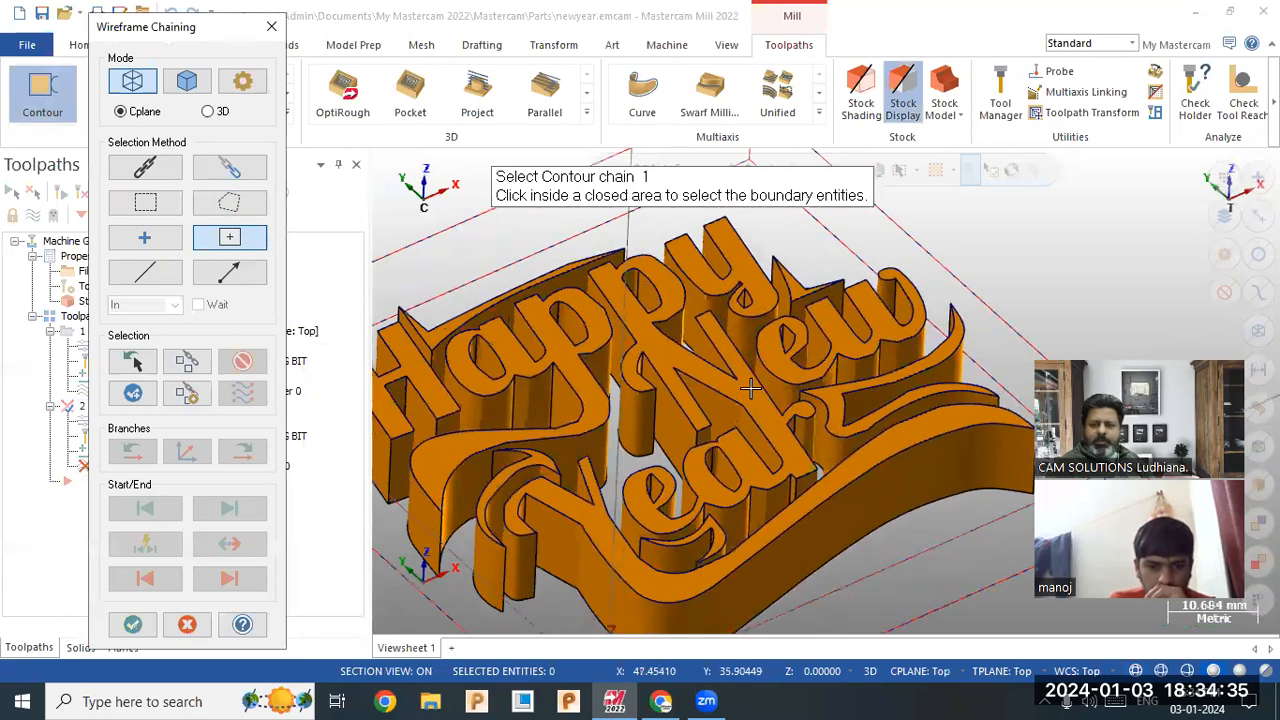
left_click(750, 388)
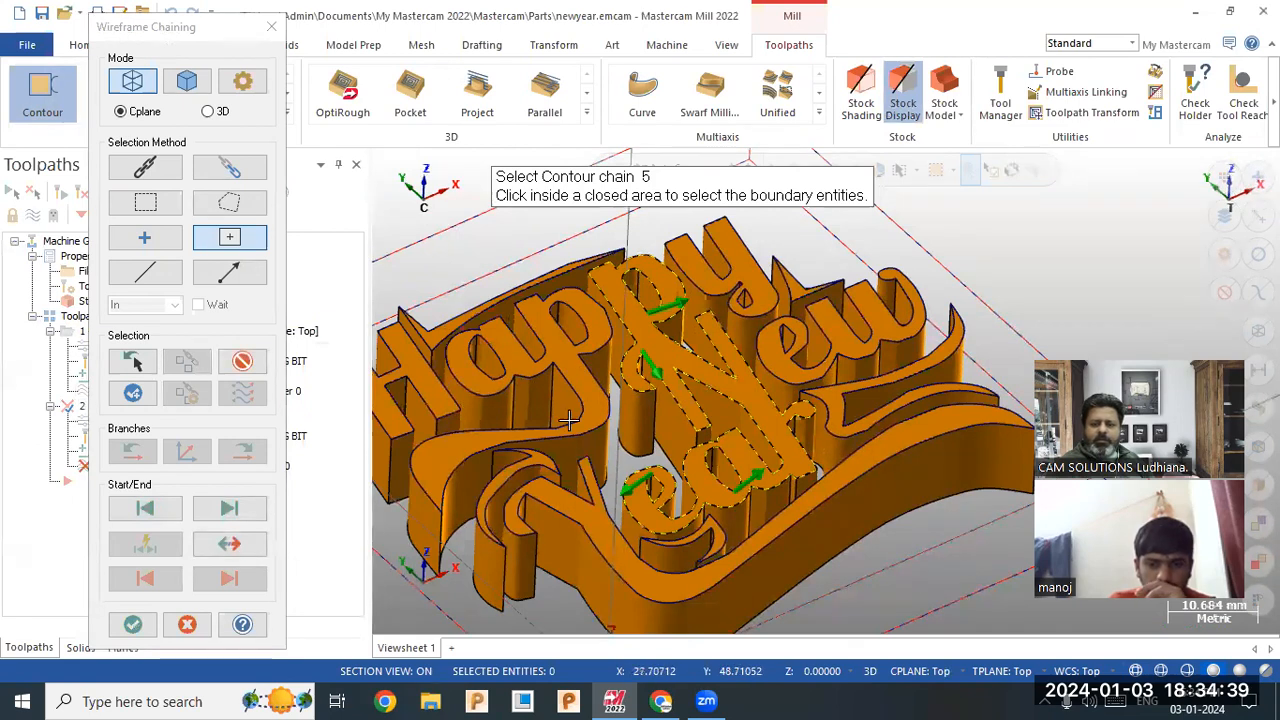
left_click(880, 320)
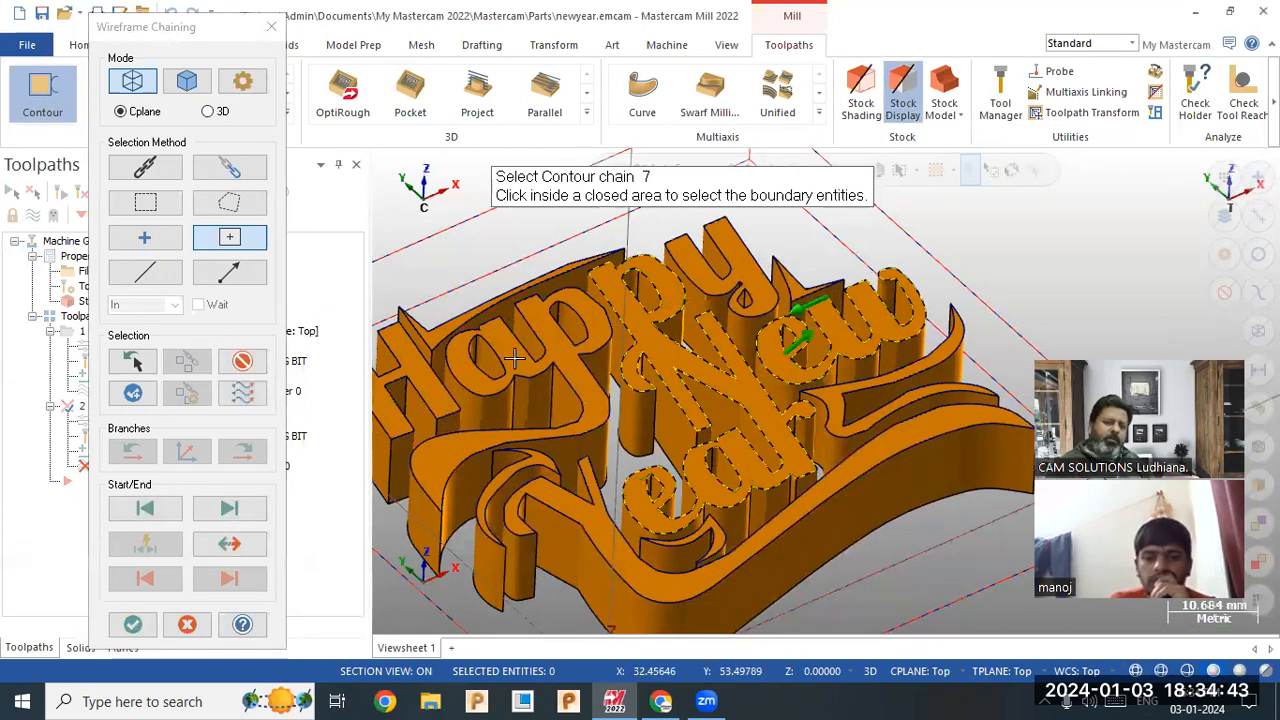
Unselect all the area chains picked on the lettering.
left_click(244, 362)
left_click(244, 362)
left_click(244, 362)
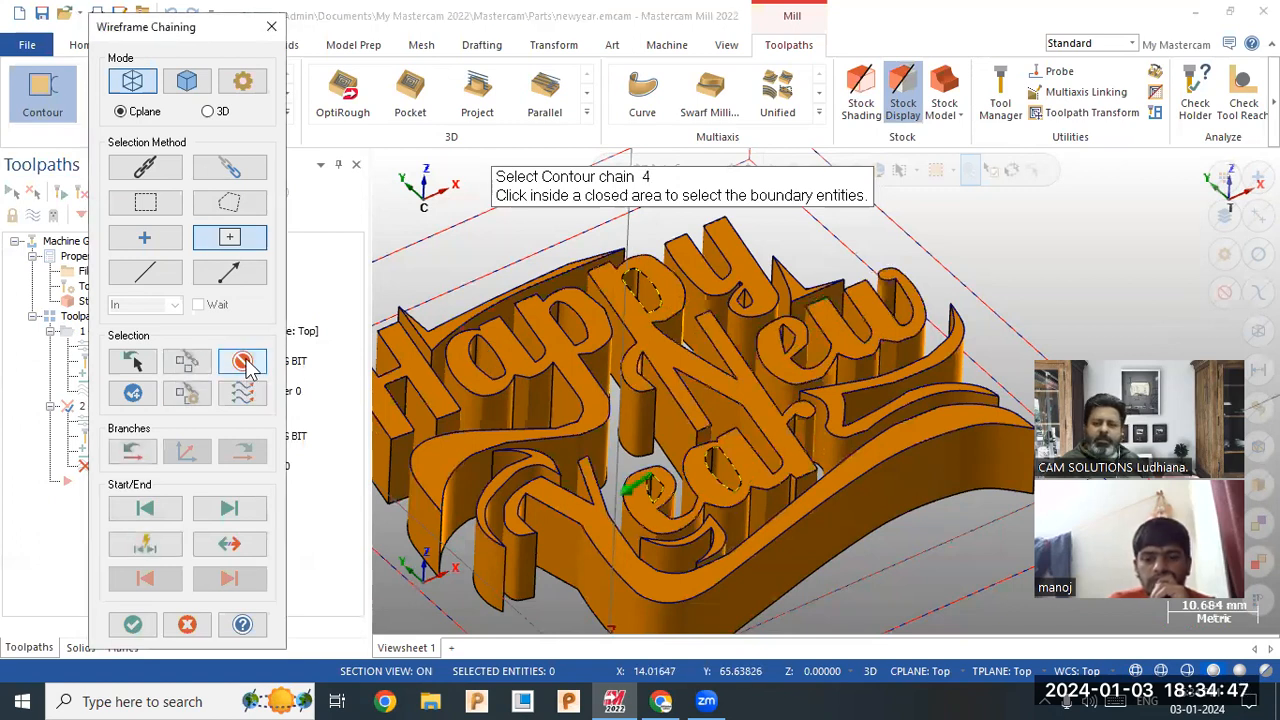
left_click(244, 362)
left_click(244, 362)
left_click(244, 362)
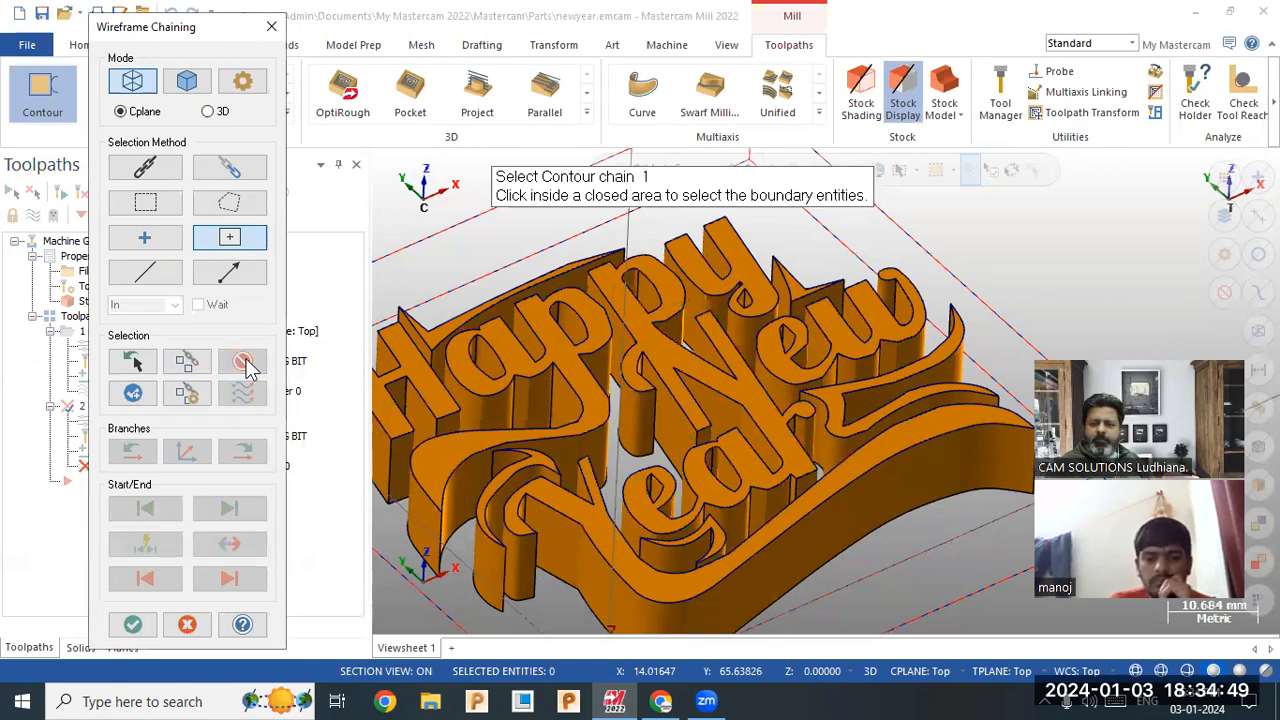
Chain individual edges around the Y of "Year" and its long lower swoosh using Single selection, and accept the five chains.
left_click(160, 280)
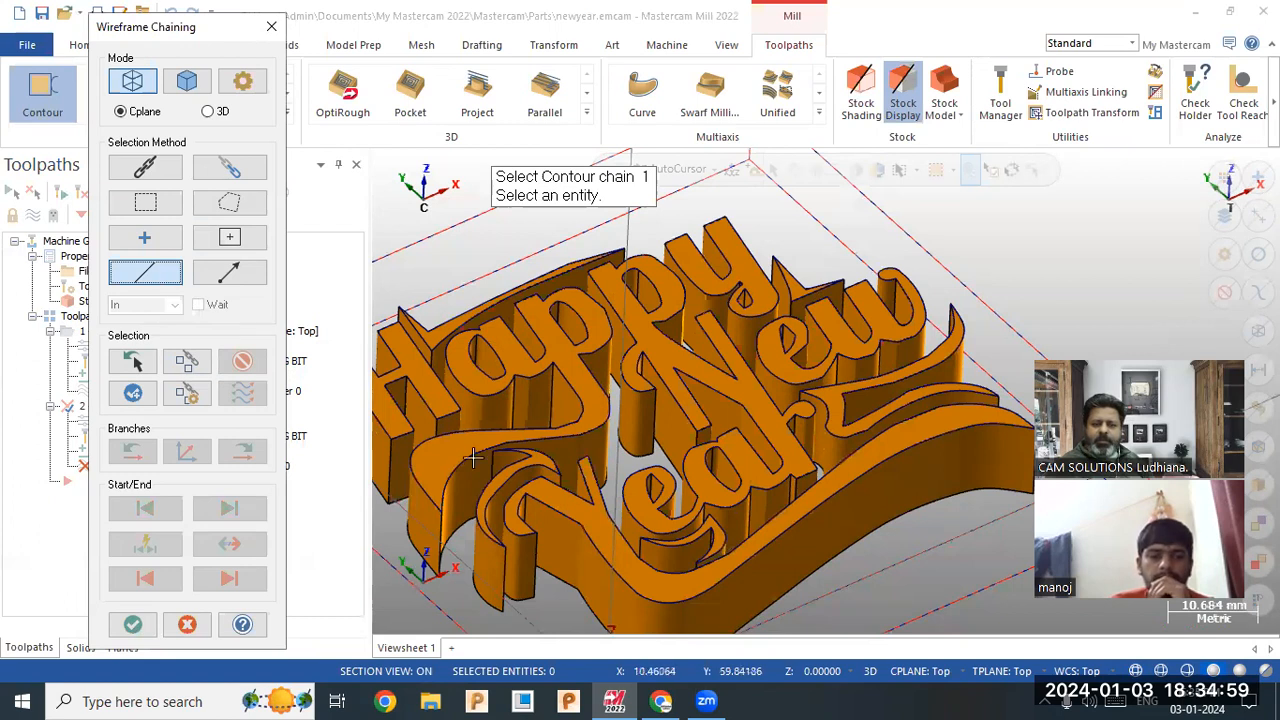
left_click(570, 506)
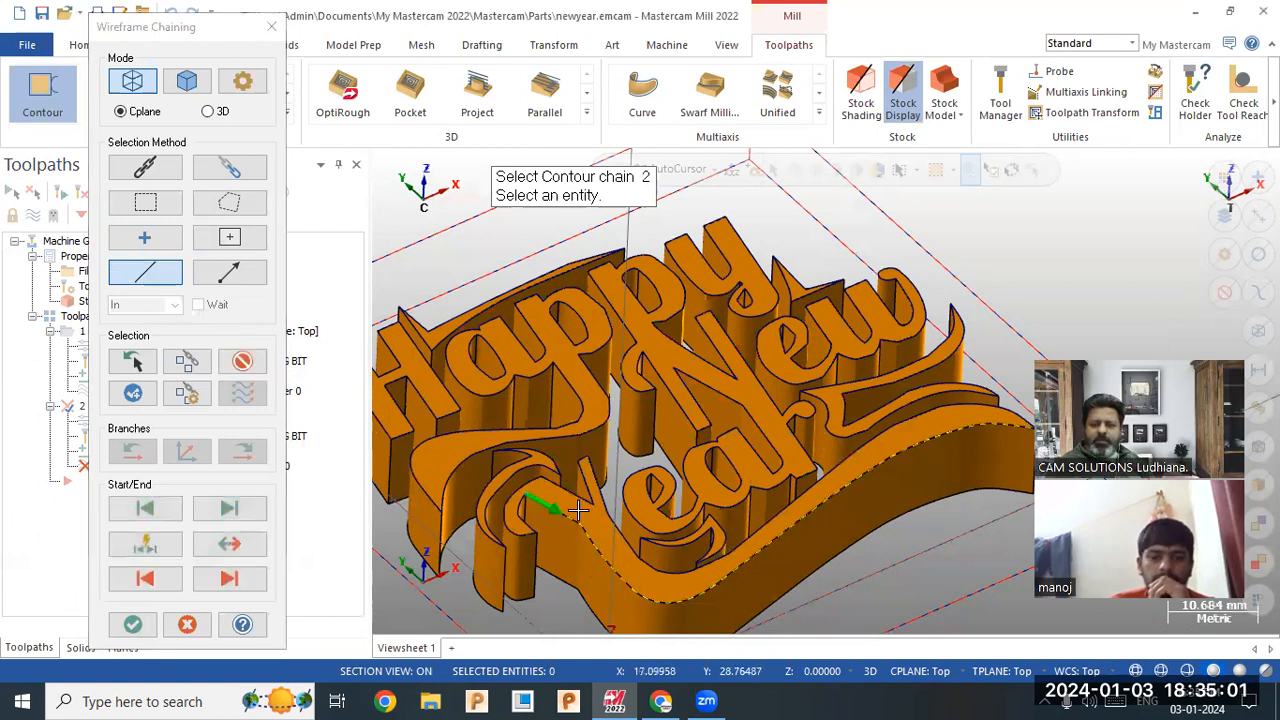
left_click(521, 513)
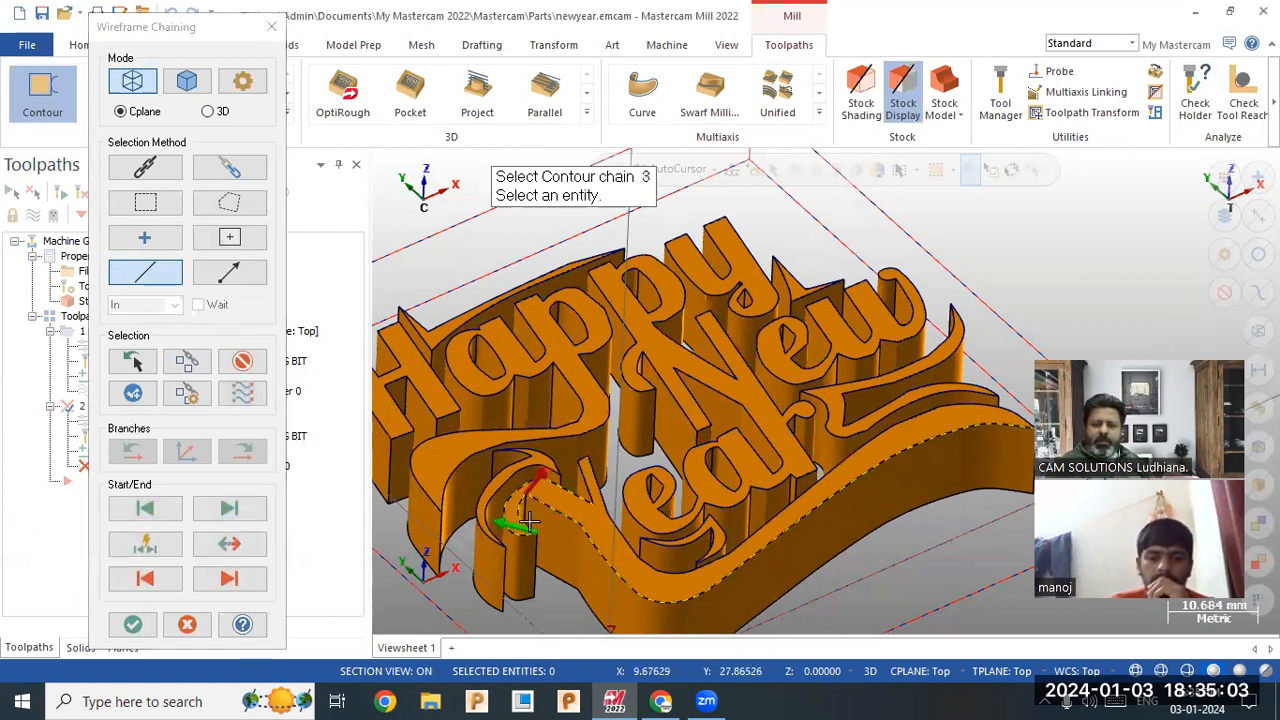
left_click(605, 528)
left_click(590, 478)
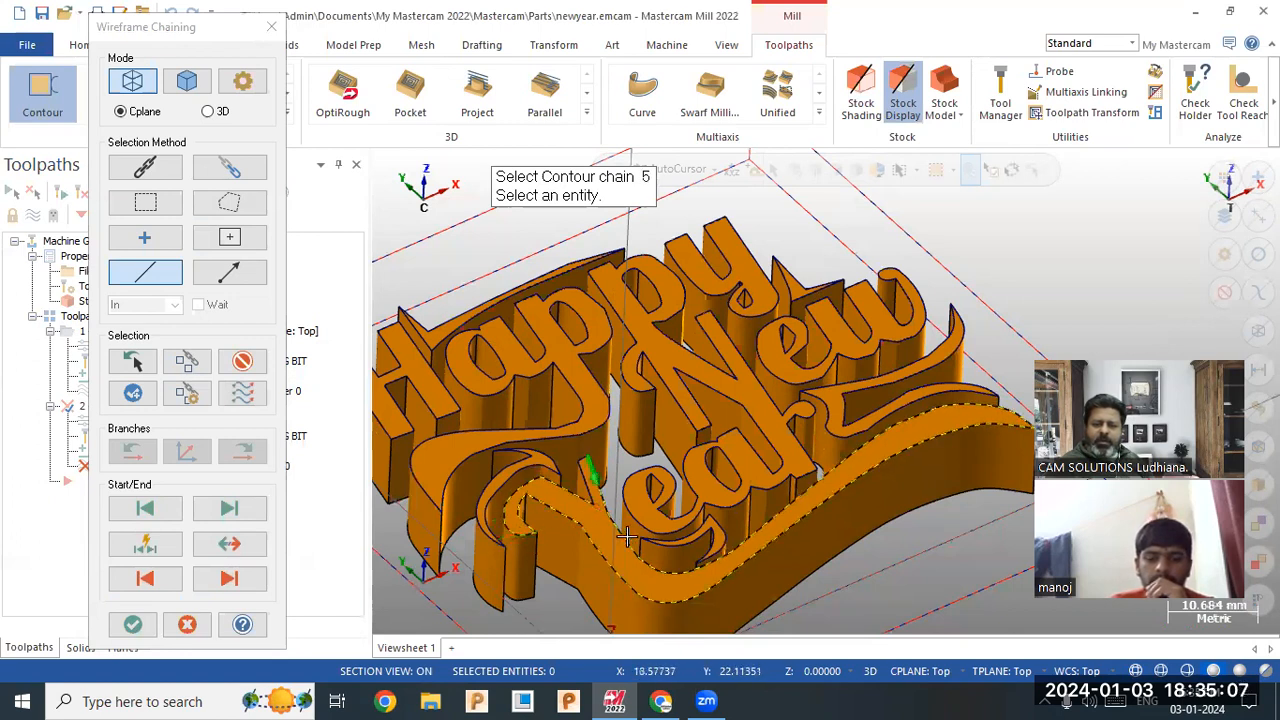
left_click(593, 537)
left_click(132, 624)
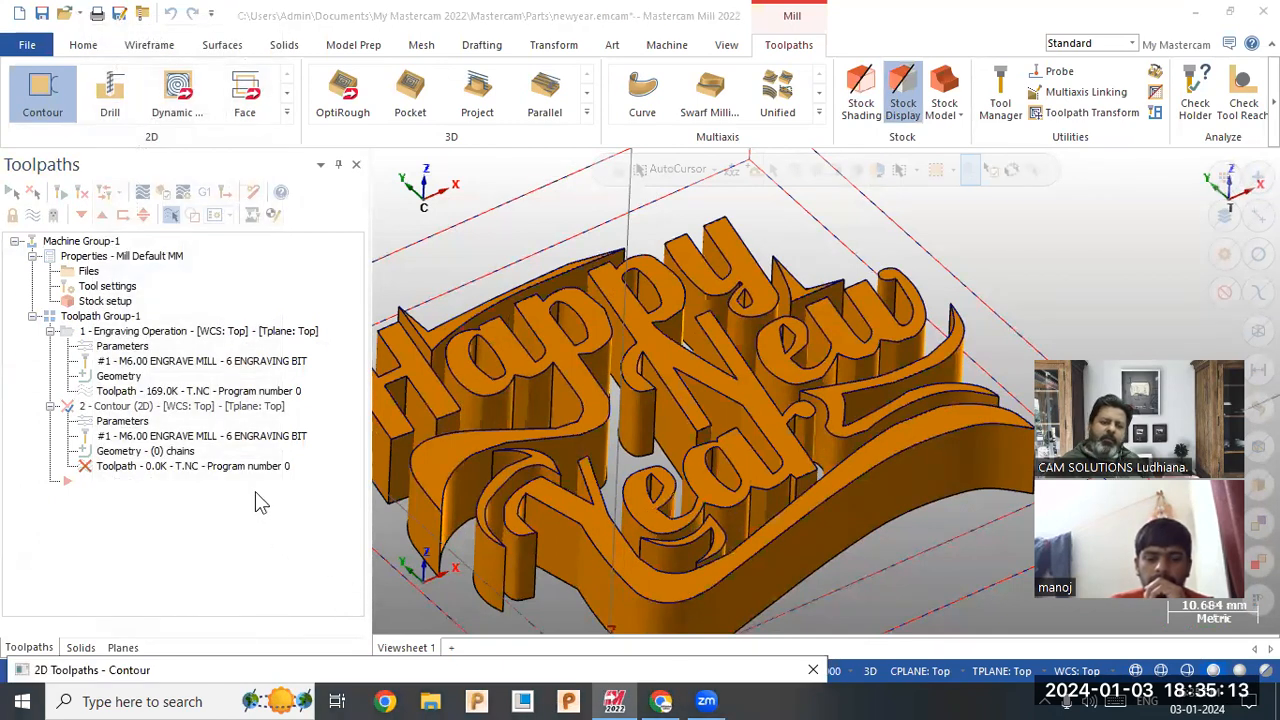
Generate the 2D Contour toolpath from the single-entity chains and inspect its passes around the lettering.
middle_click_drag(688, 286, 573, 532)
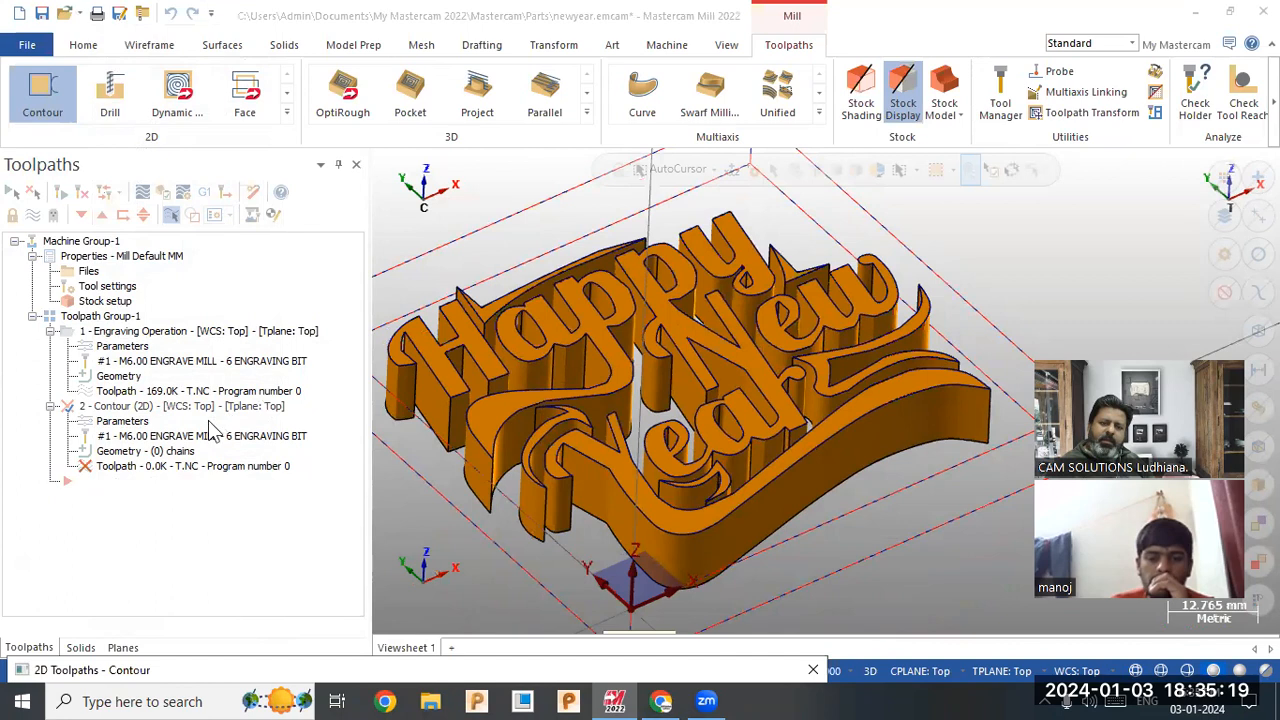
left_click(134, 418)
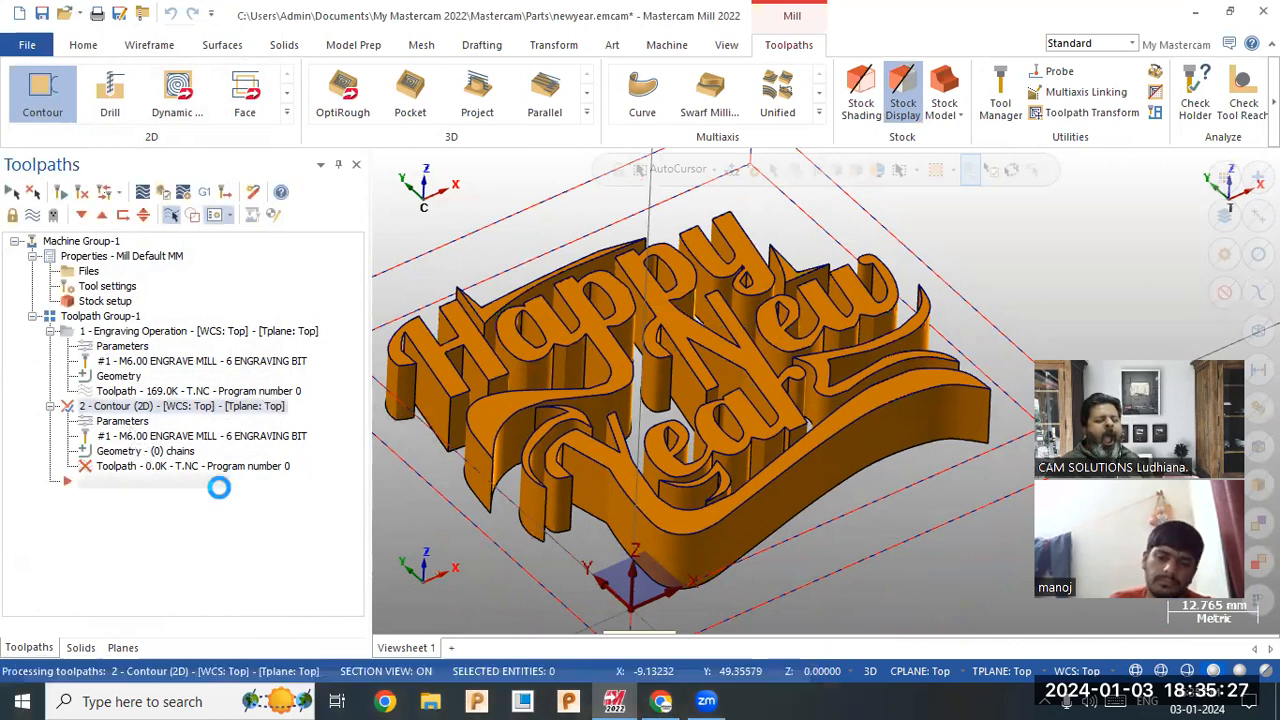
middle_click_drag(582, 395, 515, 415)
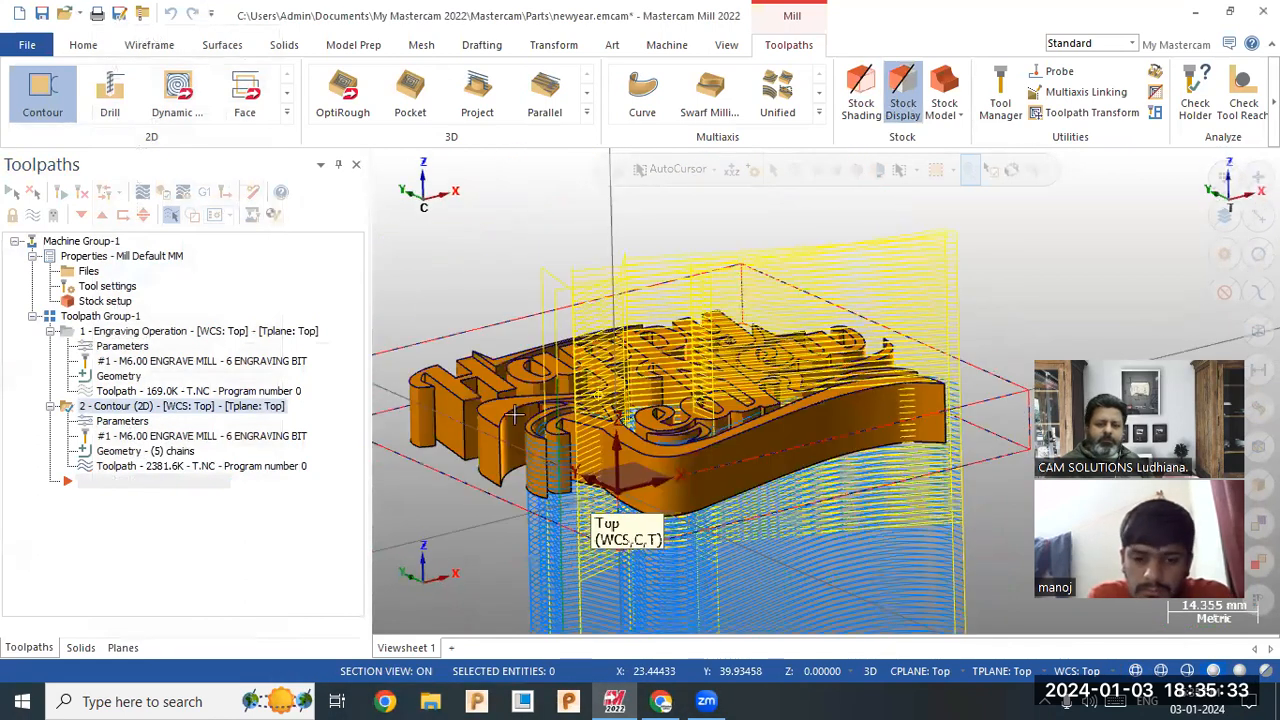
Reopen and close the Contour operation's parameters, and delete the operation from Toolpath Group-1.
left_click(116, 424)
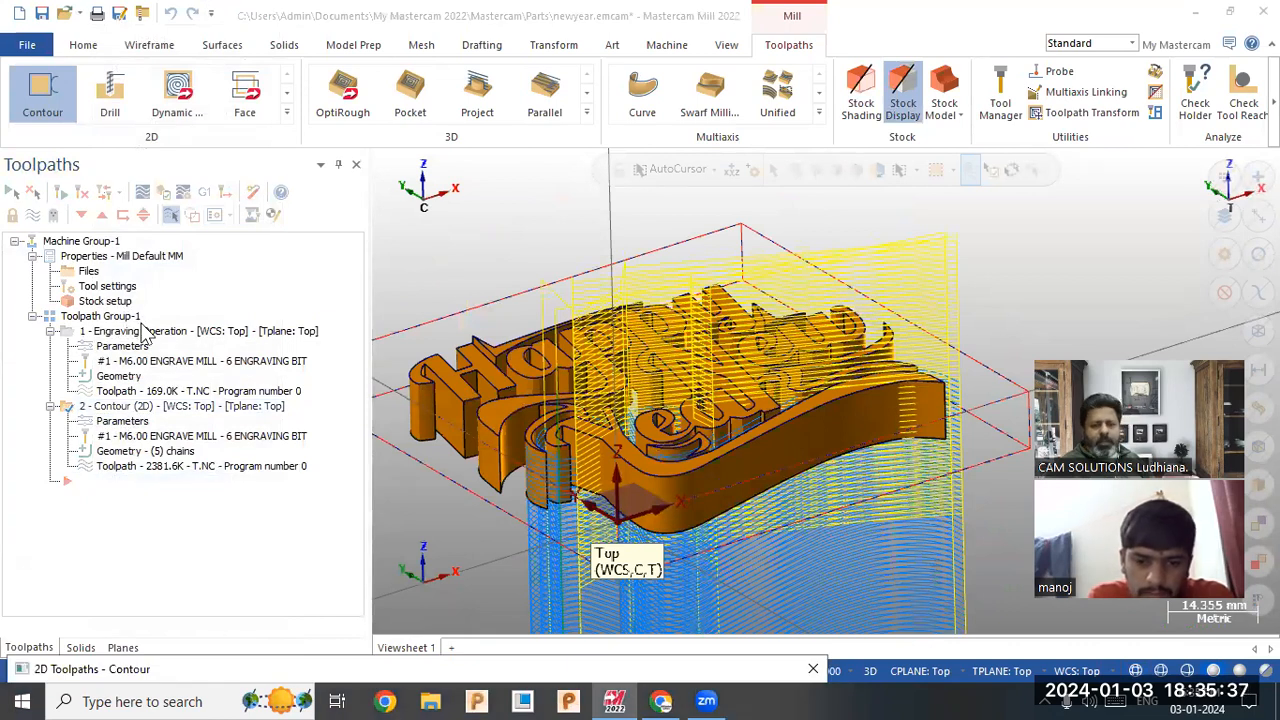
right_click(152, 406)
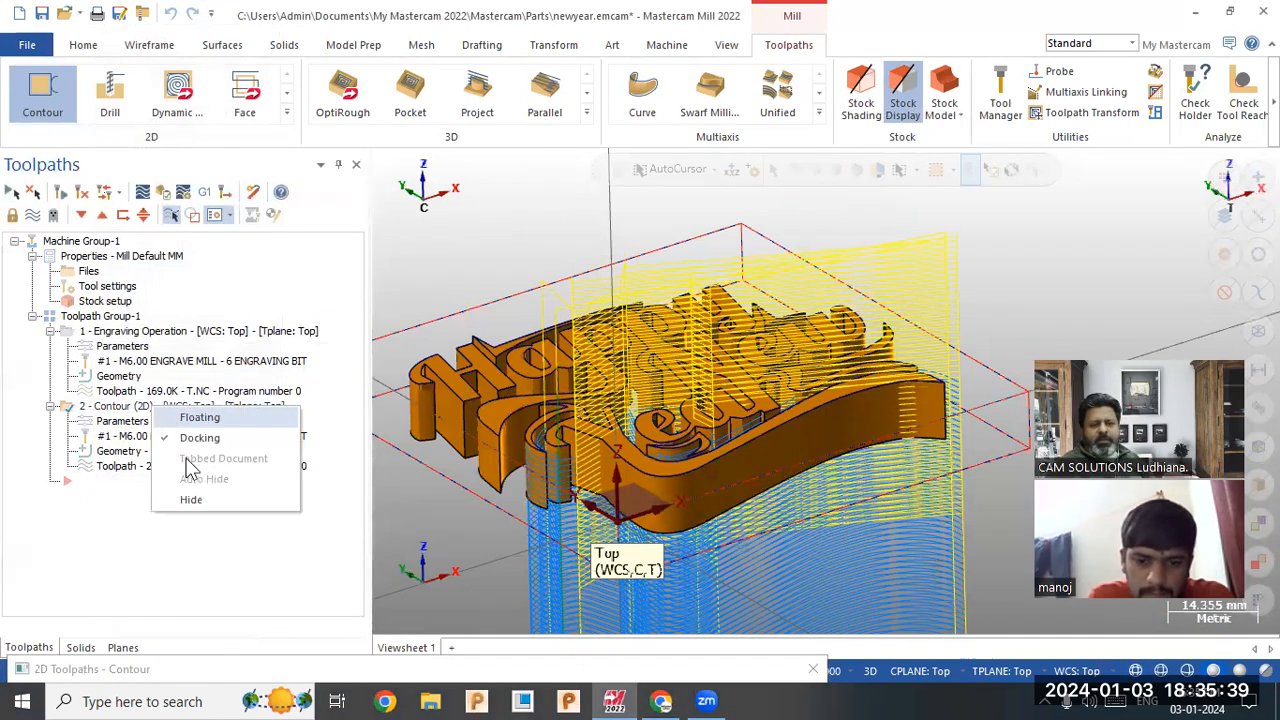
left_click(114, 425)
left_click(113, 408)
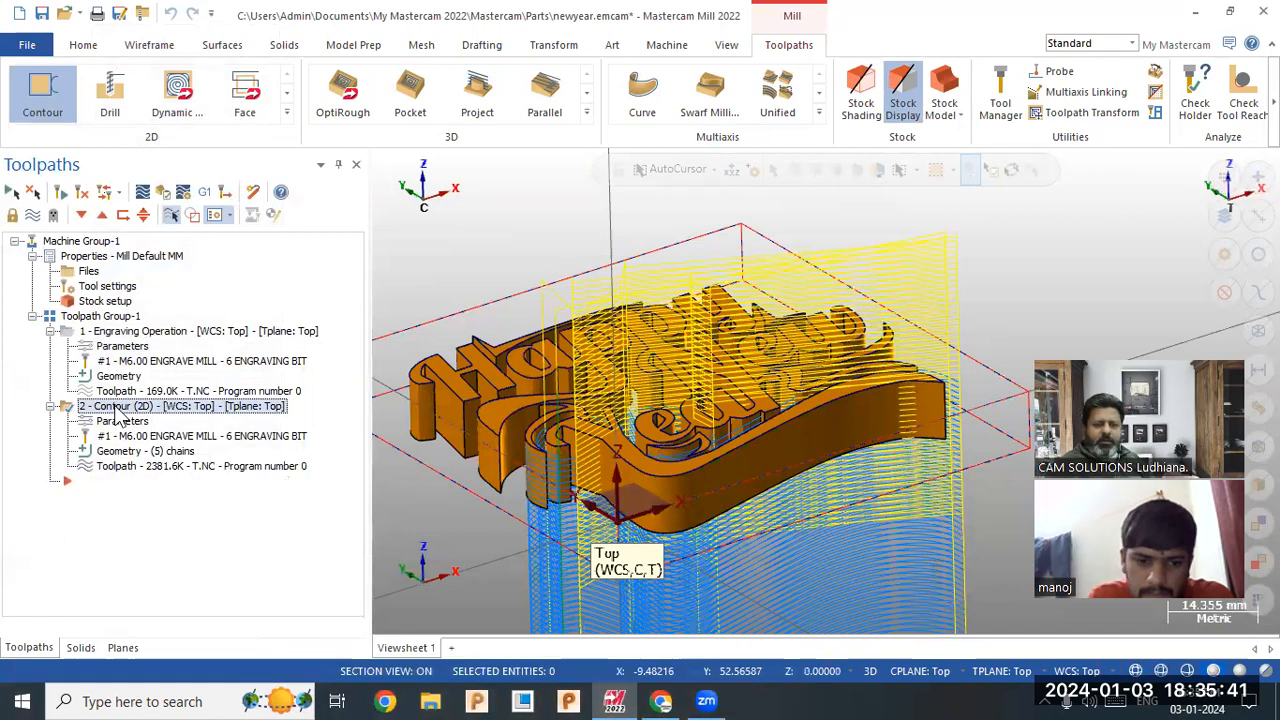
right_click(114, 408)
left_click(176, 376)
left_click(703, 416)
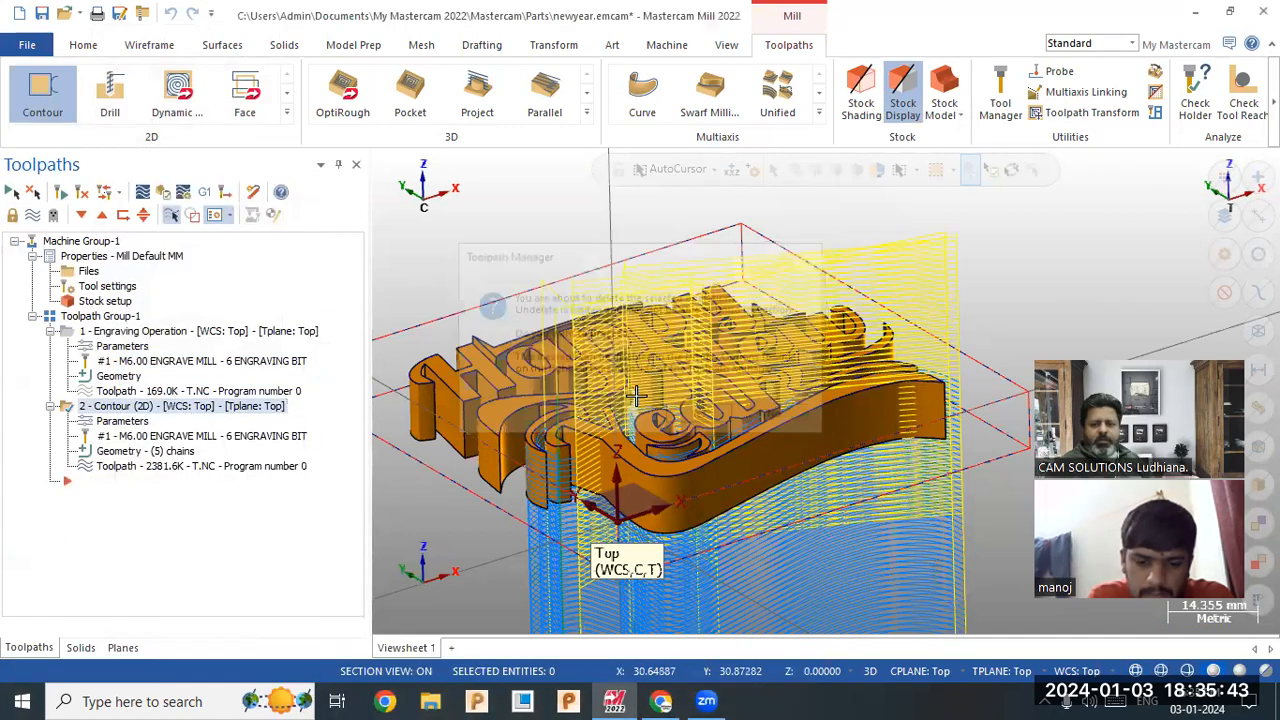
In a new Contour toolpath viewed from Top, chain the outlines crossed by a diagonal Vector through "Year" and "New", and unselect them.
middle_click_drag(551, 298, 557, 306)
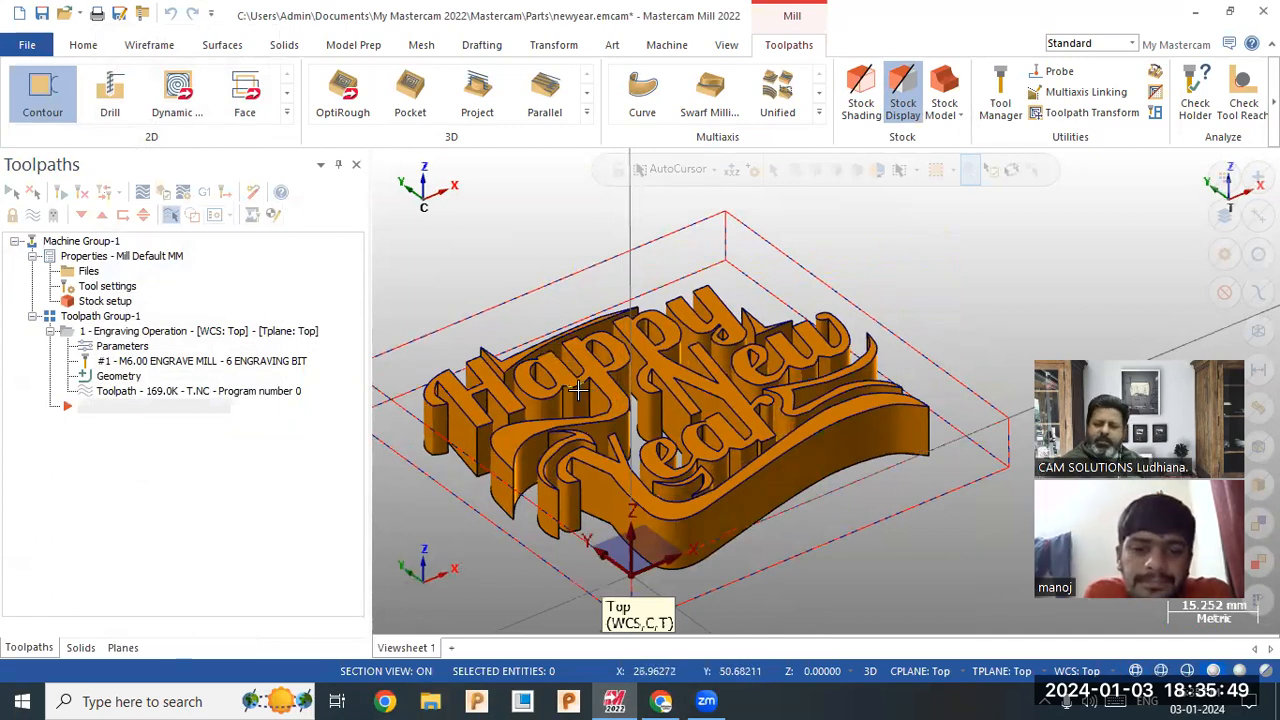
left_click(70, 116)
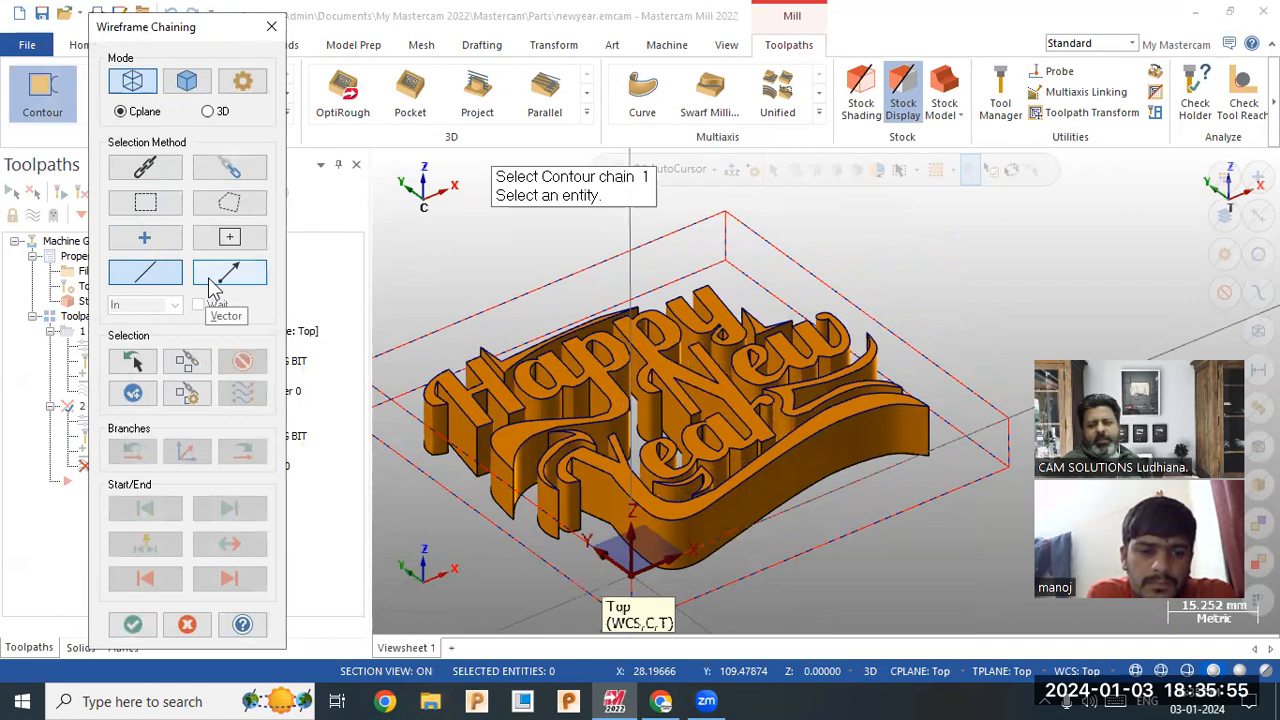
middle_click_drag(489, 277, 487, 283)
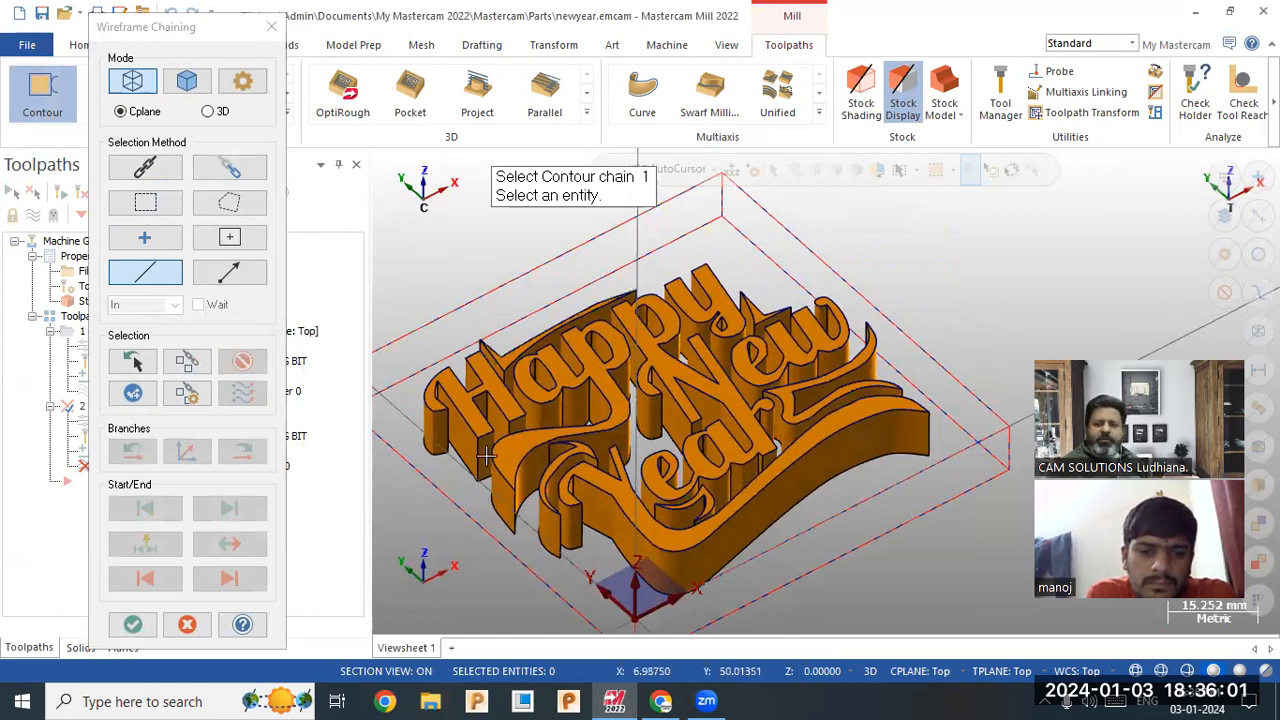
scroll(455, 432, "up", 2)
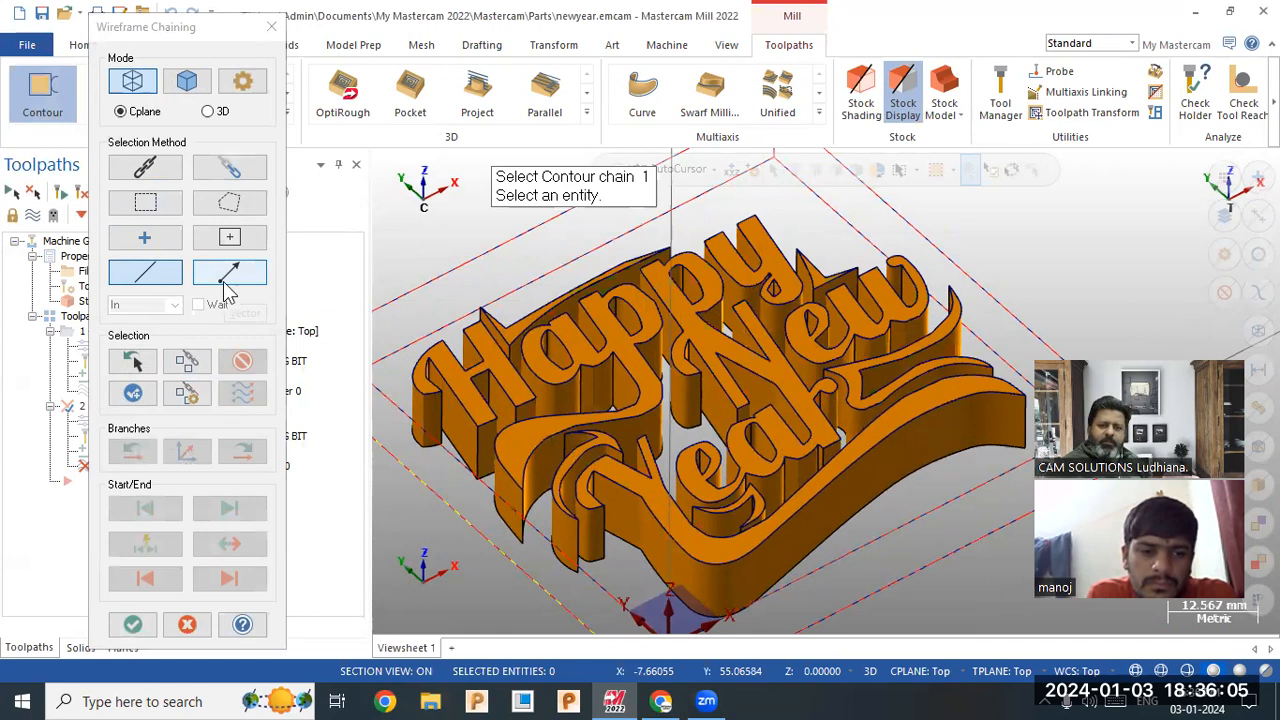
right_click(994, 249)
left_click(1003, 349)
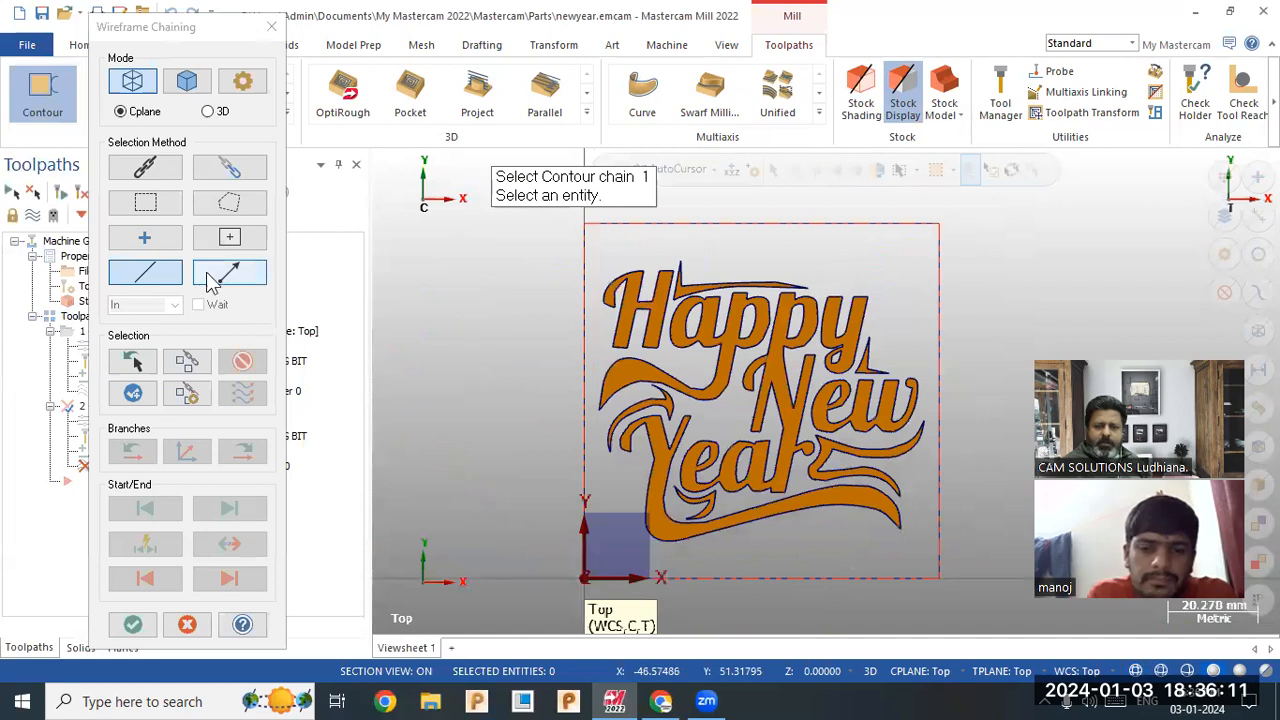
left_click(214, 279)
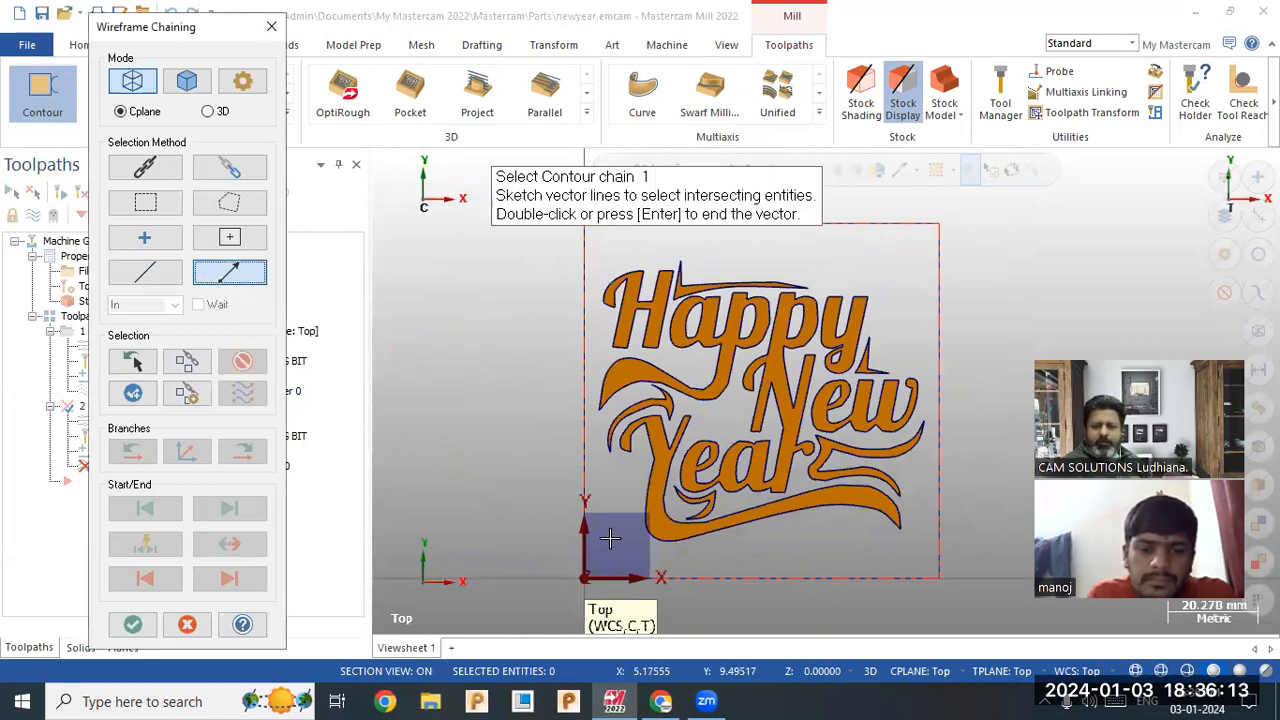
left_click(665, 597)
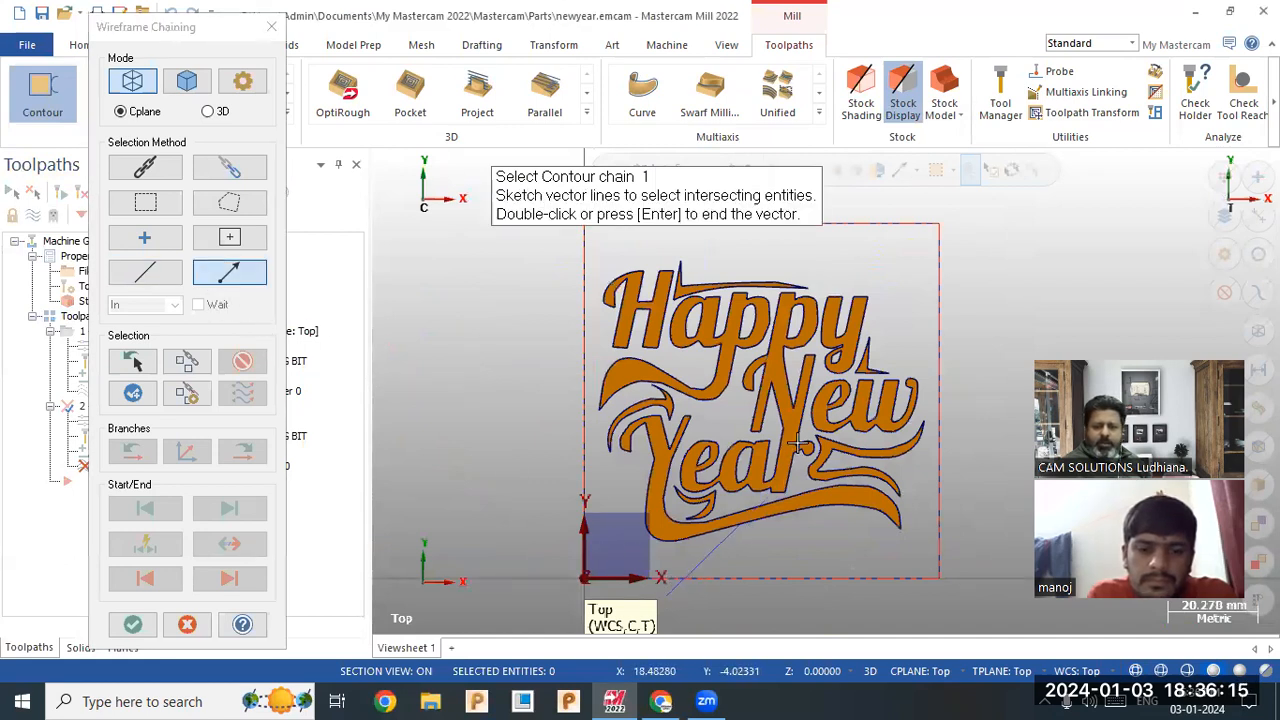
left_click(907, 317)
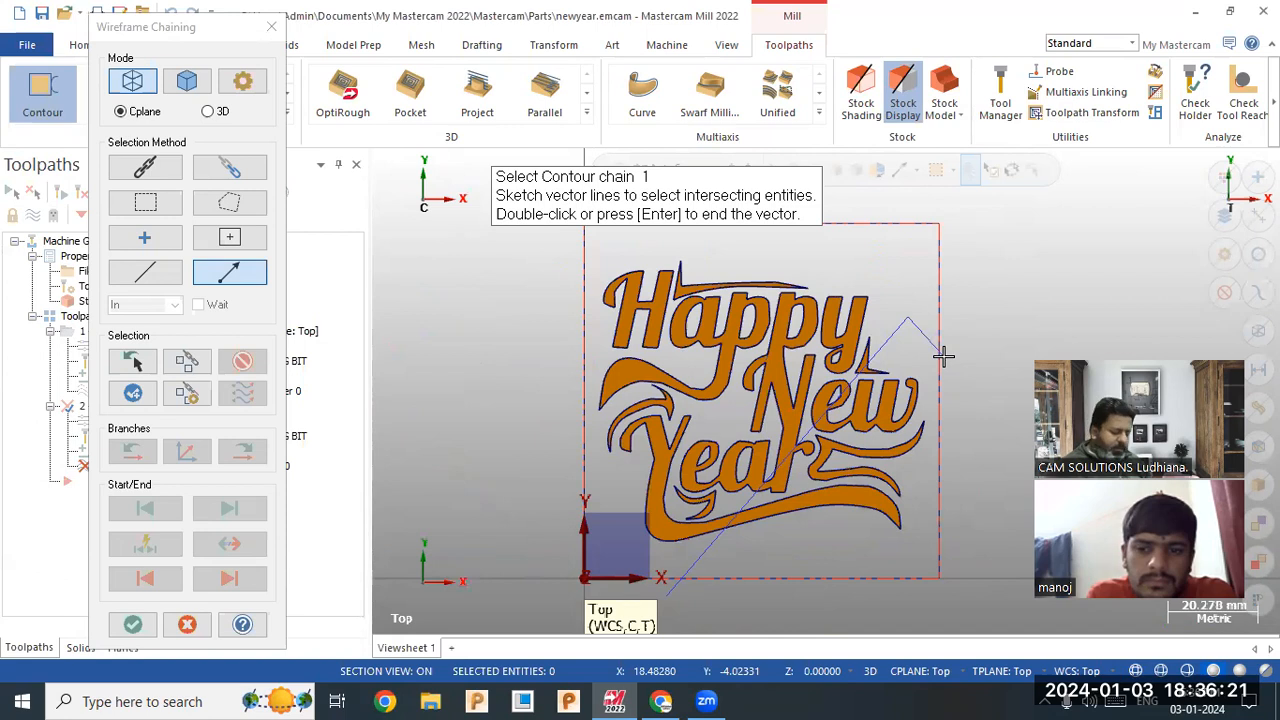
double_click(943, 355)
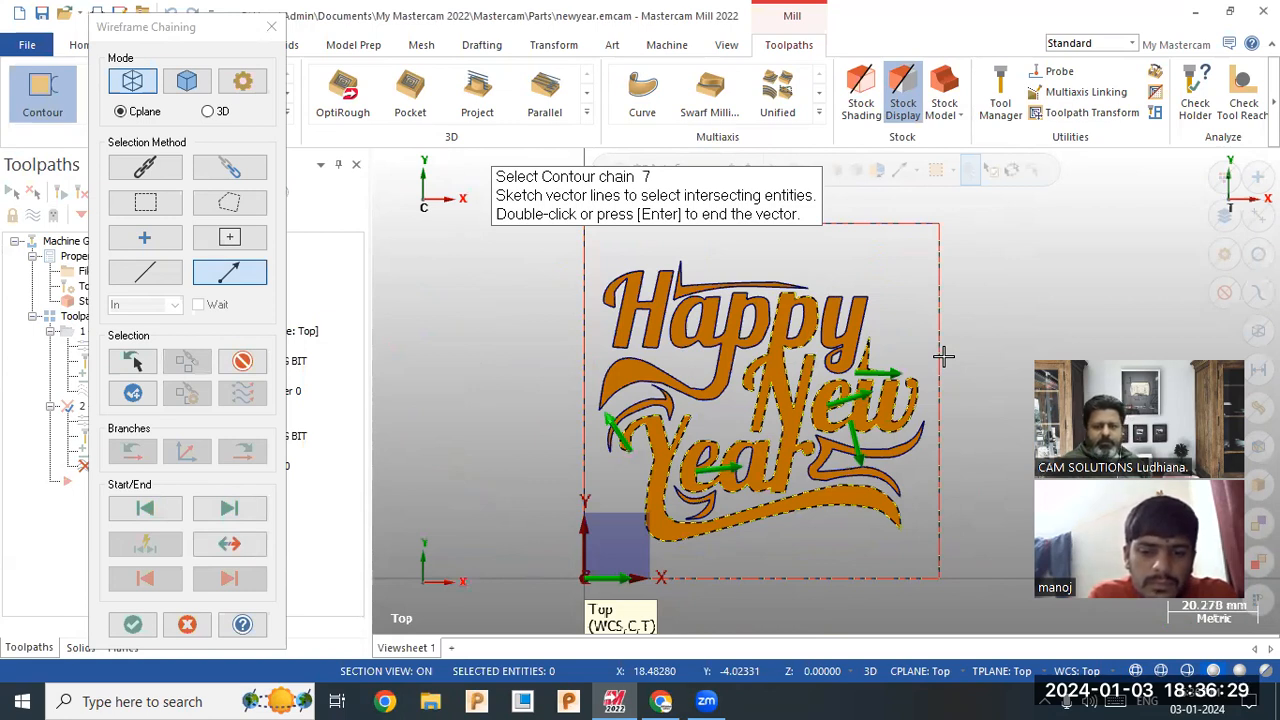
left_click(243, 361)
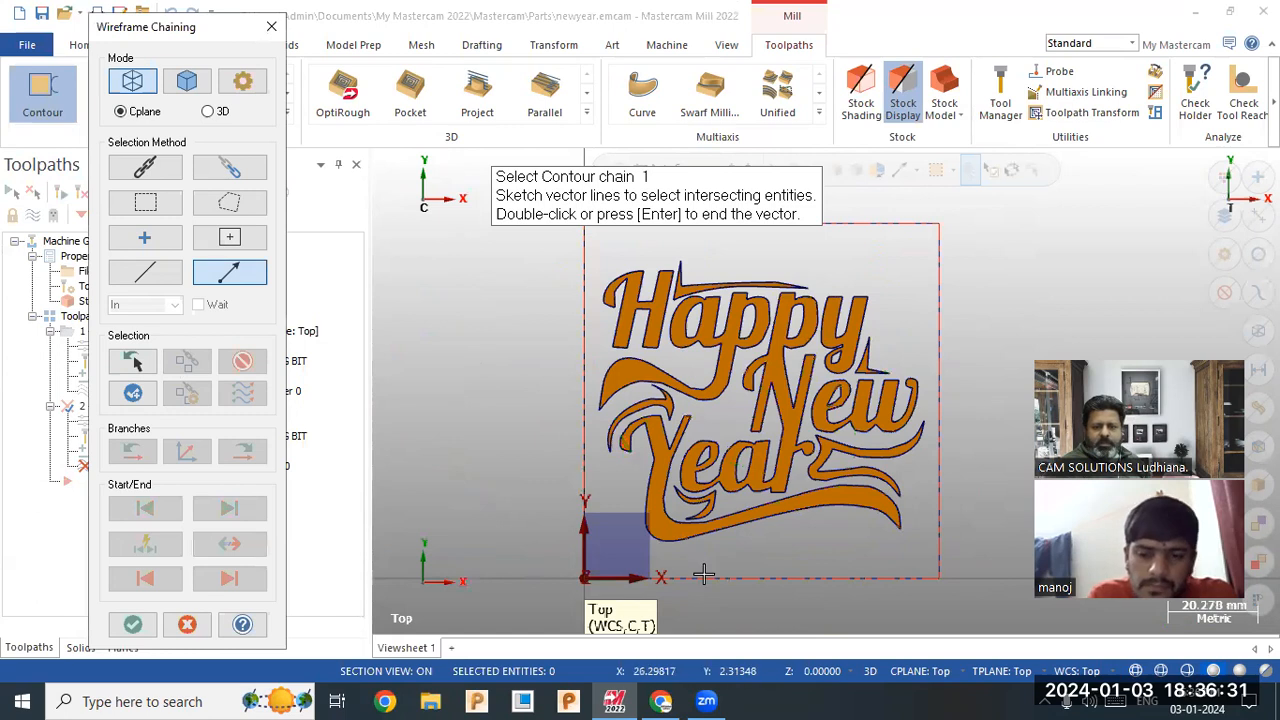
Chain the outlines crossed by a multi-segment vector from below the long swoosh up to the y of "Happy", and unselect them.
left_click(737, 505)
scroll(795, 485, "up", 3)
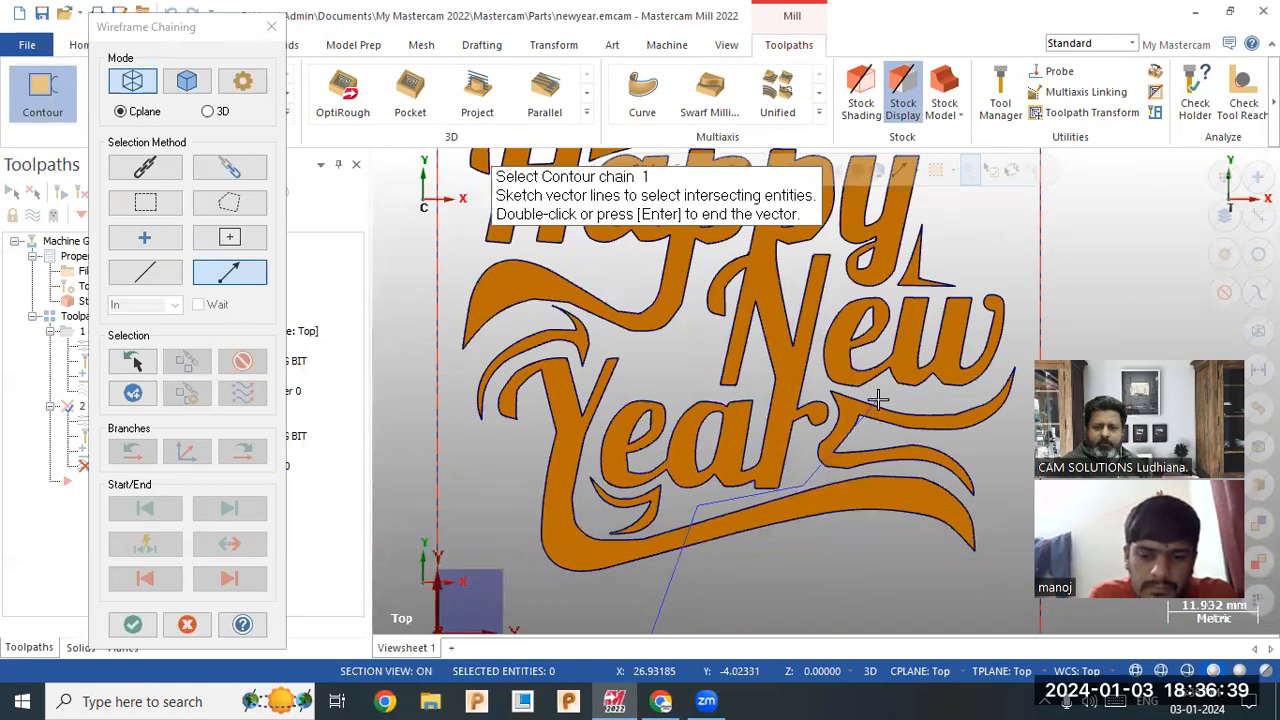
left_click(936, 268)
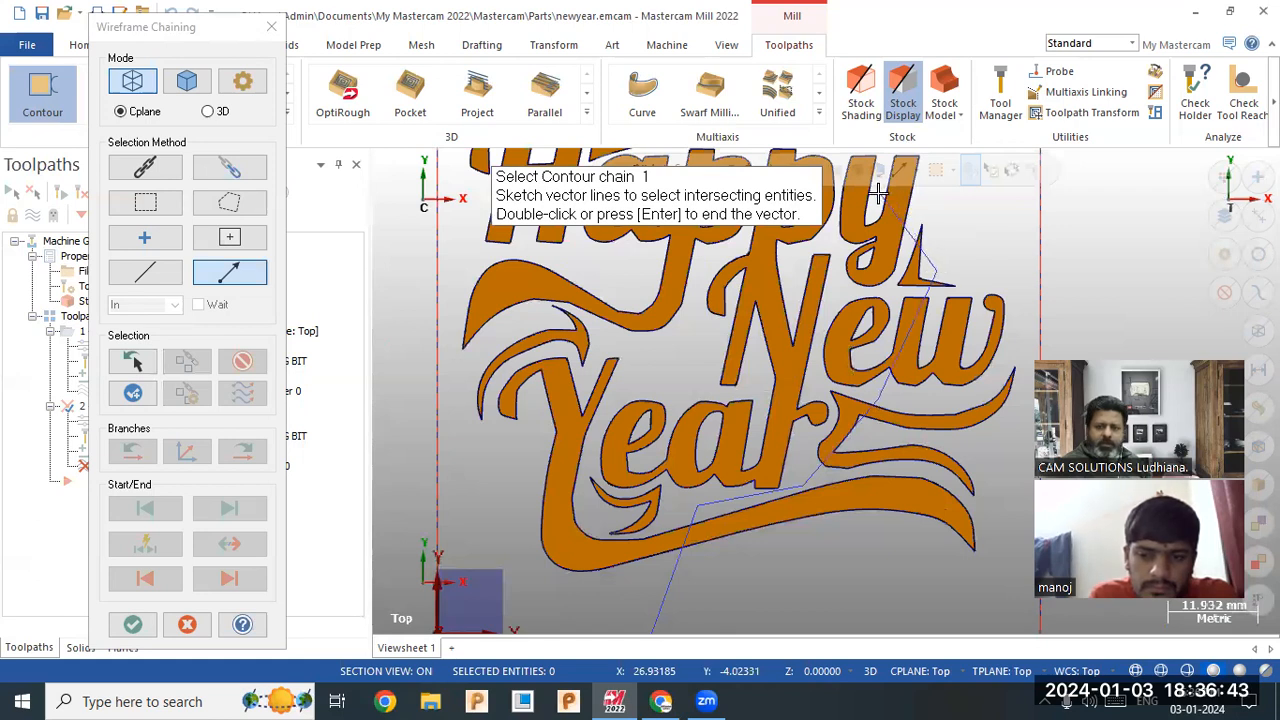
double_click(877, 193)
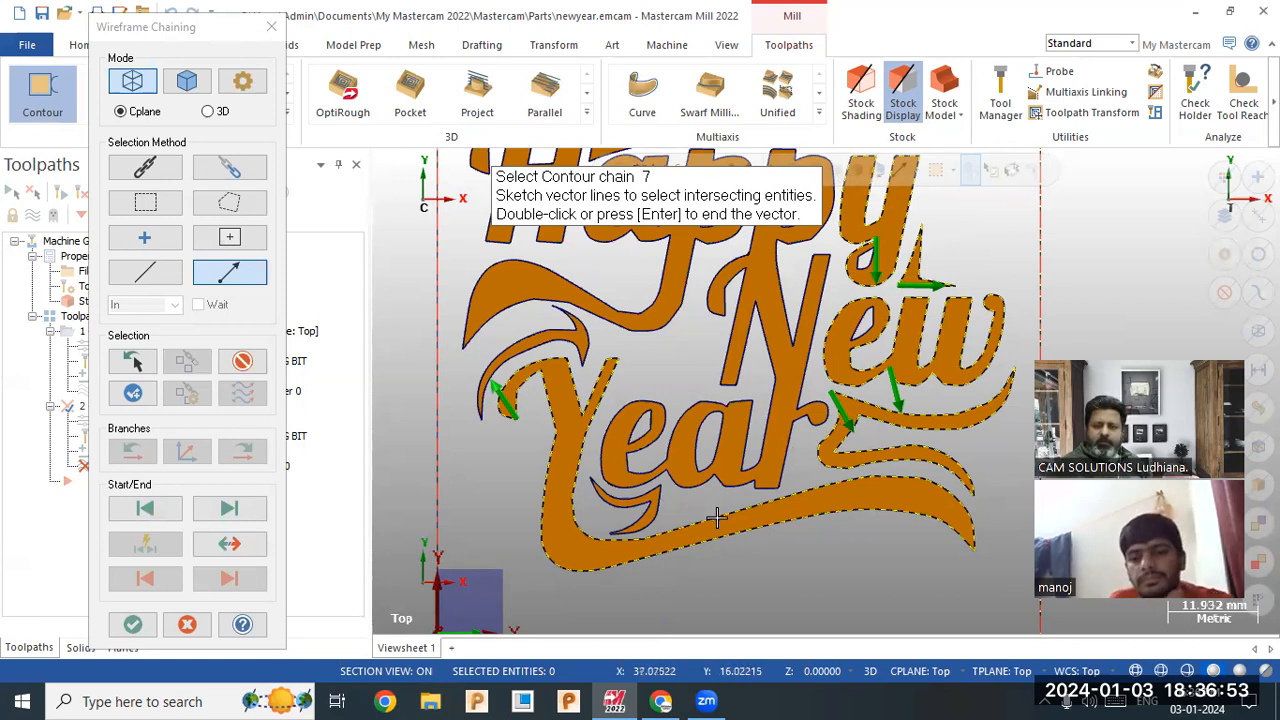
scroll(703, 508, "down", 2)
left_click(249, 366)
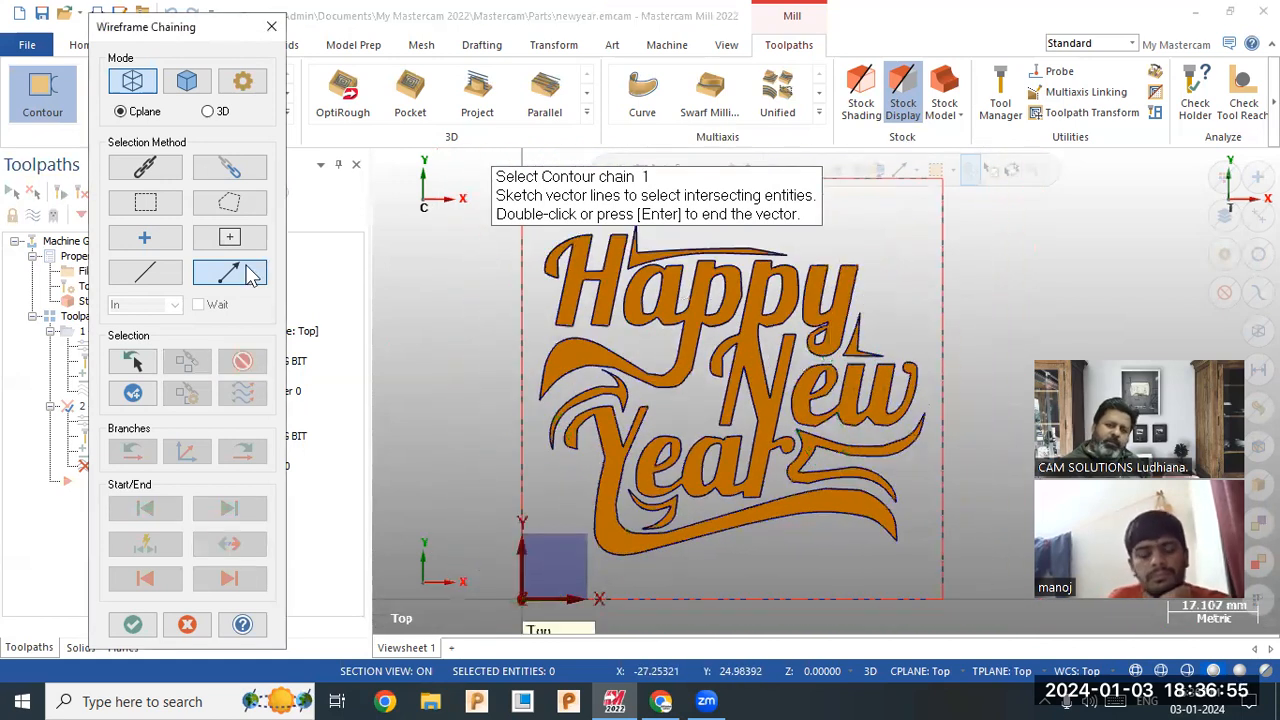
Chain the lettering with a vector running across "Happy", down through "New" and back across "Year", and unselect all the chains.
left_click(250, 275)
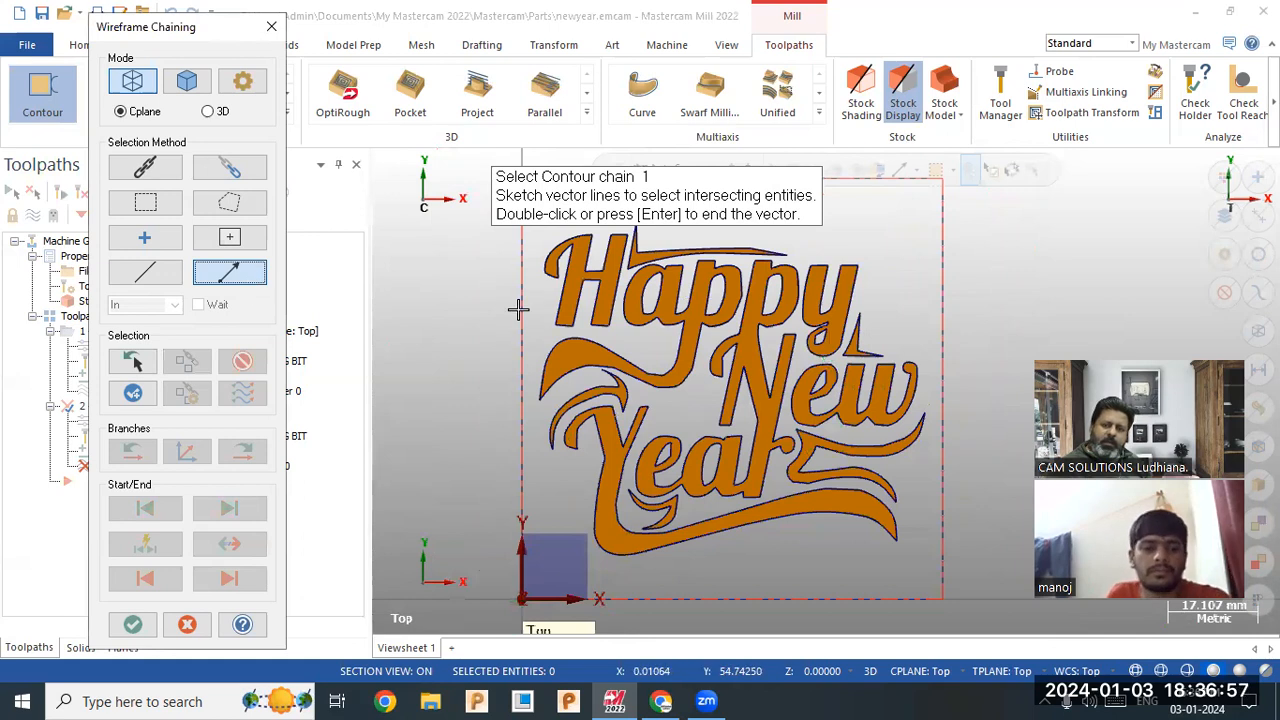
left_click(873, 306)
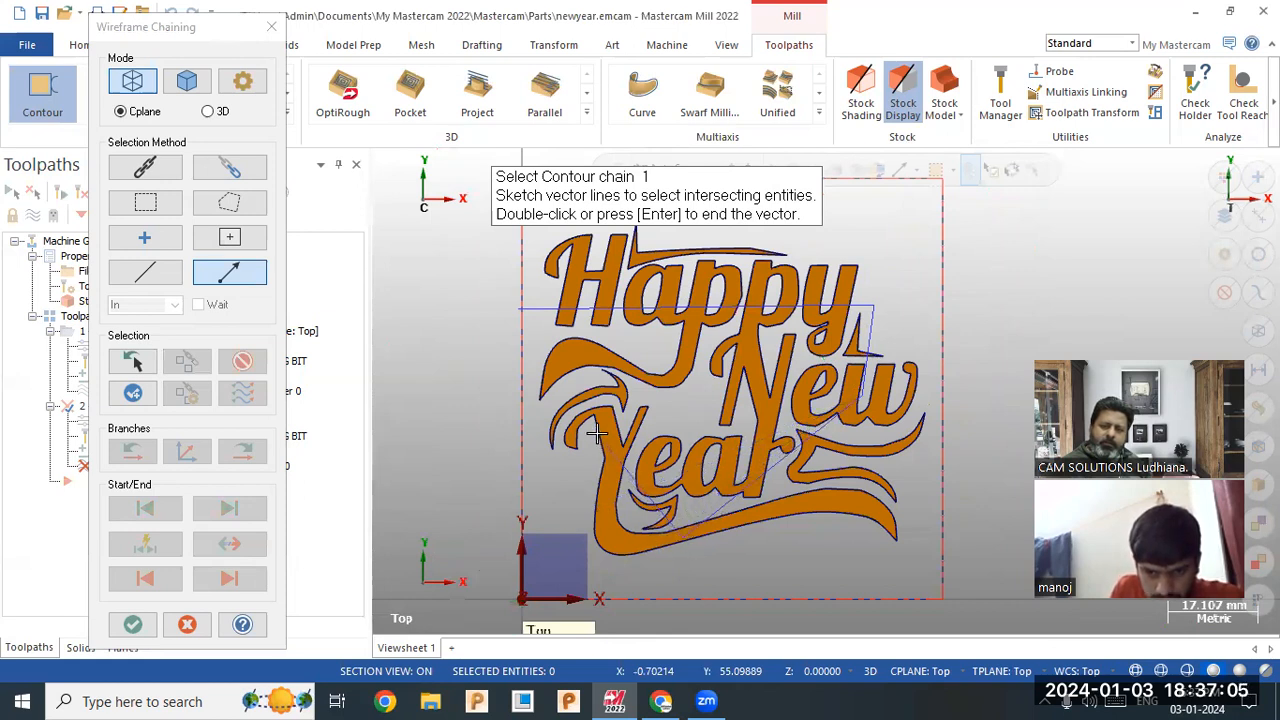
double_click(559, 370)
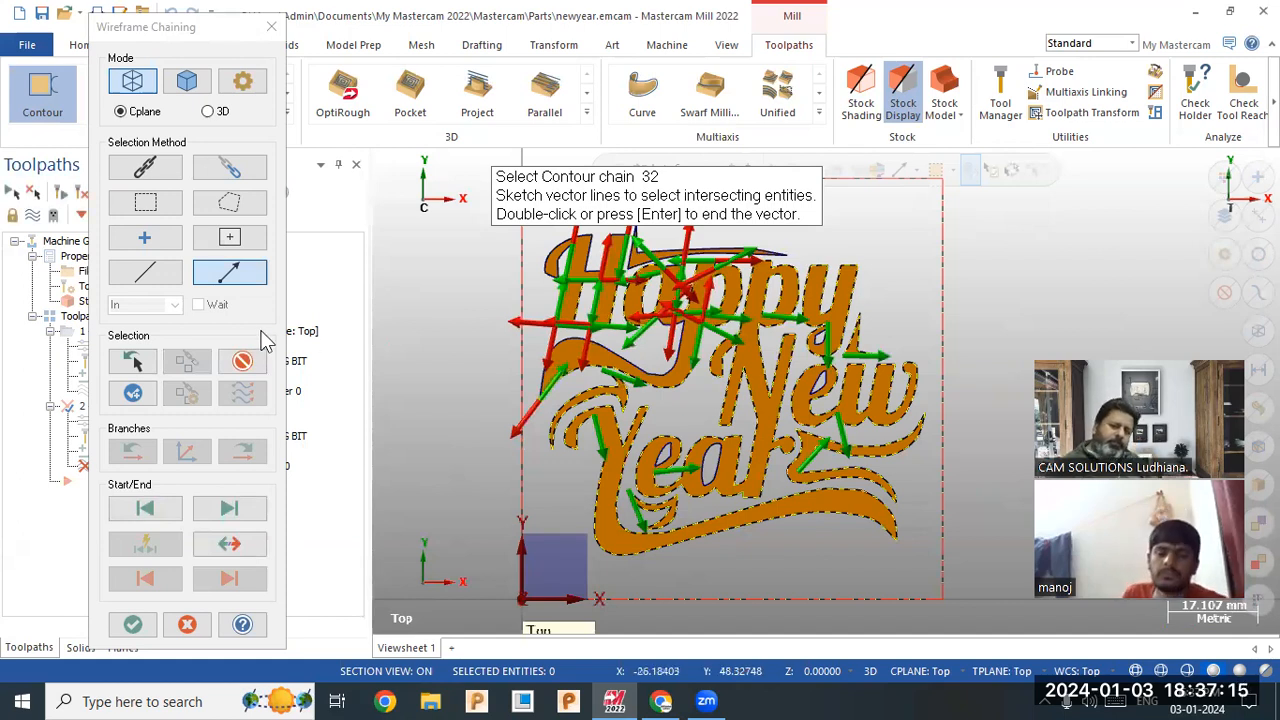
left_click(245, 359)
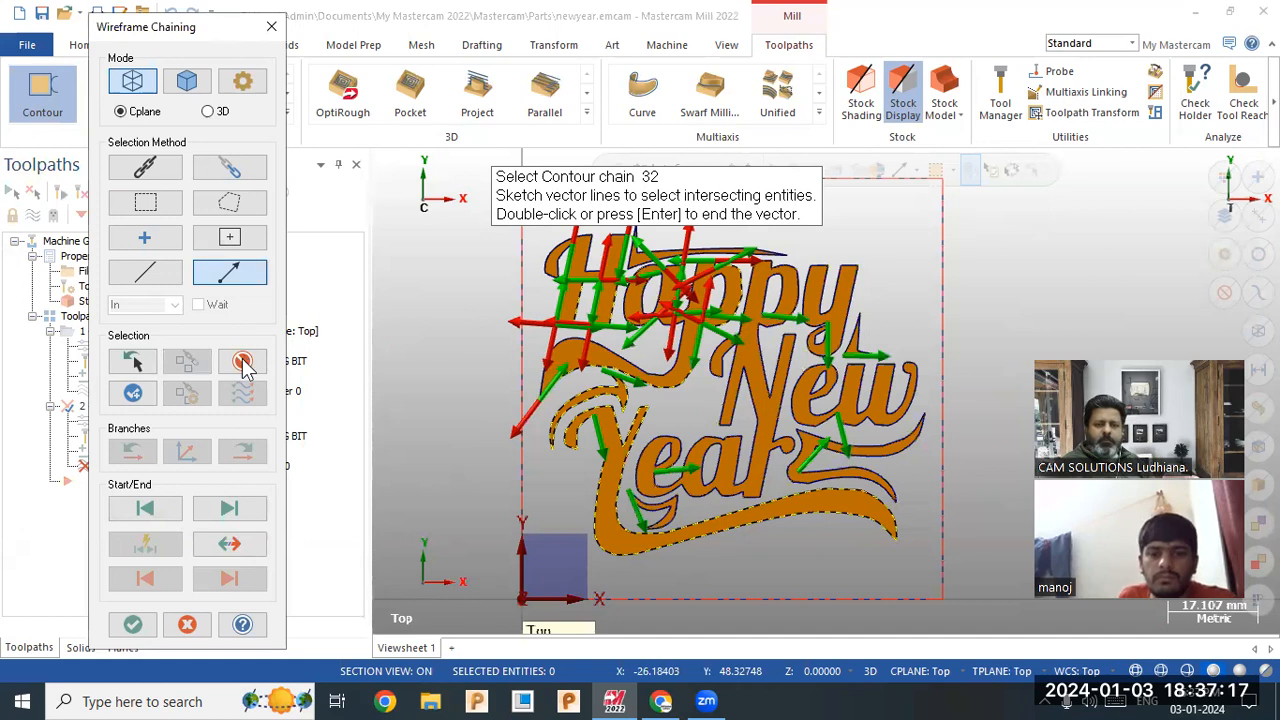
left_click(246, 366)
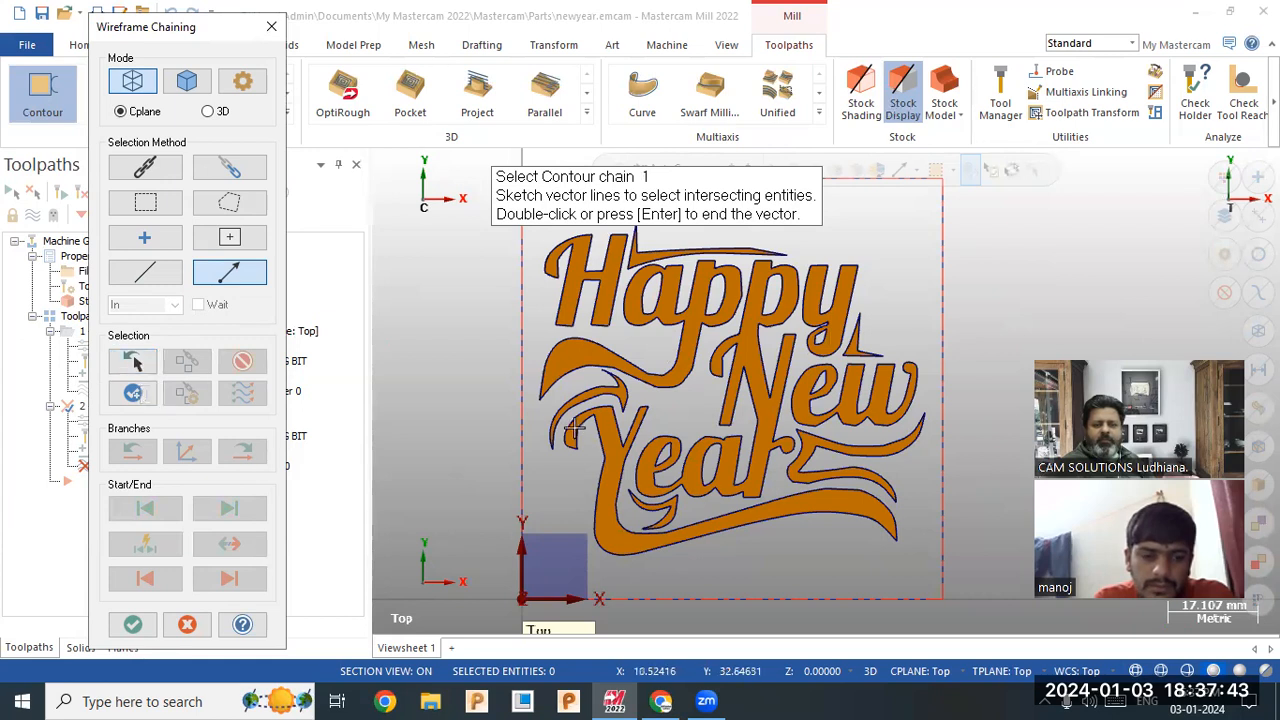
Chain the forked swoosh after "Year" with a vector, and cancel the chaining without keeping the Contour operation.
middle_click_drag(580, 427, 566, 408)
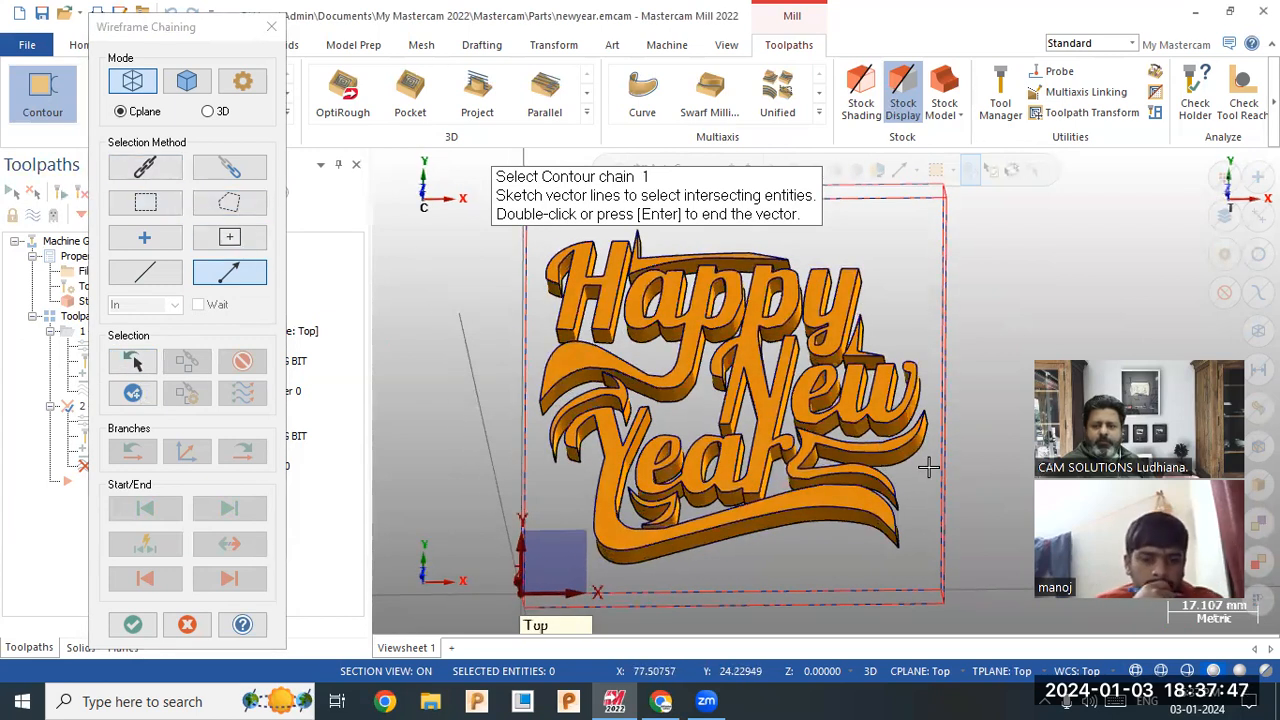
left_click(848, 443)
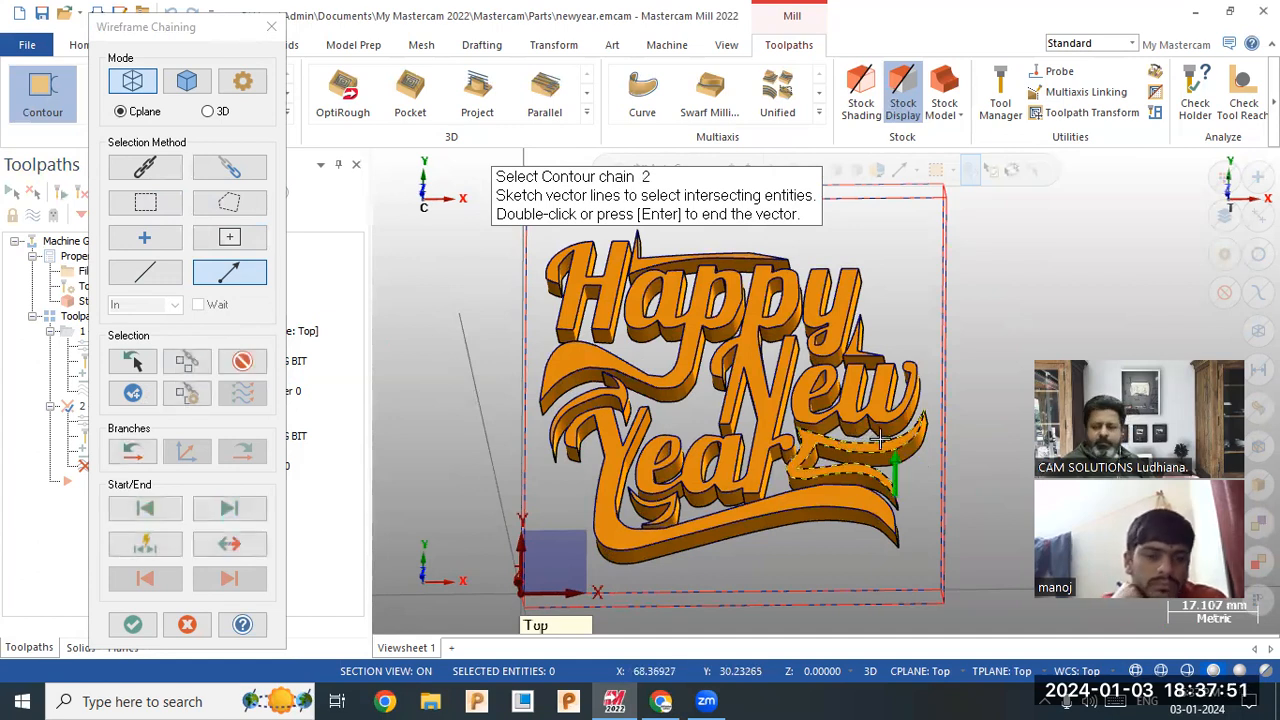
left_click(185, 630)
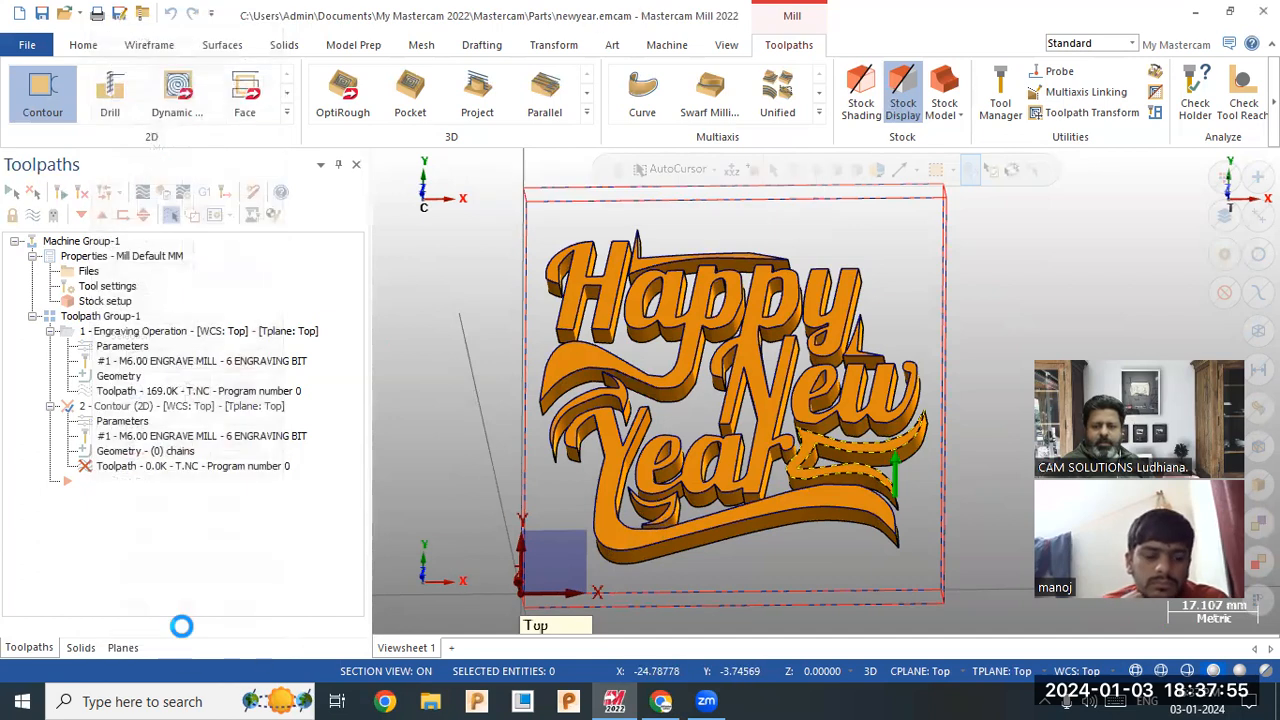
left_click(730, 391)
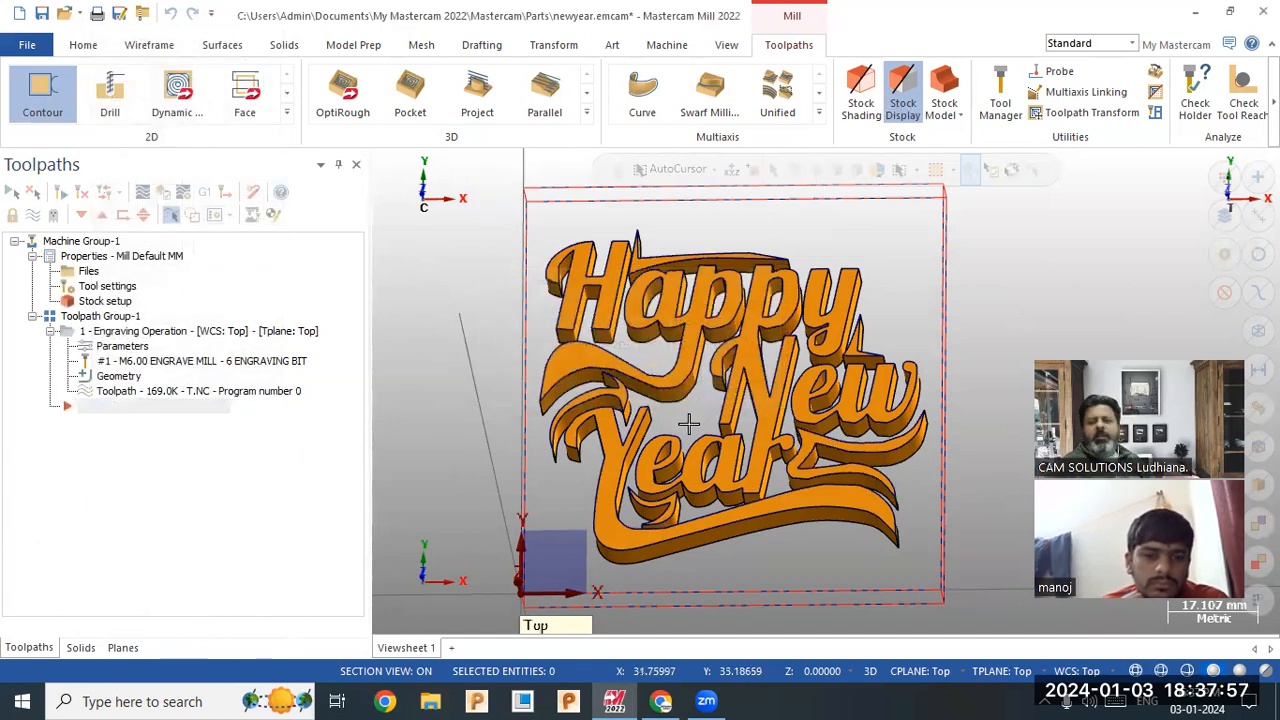
Restore the last used chains in a new Contour toolpath, try restoring them again, and cancel without keeping the operation.
left_click(35, 112)
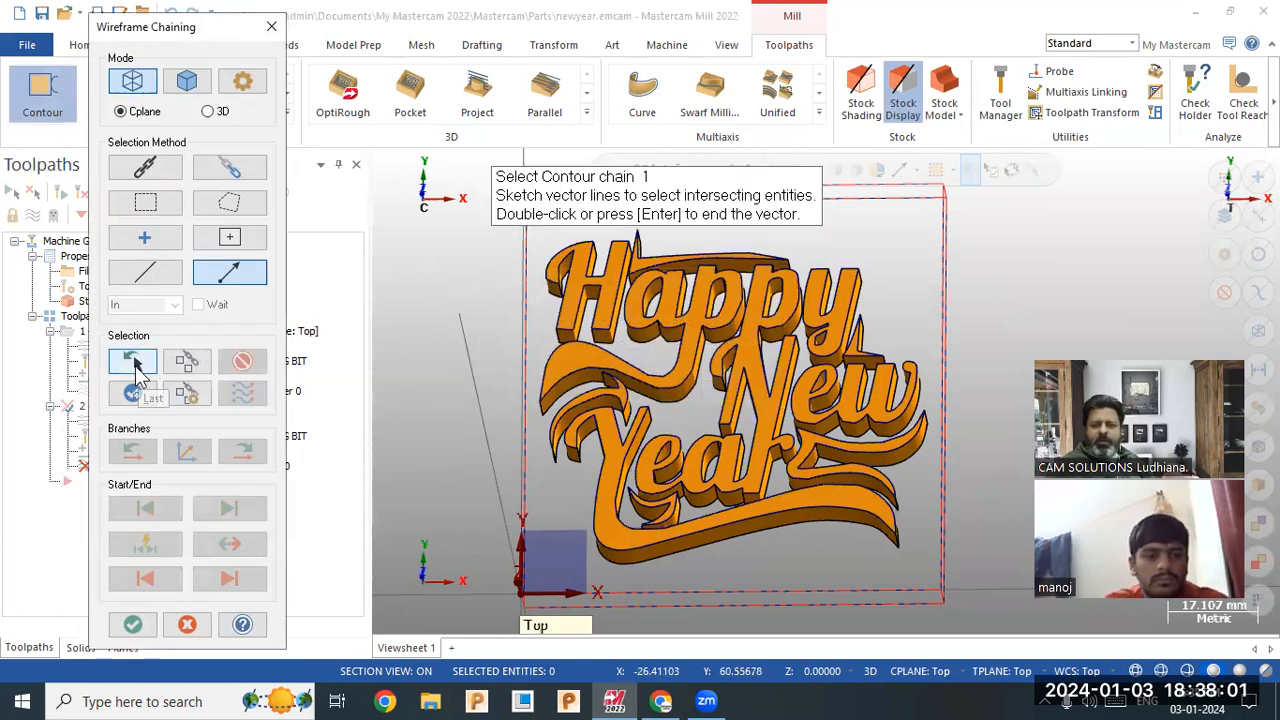
left_click(134, 364)
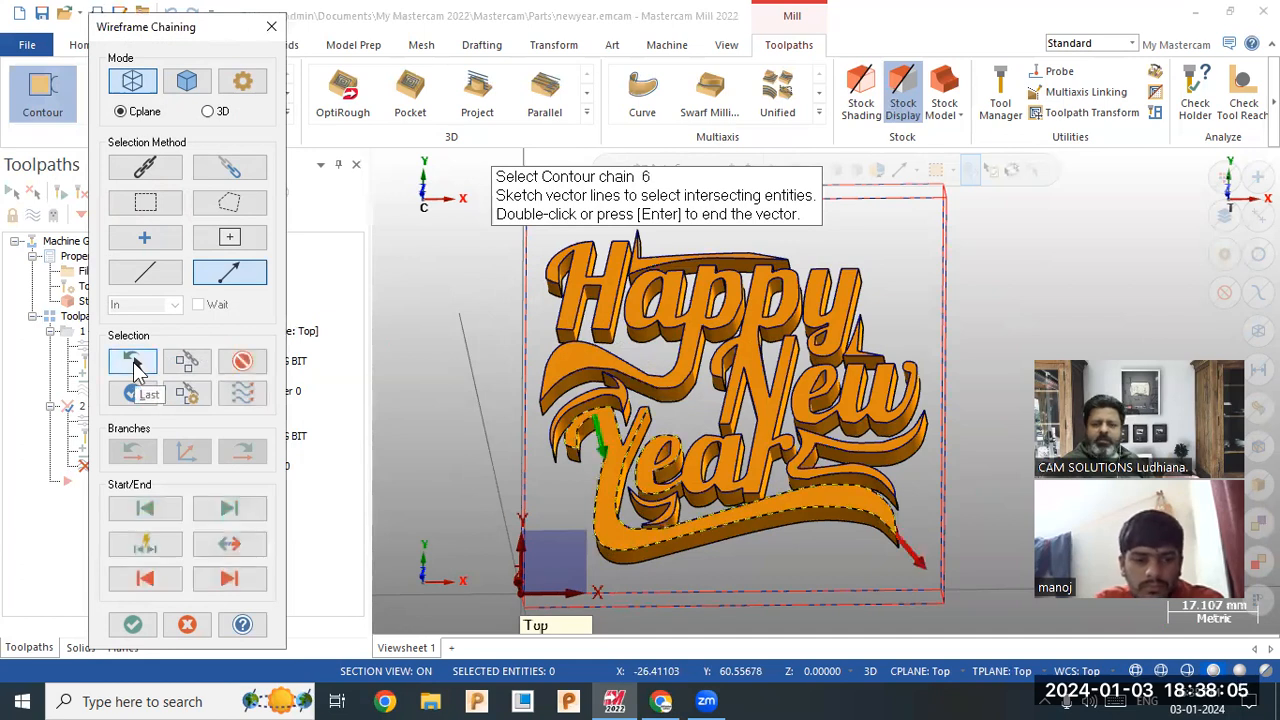
left_click(134, 364)
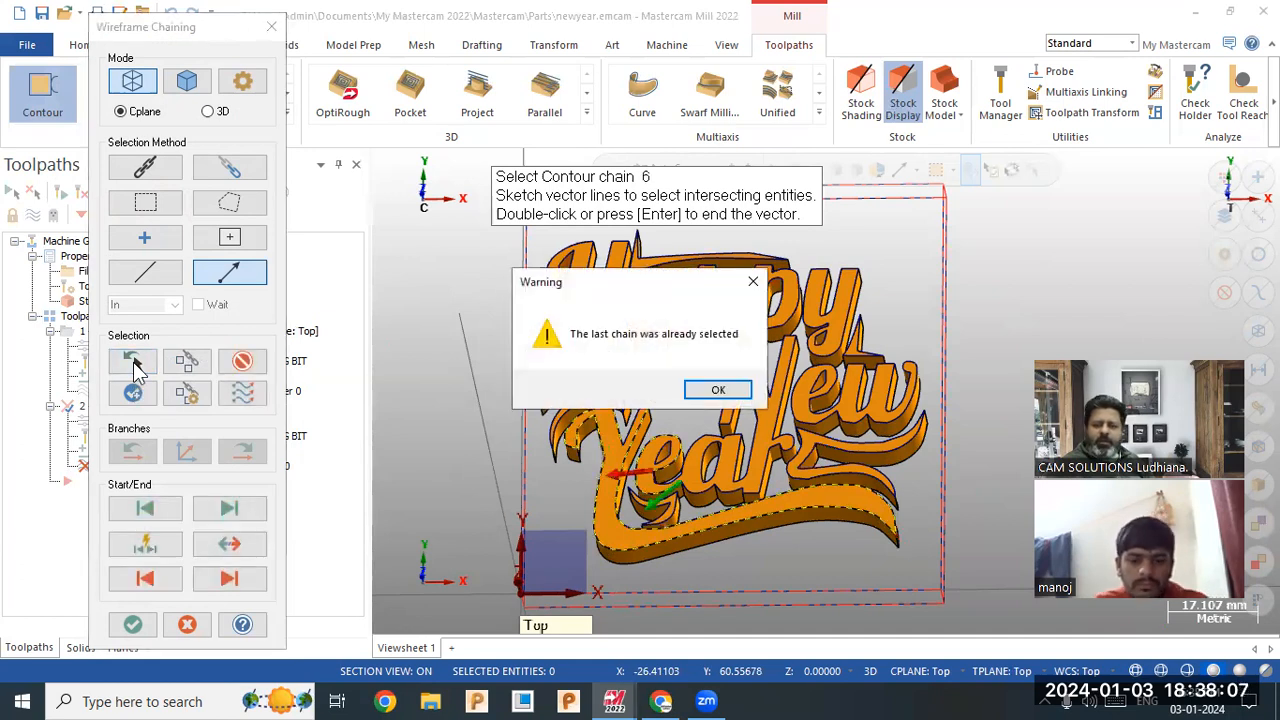
left_click(712, 389)
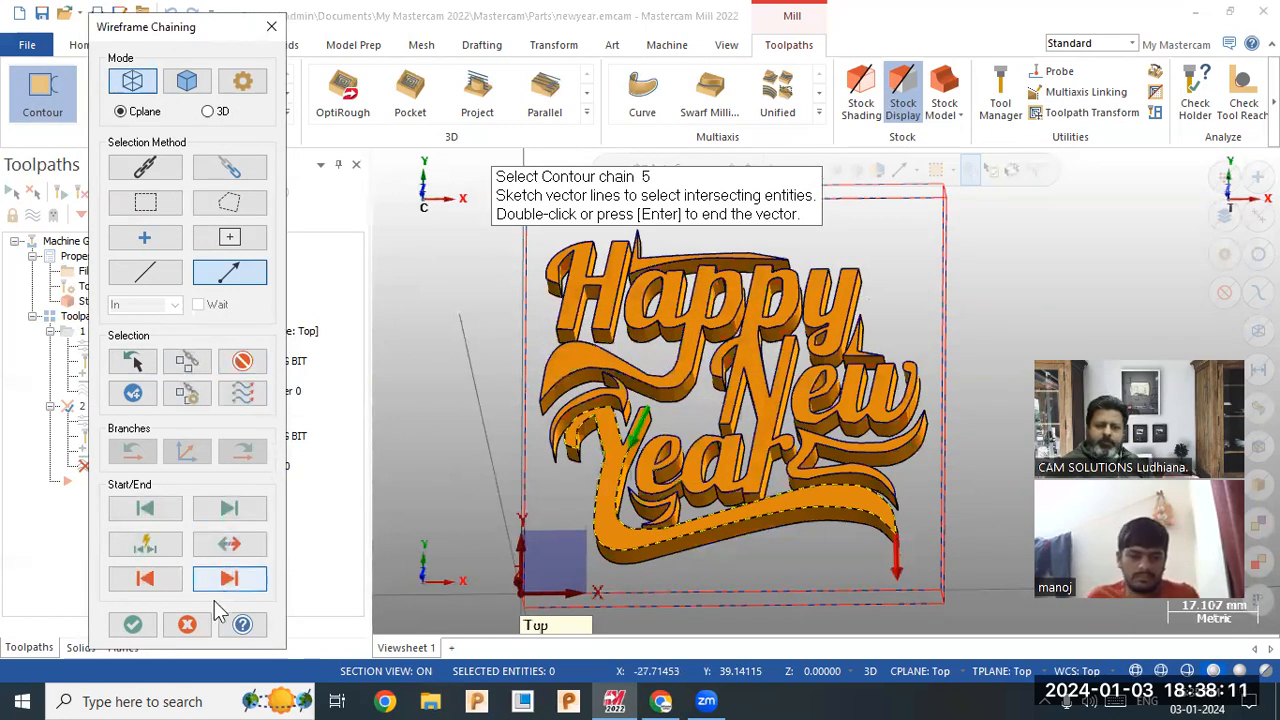
left_click(187, 625)
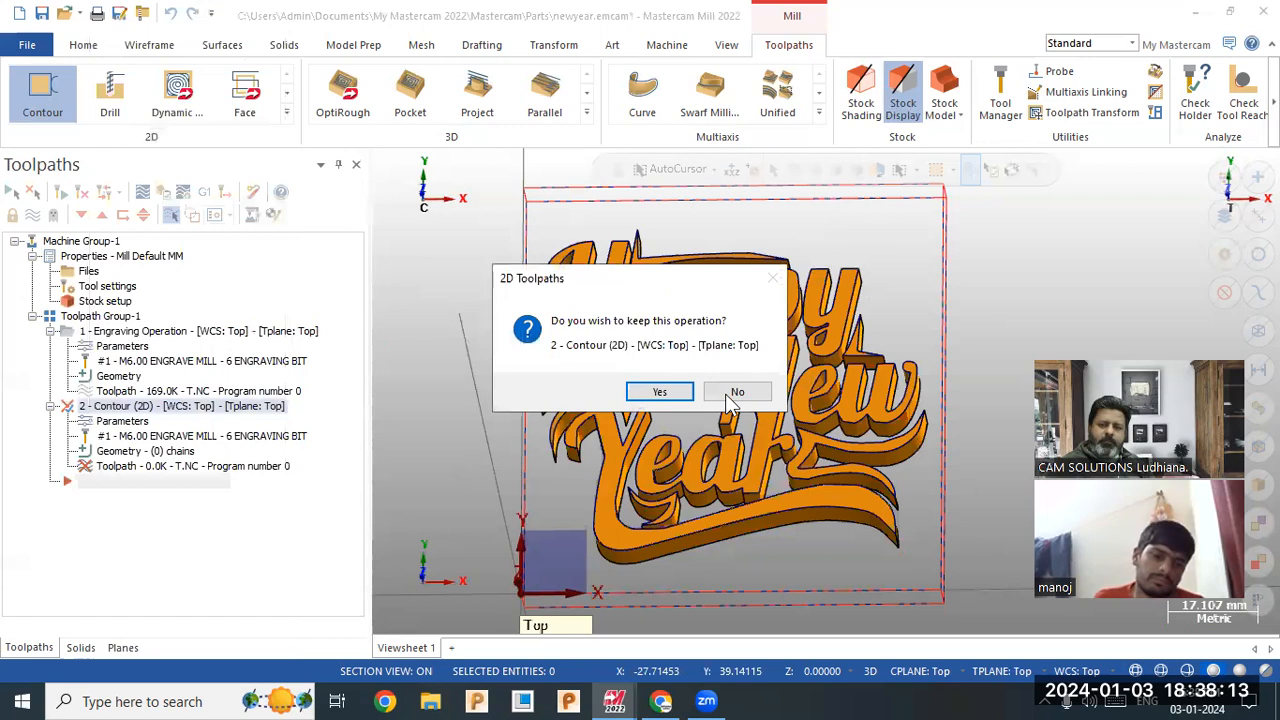
left_click(735, 392)
Start a new Contour toolpath and restore the last used chains around the Y of "Year" and its long swoosh.
left_click(44, 100)
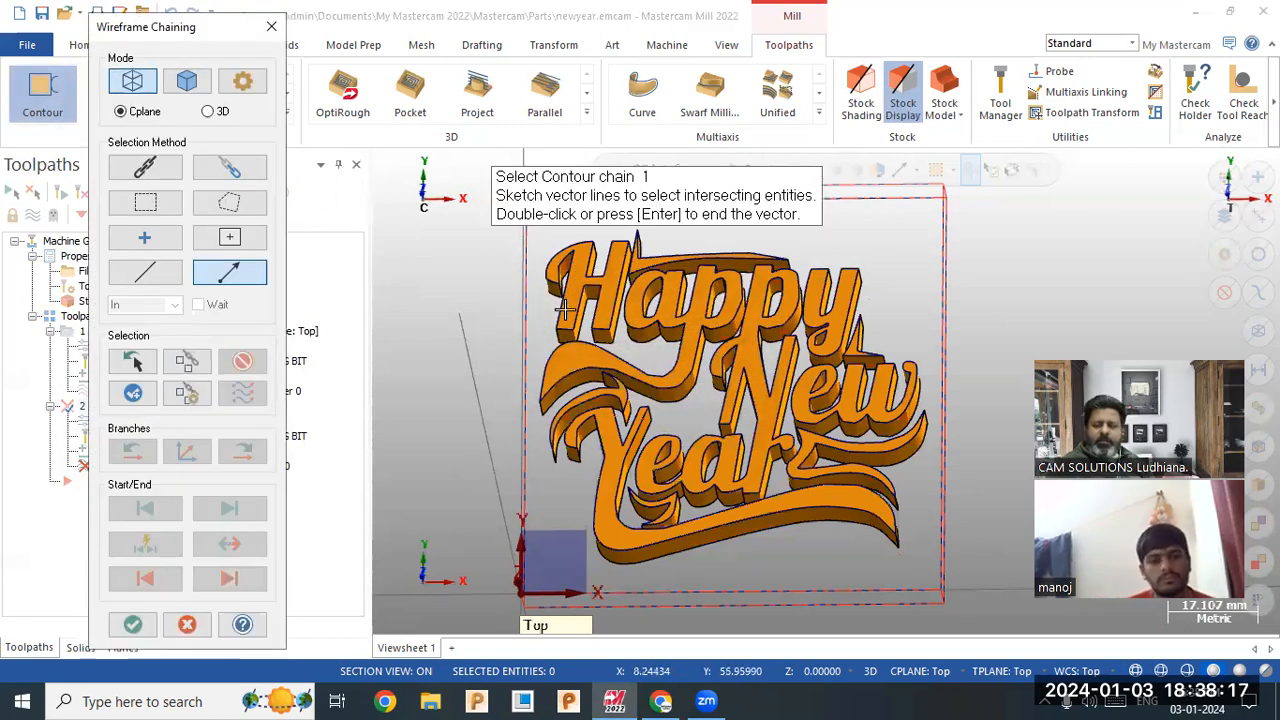
scroll(473, 395, "down", 1)
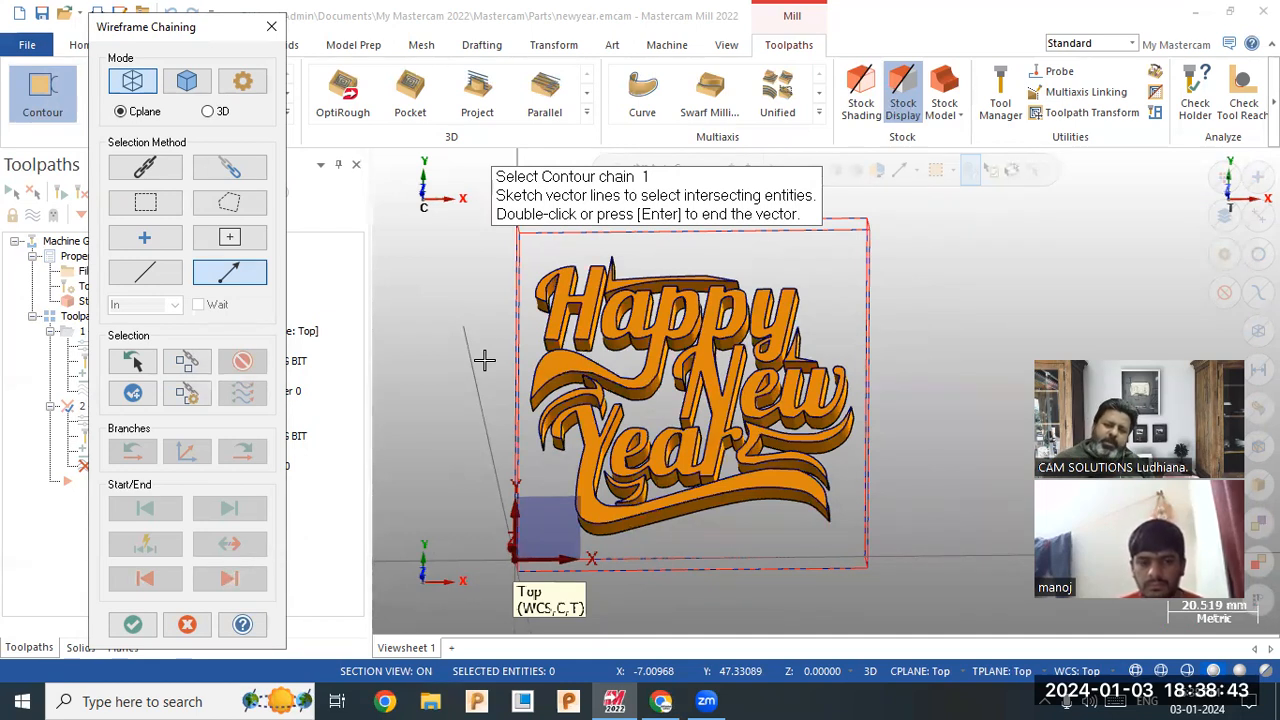
left_click(138, 368)
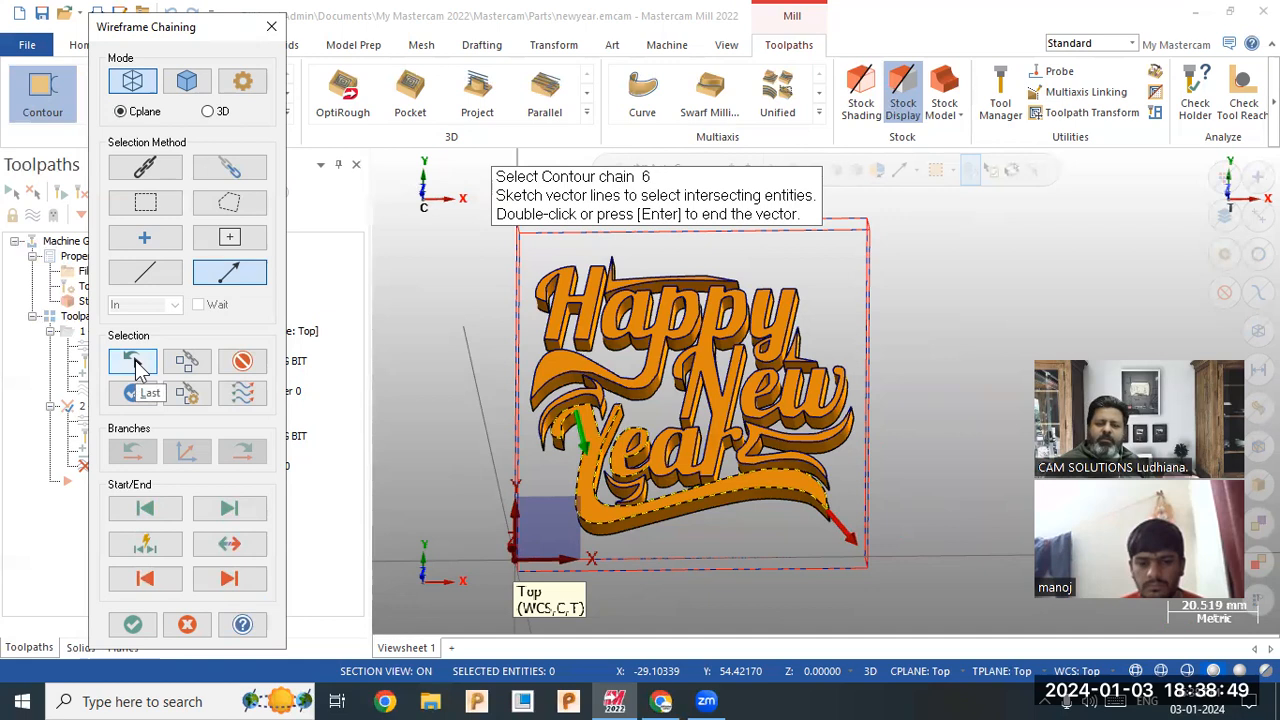
Unselect the restored chains one at a time until none remain, and reselect the same last used chain set.
left_click(243, 364)
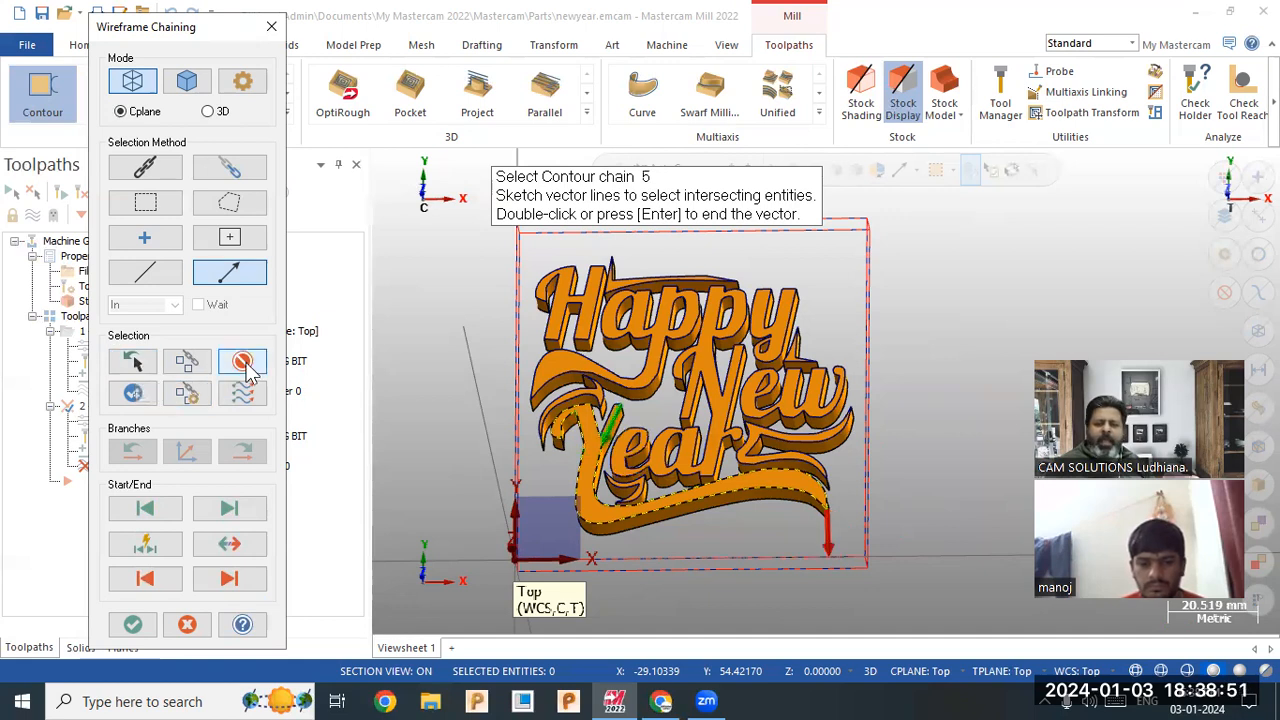
left_click(243, 364)
left_click(243, 364)
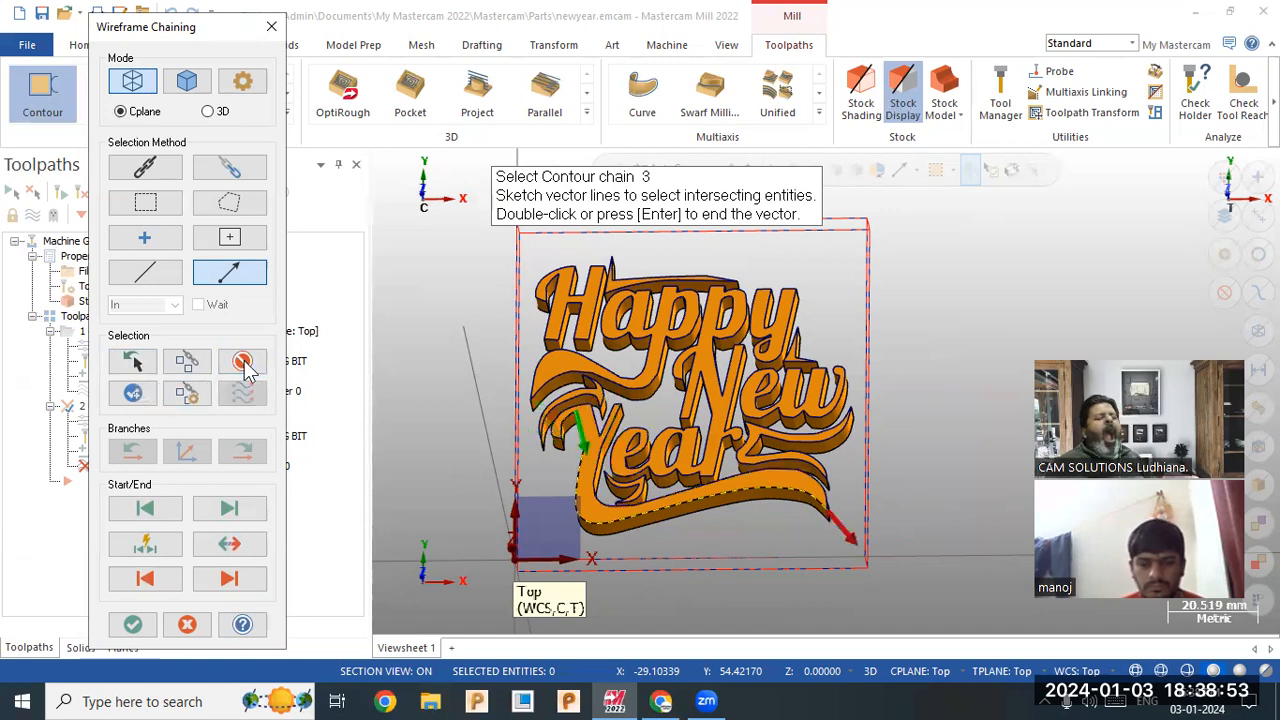
left_click(243, 364)
left_click(243, 364)
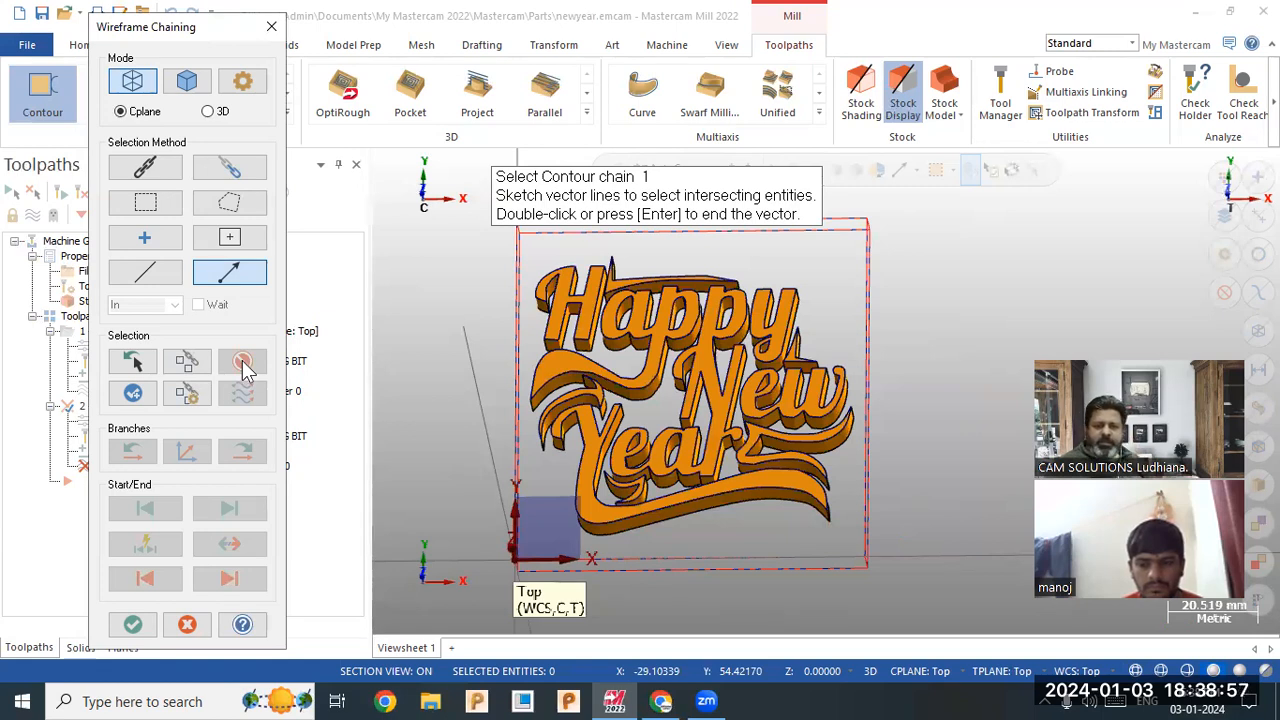
left_click(186, 363)
left_click(240, 364)
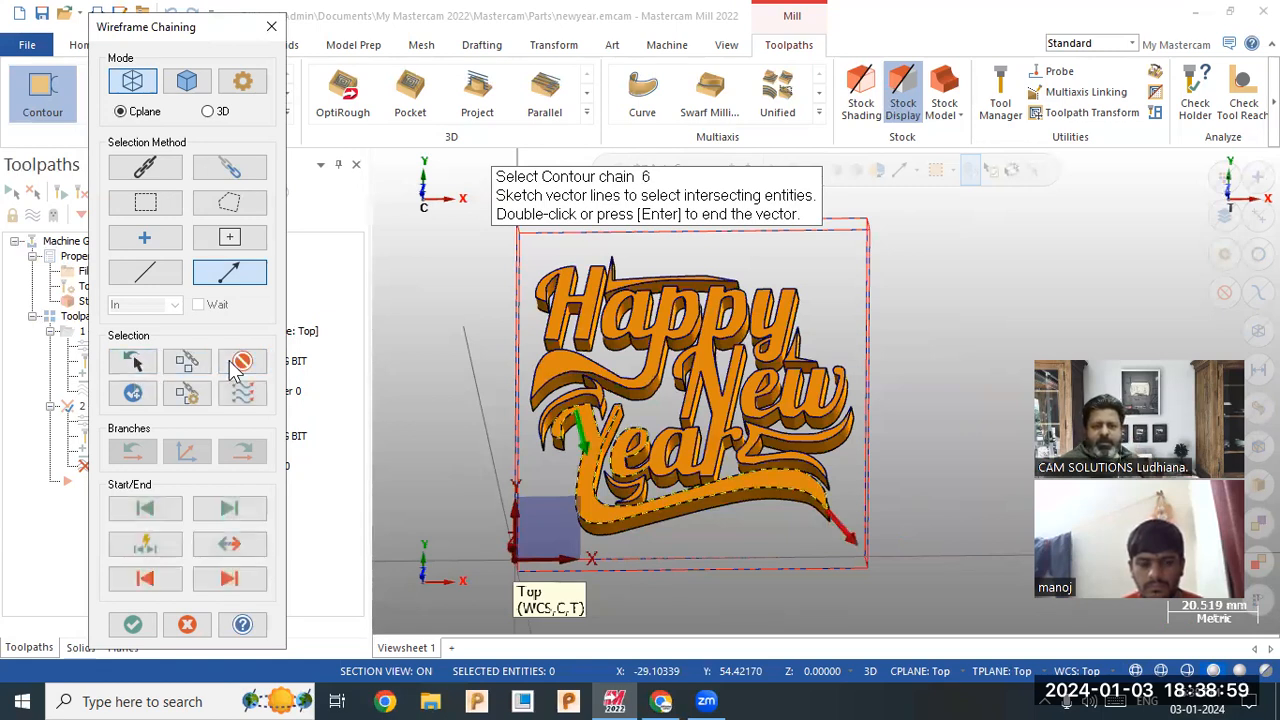
Cancel the wireframe chaining and discard the Contour operation.
left_click(187, 625)
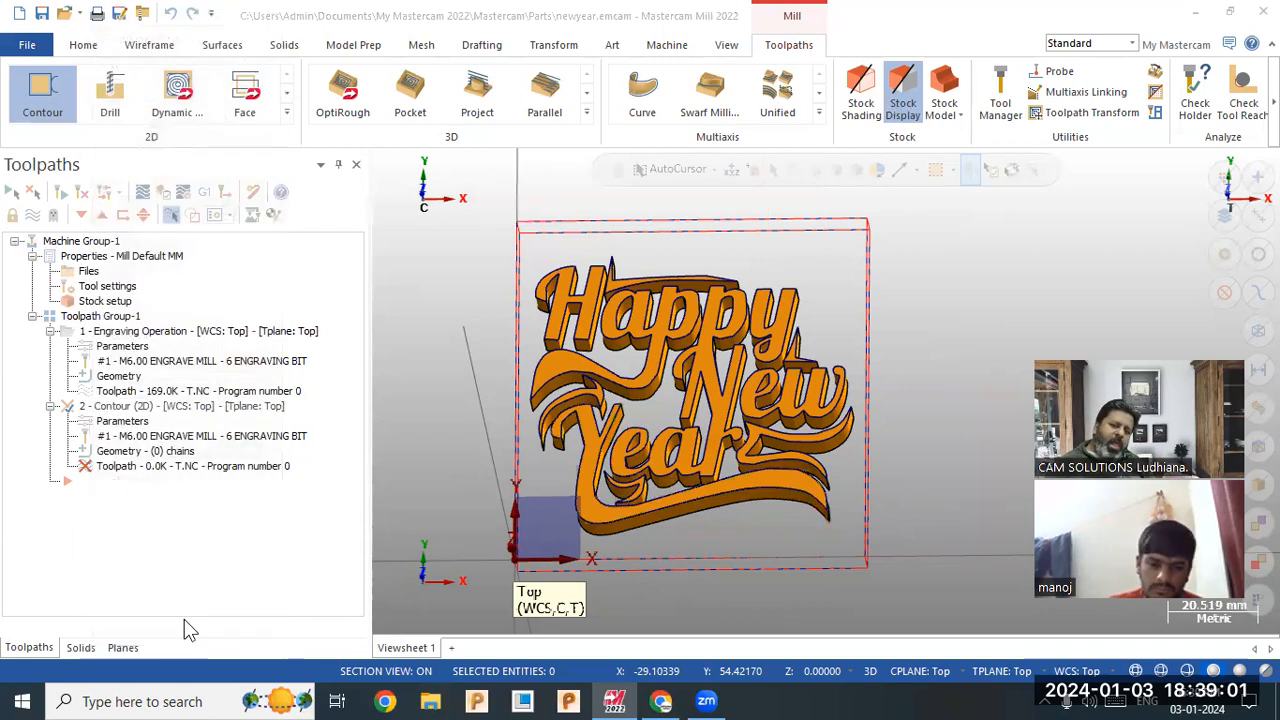
left_click(752, 391)
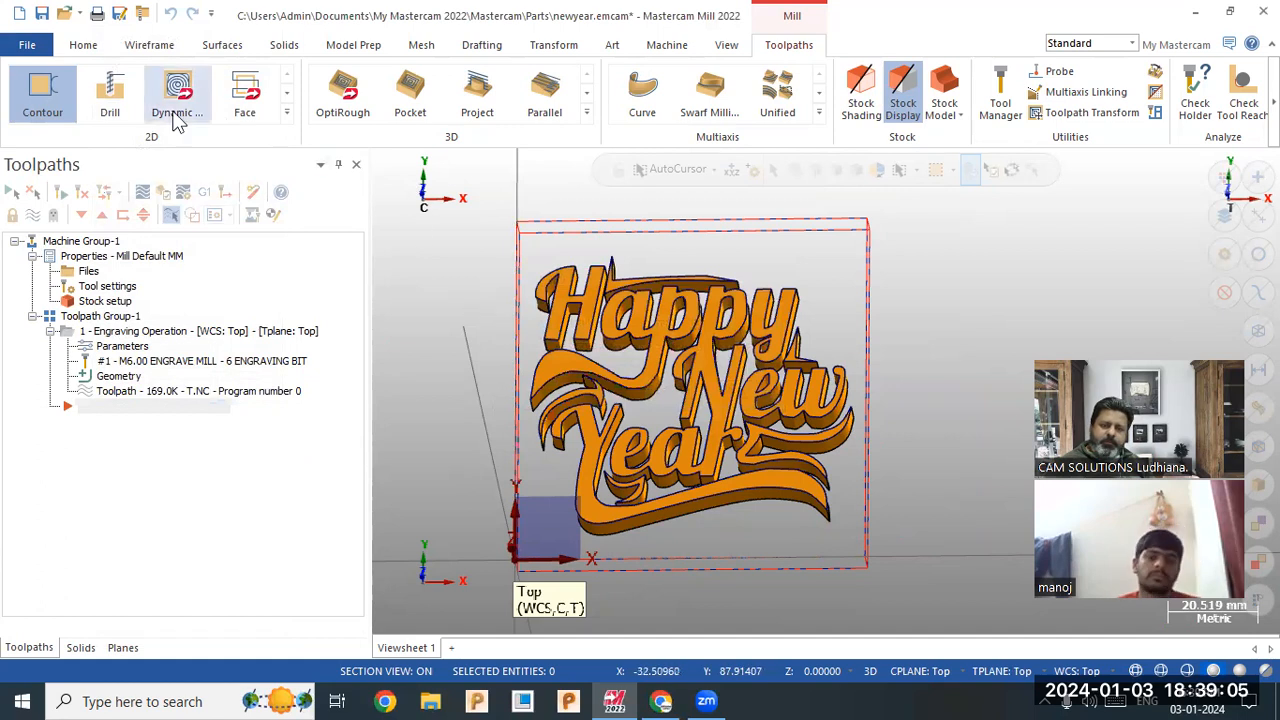
left_click(42, 95)
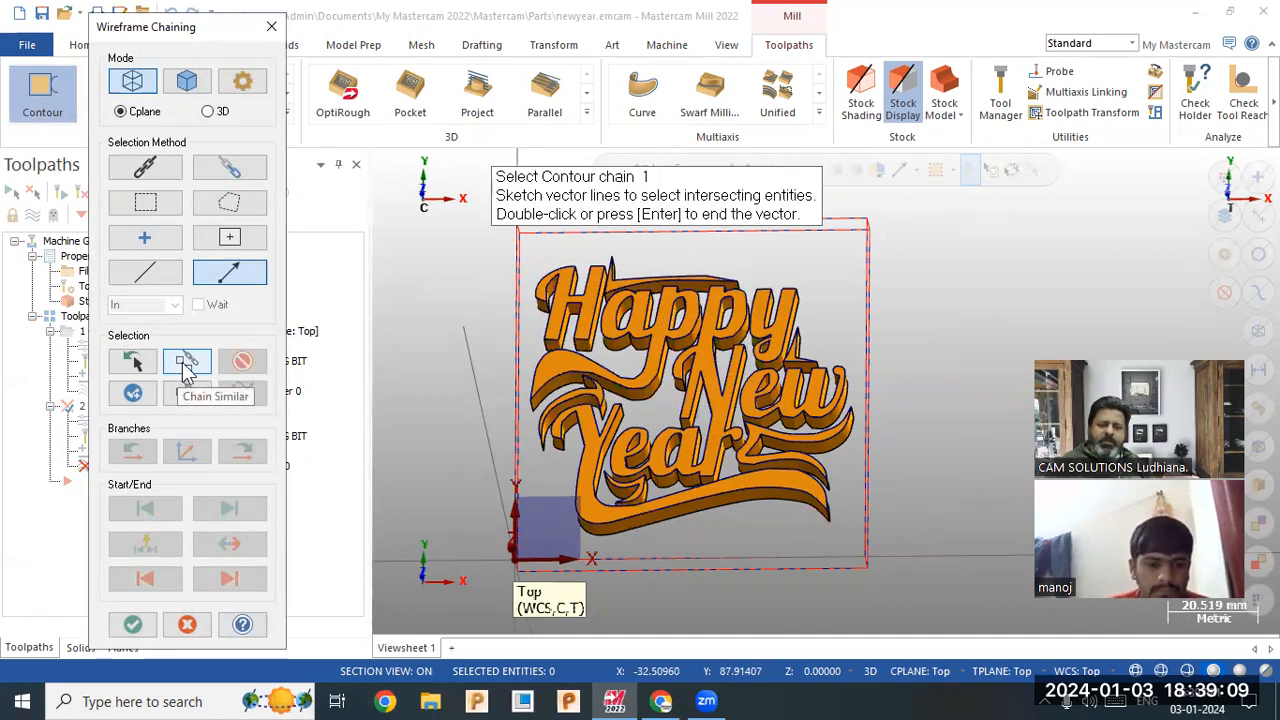
middle_click_drag(426, 394, 424, 427)
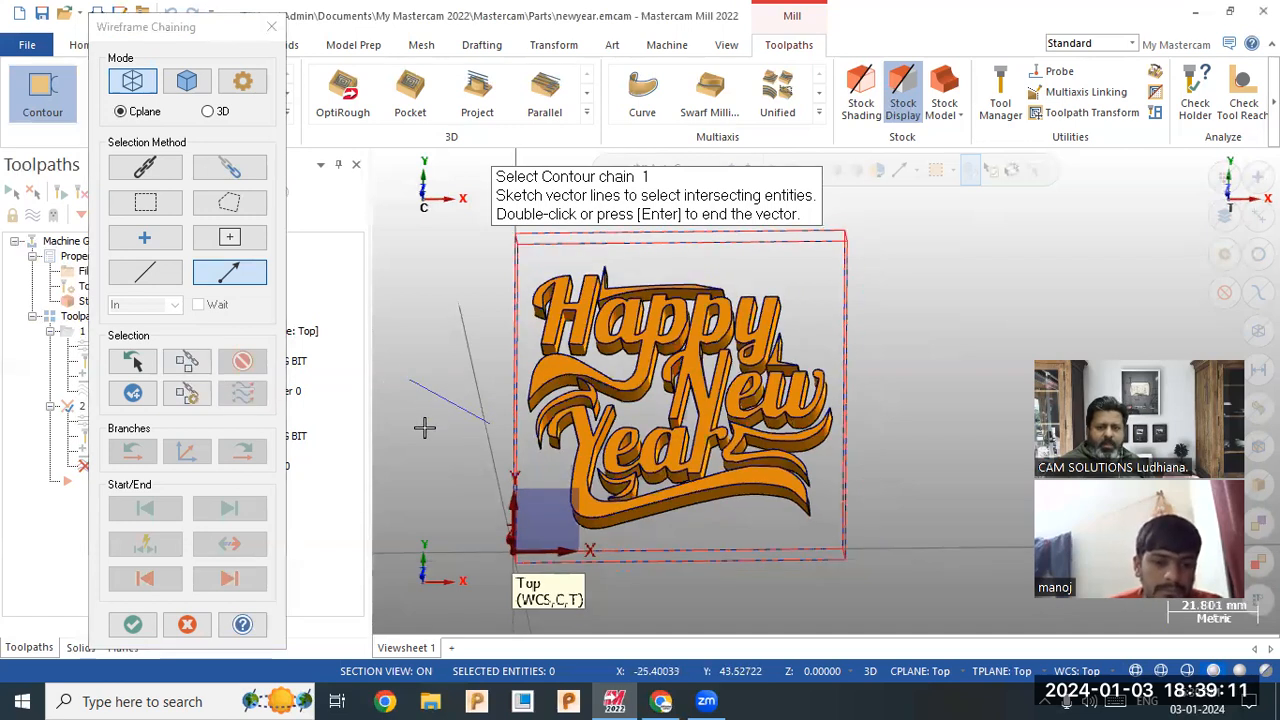
left_click(187, 624)
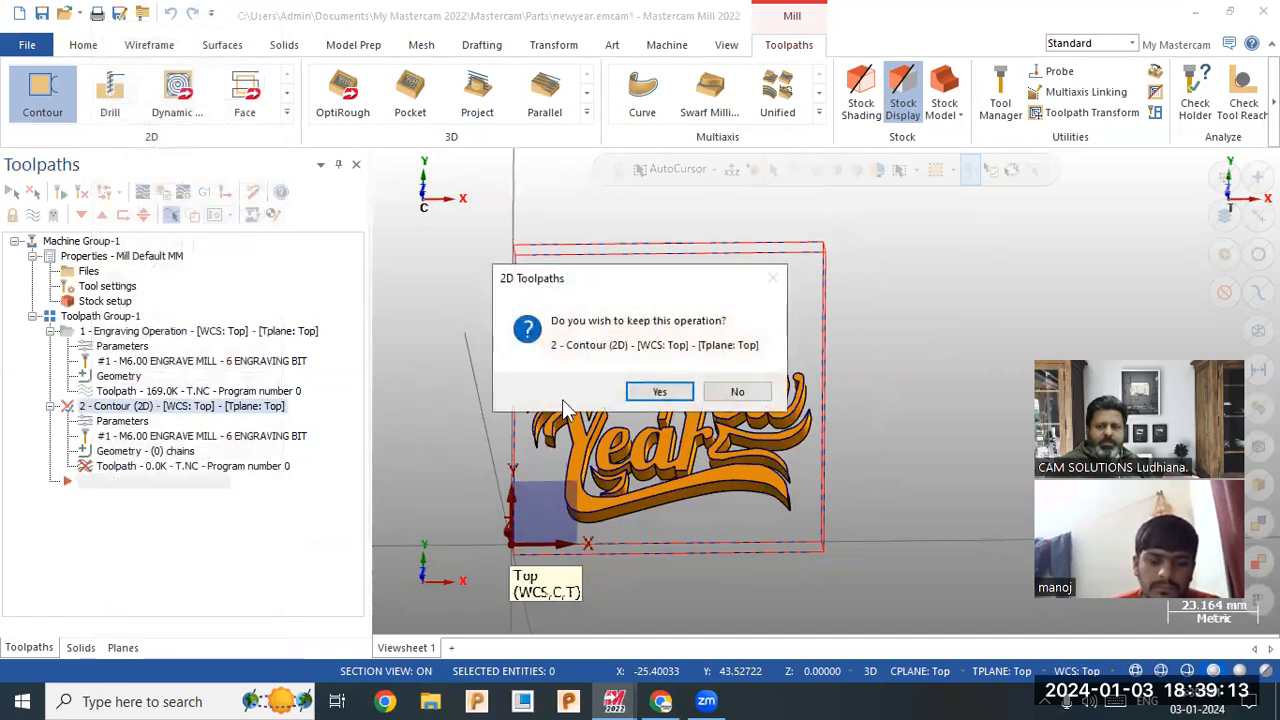
left_click(737, 391)
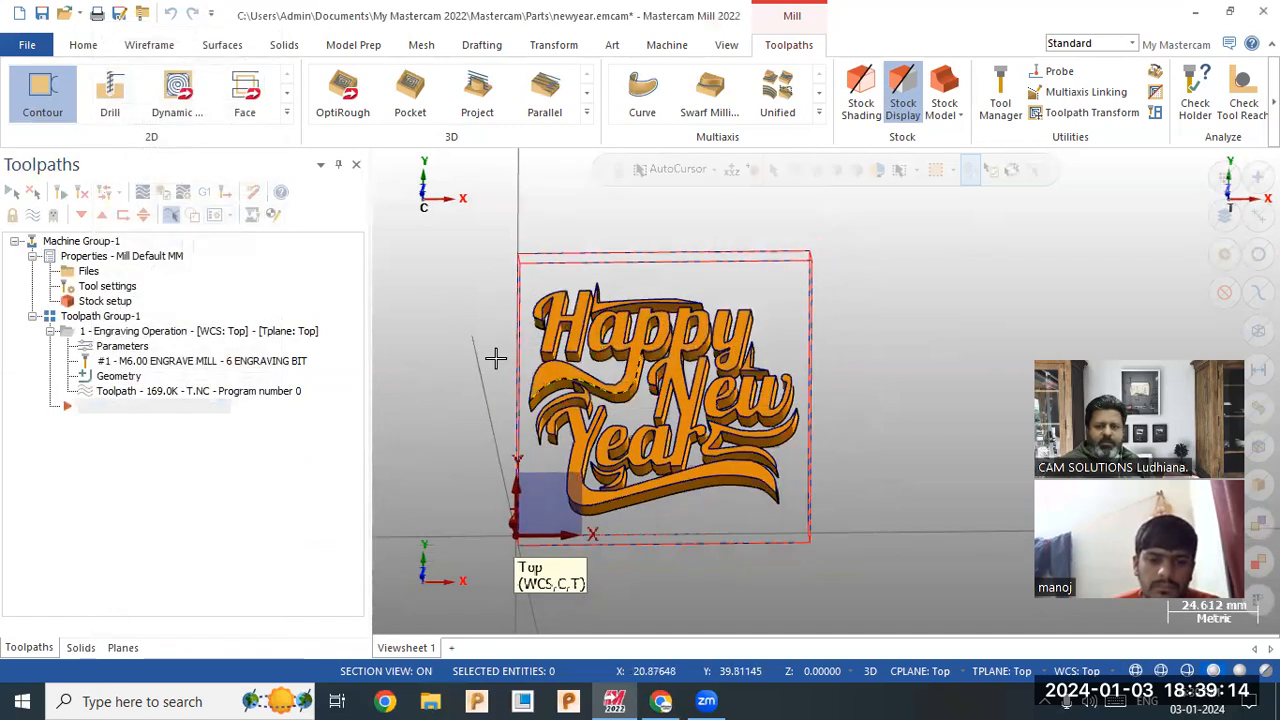
Draw nine center-point circles with the diameter locked at 12 mm, two left of the lettering and seven right of it.
left_click(160, 46)
left_click(317, 95)
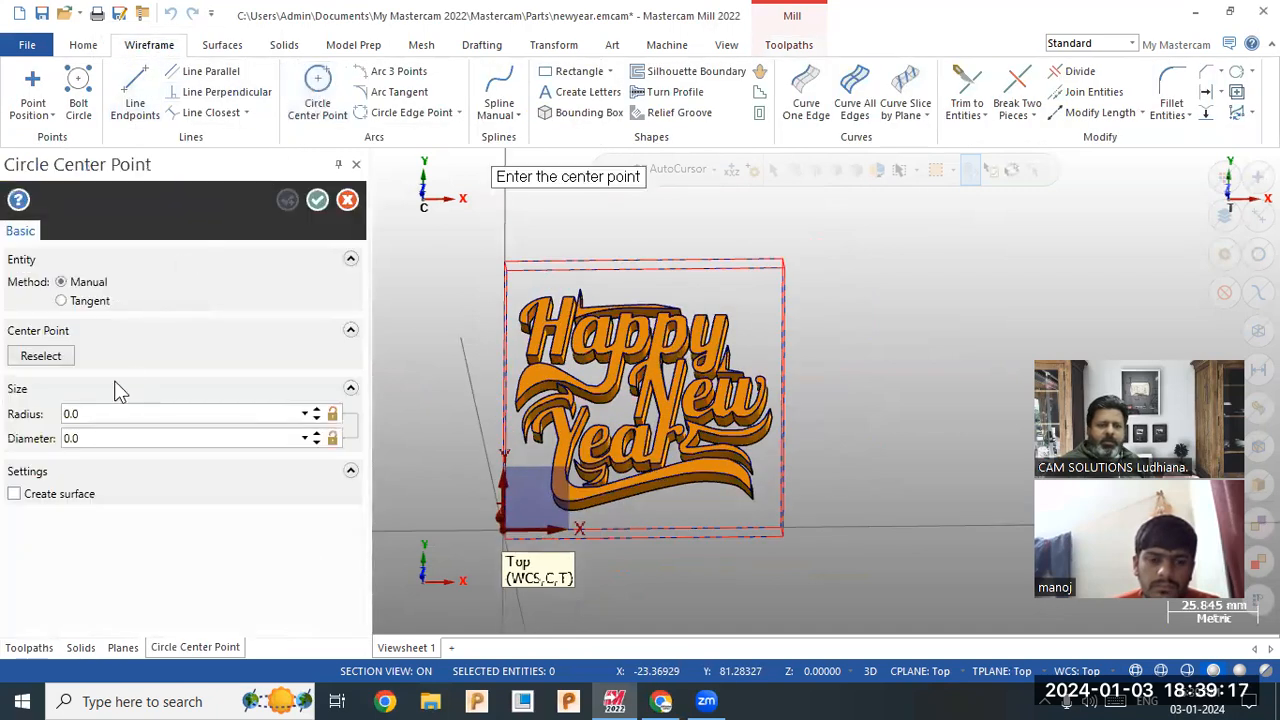
type("12")
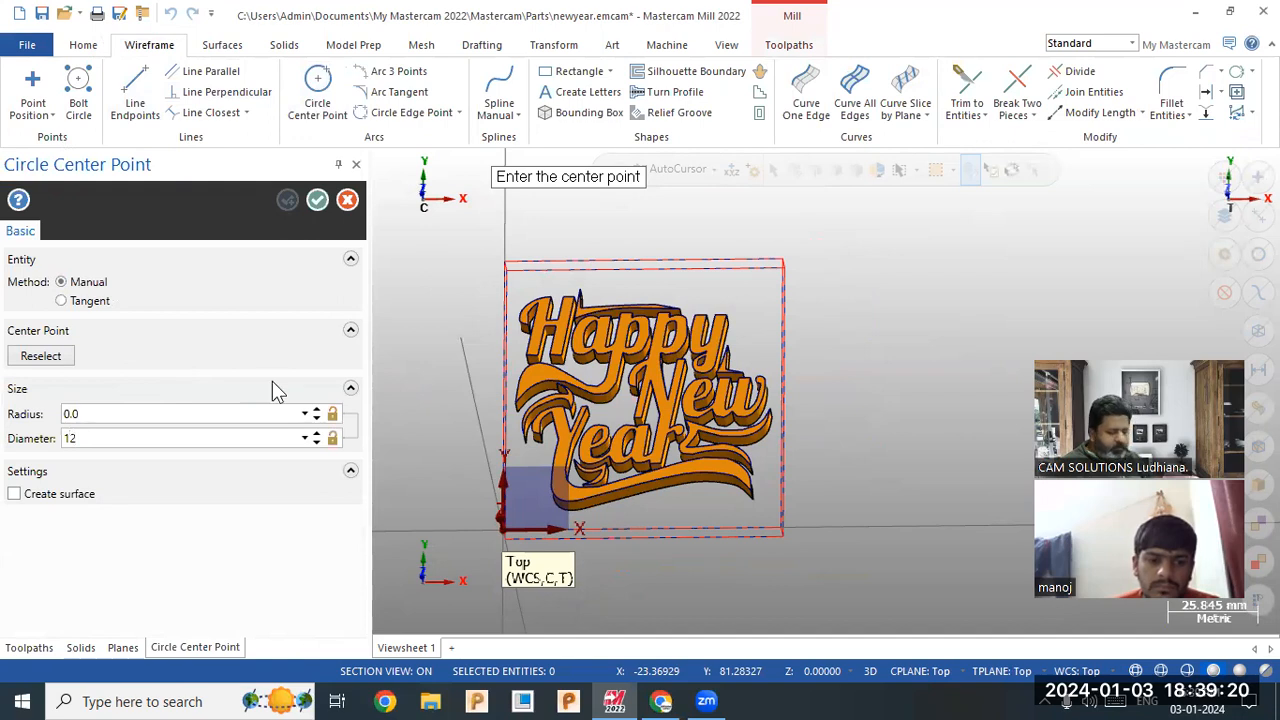
key("Return")
left_click(332, 438)
left_click(891, 381)
left_click(978, 318)
left_click(1071, 276)
left_click(963, 504)
left_click(847, 506)
left_click(457, 443)
left_click(435, 266)
left_click(315, 200)
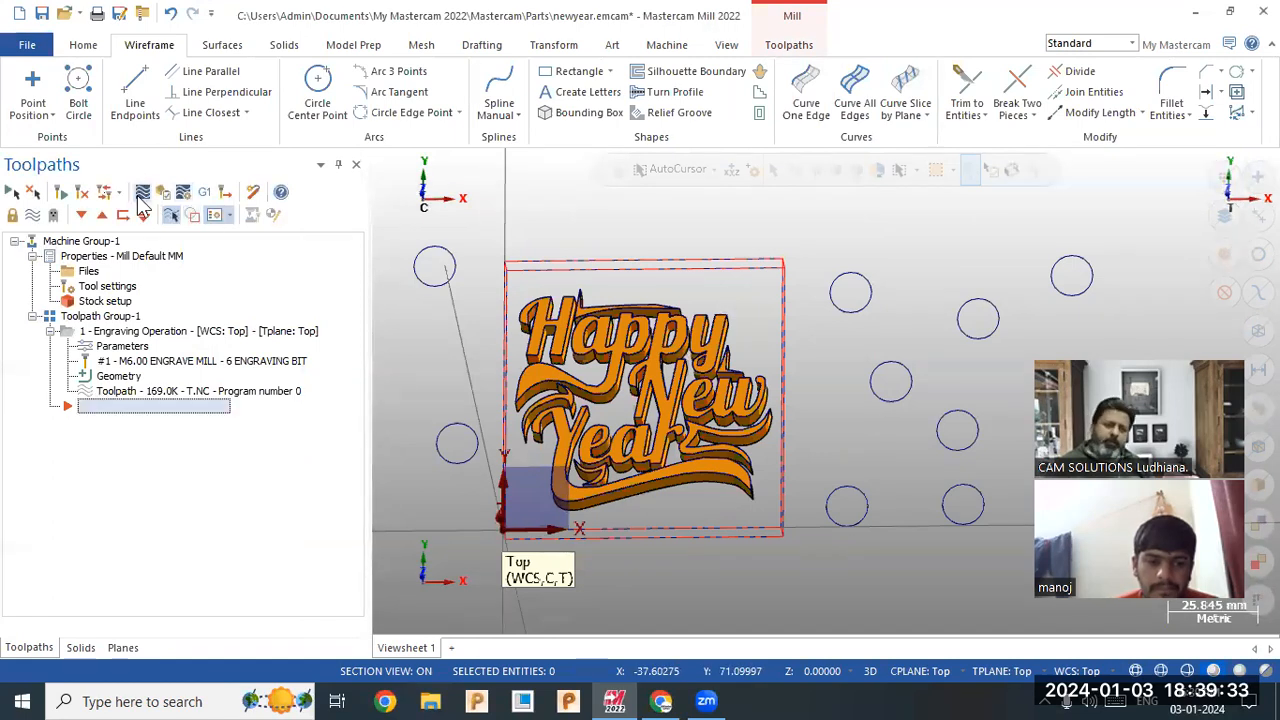
Start a new Contour toolpath, chain the upper circle nearest the stock's right edge, and add the matching circles with Chain Similar.
left_click(770, 42)
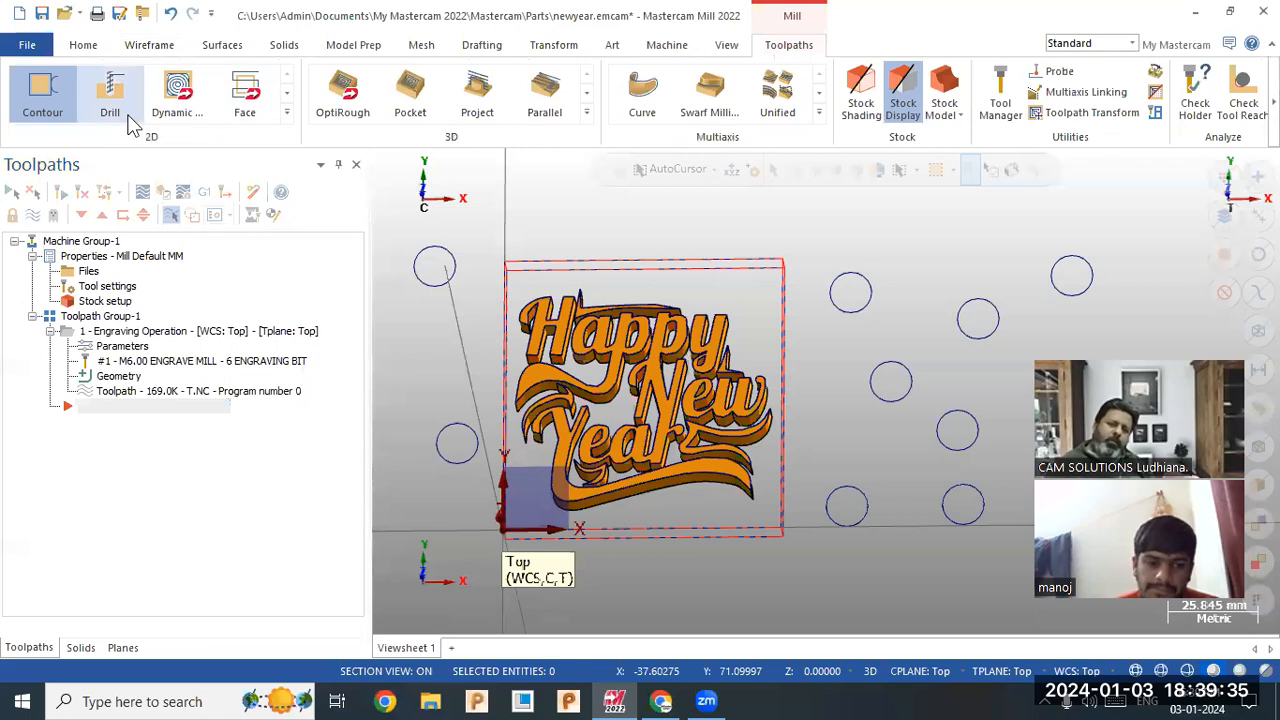
left_click(286, 116)
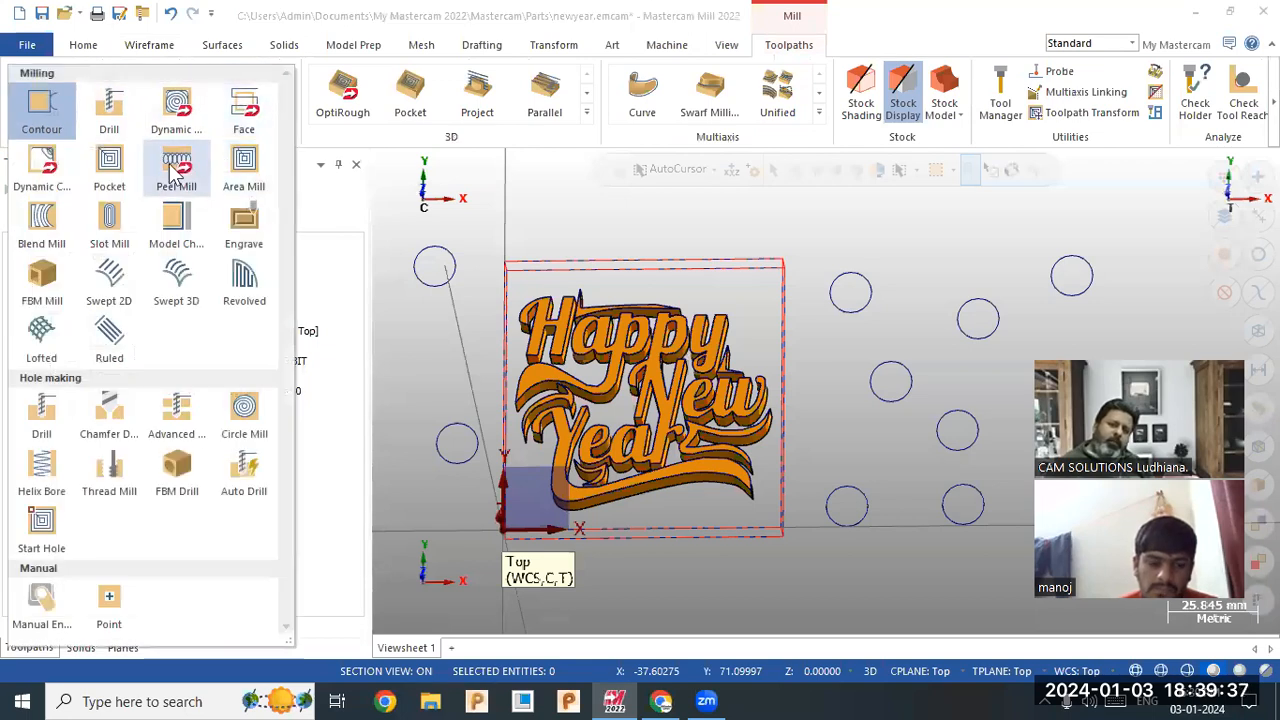
left_click(43, 125)
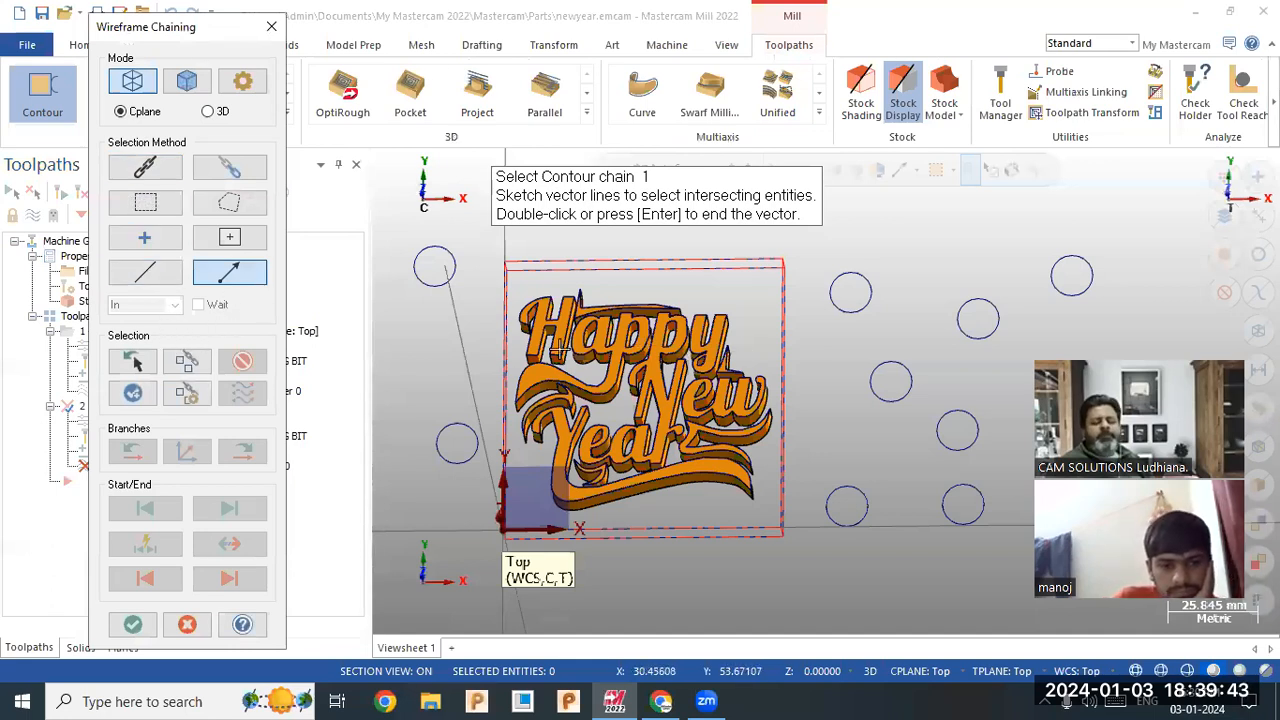
left_click(150, 175)
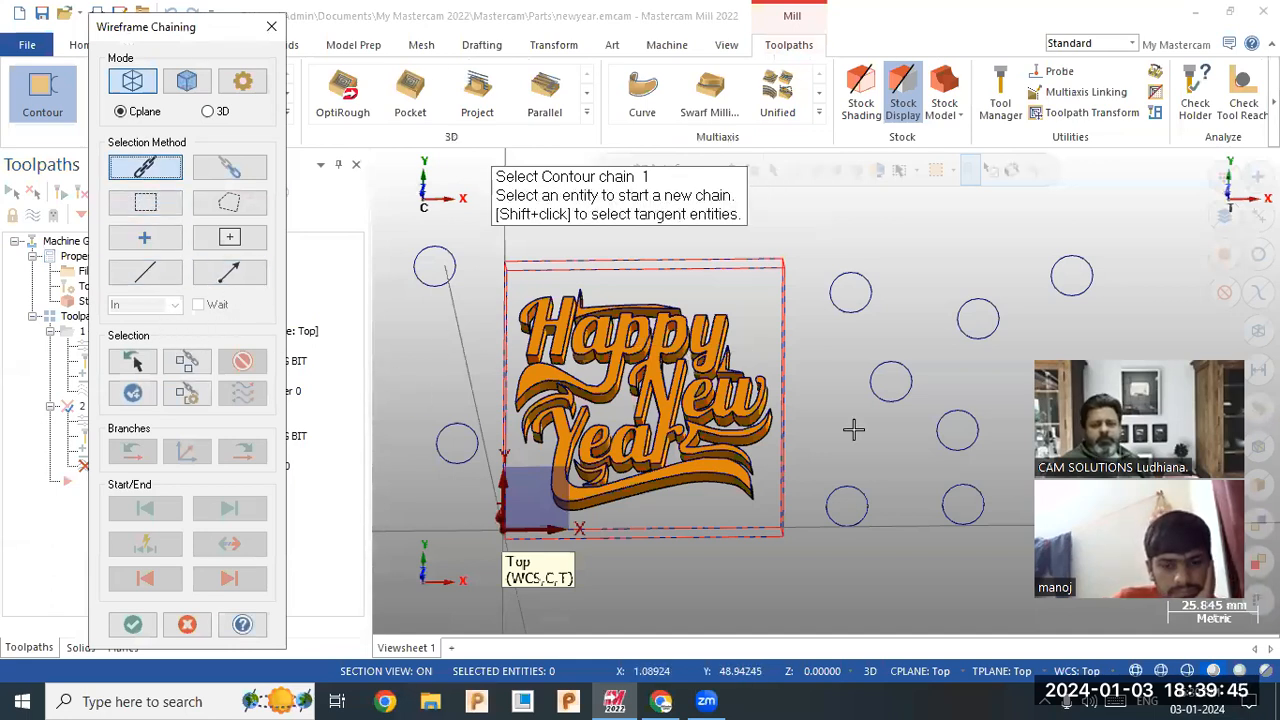
left_click(870, 298)
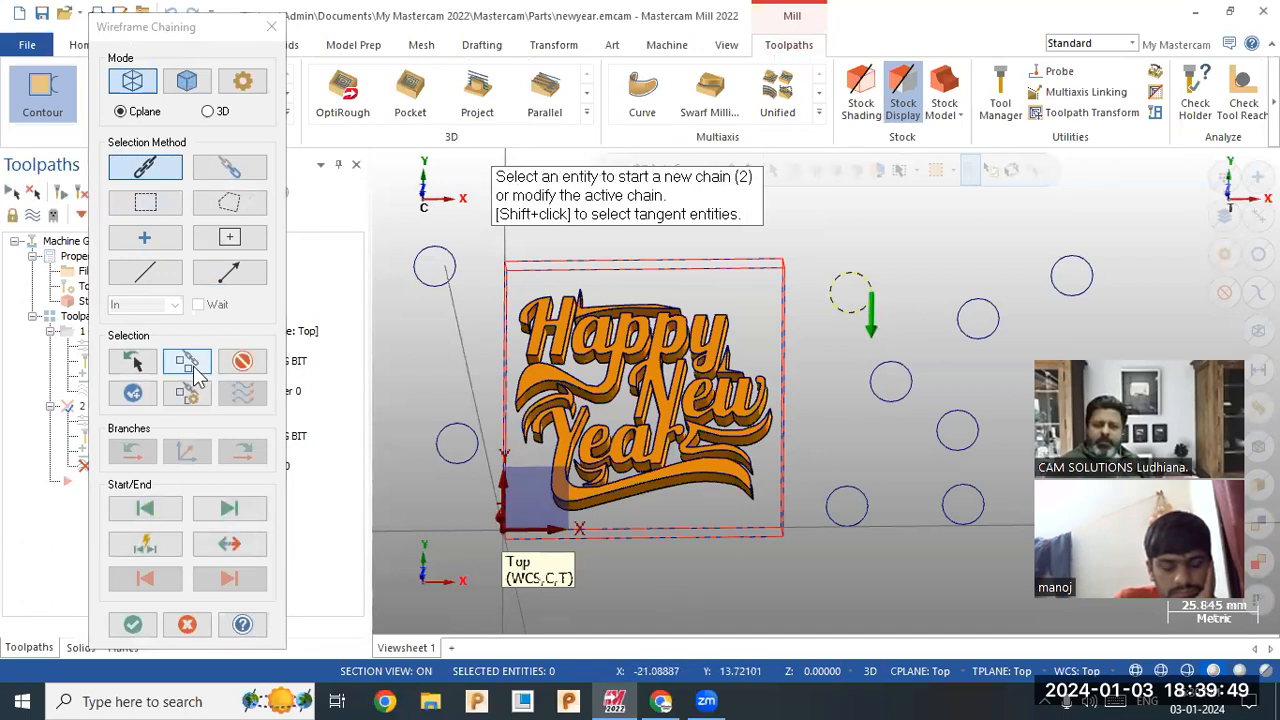
left_click(187, 362)
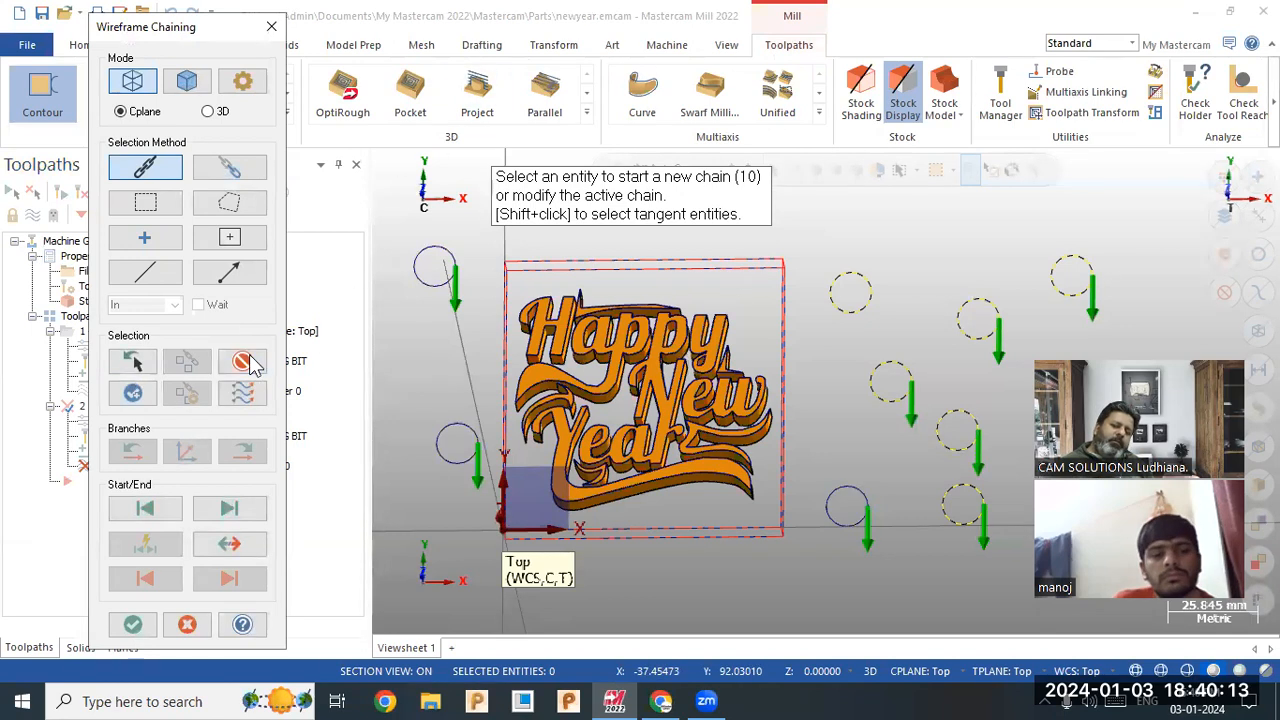
Unselect the similar chains and individually chain the six other circles on the right side of the stock.
left_click(252, 363)
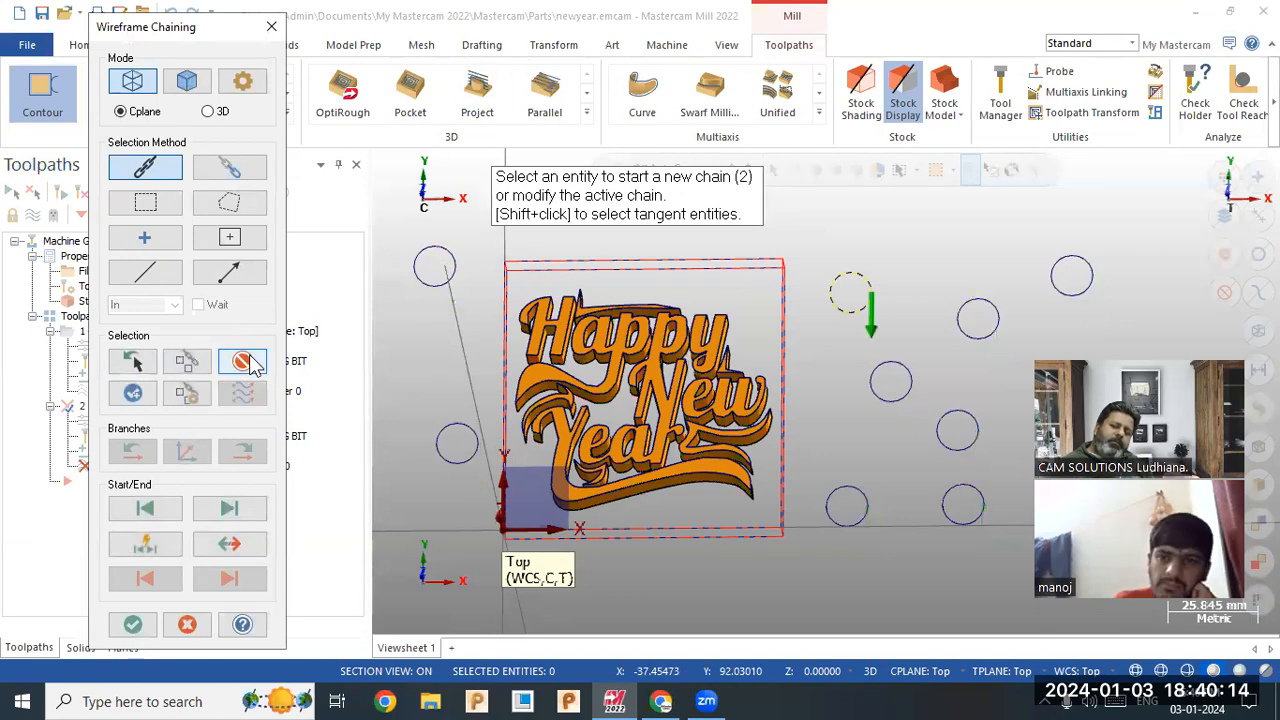
left_click(900, 367)
left_click(976, 340)
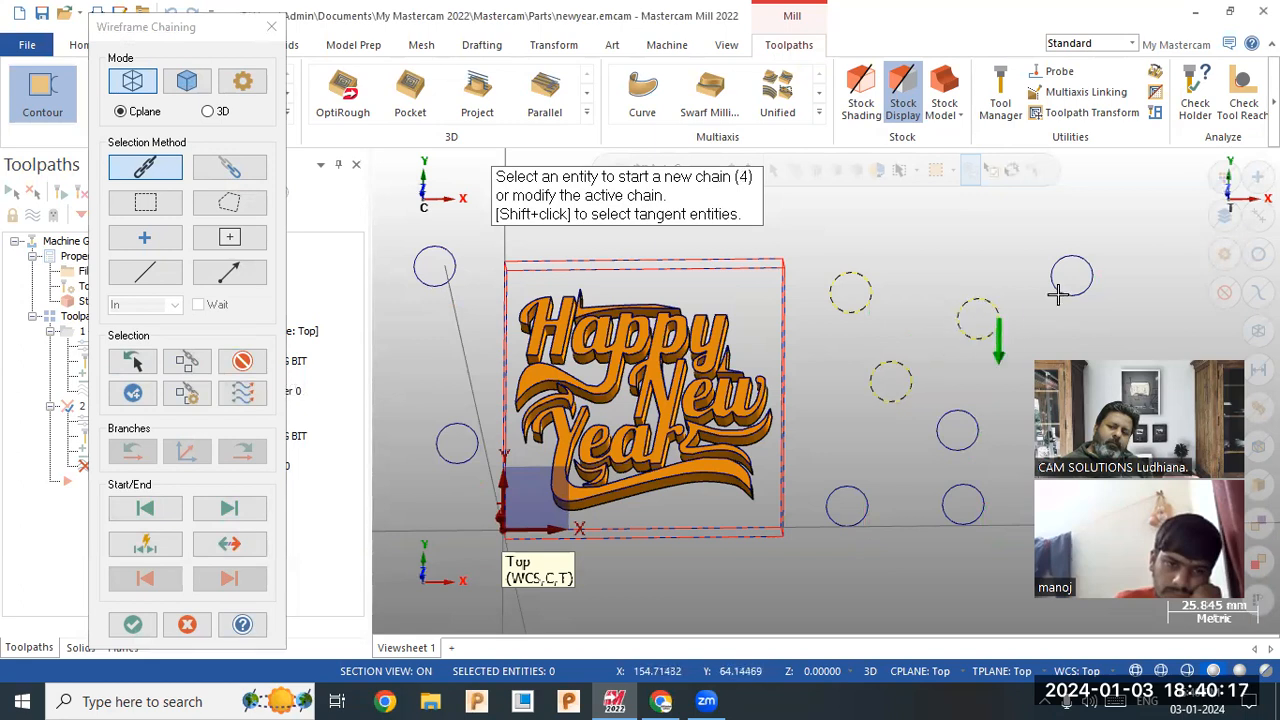
left_click(1063, 296)
scroll(760, 340, "down", 4)
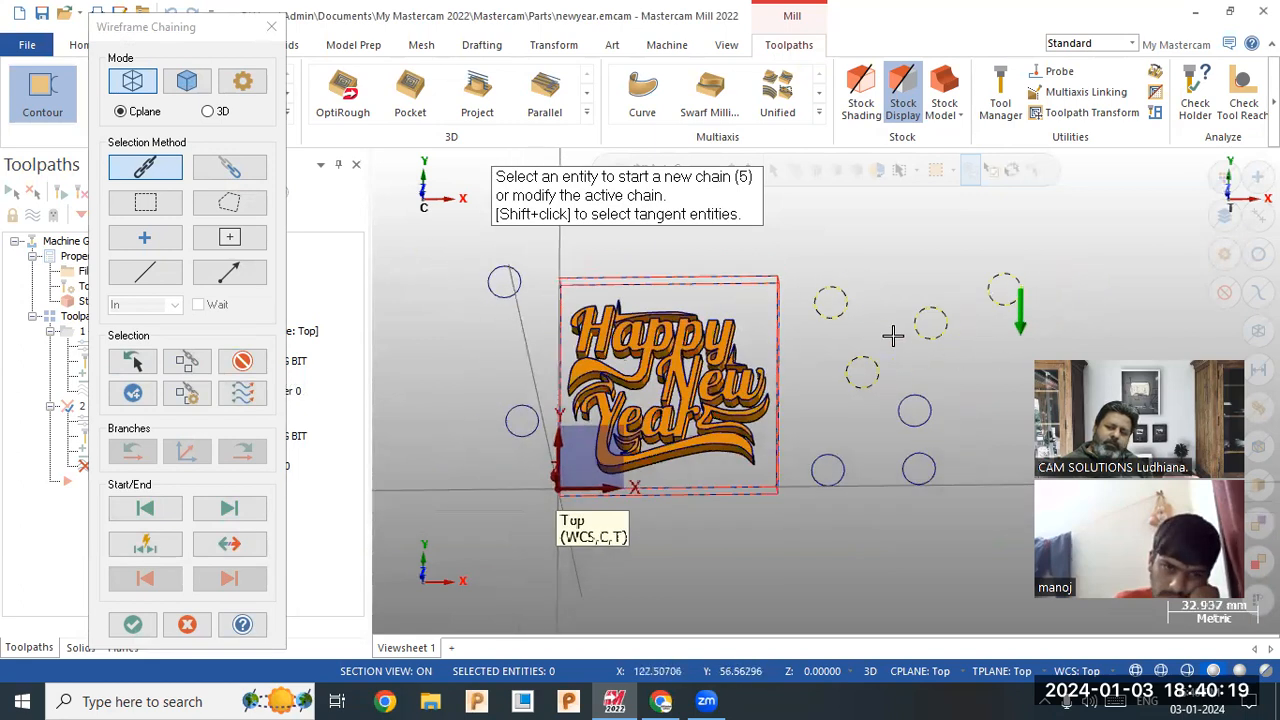
left_click(916, 402)
left_click(907, 441)
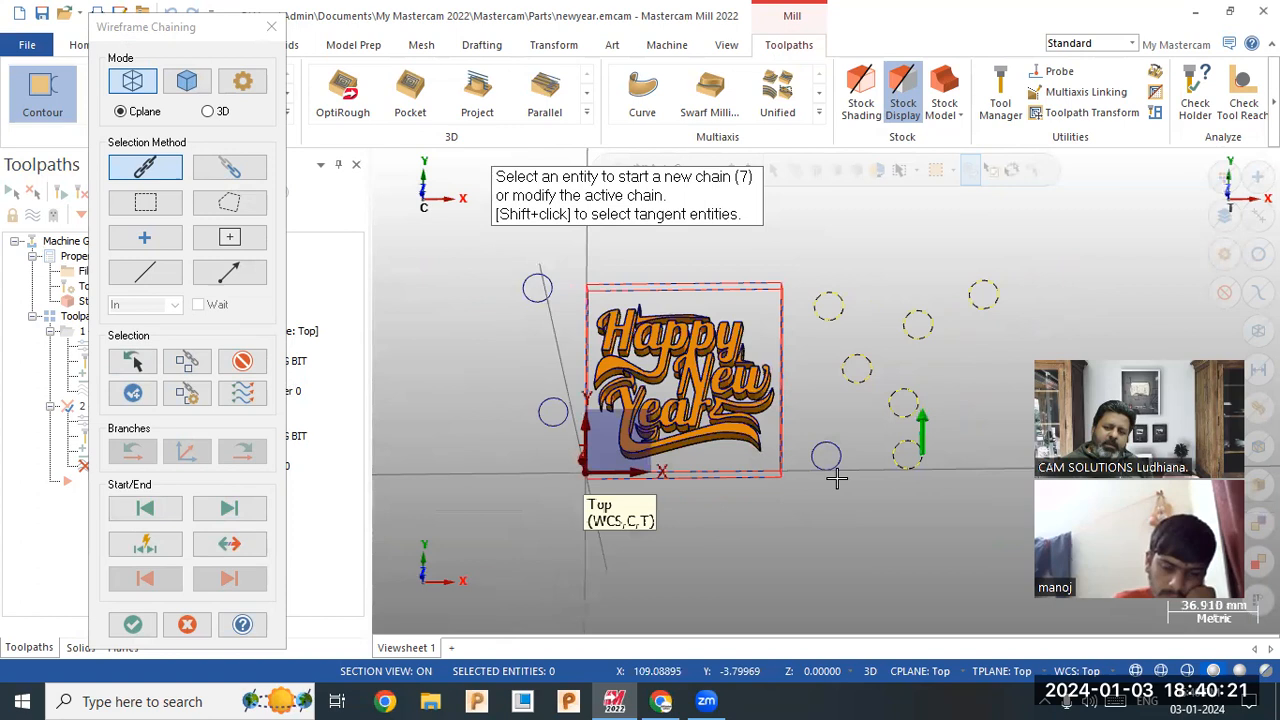
left_click(821, 468)
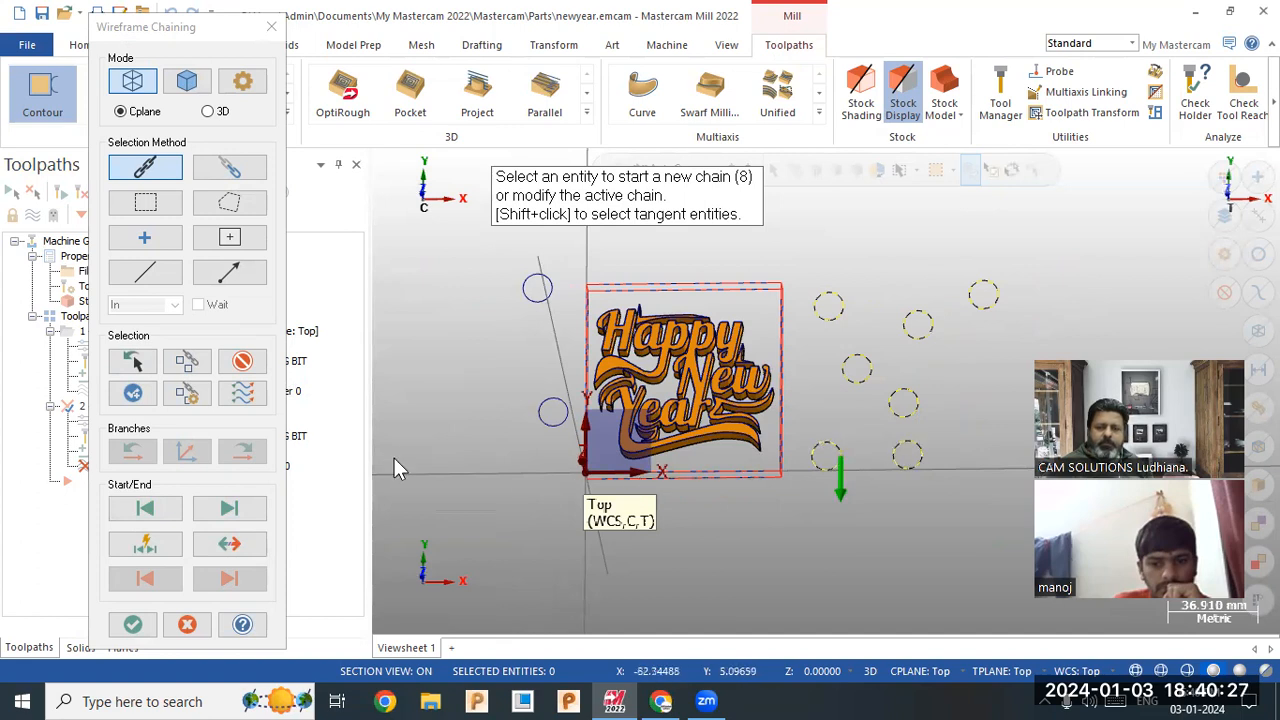
Show the directions of all chains and reverse the upward-running chain on the circle left of the group's center.
left_click(245, 395)
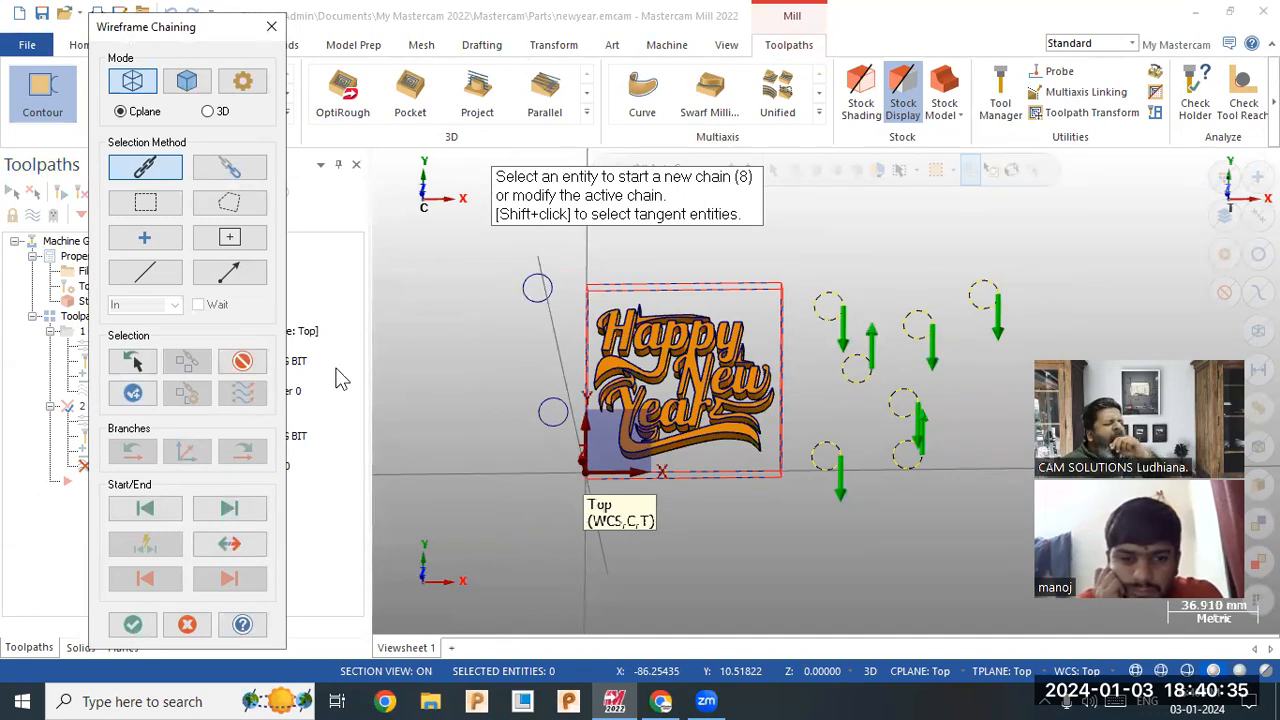
scroll(577, 356, "up", 1)
scroll(582, 350, "up", 2)
scroll(477, 247, "down", 4)
scroll(853, 329, "up", 4)
left_click(797, 311)
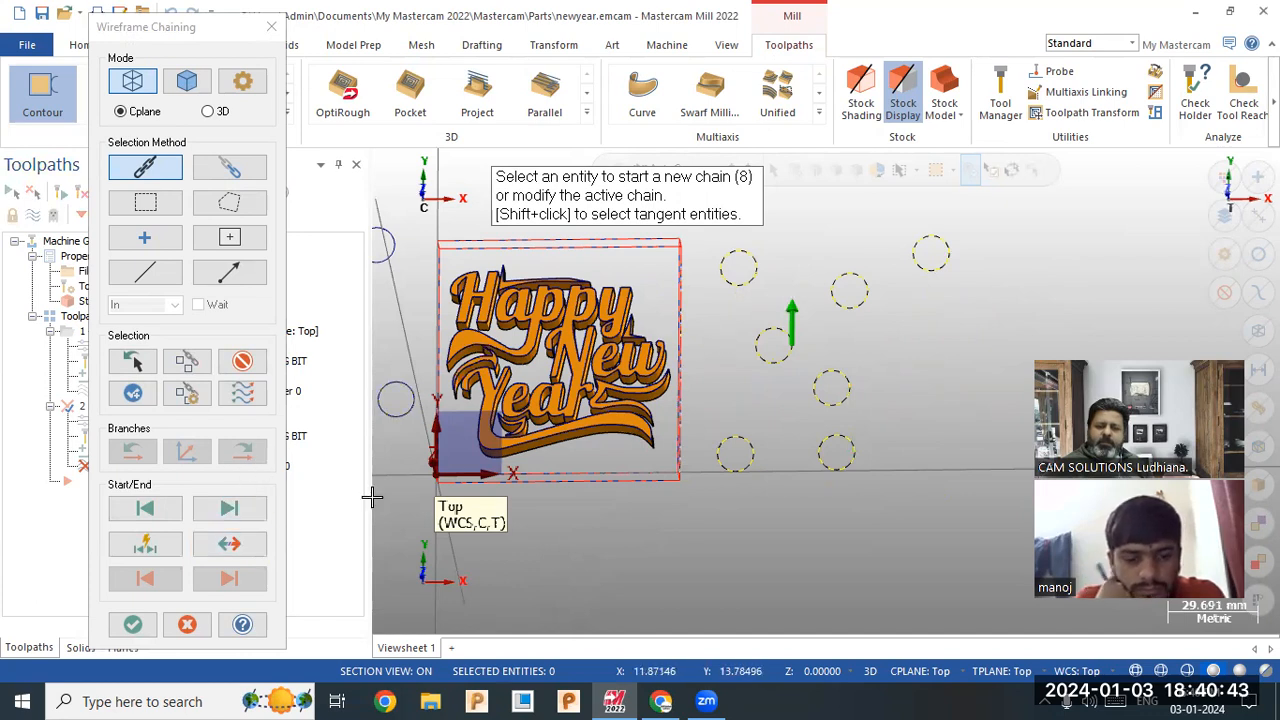
left_click(249, 547)
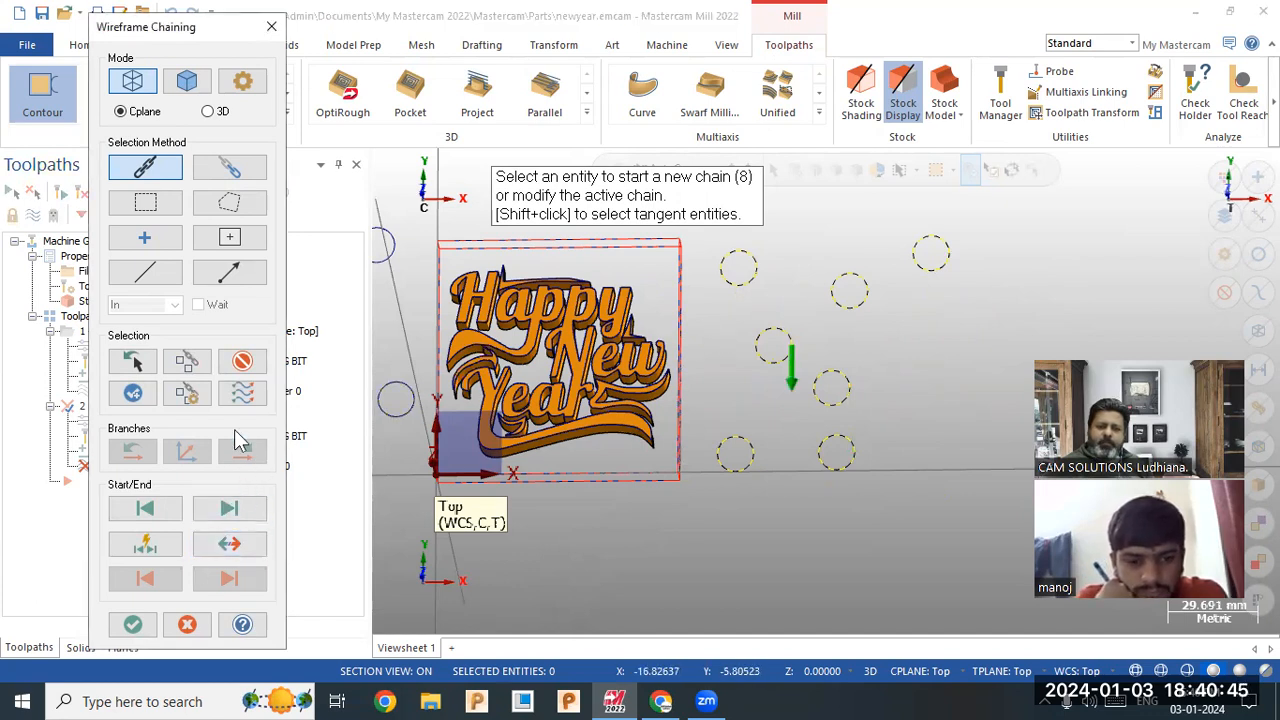
Redisplay all chain directions, reverse the upward chain on the lower-right circle, and check that every chain direction matches.
left_click(242, 393)
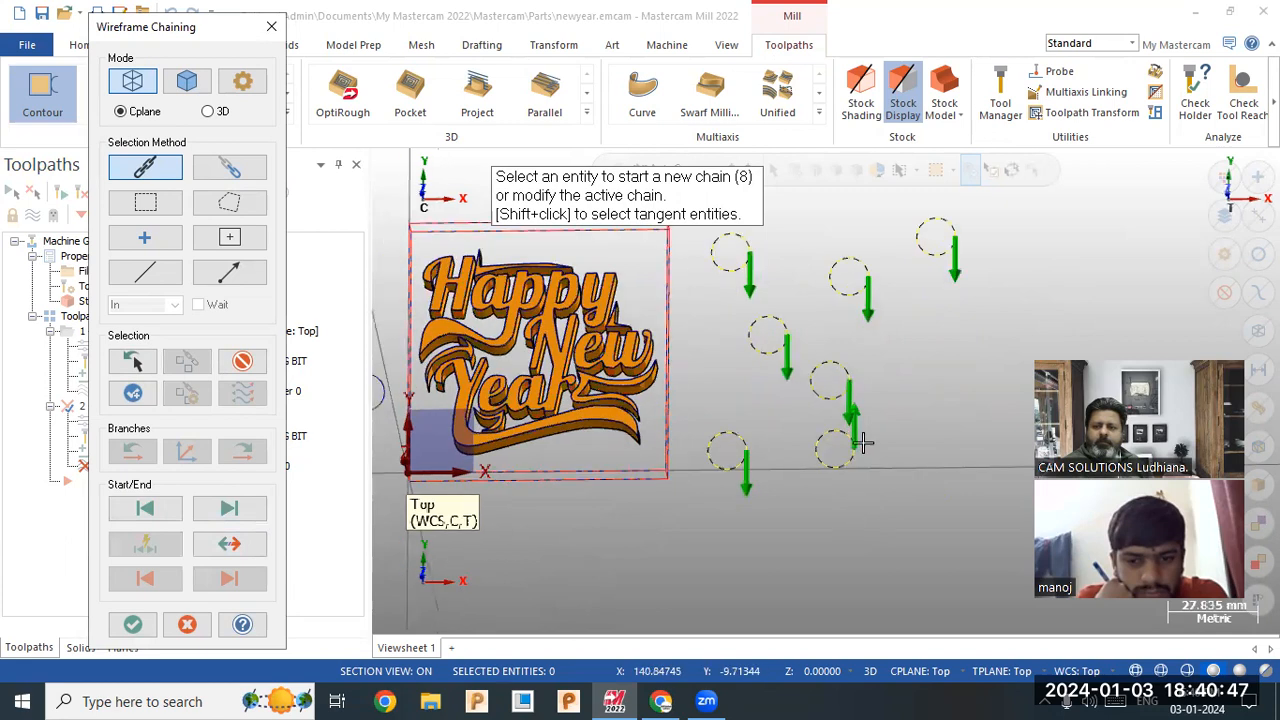
scroll(855, 422, "up", 2)
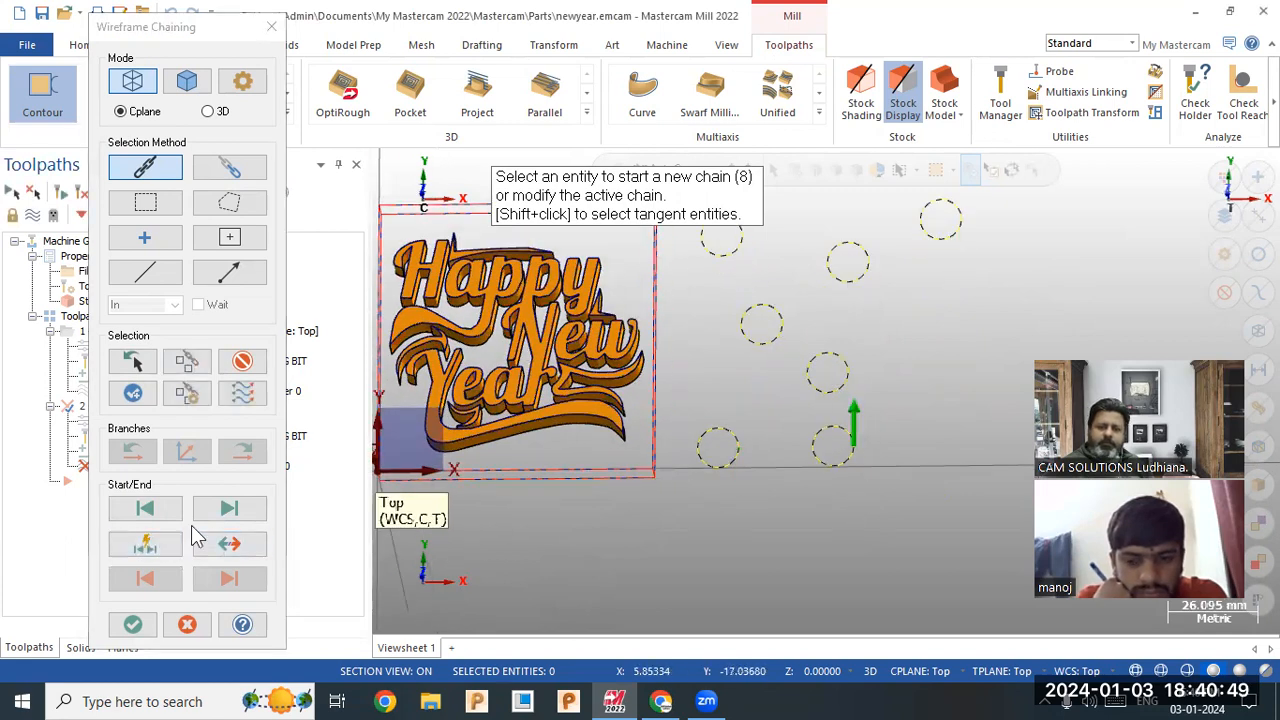
left_click(229, 543)
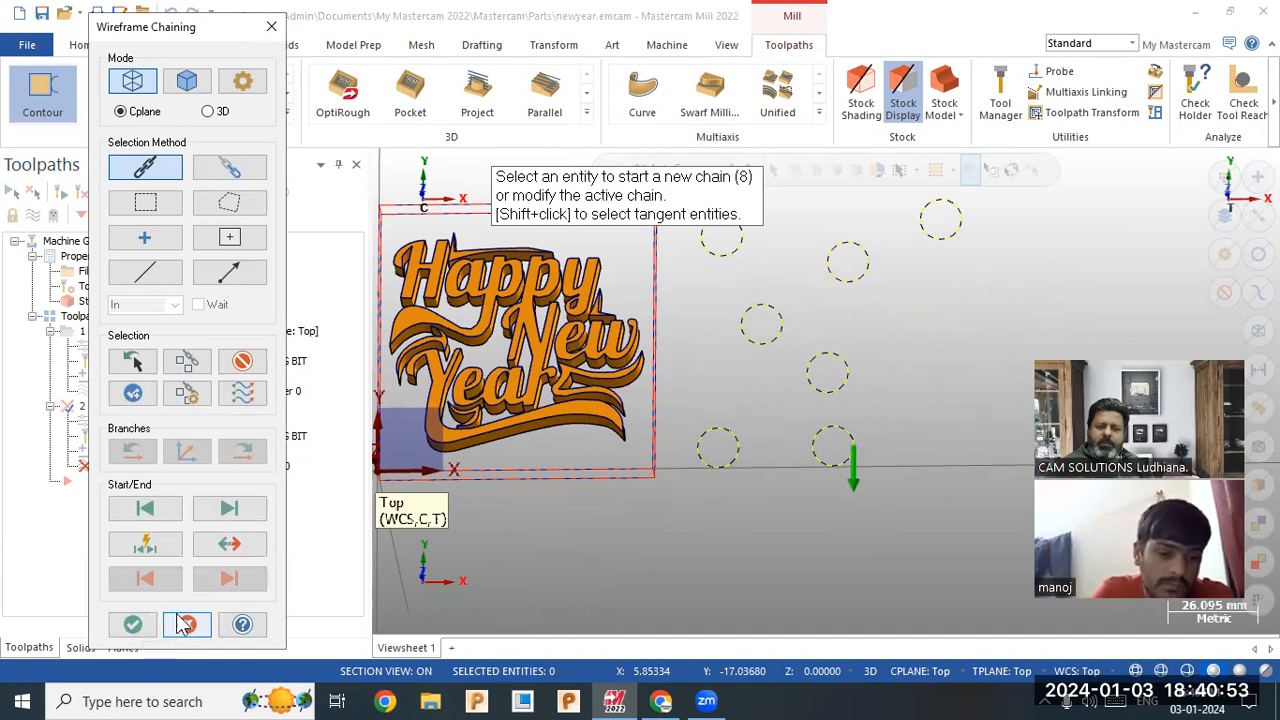
left_click(244, 394)
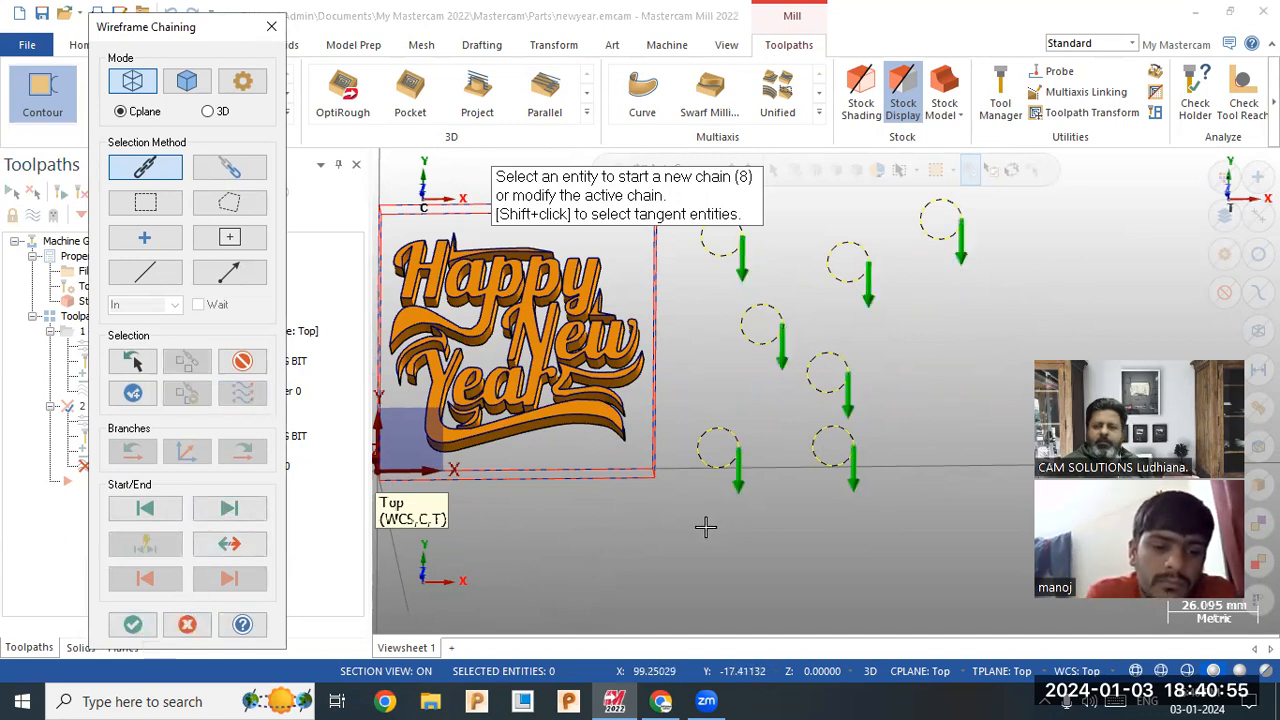
Unselect all circle chains and cancel the chaining without keeping the Contour operation.
scroll(700, 527, "down", 2)
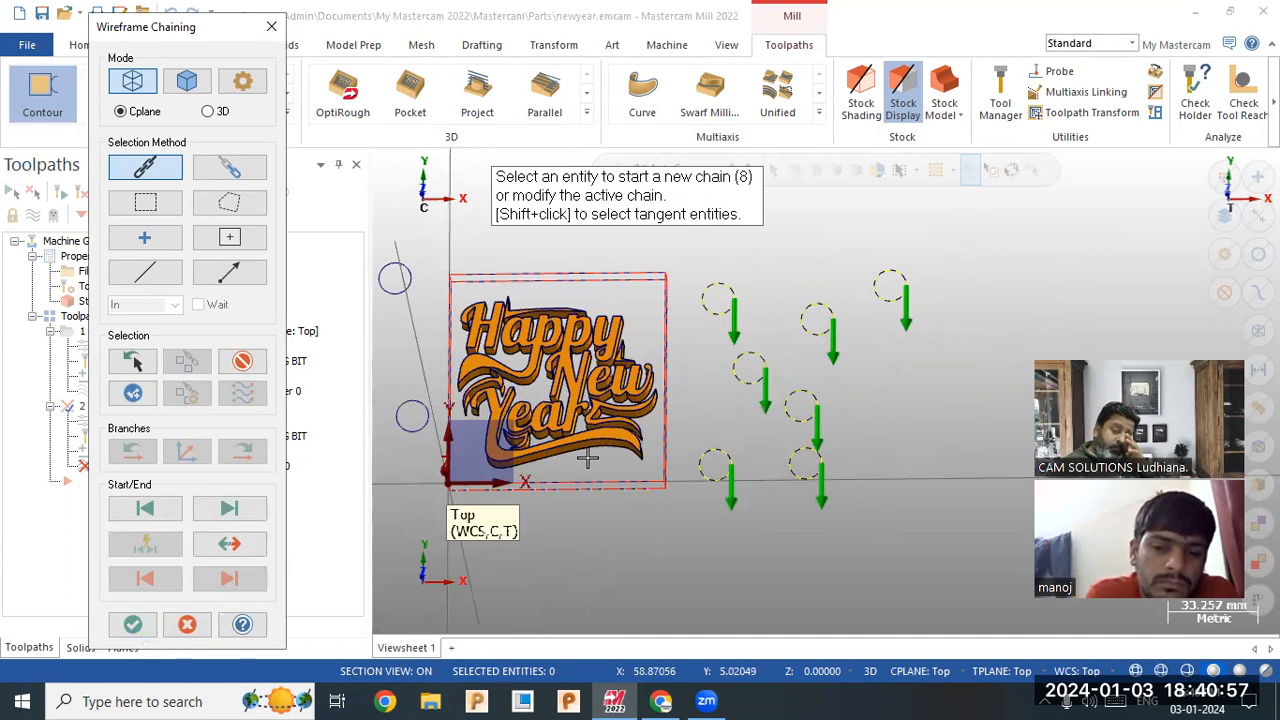
left_click(242, 361)
middle_click_drag(385, 420, 463, 337)
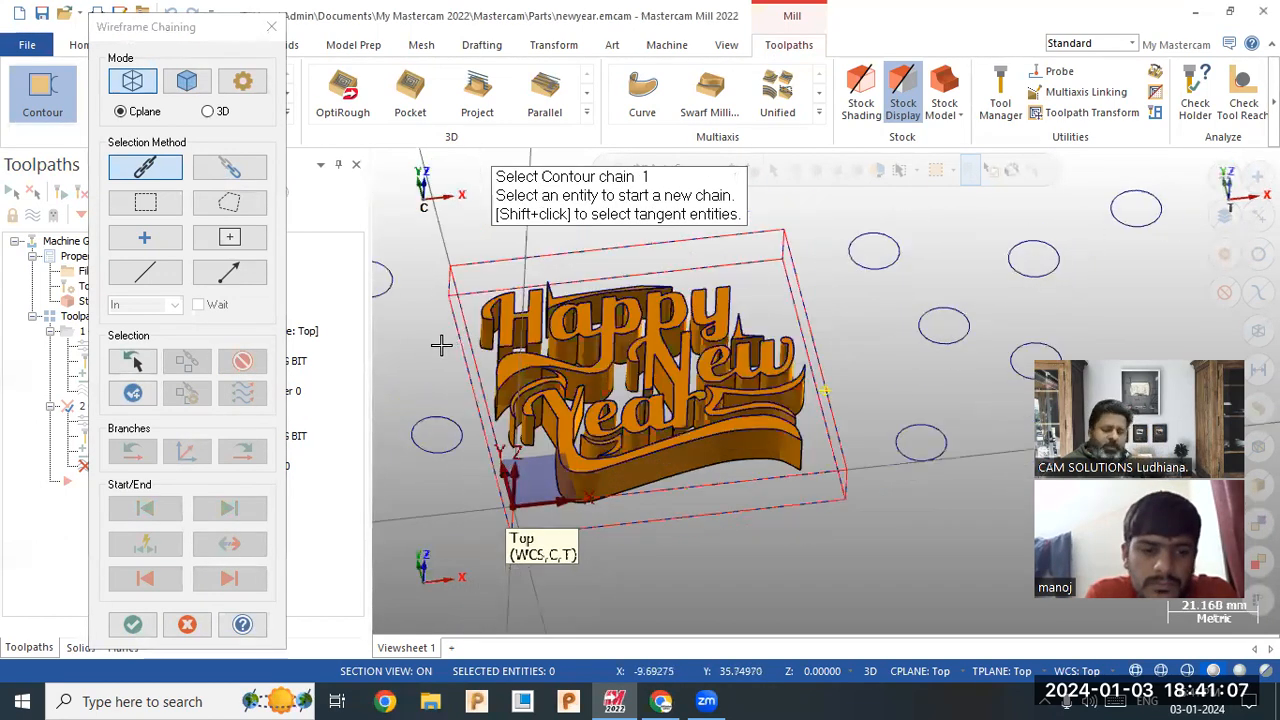
middle_click_drag(709, 410, 655, 424)
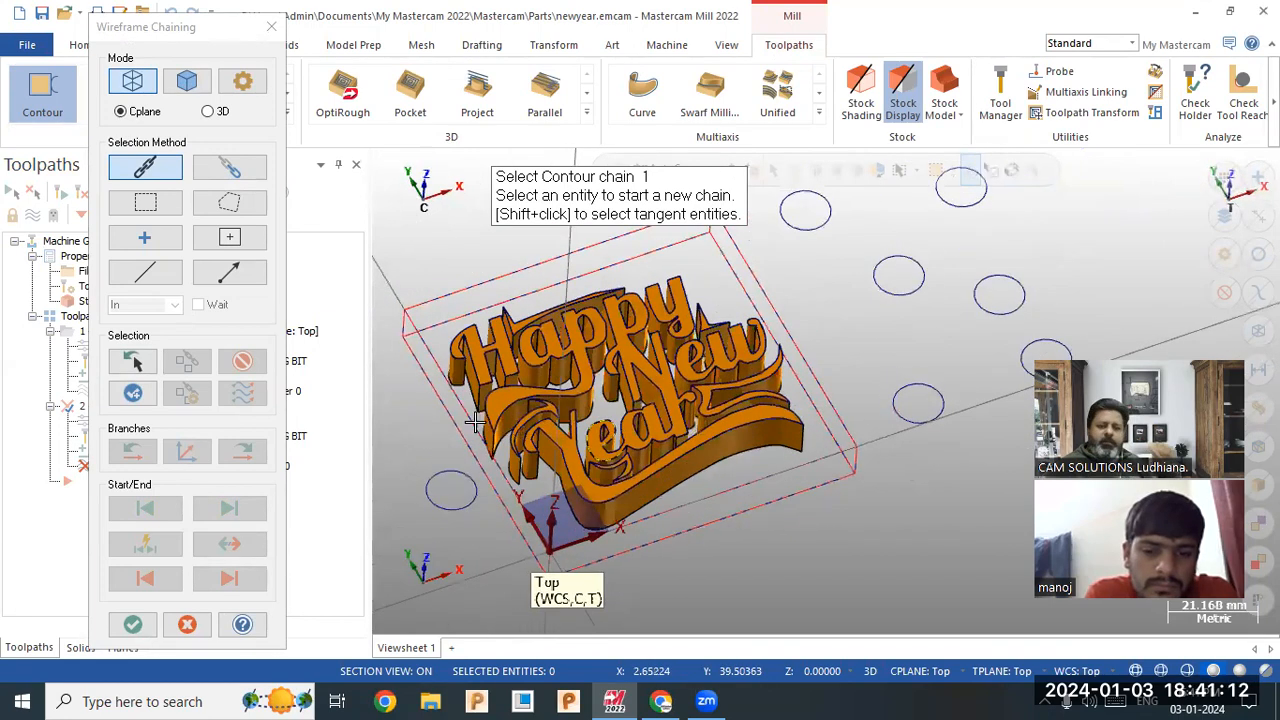
left_click(140, 400)
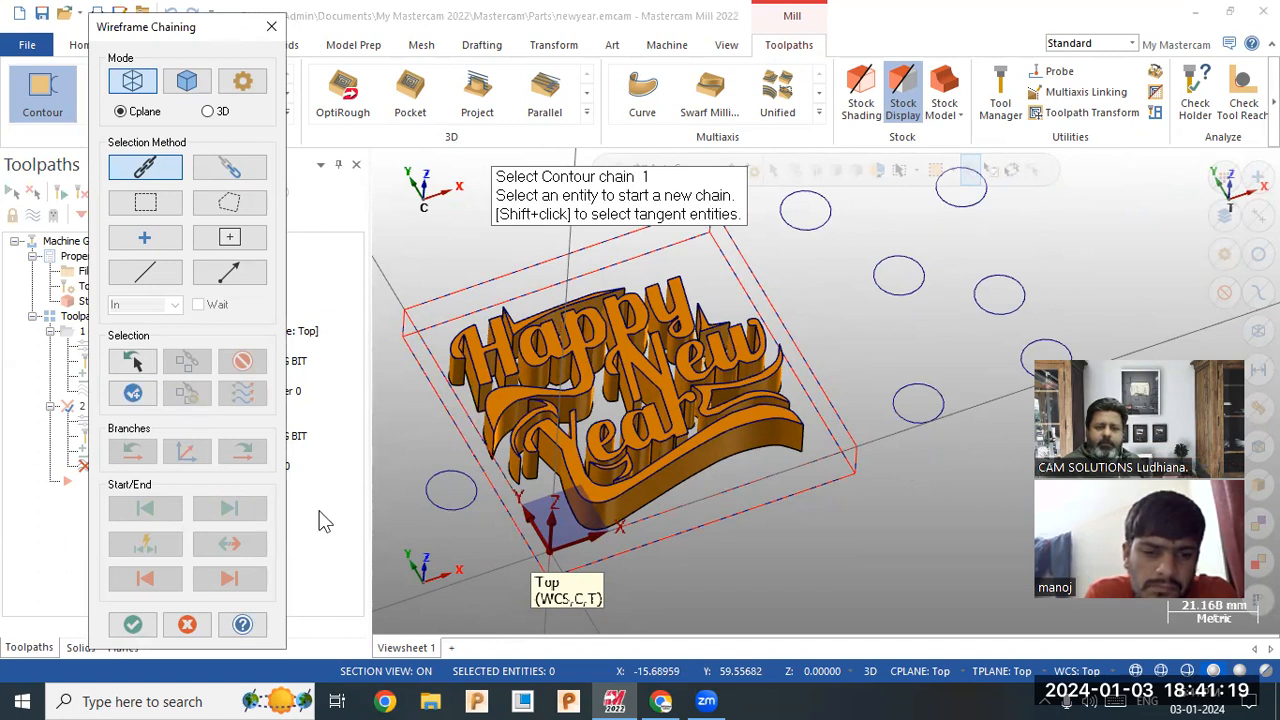
key("Escape")
left_click(737, 391)
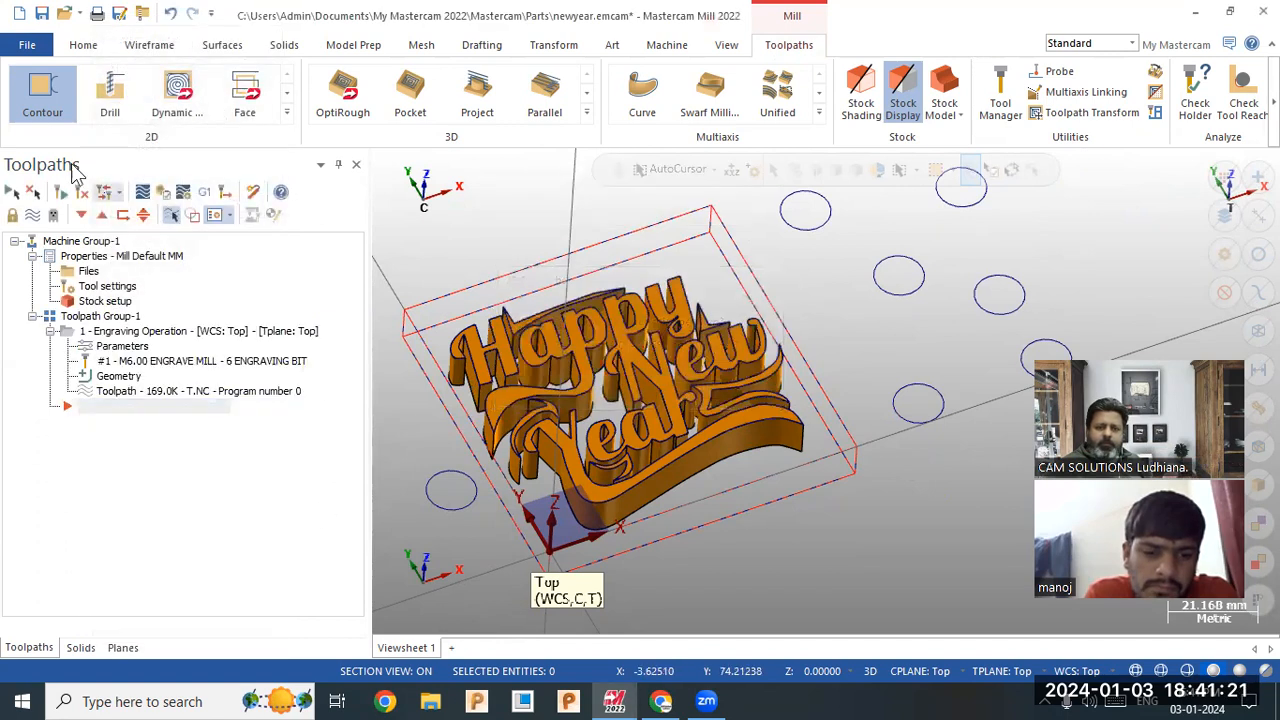
Start a new Contour toolpath, chain the Y of "Year" with its long swoosh, end that chain, and chain the small swoosh beneath "Year".
left_click(42, 92)
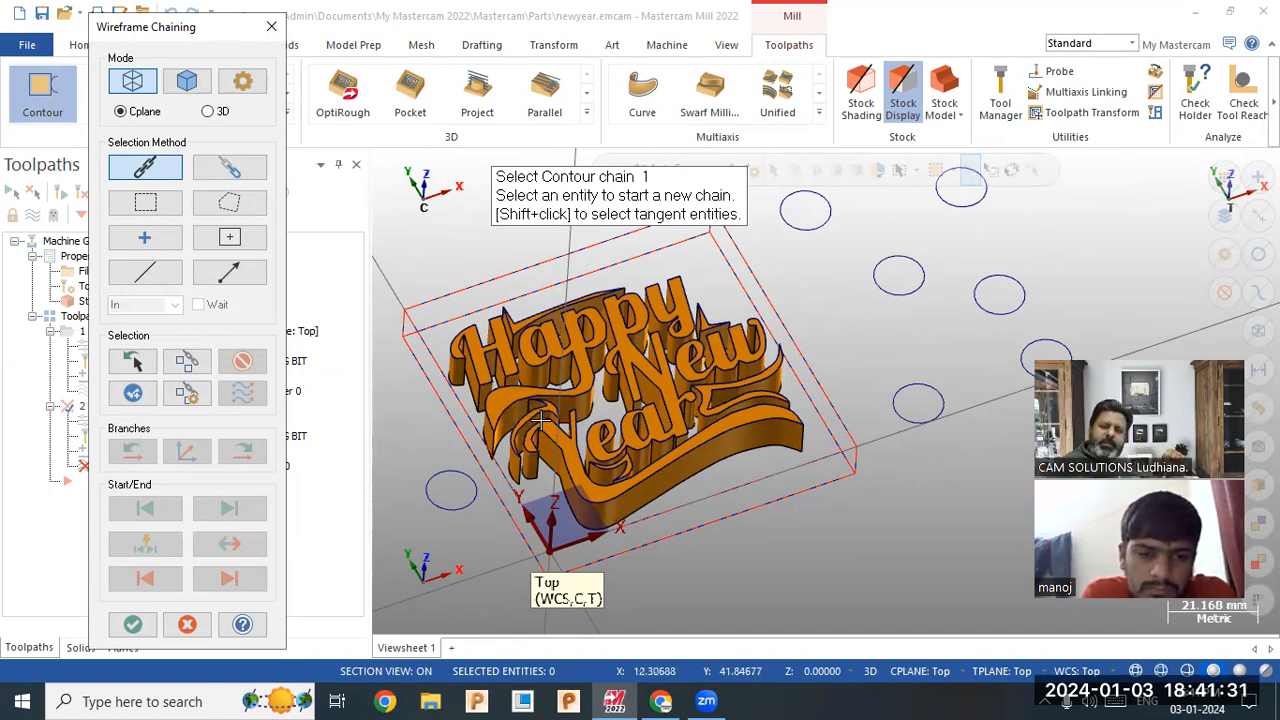
left_click(540, 424)
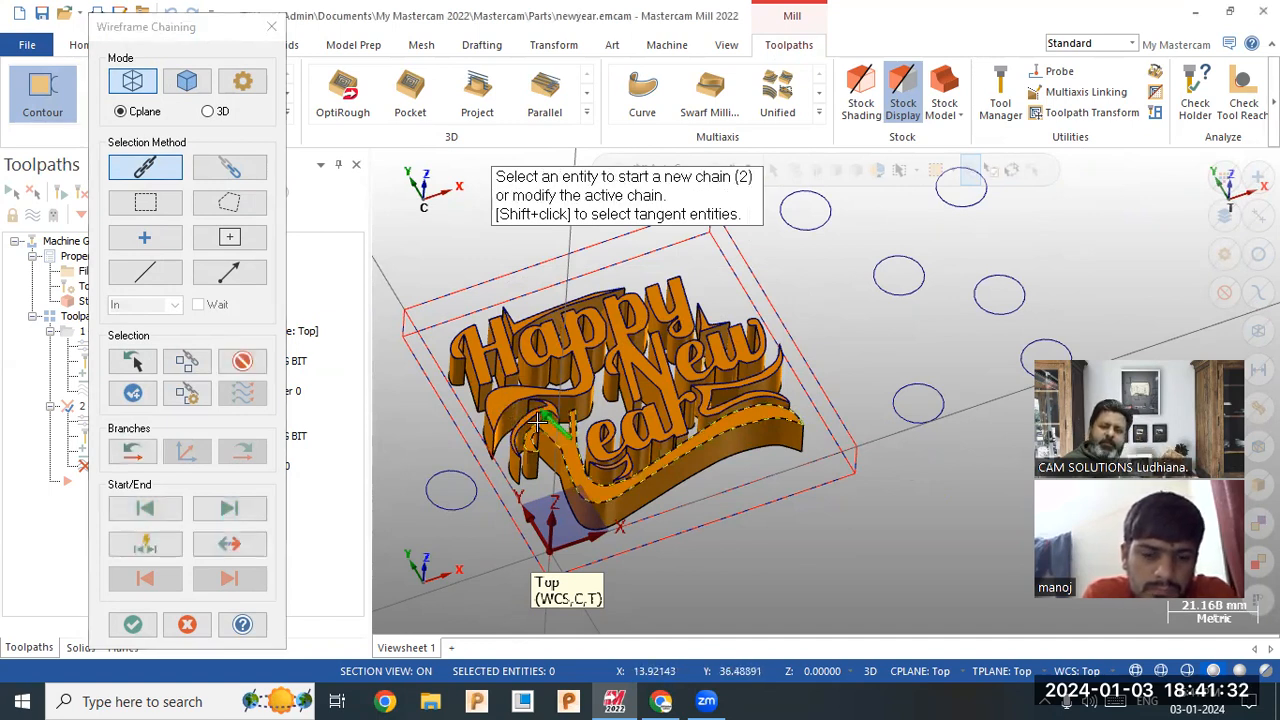
left_click(149, 392)
left_click(620, 462)
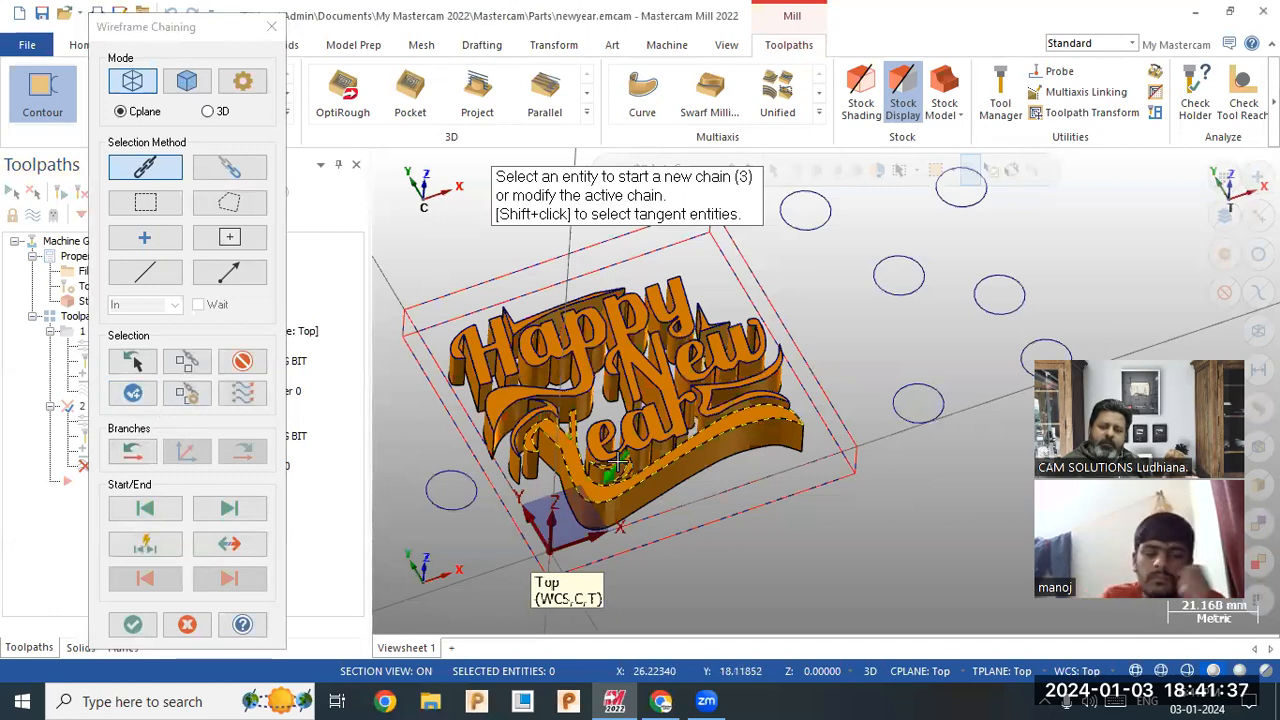
End the current chain, chain the e of "Year" and the r outline with its swoosh below "New", ending each chain.
left_click(150, 395)
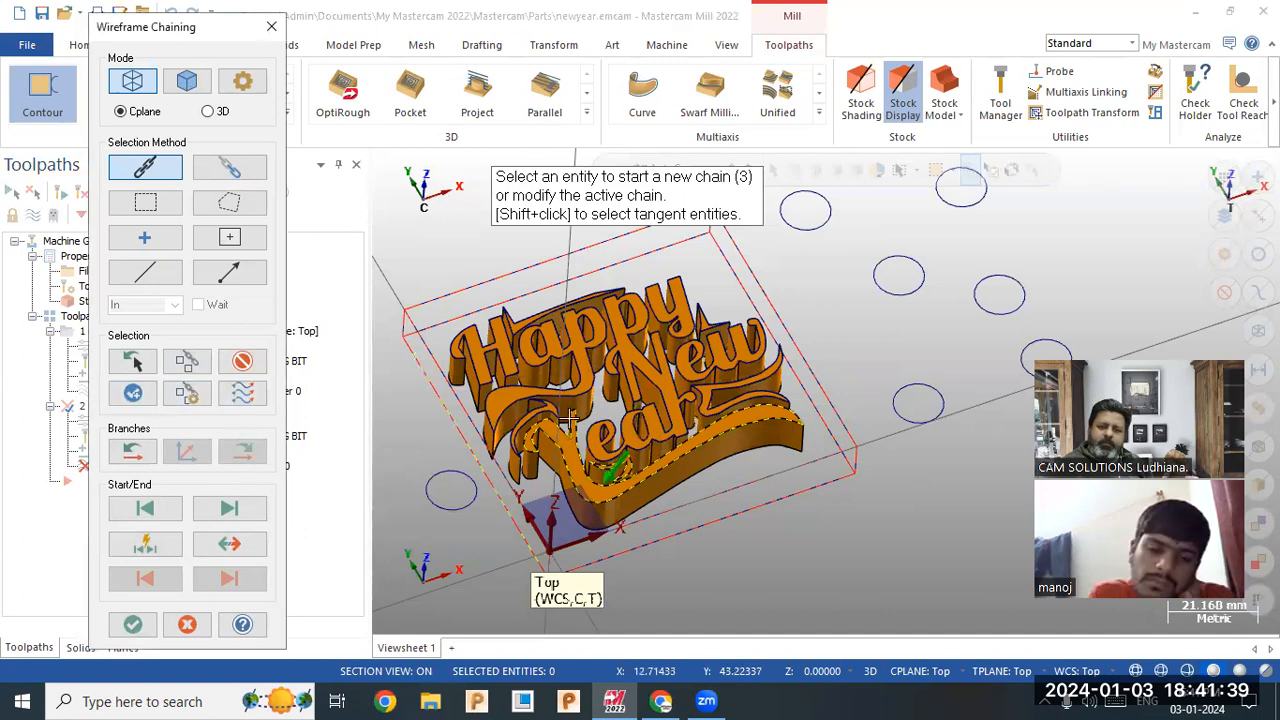
left_click(630, 425)
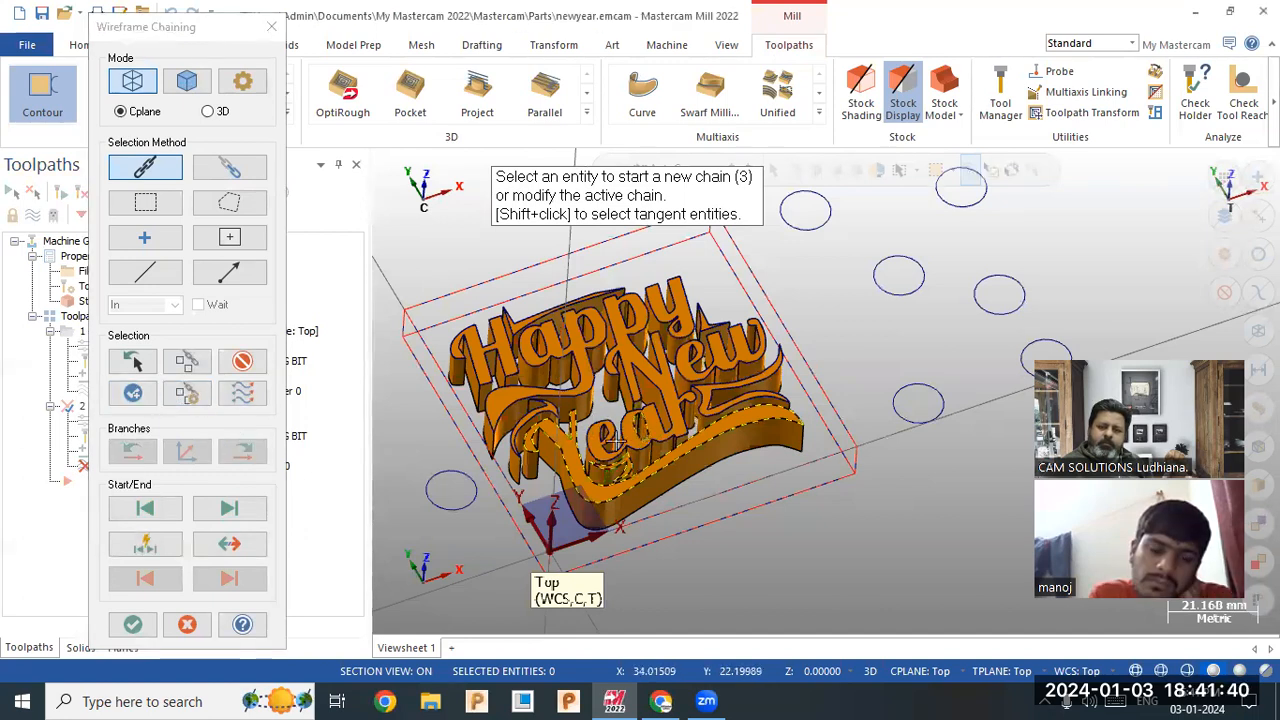
left_click(137, 393)
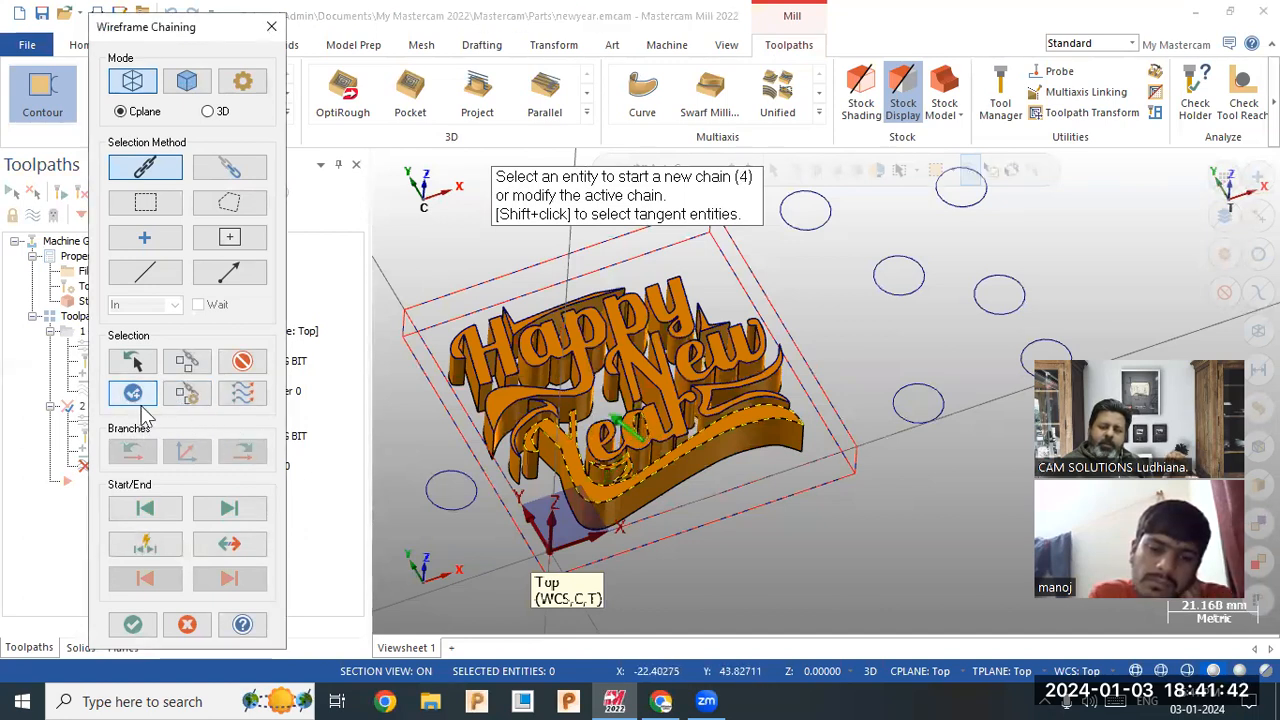
left_click(692, 407)
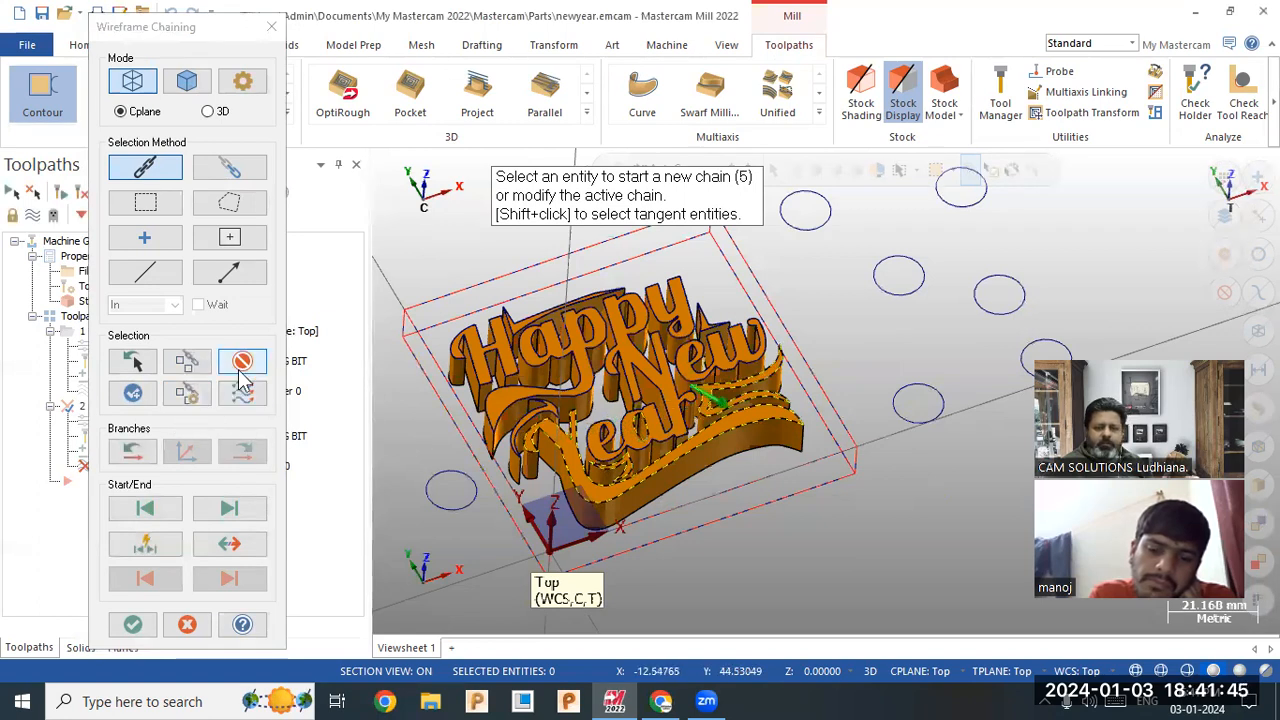
left_click(133, 393)
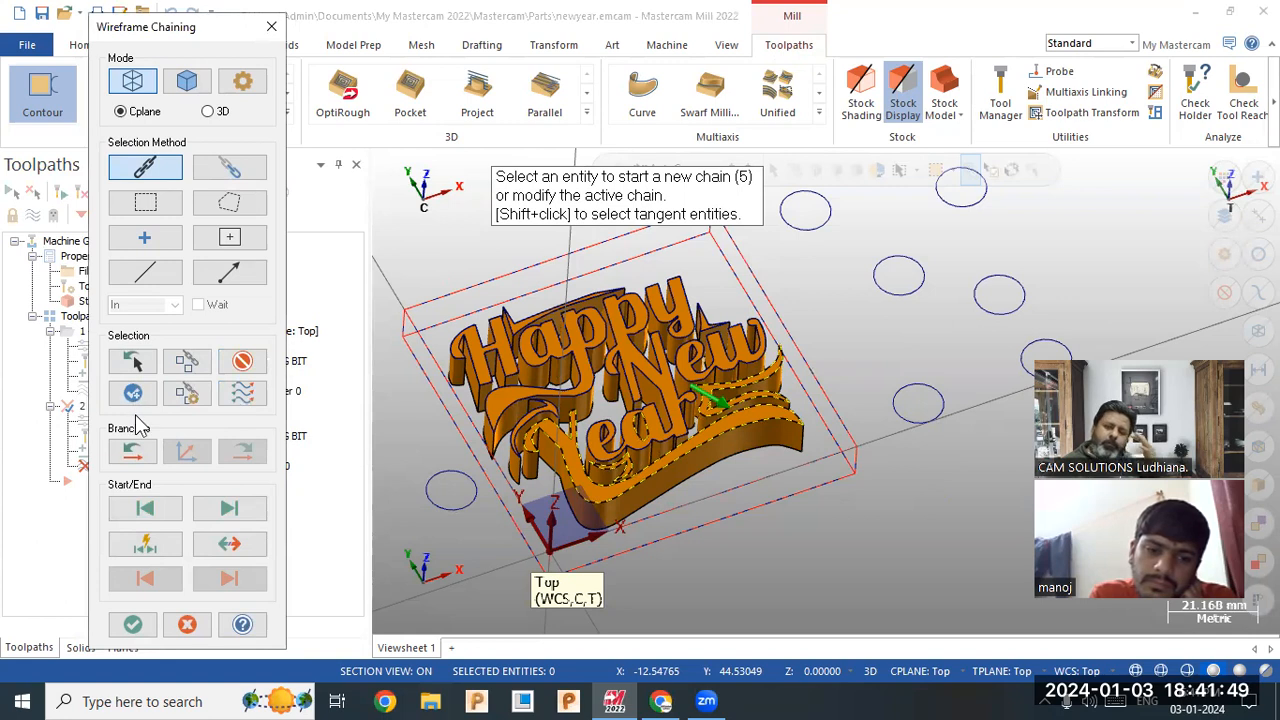
Unselect all of the lettering chains.
left_click(242, 363)
left_click(242, 363)
left_click(242, 363)
left_click(242, 363)
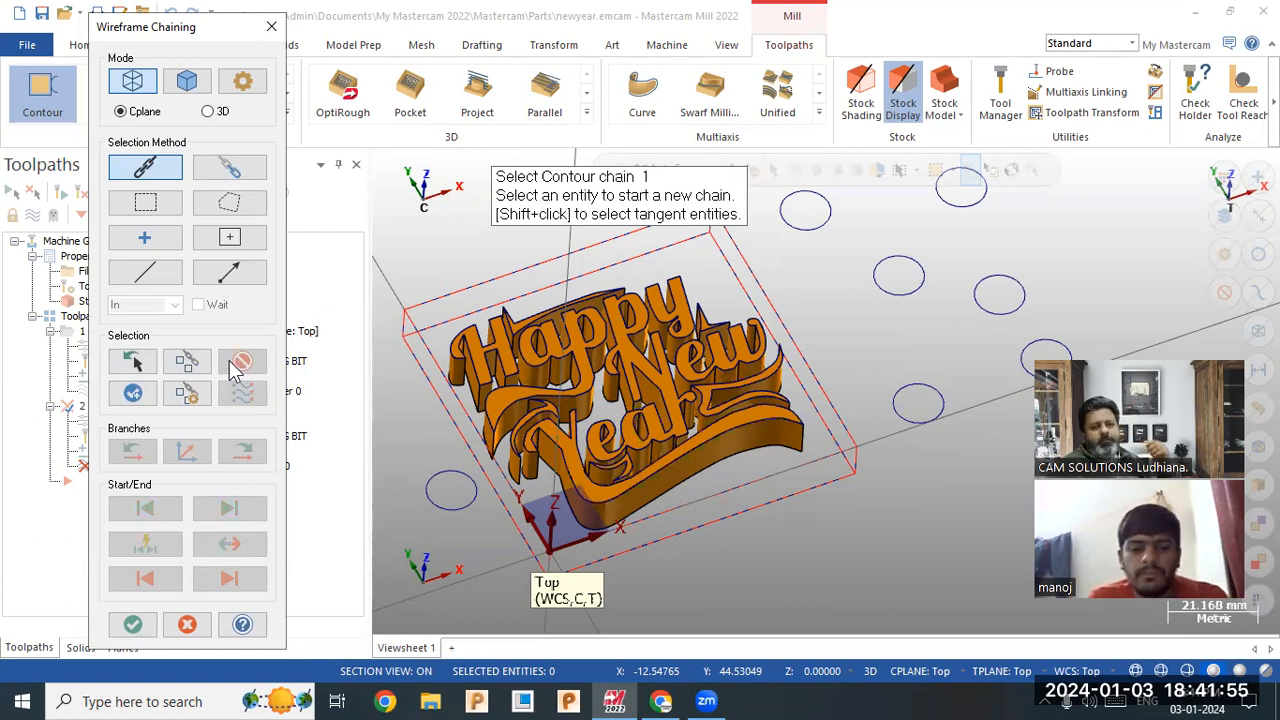
With Single selection, pick the upper curve of the Y in "Year" and extend its end point forward to the tip of the long swoosh.
left_click(163, 273)
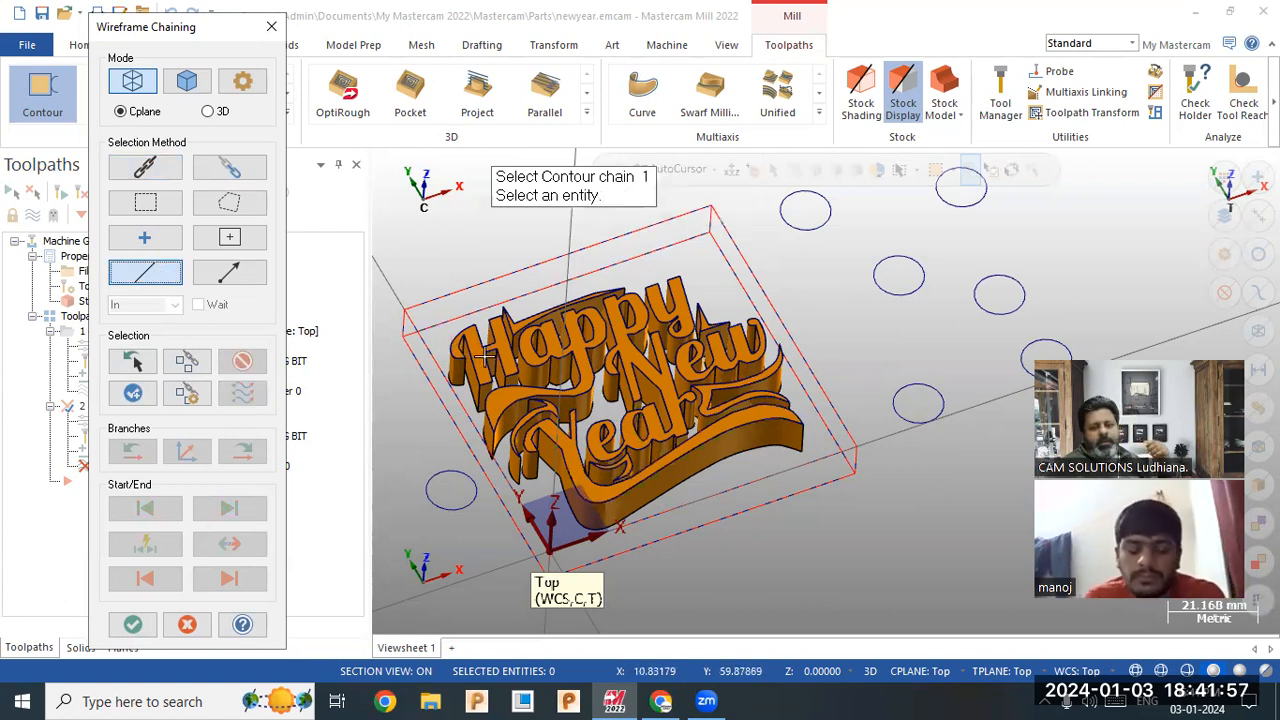
left_click(560, 425)
scroll(545, 460, "up", 3)
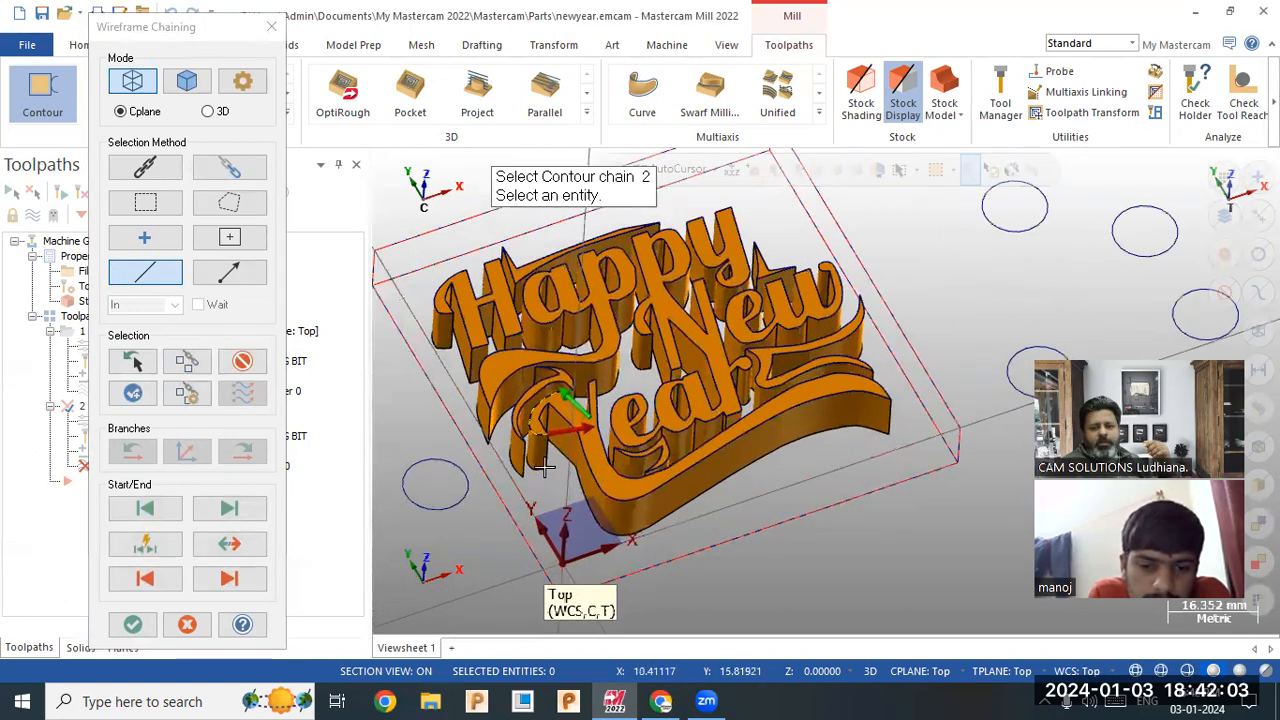
scroll(545, 465, "up", 2)
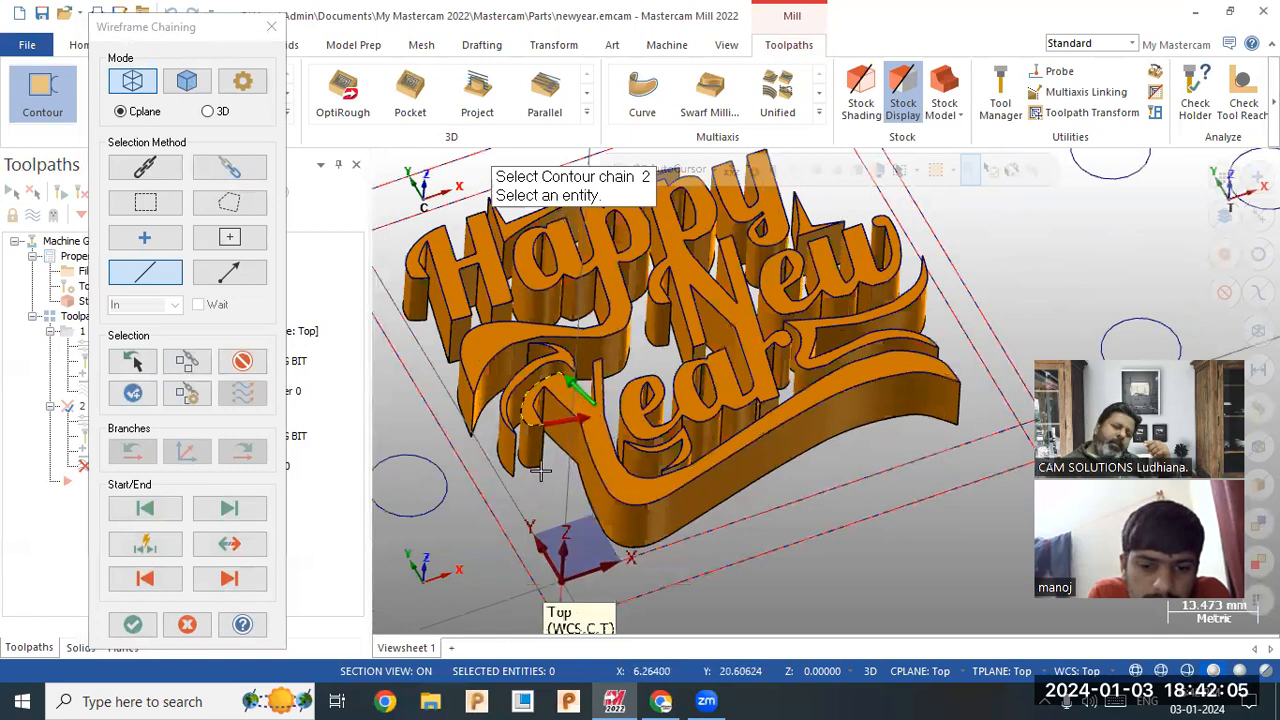
left_click(240, 582)
left_click(240, 582)
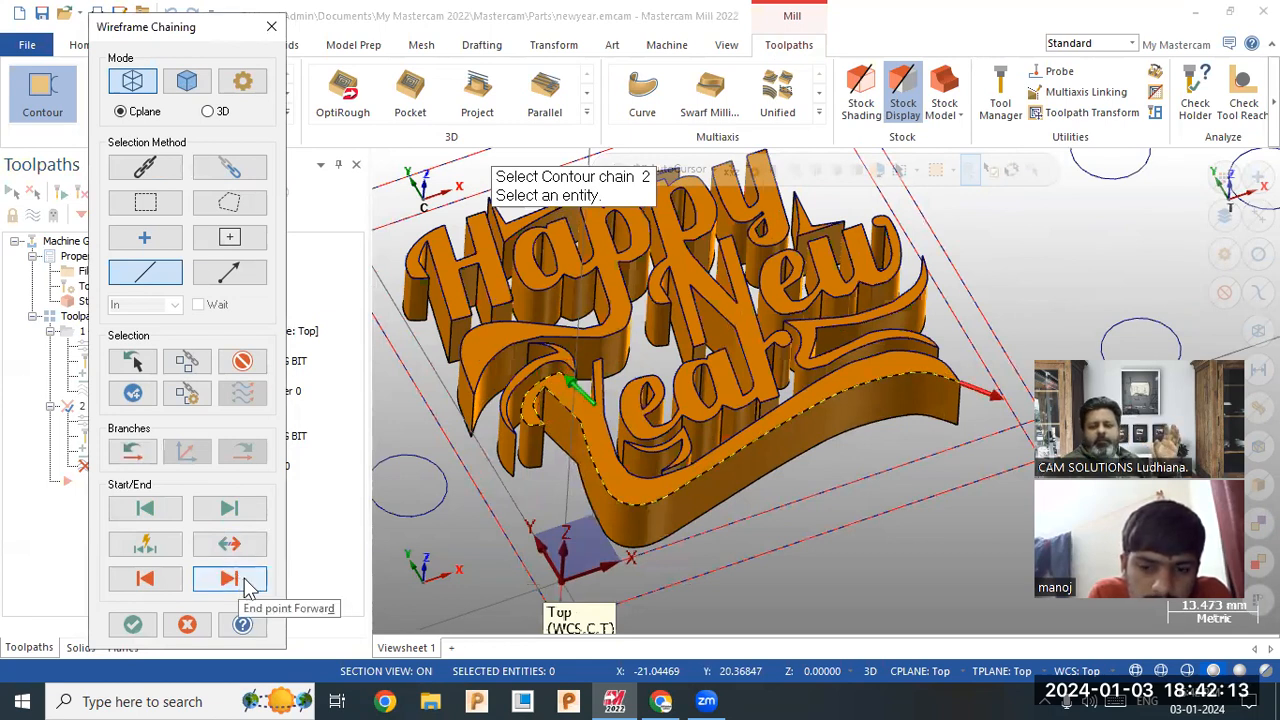
Move the Y chain's start point forward past the letter's upper curves and back to its original position.
left_click(238, 512)
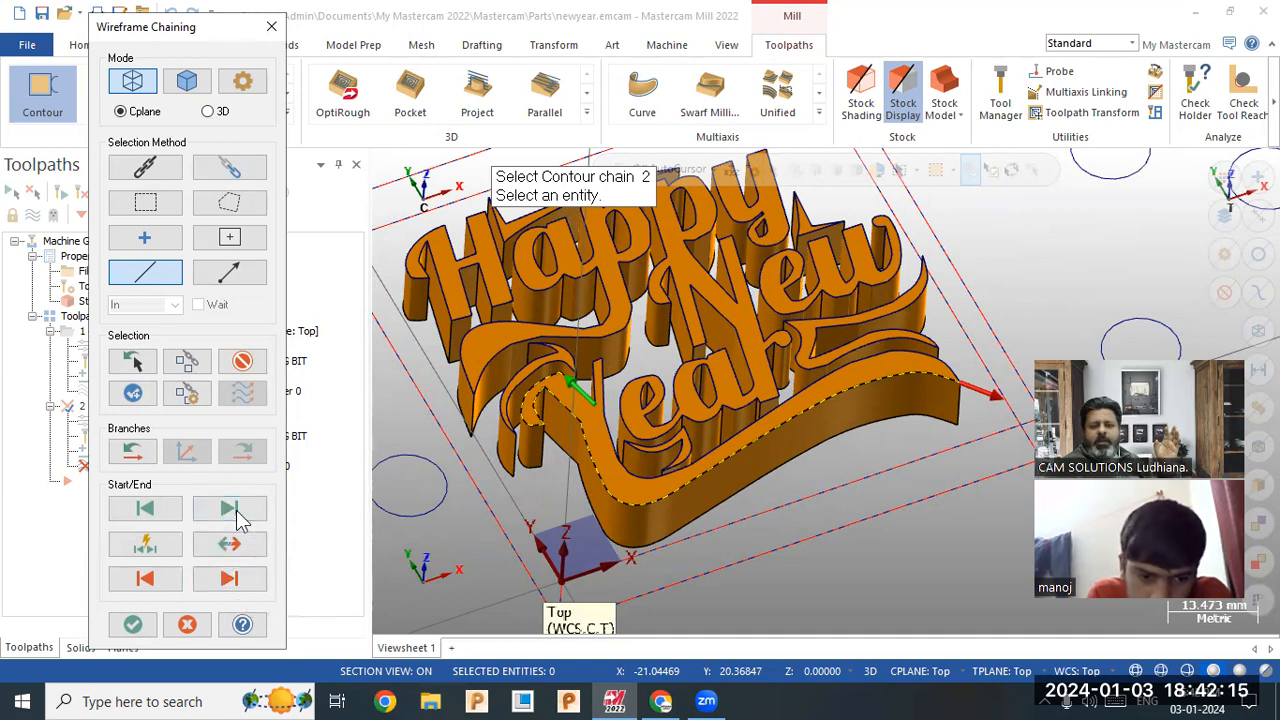
left_click(238, 512)
left_click(238, 512)
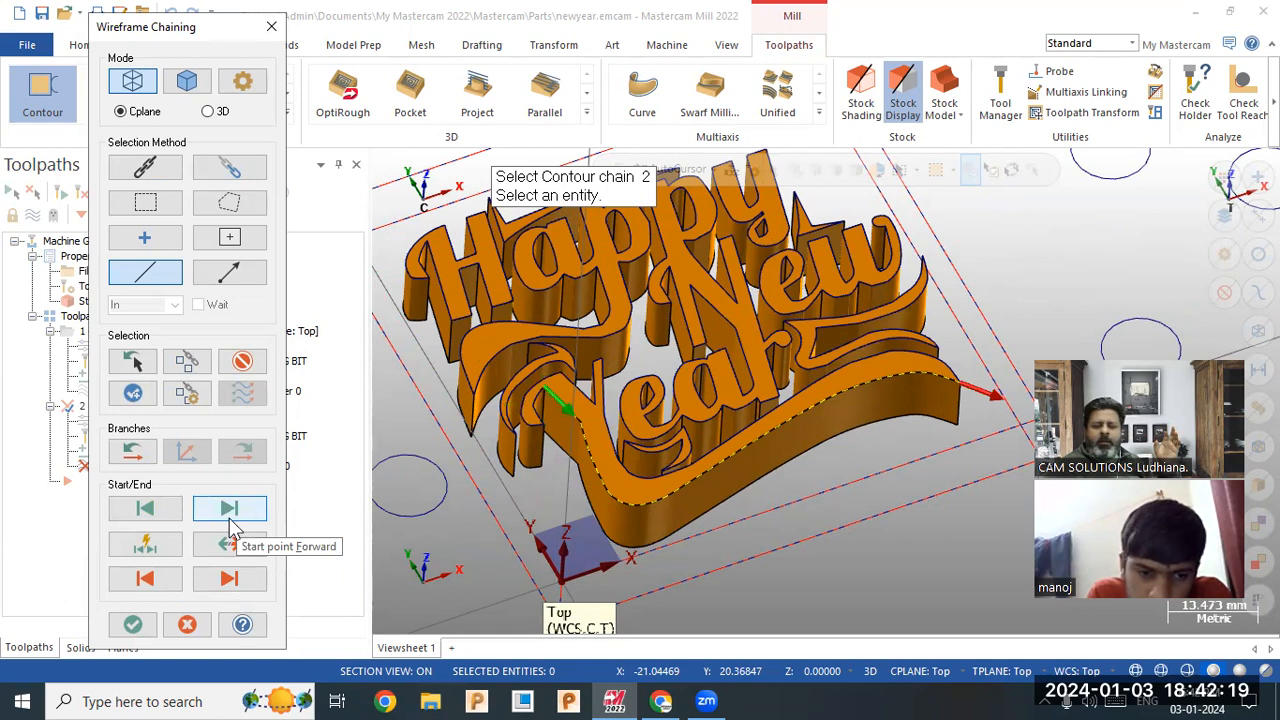
left_click(171, 522)
left_click(171, 522)
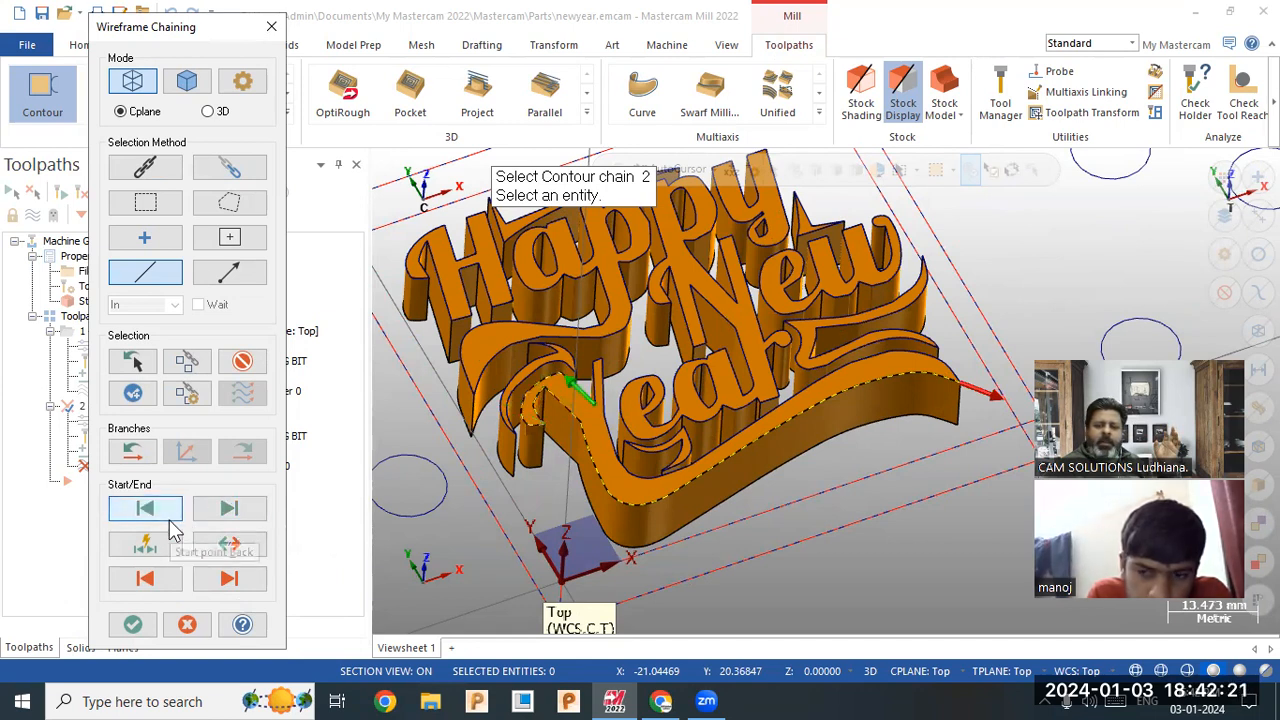
Move the Y chain's end point one entity forward and back, and its start point one entity forward and back.
left_click(229, 579)
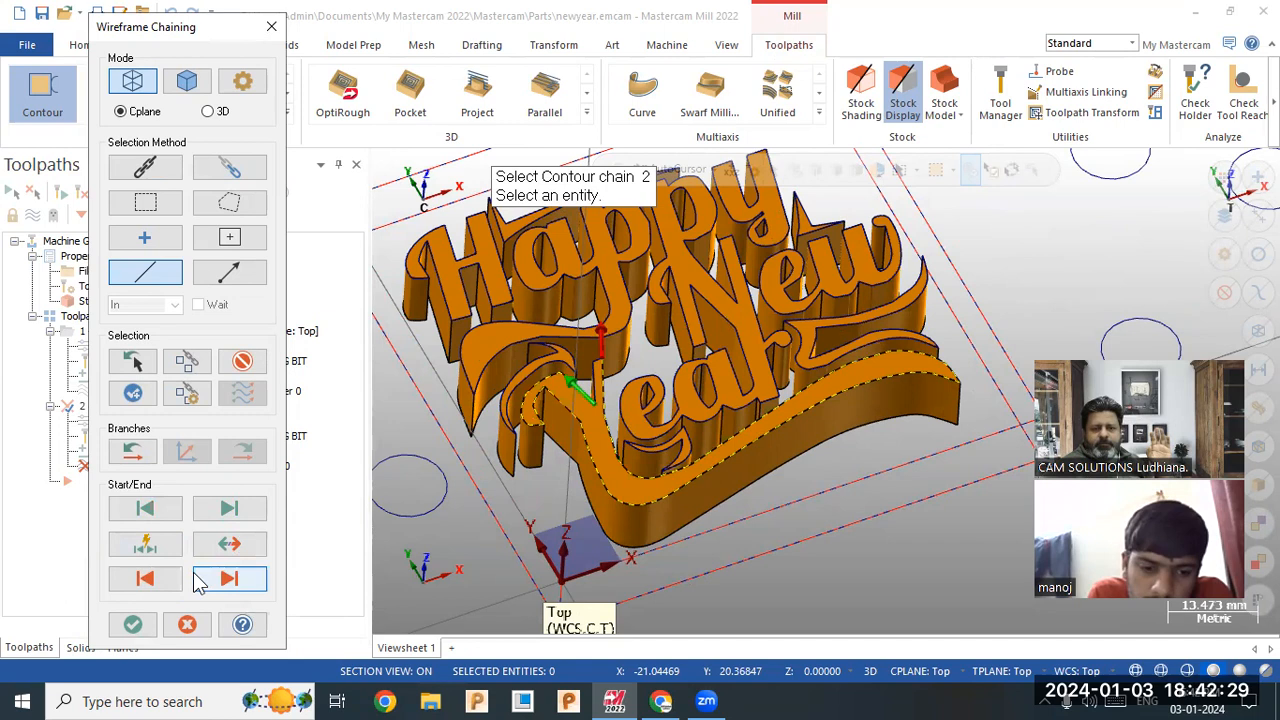
left_click(145, 579)
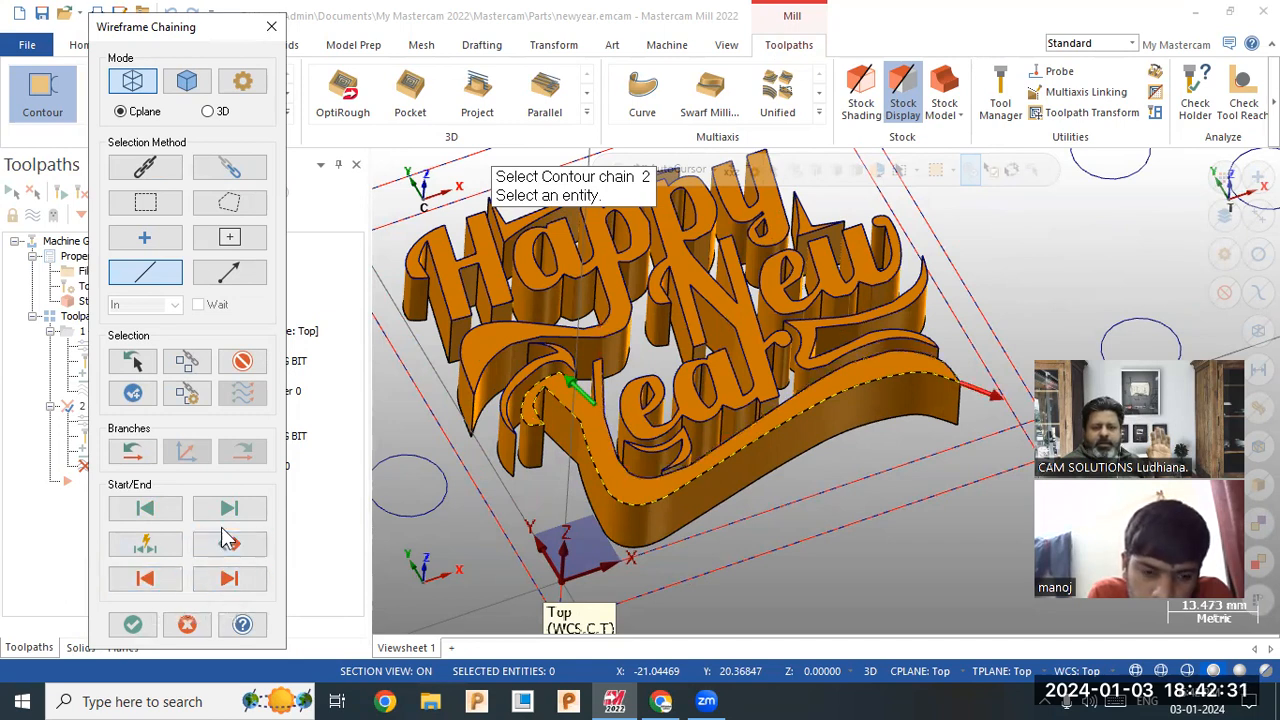
left_click(168, 582)
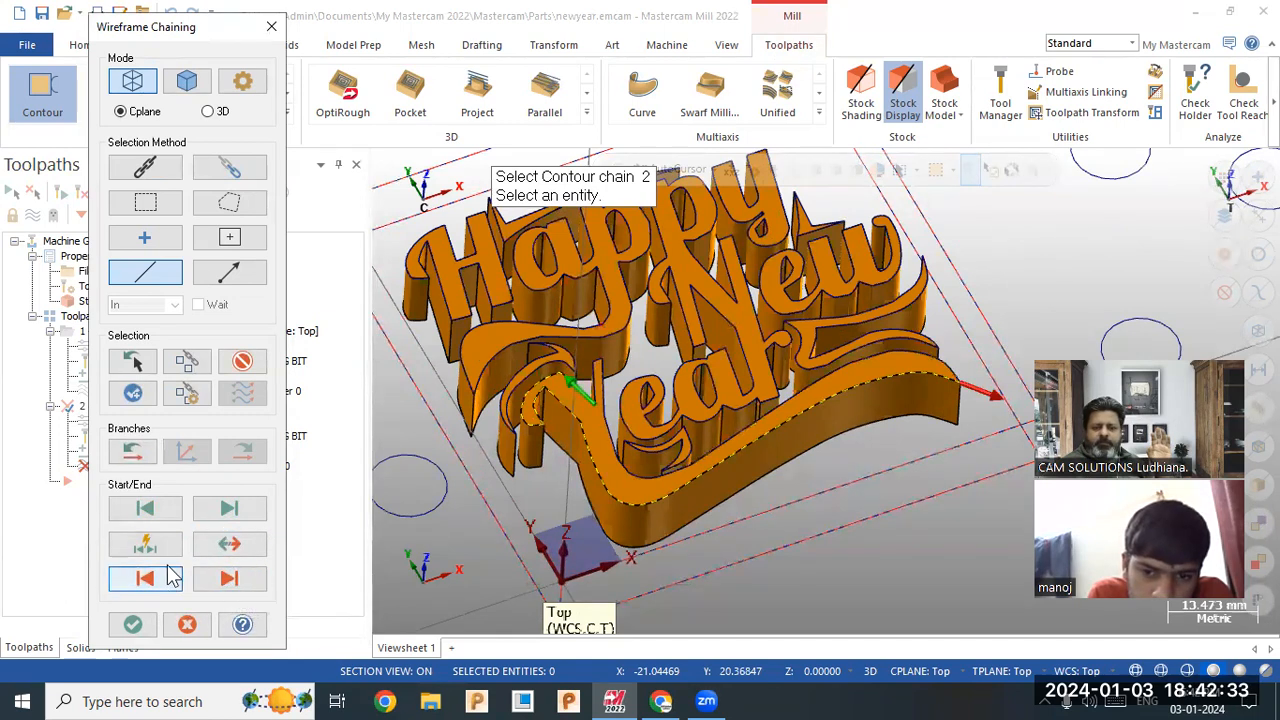
left_click(224, 513)
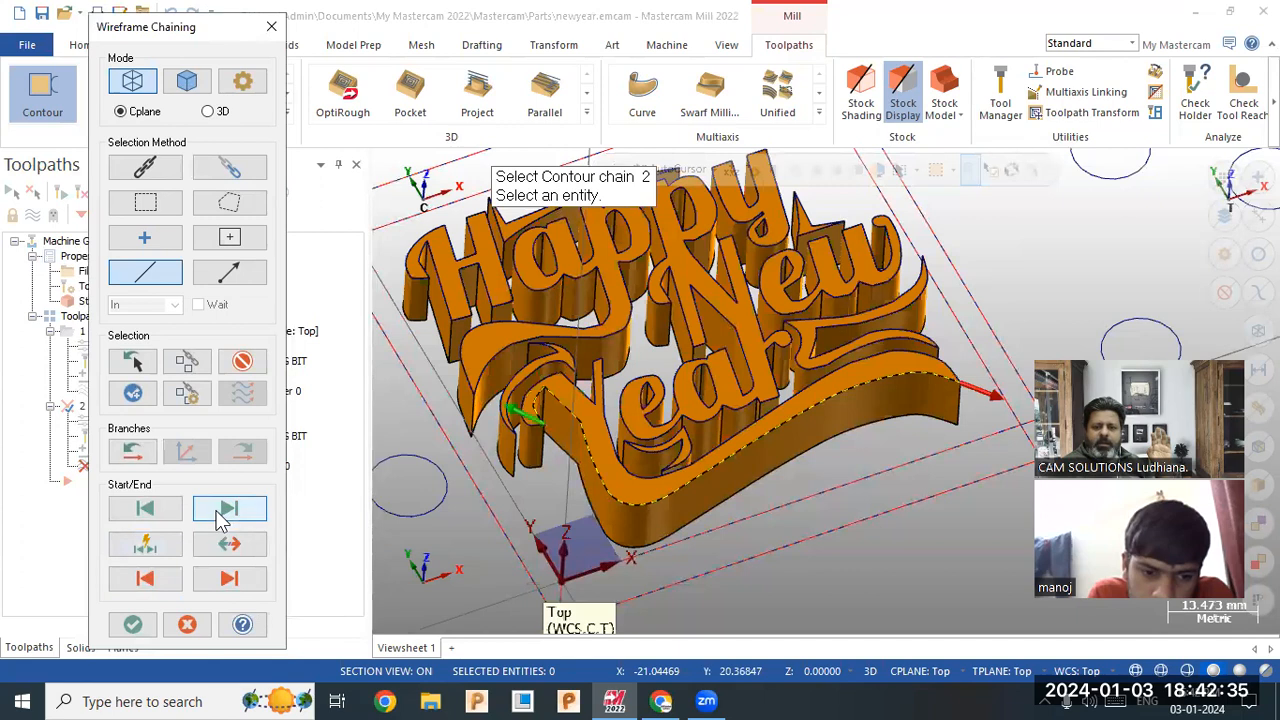
left_click(166, 520)
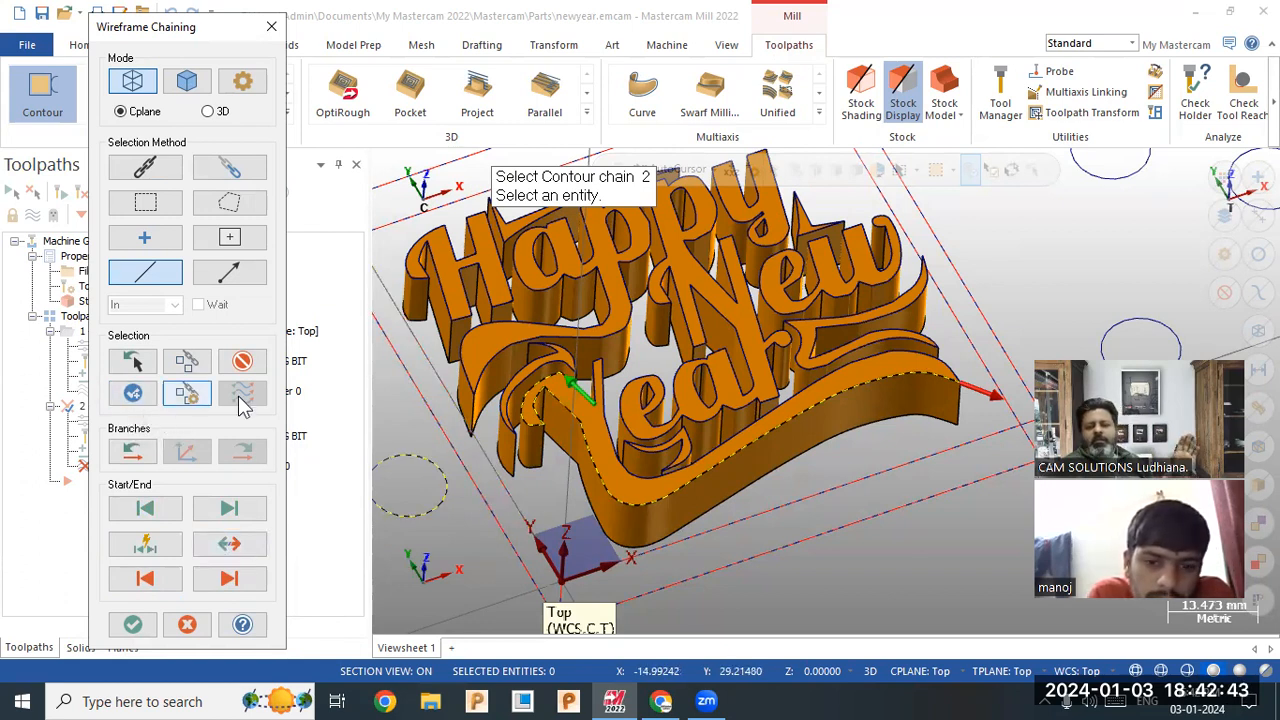
Select the long diagonal edge of the N in "New" as a second chain and extend its end point forward up to "Happy".
left_click(735, 355)
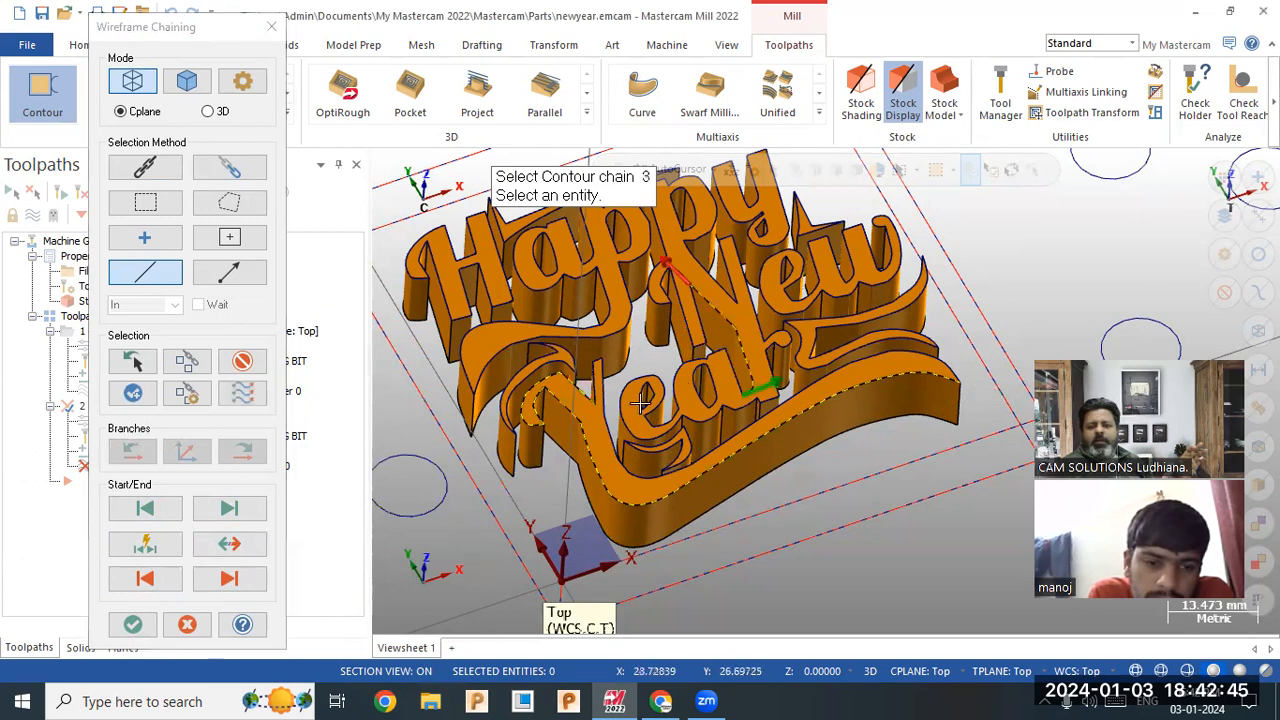
left_click(235, 580)
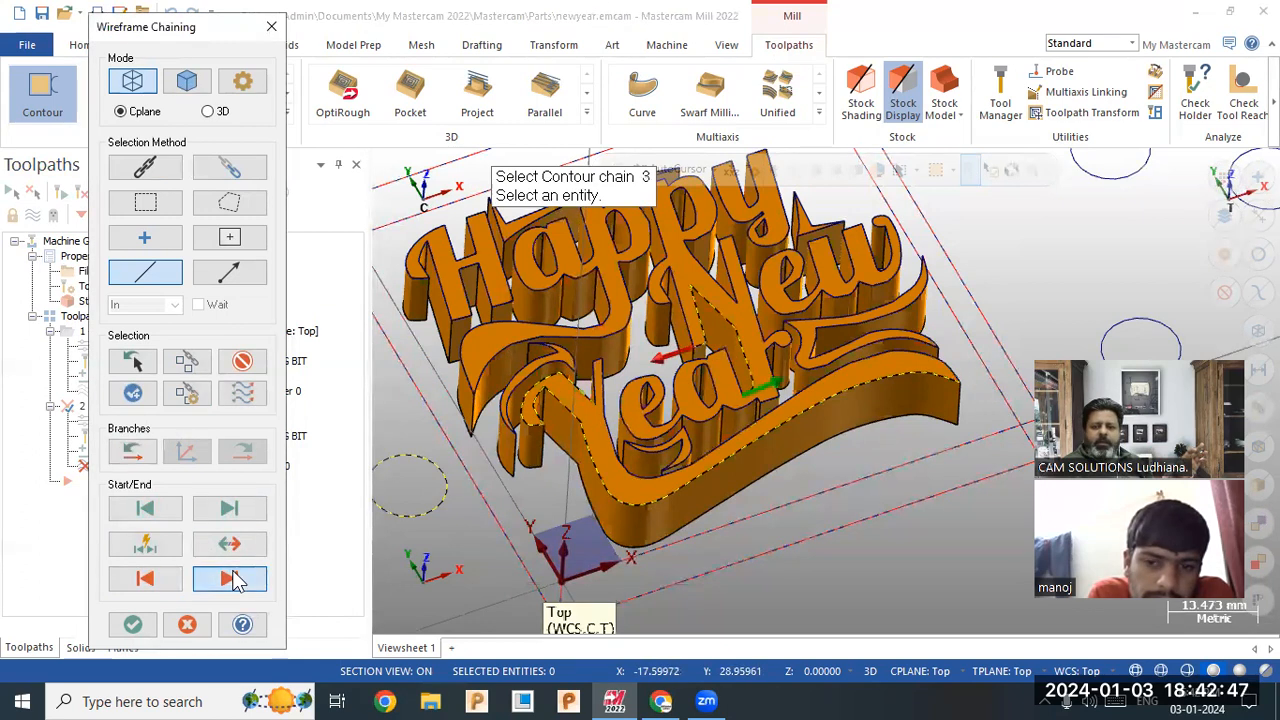
left_click(235, 580)
left_click(235, 580)
left_click(235, 580)
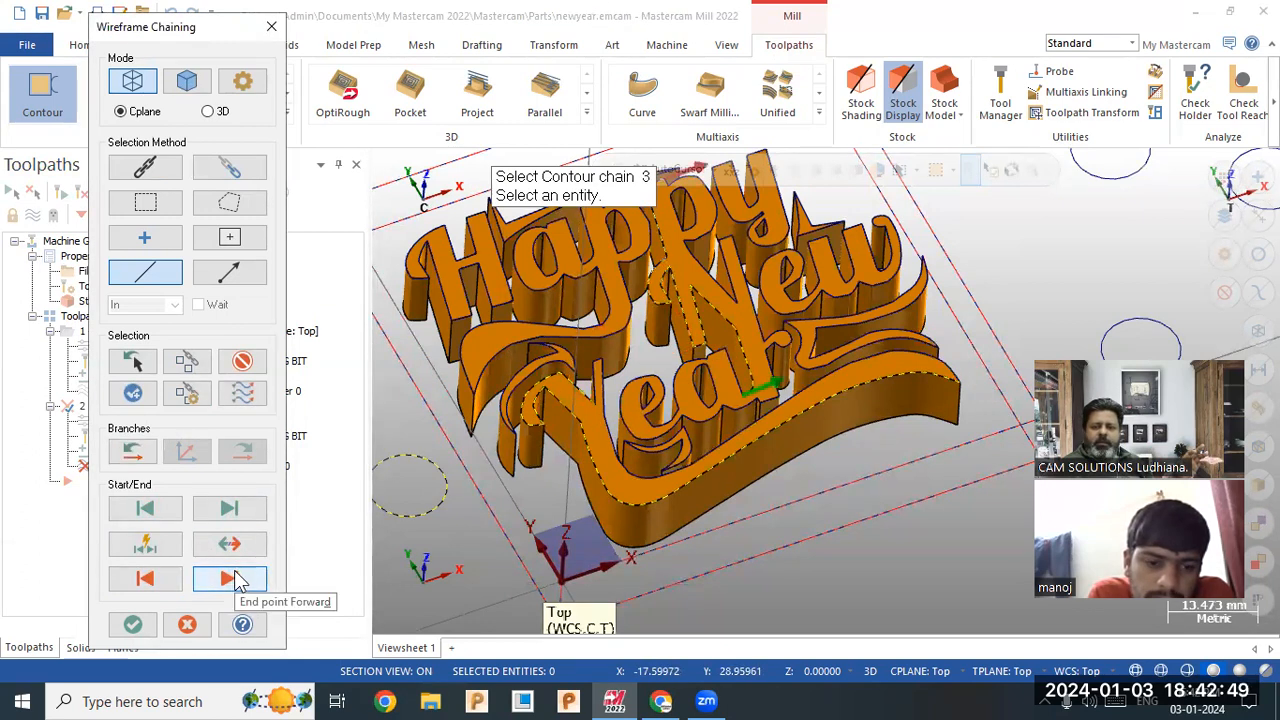
Move the second chain's start point backward entity by entity along the letters of "Year".
left_click(240, 512)
left_click(171, 512)
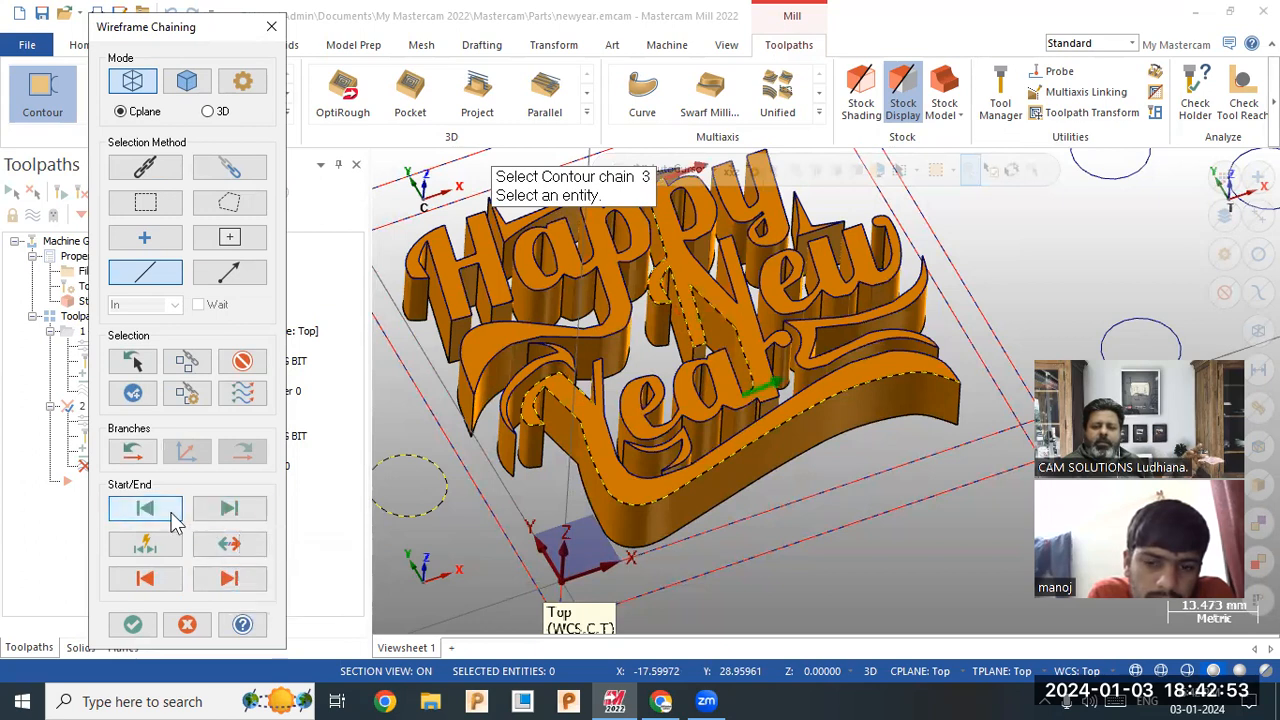
left_click(171, 512)
left_click(171, 512)
left_click(171, 512)
left_click(171, 512)
left_click(171, 512)
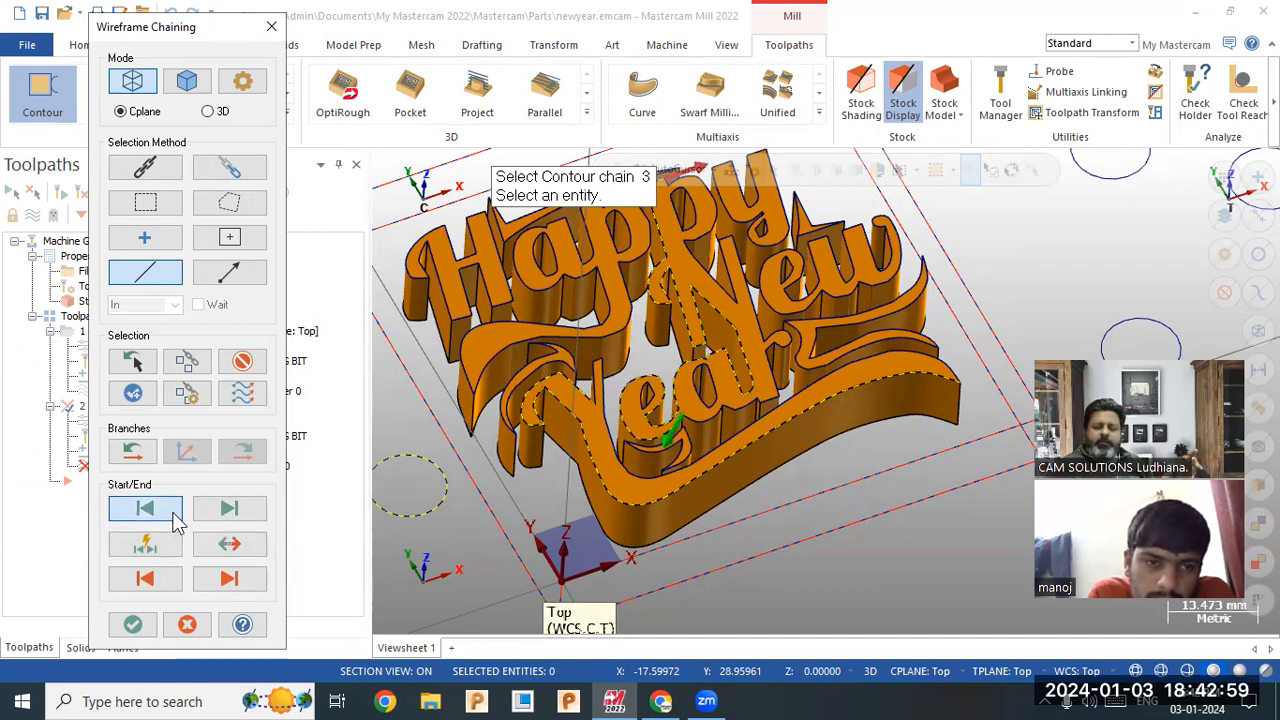
left_click(178, 516)
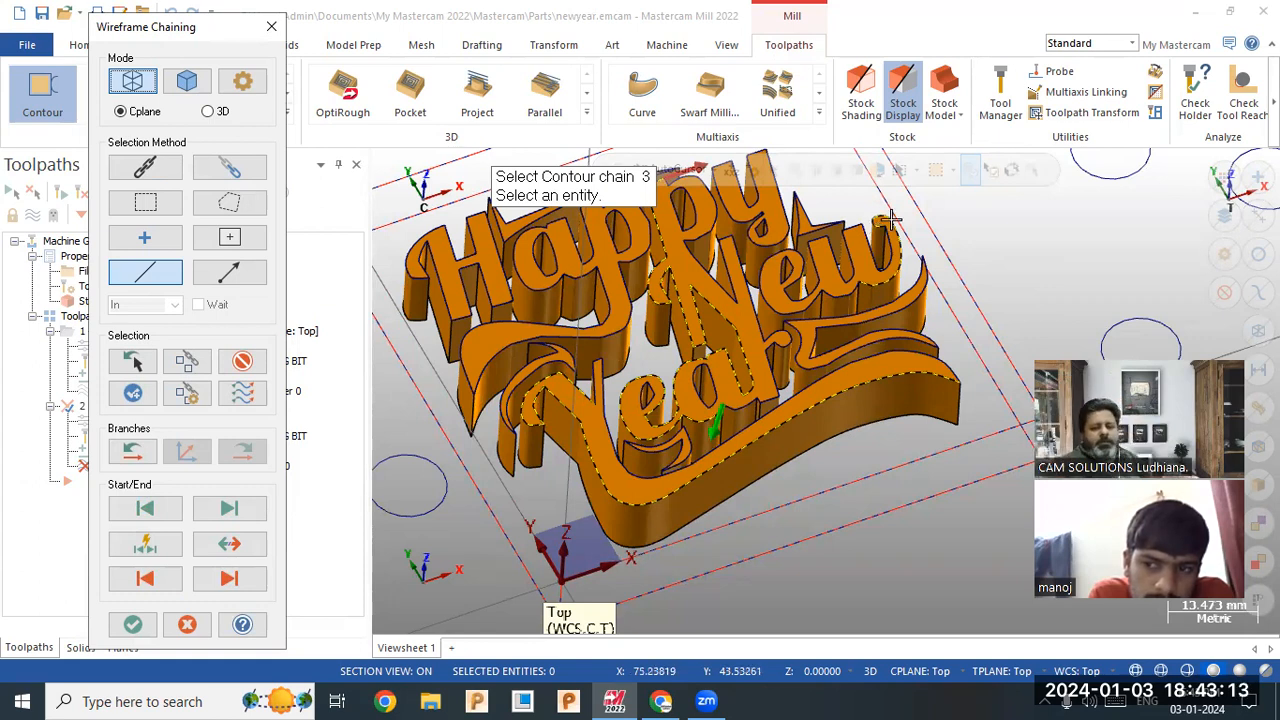
Back up the second chain to its previous branch and unselect it, and do the same with the Y chain.
left_click(137, 455)
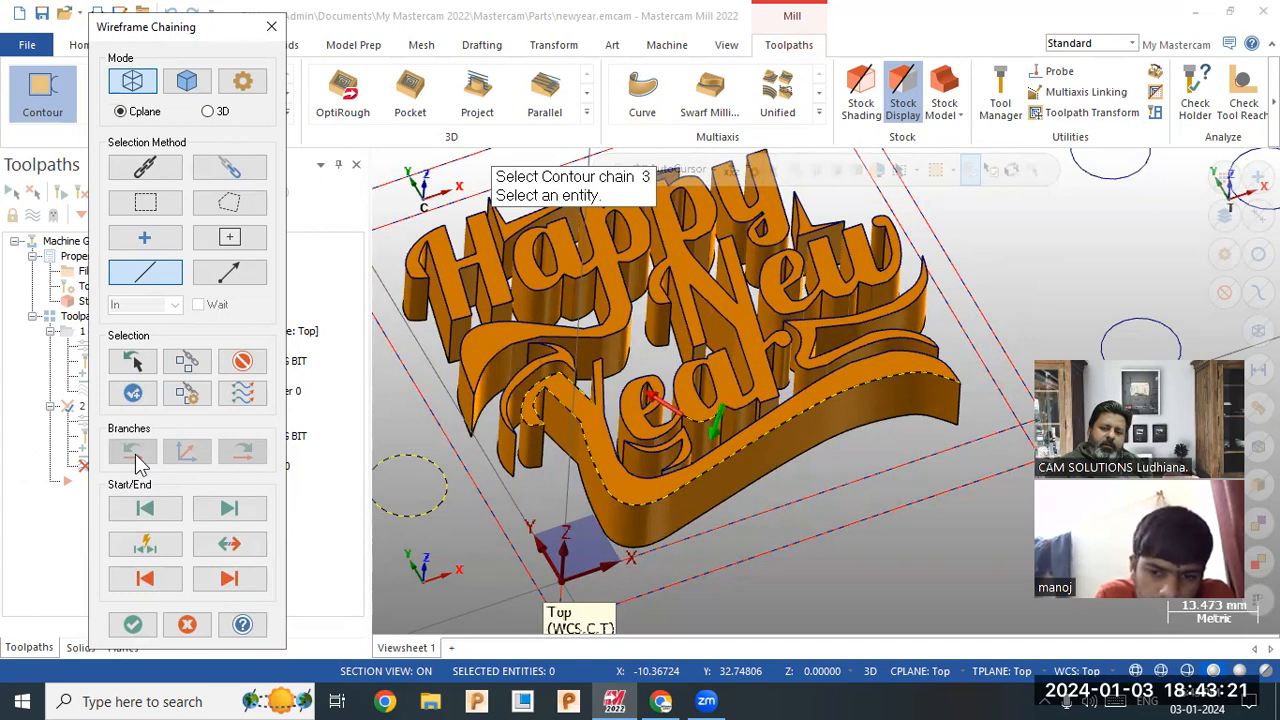
left_click(245, 362)
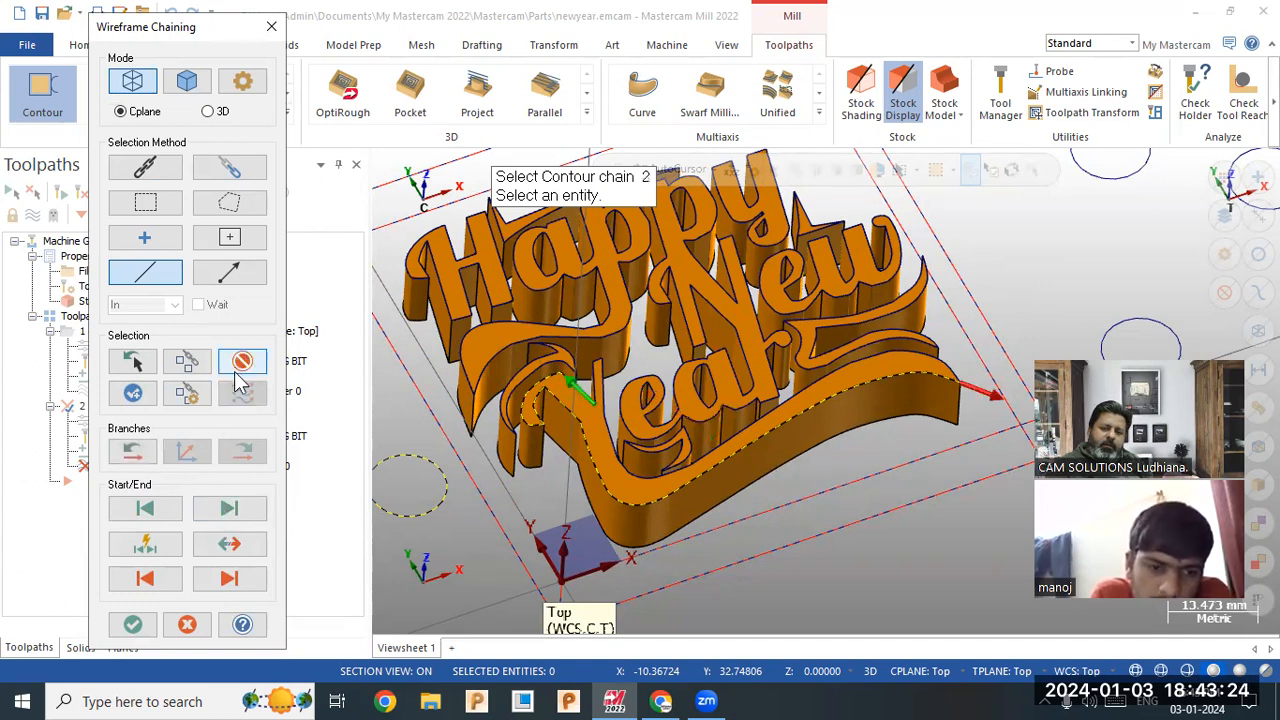
left_click(132, 455)
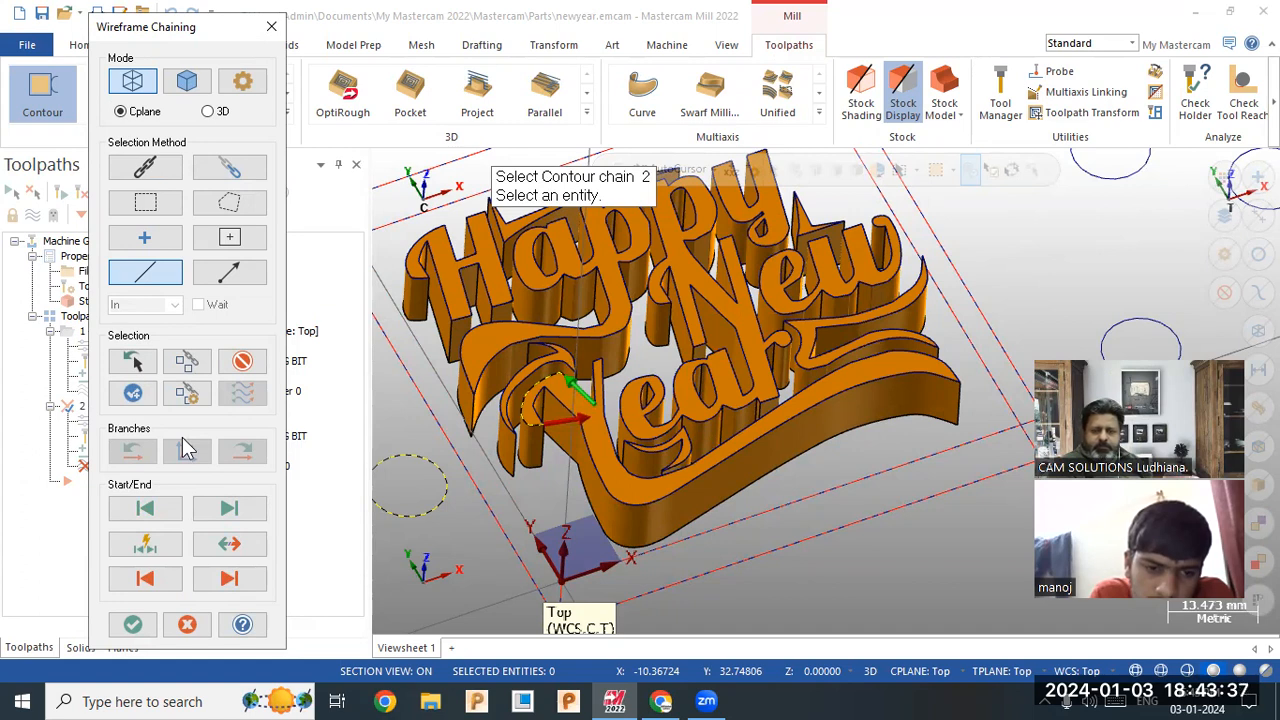
left_click(242, 361)
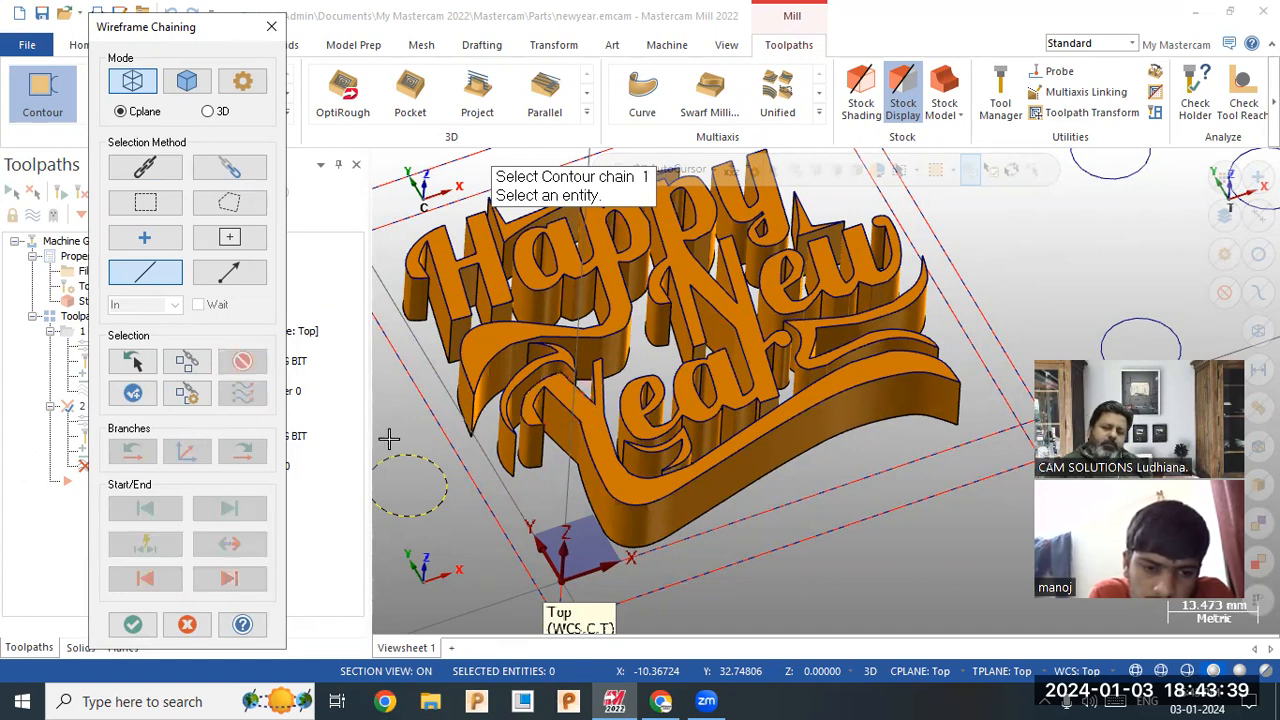
Select the Y's lower edge along the long swoosh as a single entity and extend its end point forward around the swoosh.
left_click(581, 467)
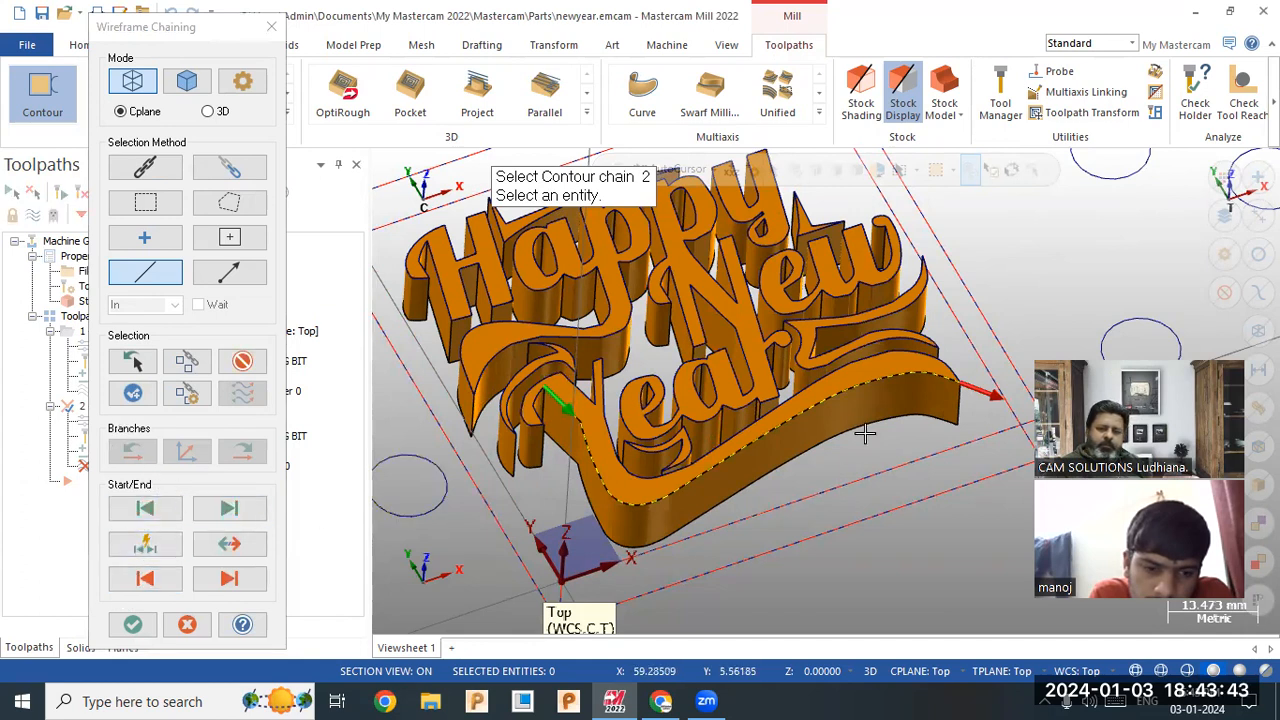
left_click(236, 580)
left_click(232, 580)
left_click(232, 580)
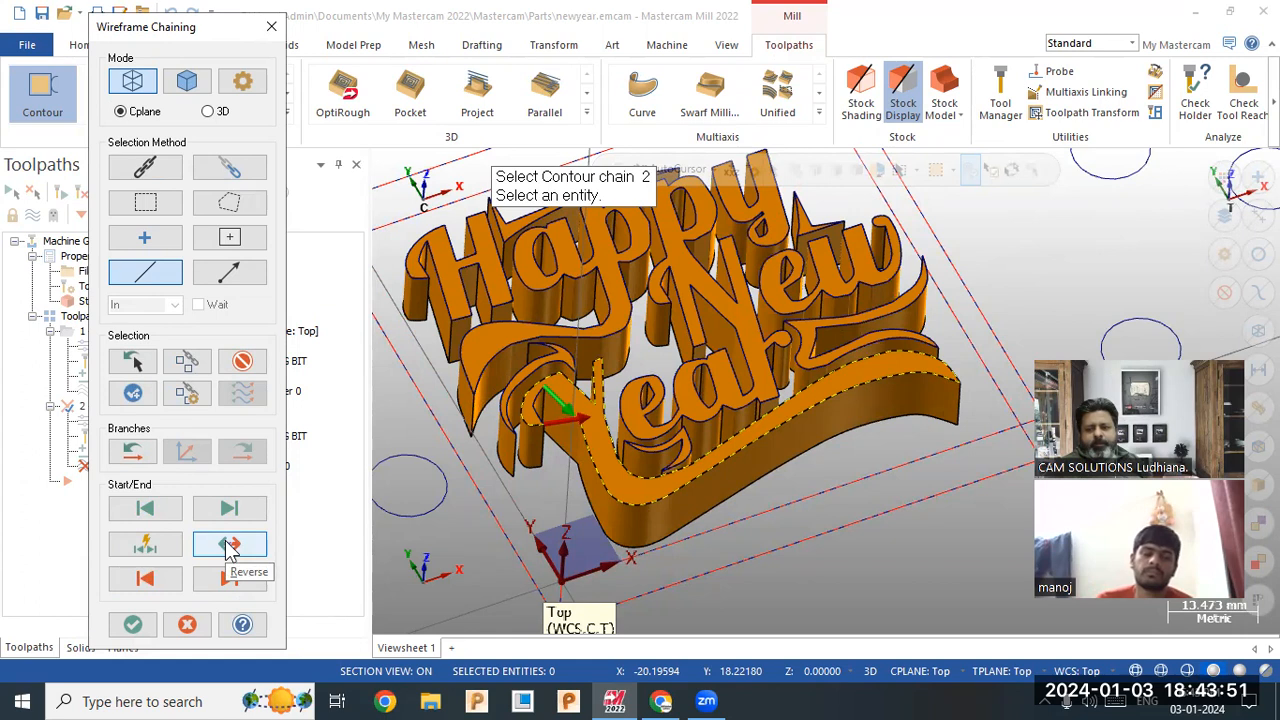
Back up the swoosh chain to its previous branch and extend its end point forward again by two entities.
left_click(133, 455)
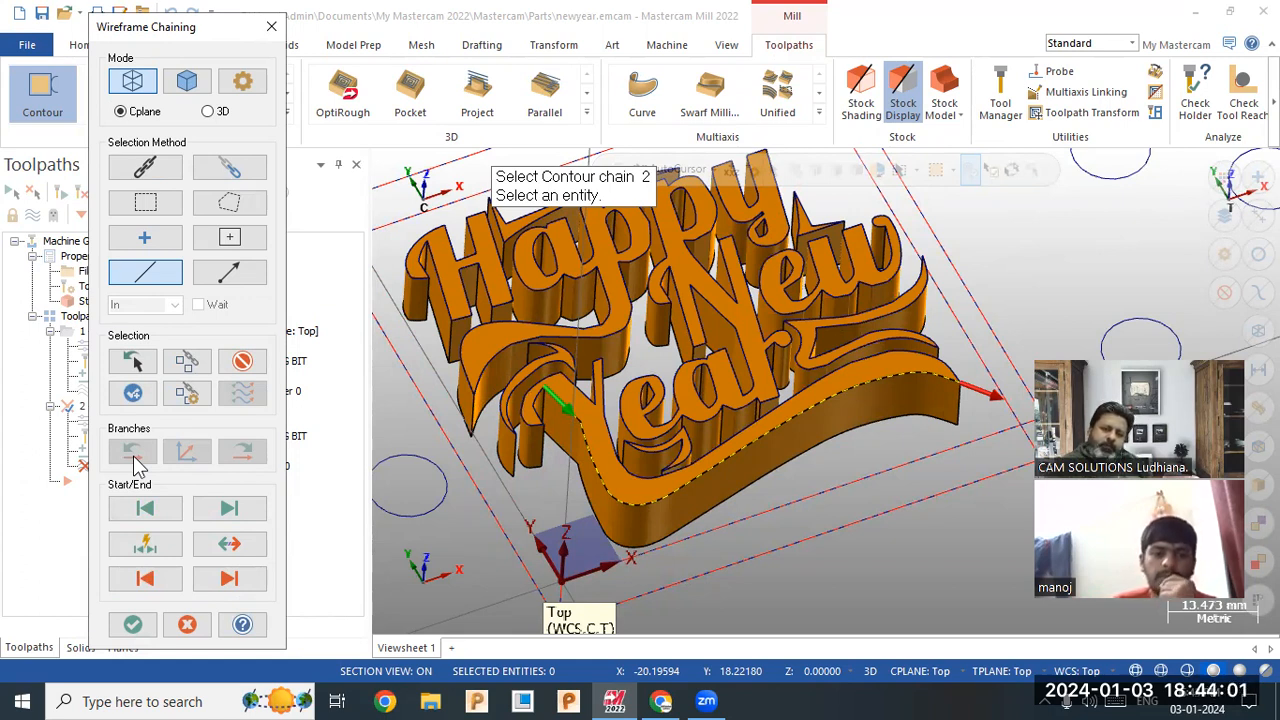
left_click(233, 580)
left_click(232, 580)
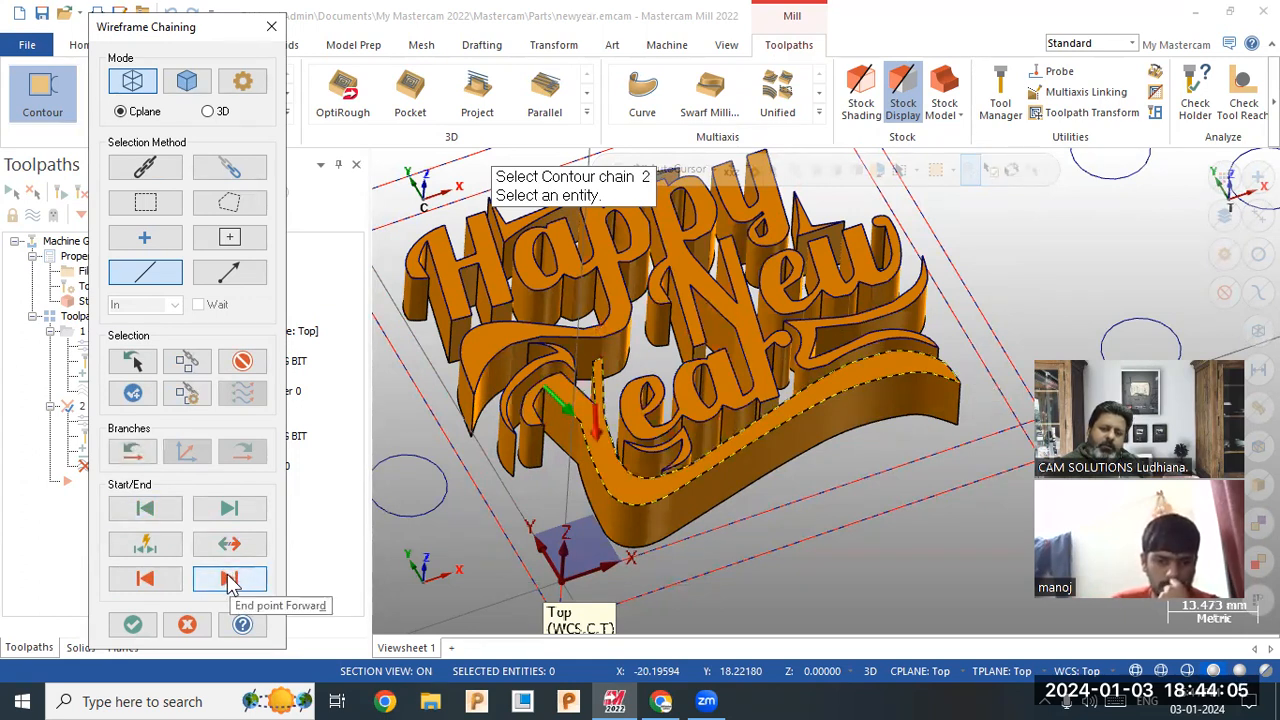
Reverse the swoosh chain's direction and reverse it back.
scroll(565, 405, "up", 2)
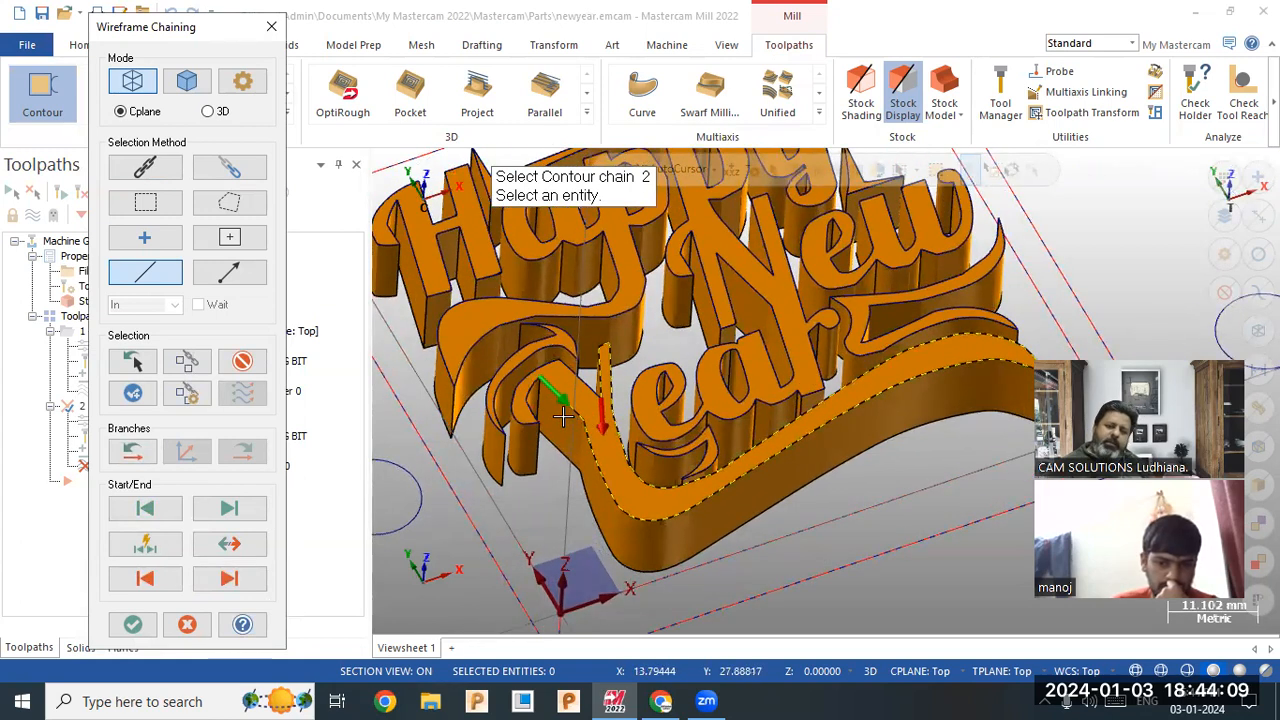
left_click(232, 550)
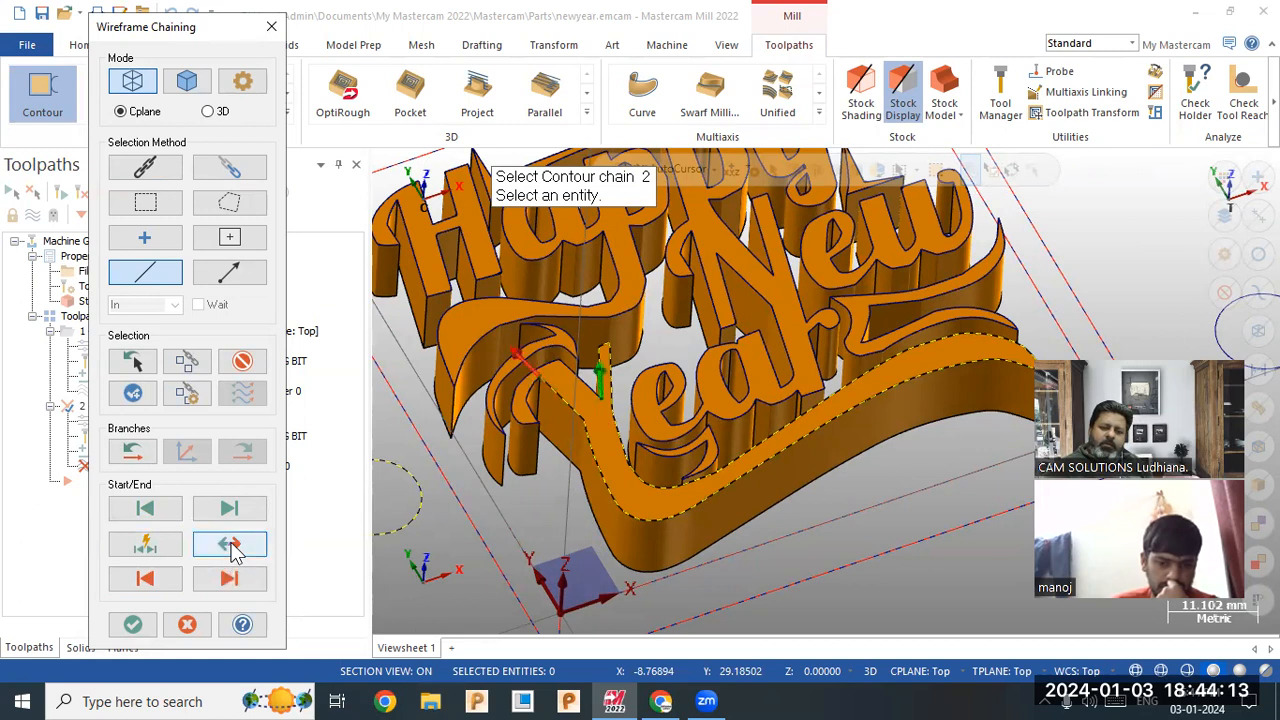
left_click(232, 550)
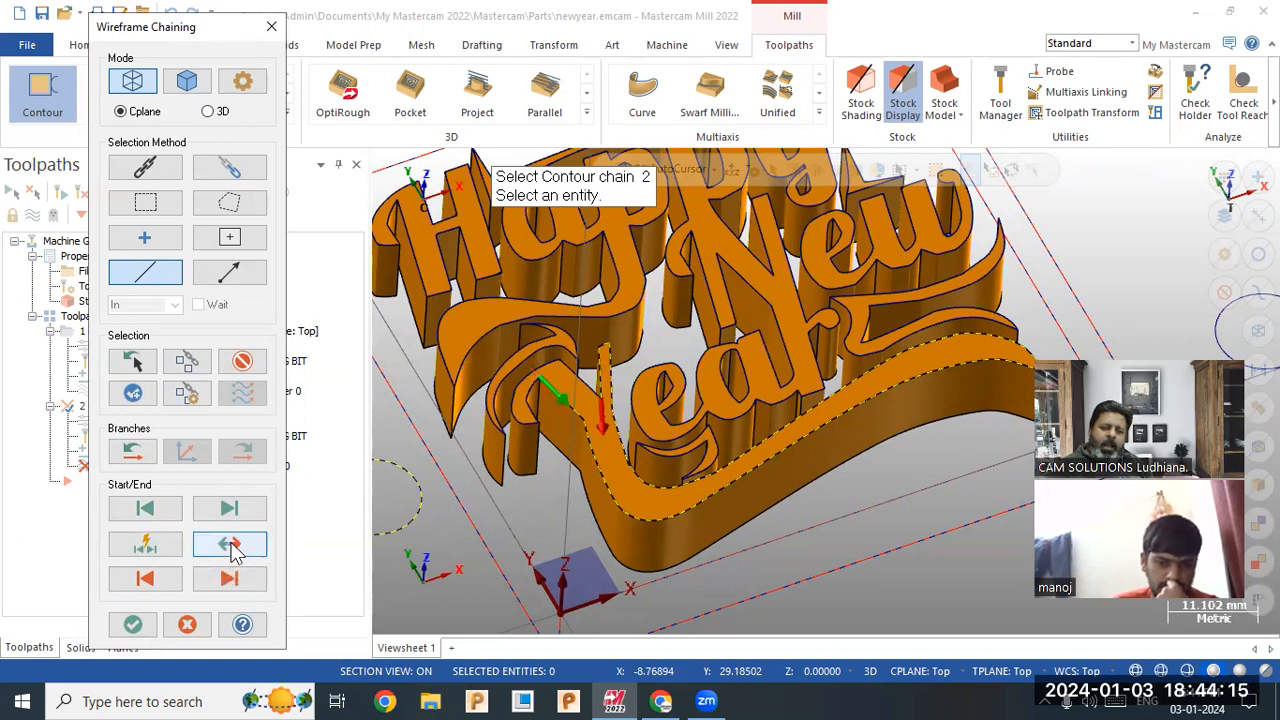
Reverse the swoosh chain's direction once more, and cancel the chaining to discard the unfinished Contour operation.
left_click(232, 550)
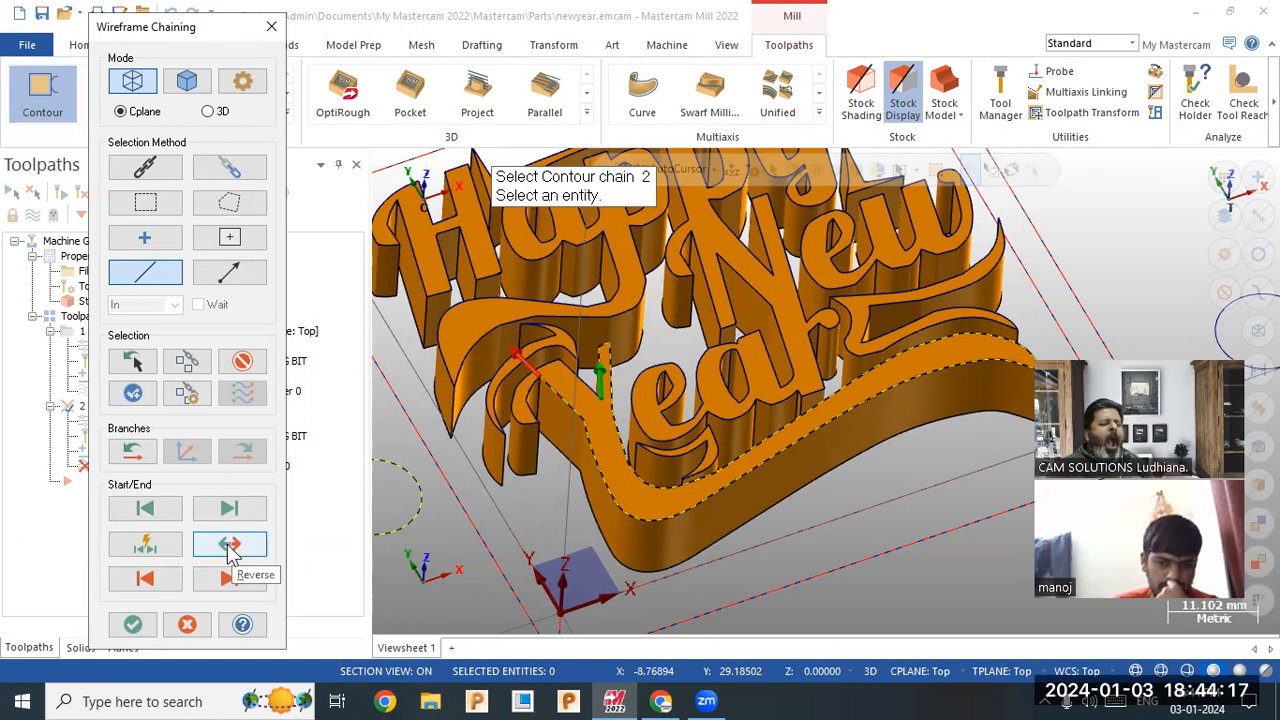
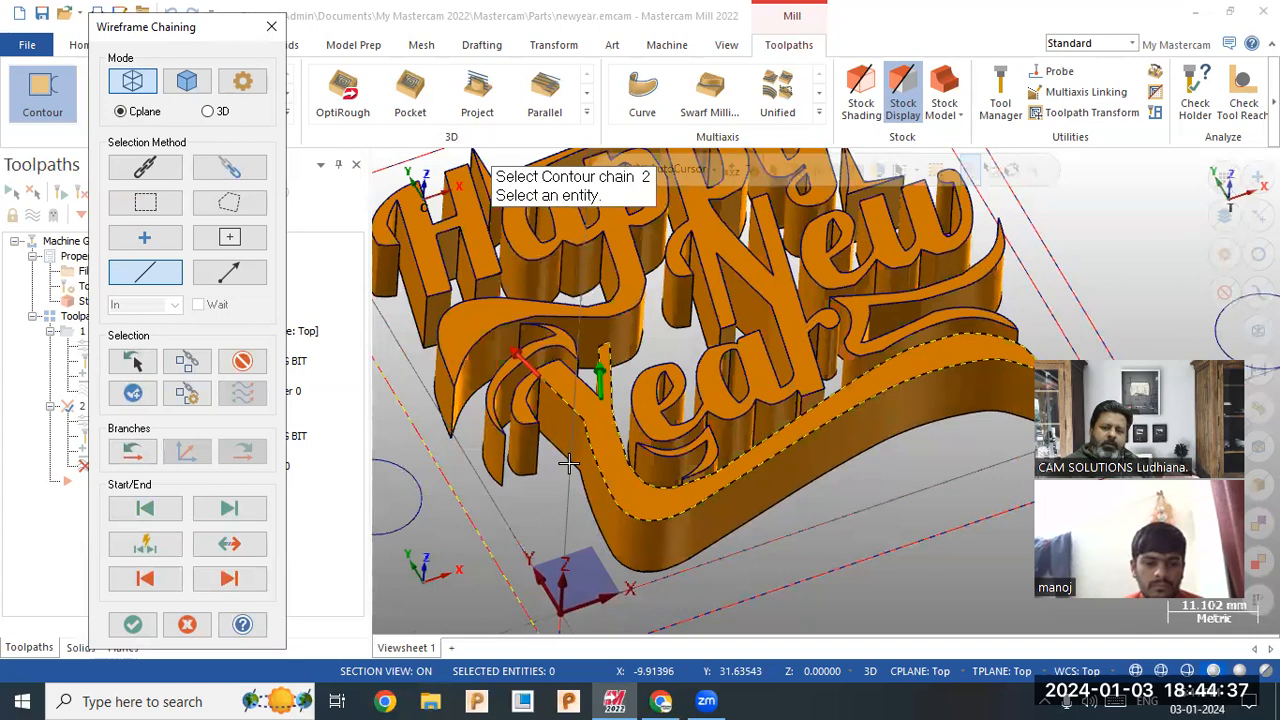
scroll(567, 463, "up", 3)
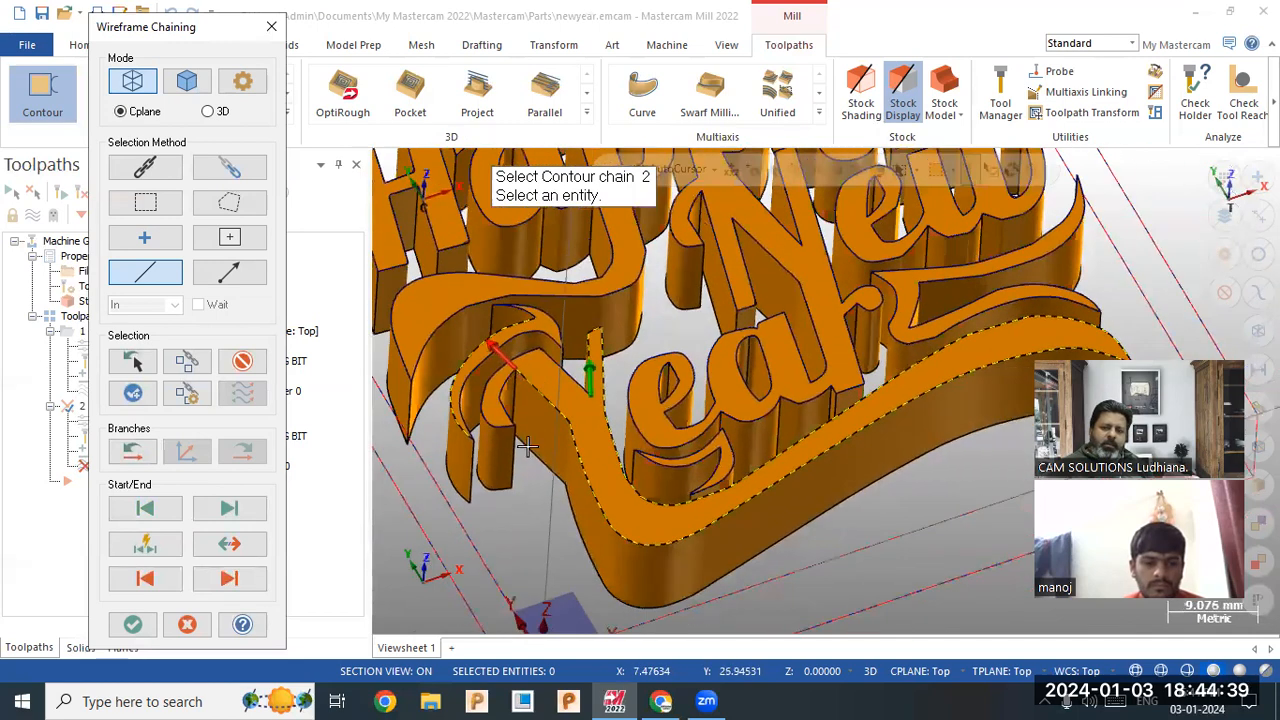
scroll(527, 447, "down", 1)
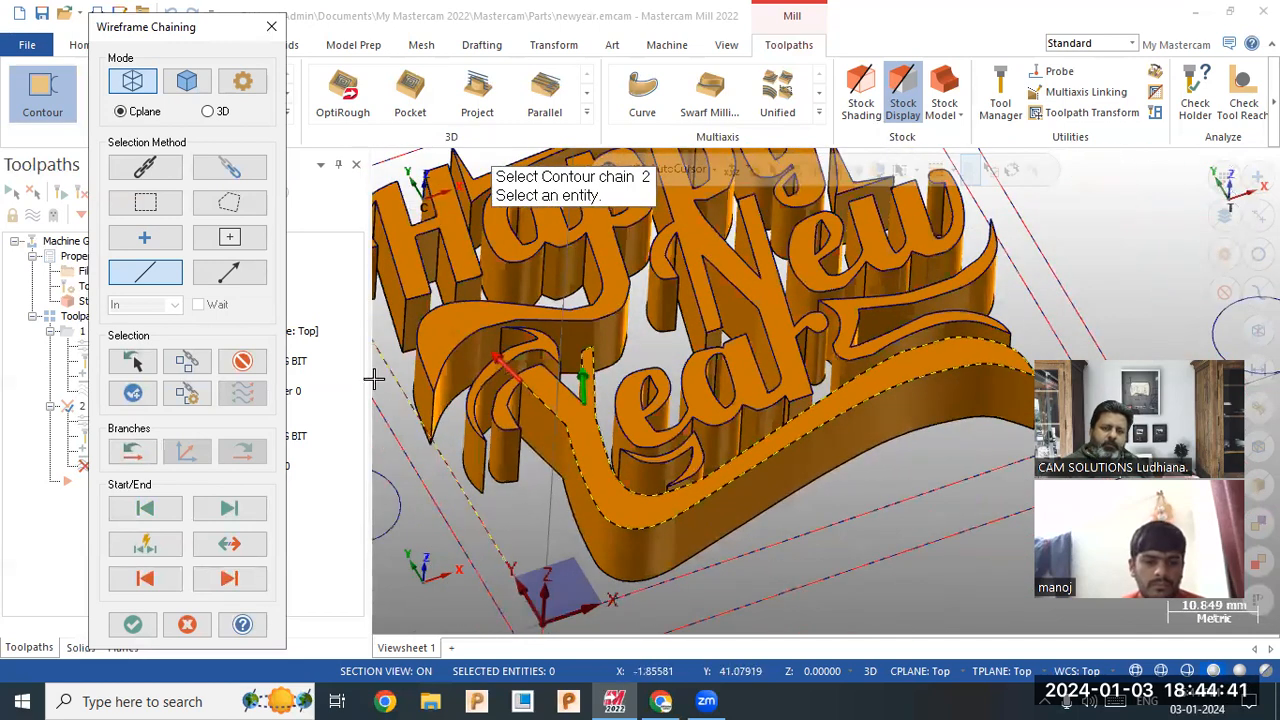
middle_click_drag(371, 377, 515, 387)
scroll(508, 347, "down", 2)
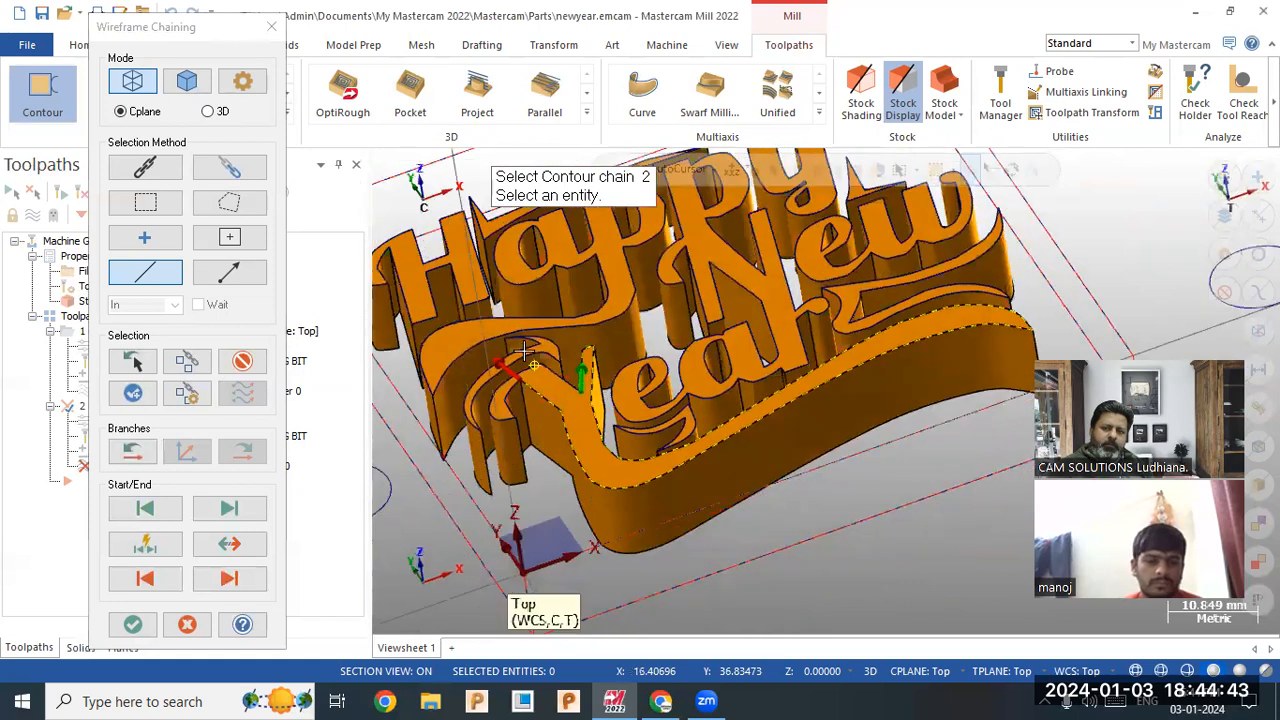
scroll(733, 302, "up", 3)
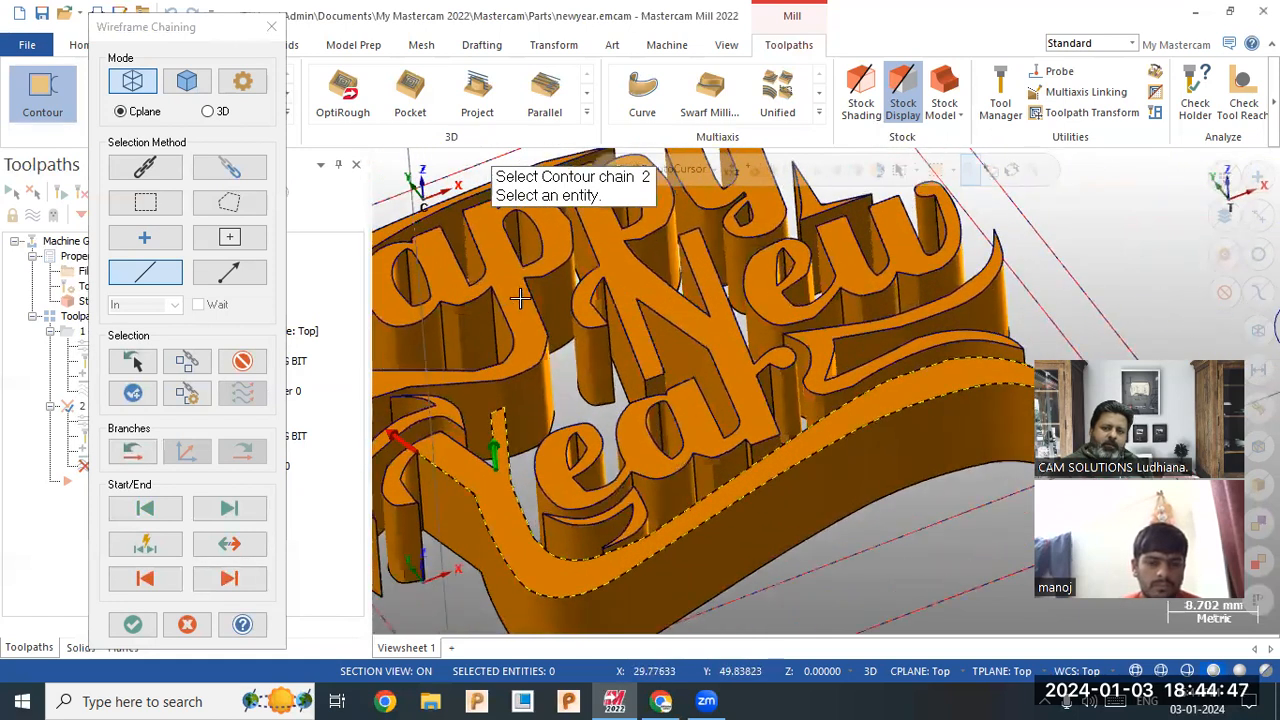
scroll(500, 420, "up", 1)
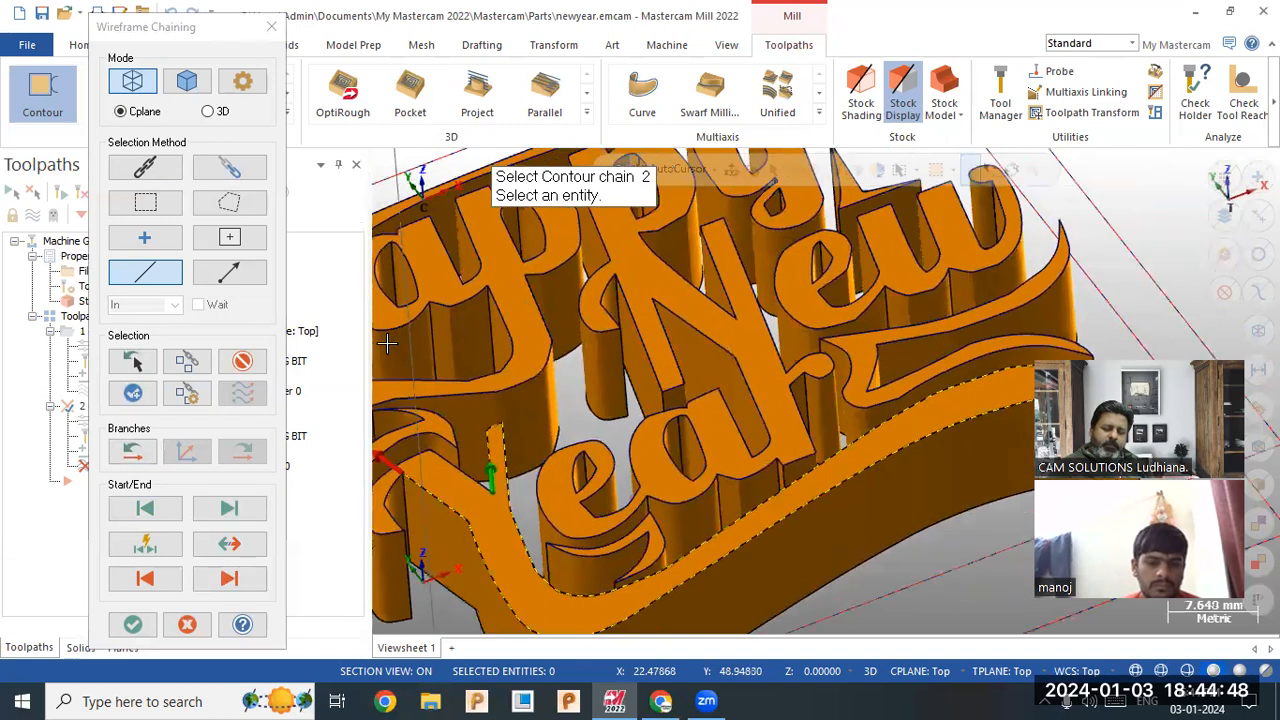
left_click(186, 624)
left_click(737, 391)
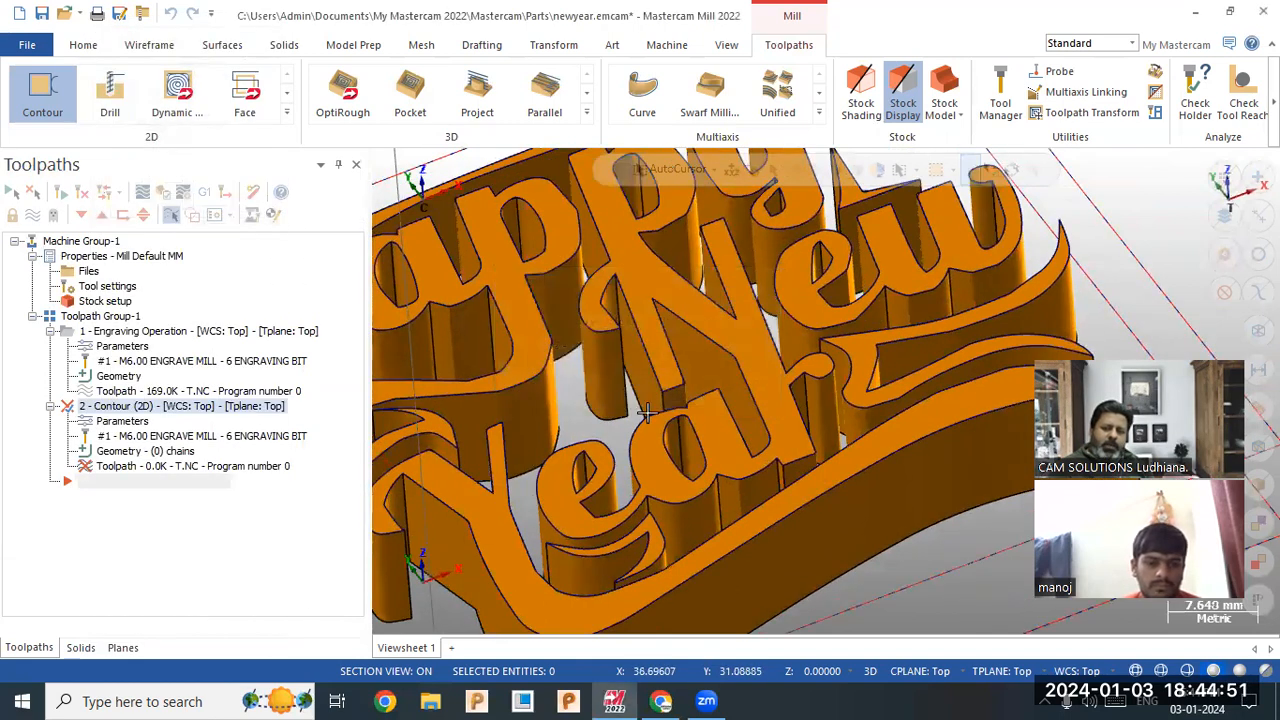
scroll(560, 300, "down", 2)
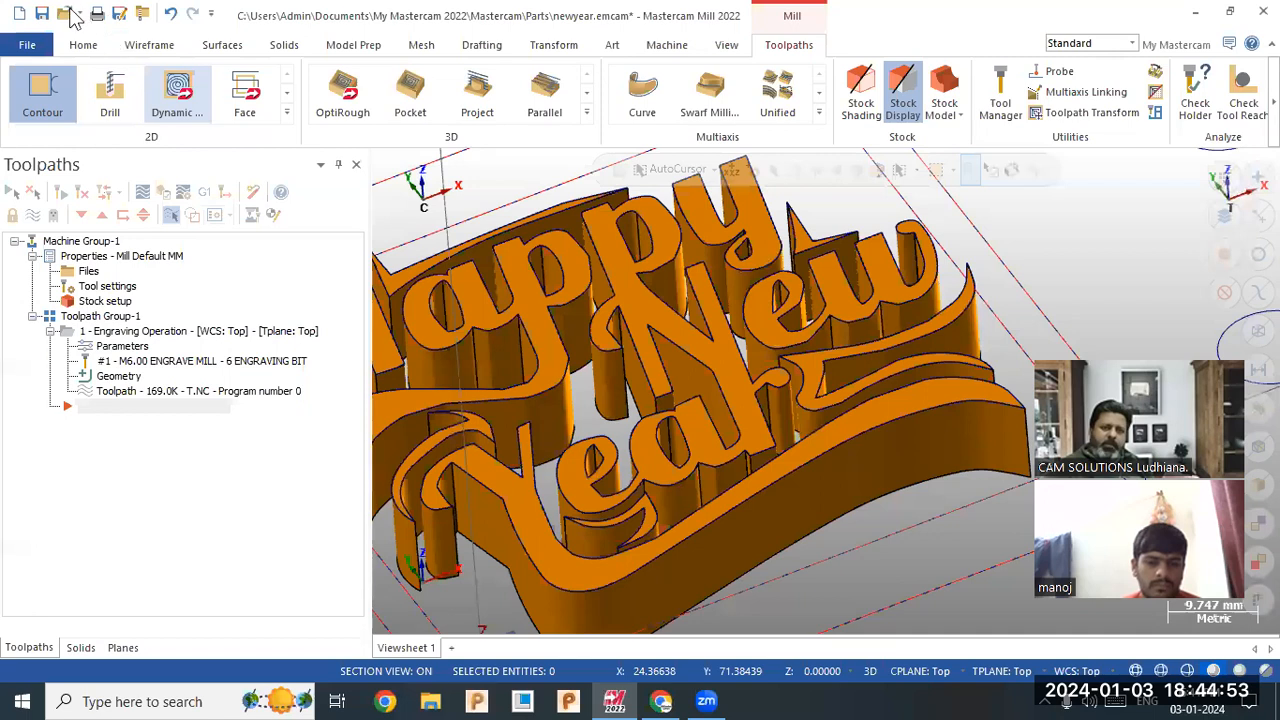
Open the bracket part drg12.emcam from the Parts folder.
left_click(66, 14)
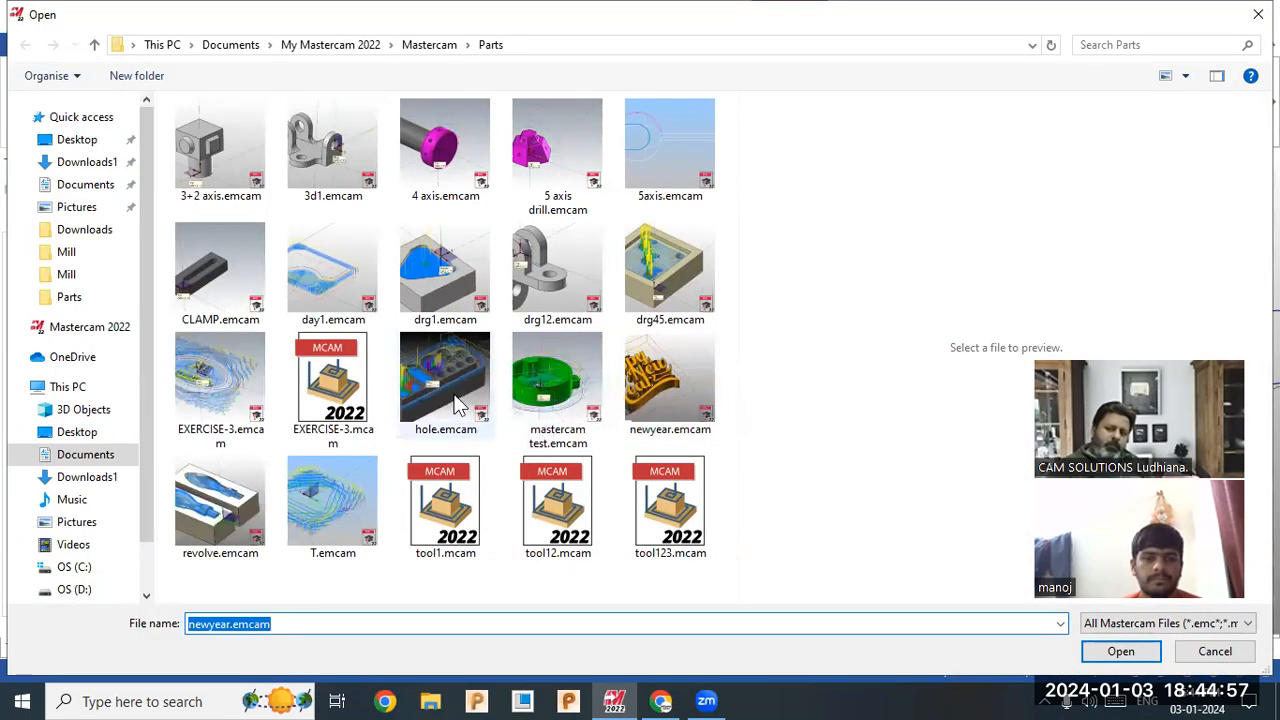
left_click(553, 266)
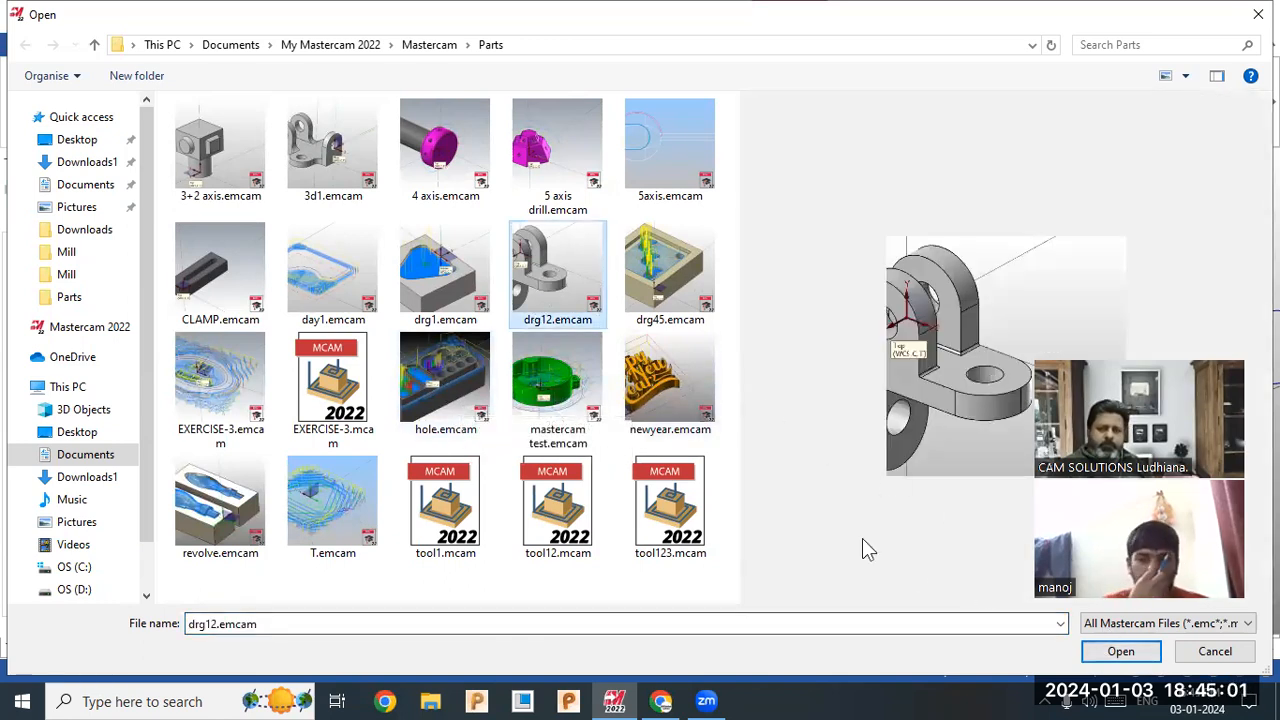
left_click(1096, 652)
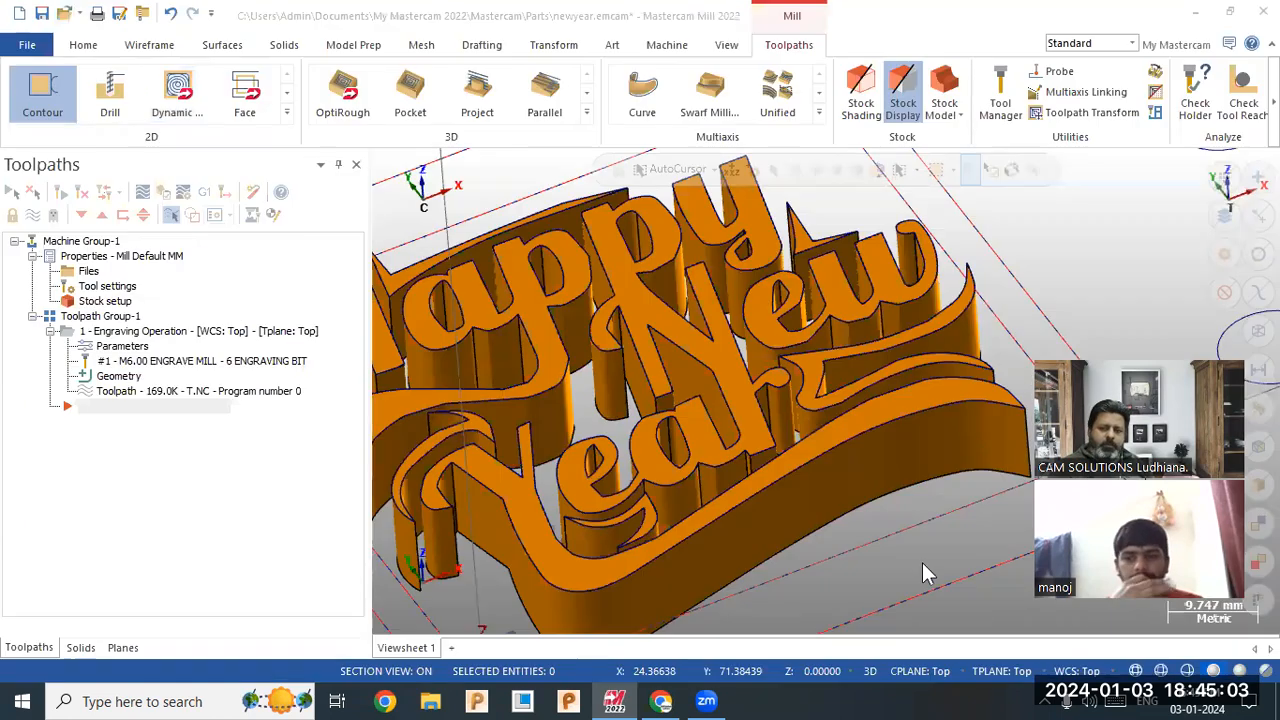
left_click(691, 383)
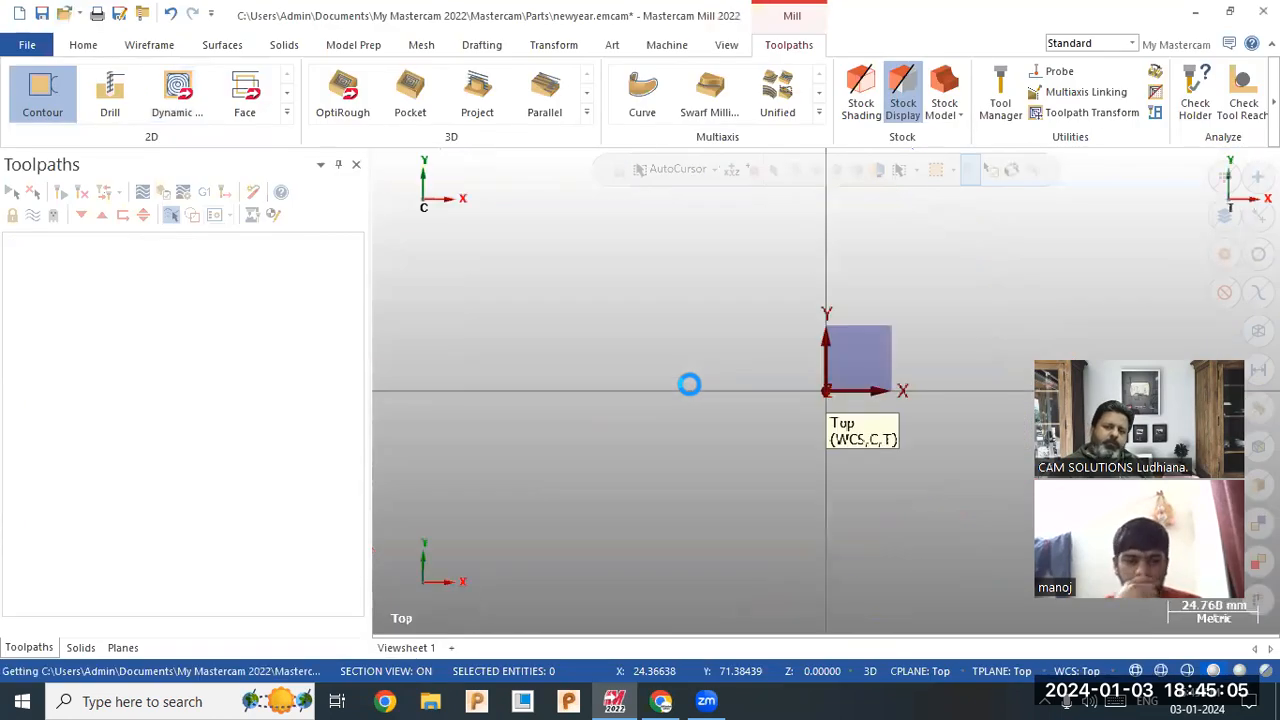
left_click(823, 380)
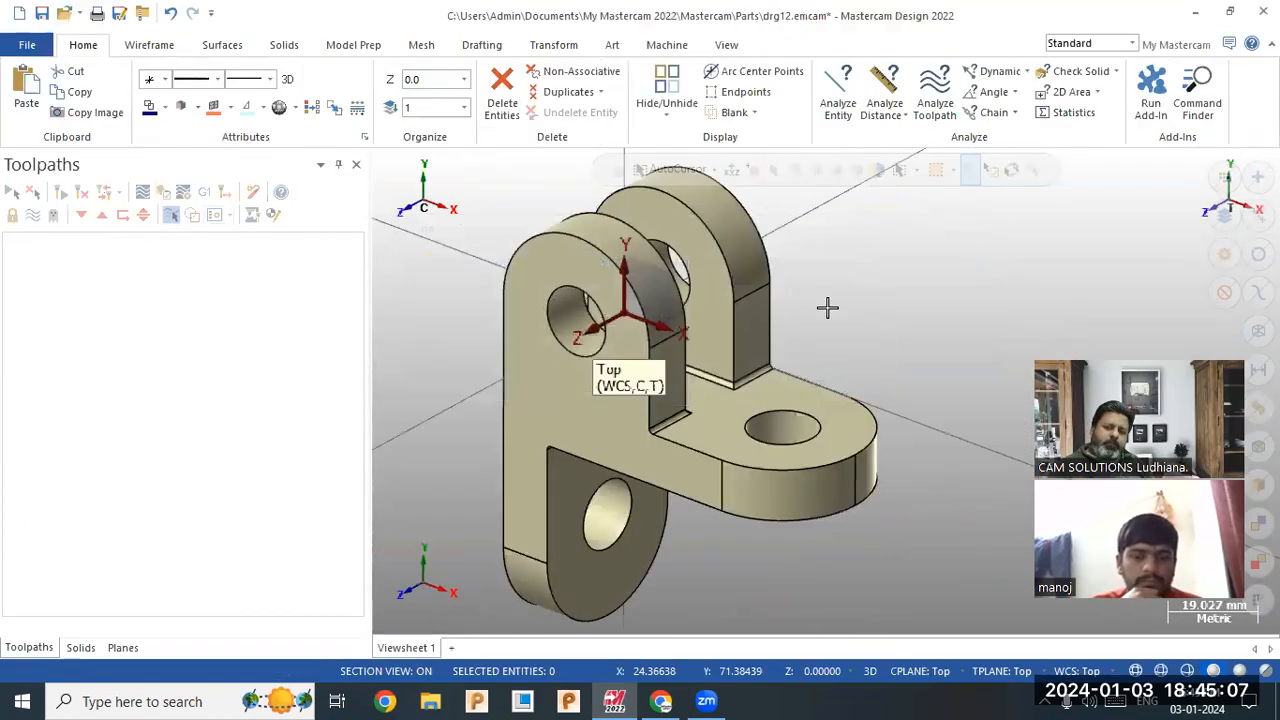
scroll(826, 306, "up", 2)
middle_click_drag(826, 306, 551, 223)
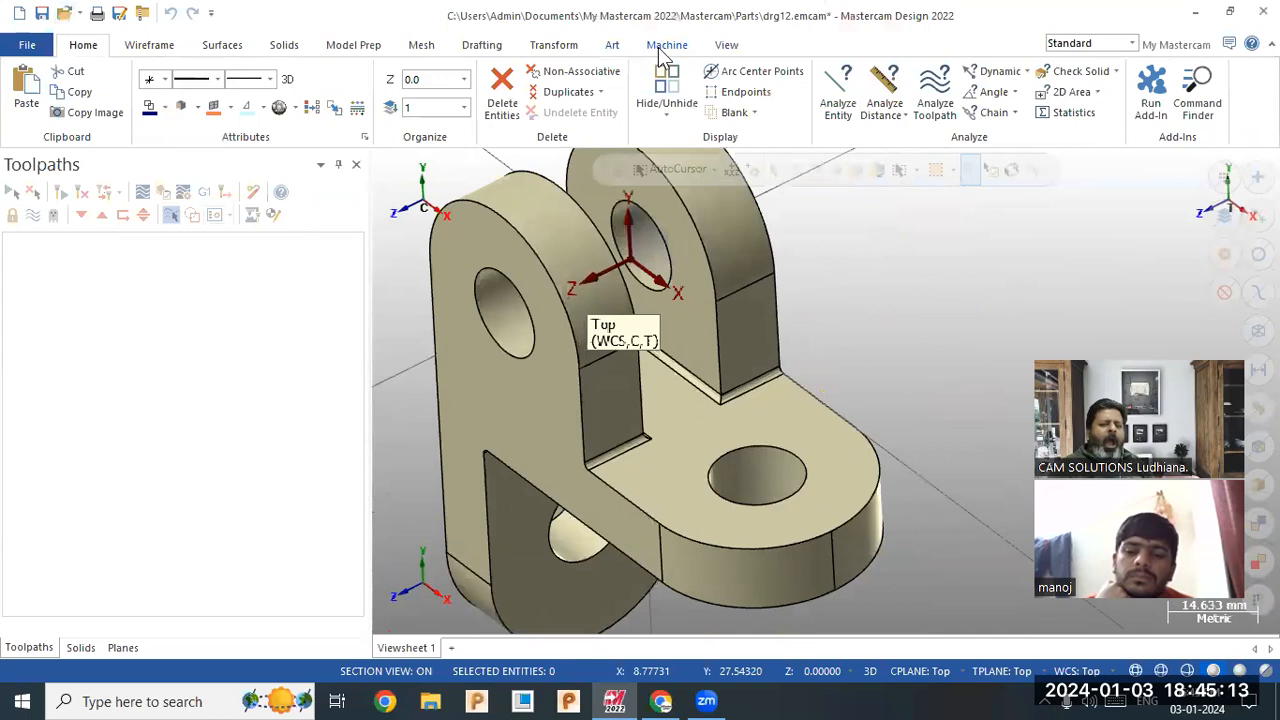
Create curves with Curve One Edge along the rear lug's corner and base edges, the fillet end and the flange's straight edge.
left_click(155, 47)
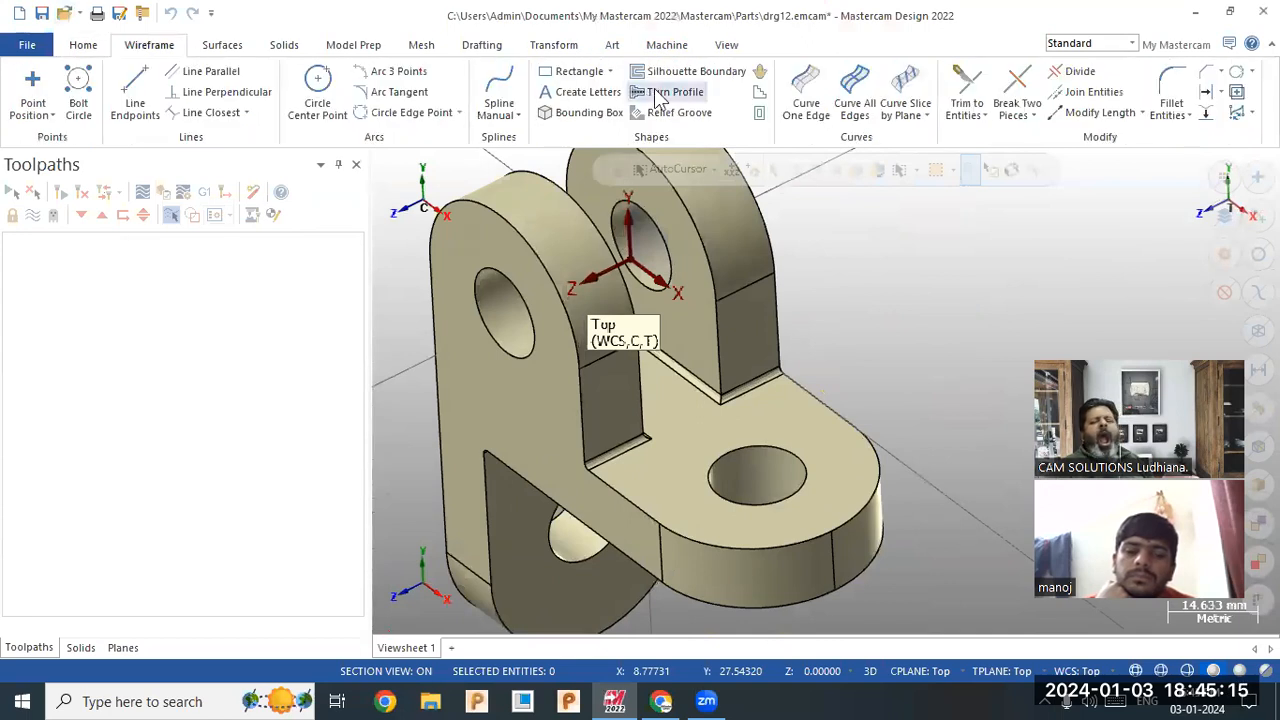
left_click(806, 95)
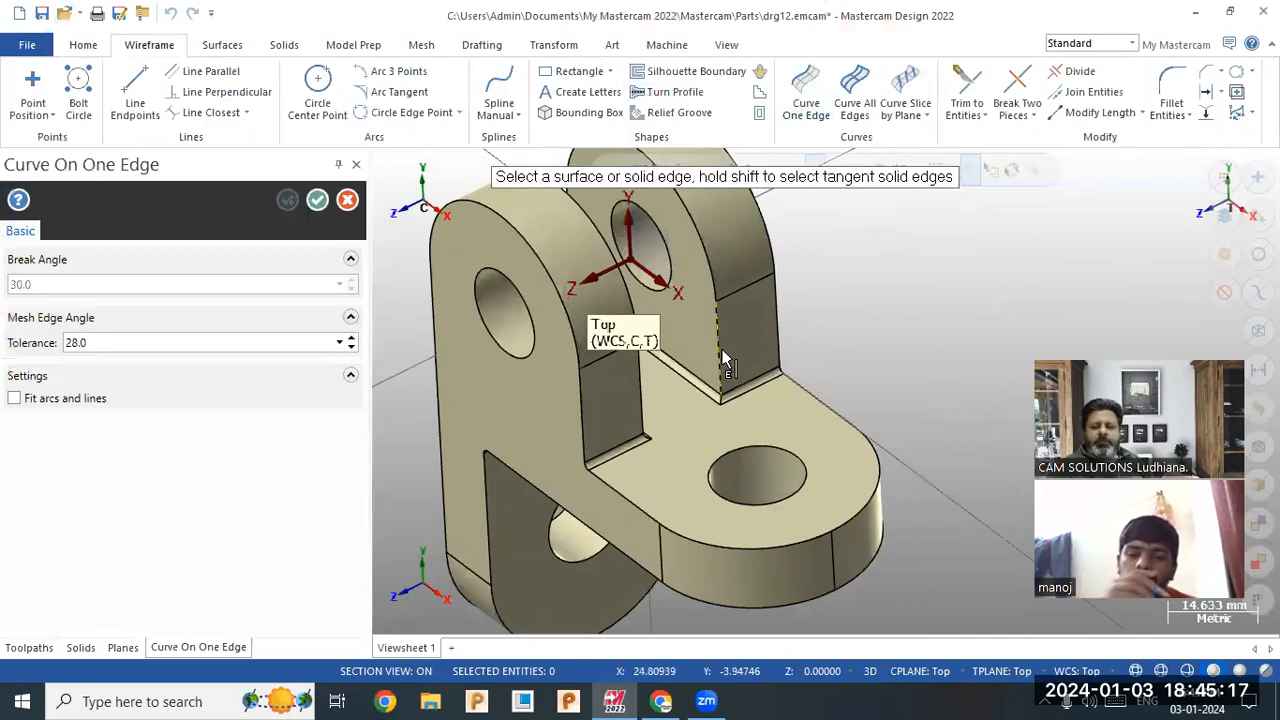
left_click(723, 352)
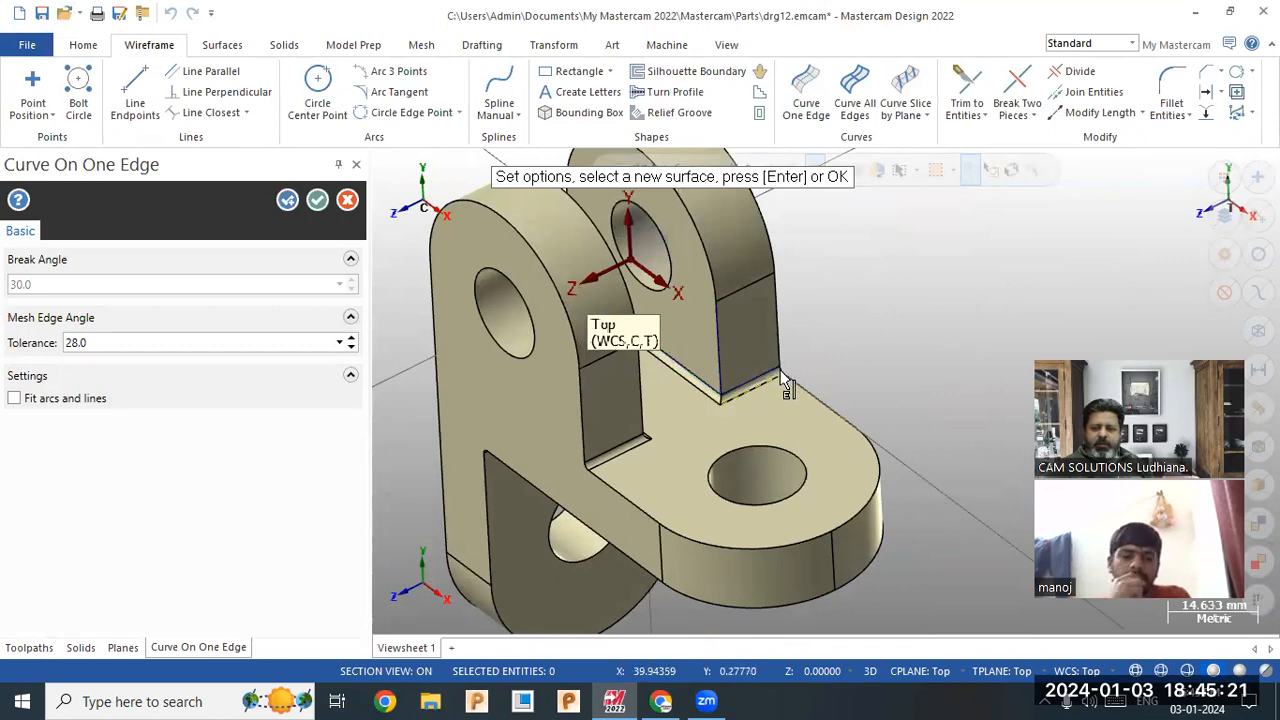
scroll(780, 383, "up", 2)
scroll(780, 381, "up", 5)
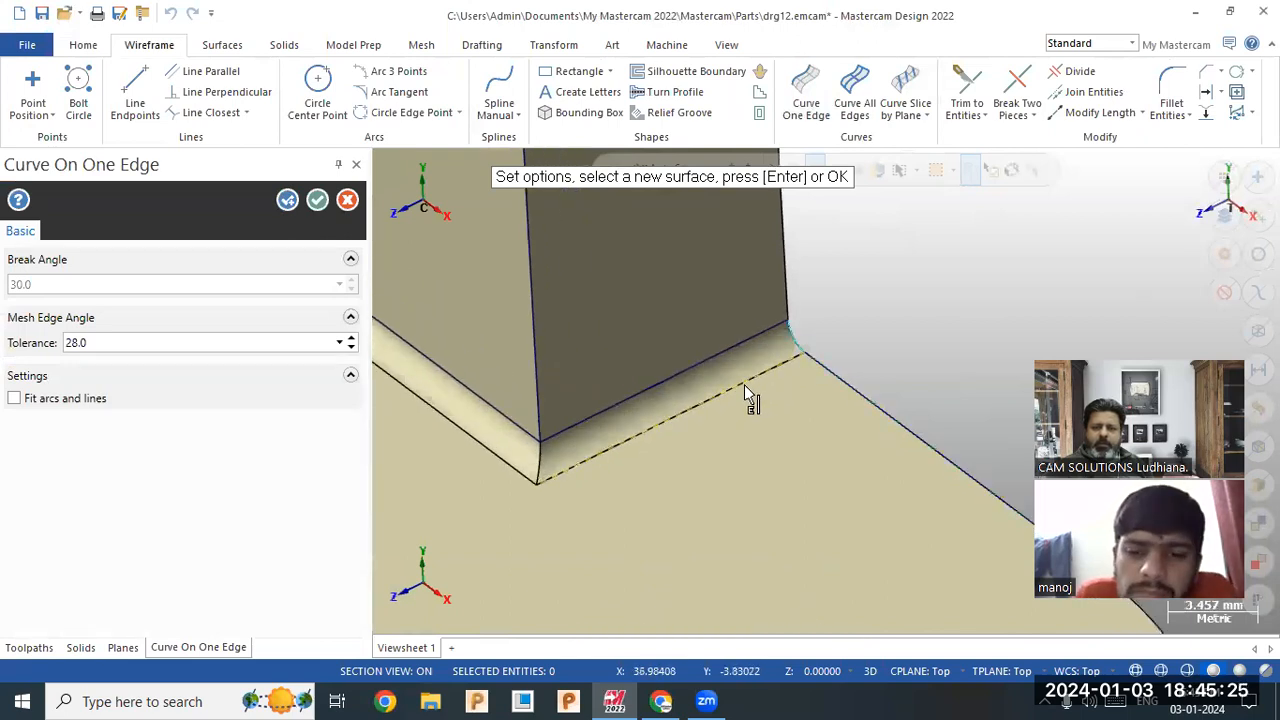
left_click(316, 199)
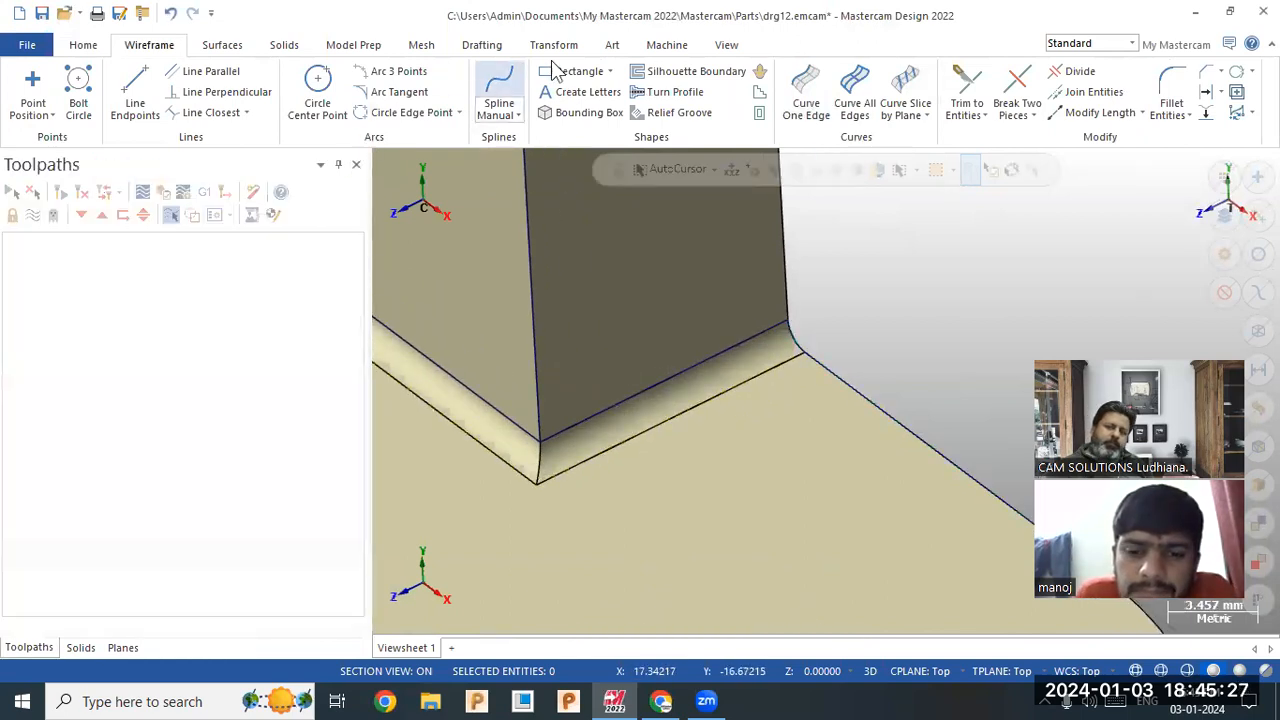
Add the default Mill machine definition to the part.
left_click(666, 45)
left_click(27, 105)
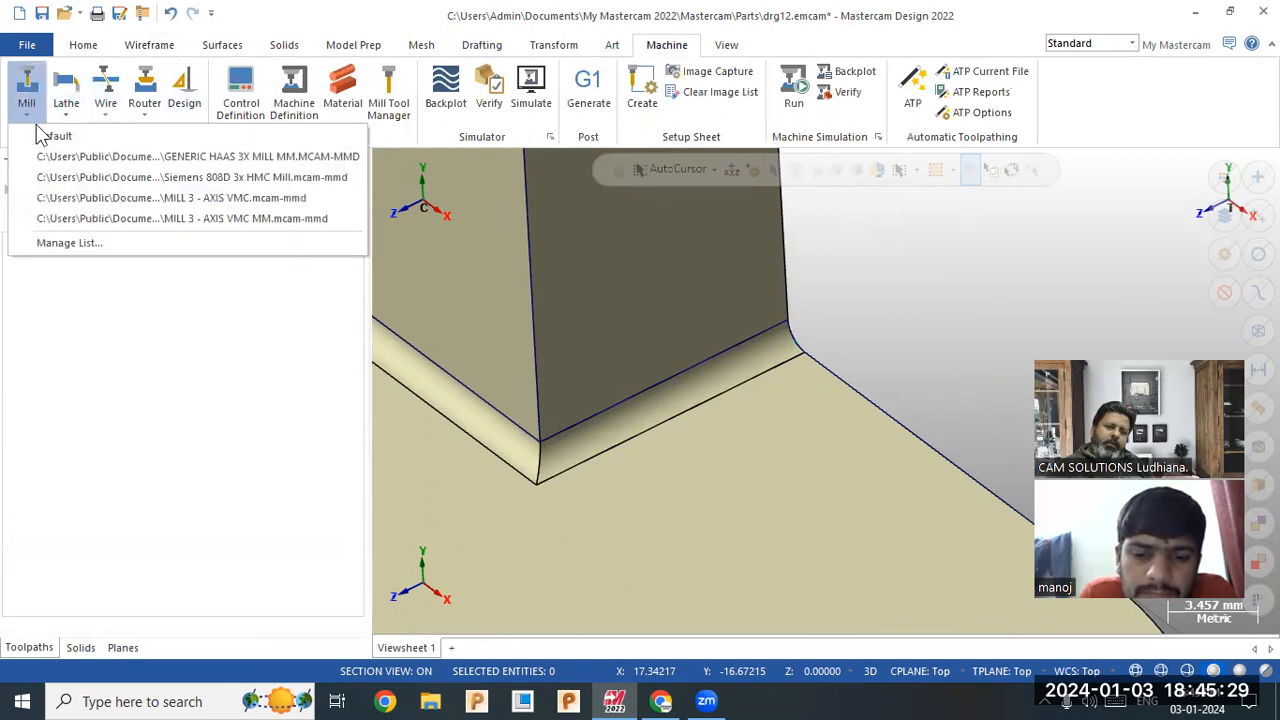
left_click(45, 136)
Try a Cplane single-entity Contour chain on the flange's straight edge, reversing it and extending its end point through the fillet to the vertical edge.
left_click(42, 92)
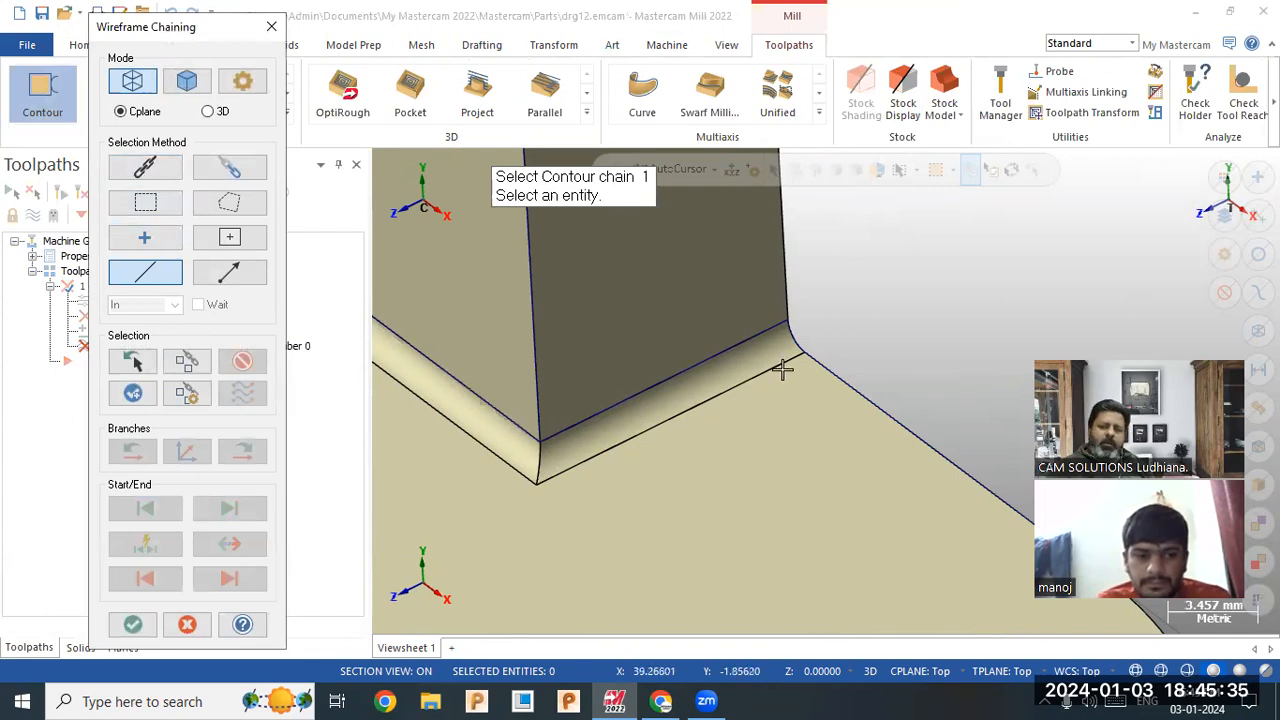
left_click(849, 390)
scroll(640, 355, "down", 3)
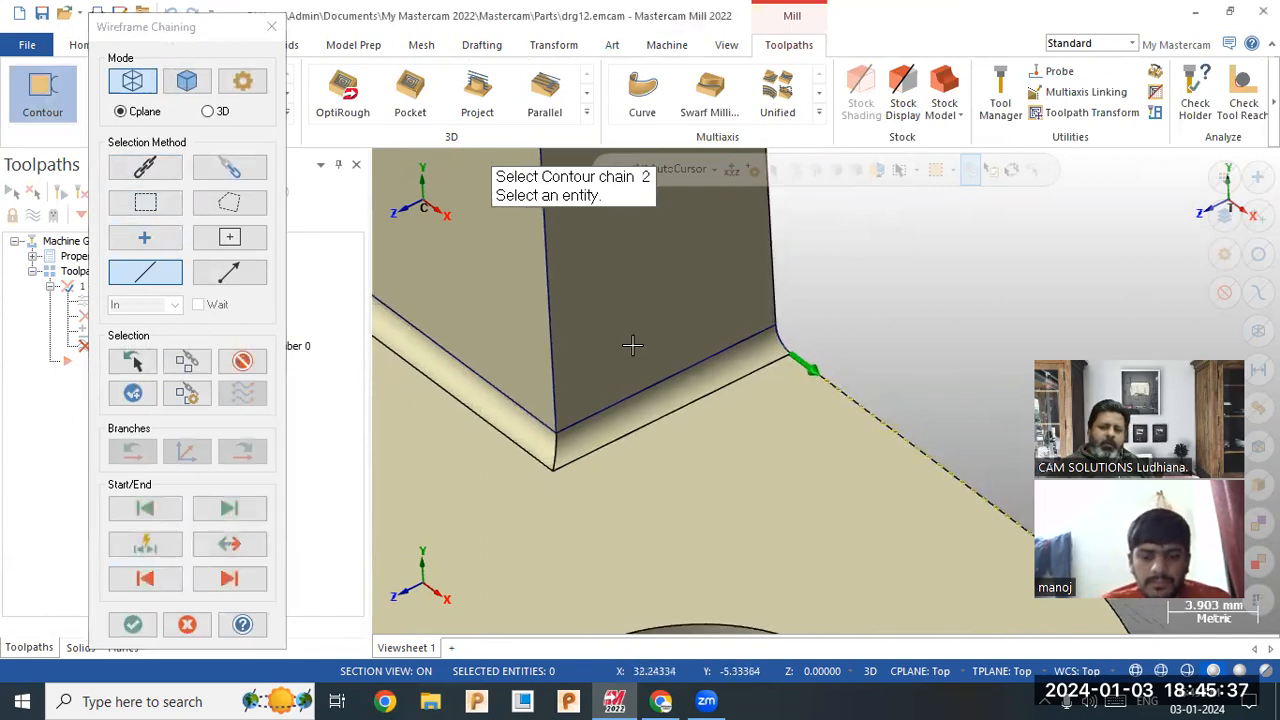
left_click(224, 546)
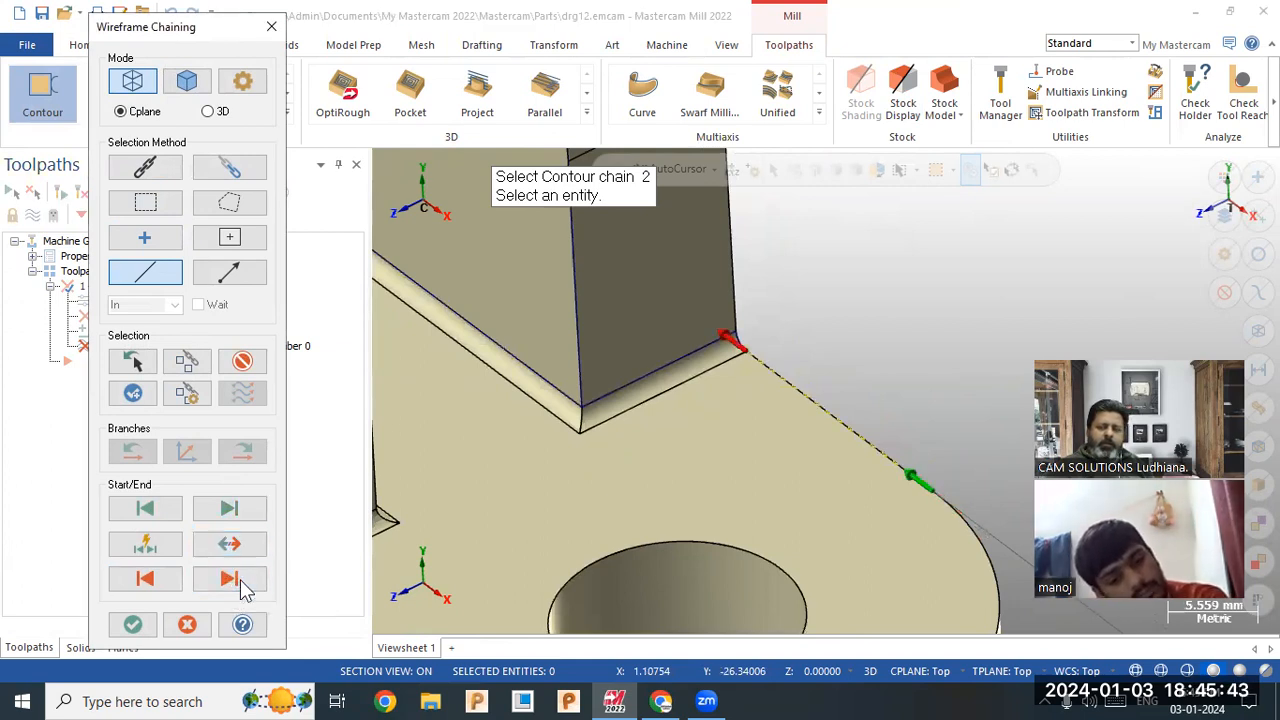
left_click(241, 581)
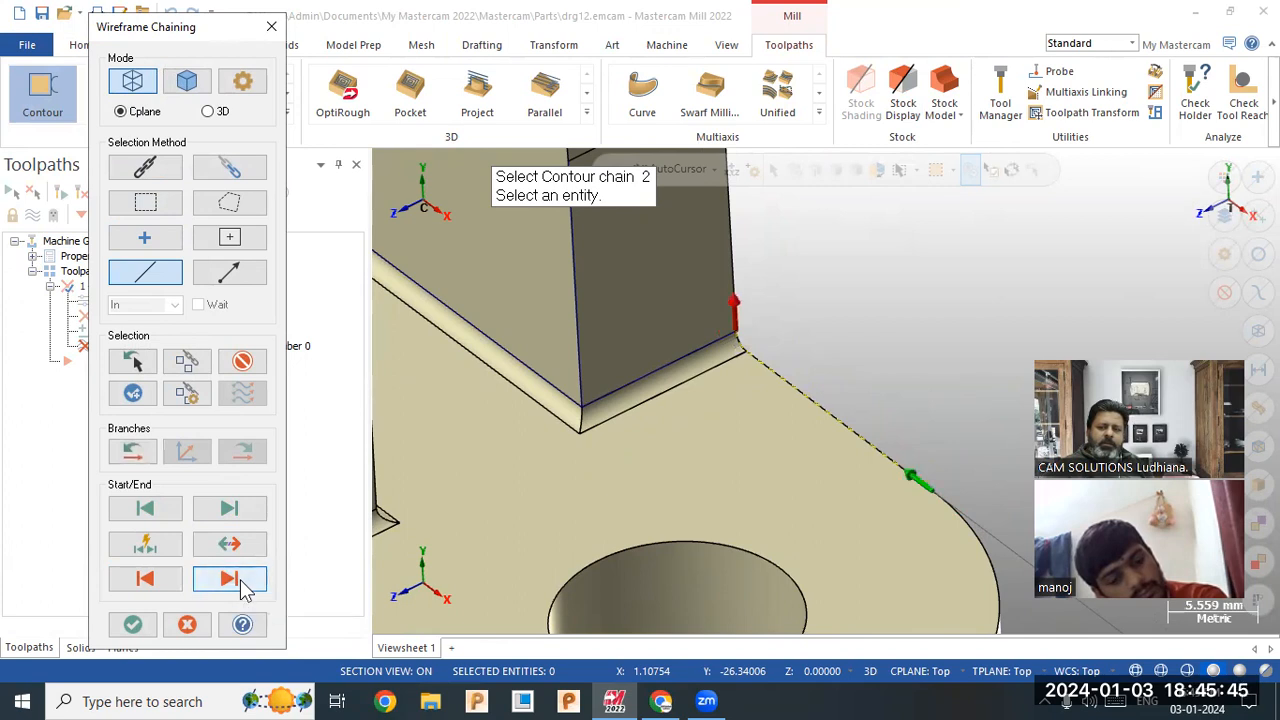
middle_click_drag(582, 432, 664, 432)
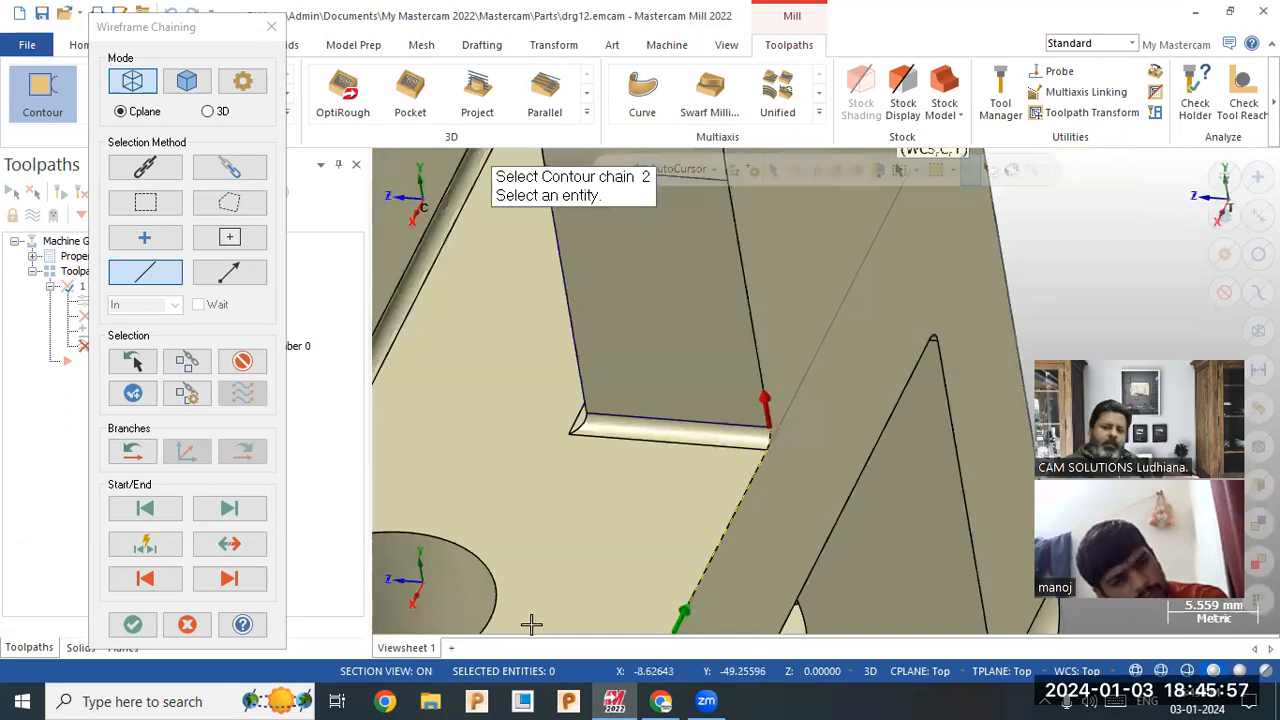
middle_click_drag(531, 624, 800, 402)
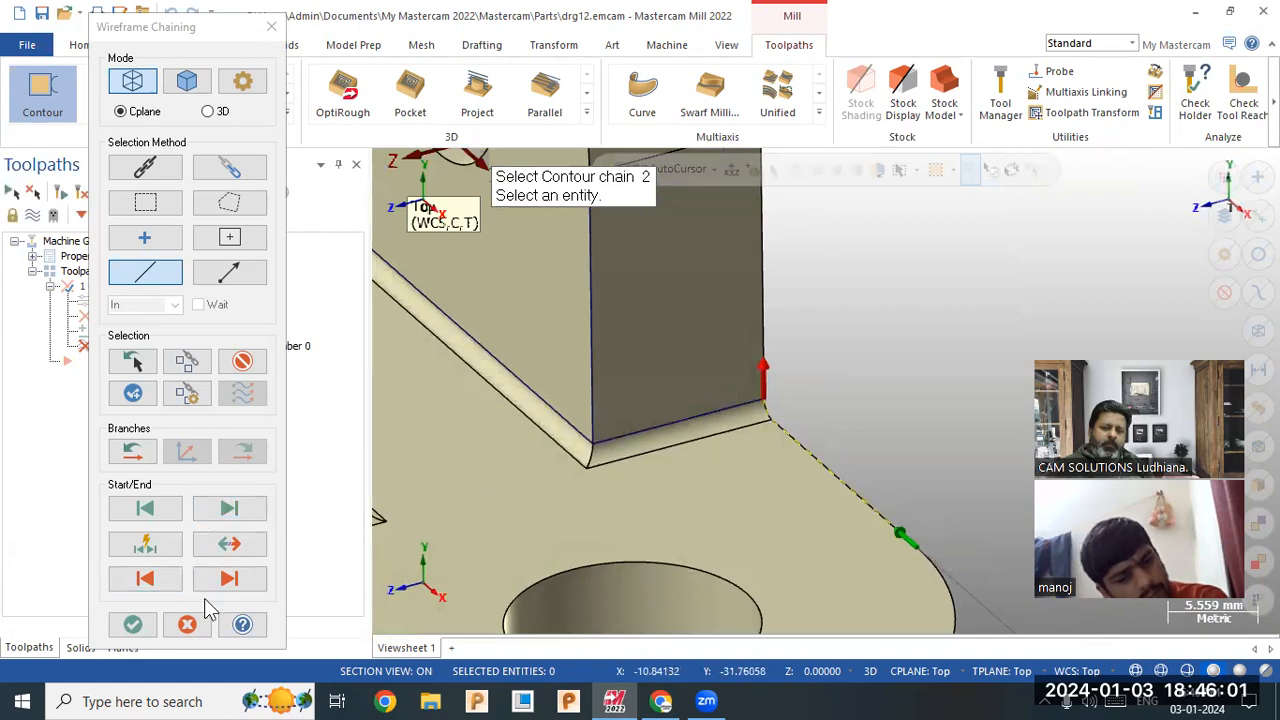
left_click(187, 625)
left_click(752, 390)
Create additional curves with Curve One Edge on the rear lug's outer vertical edge and the edge above its fillet.
left_click(151, 47)
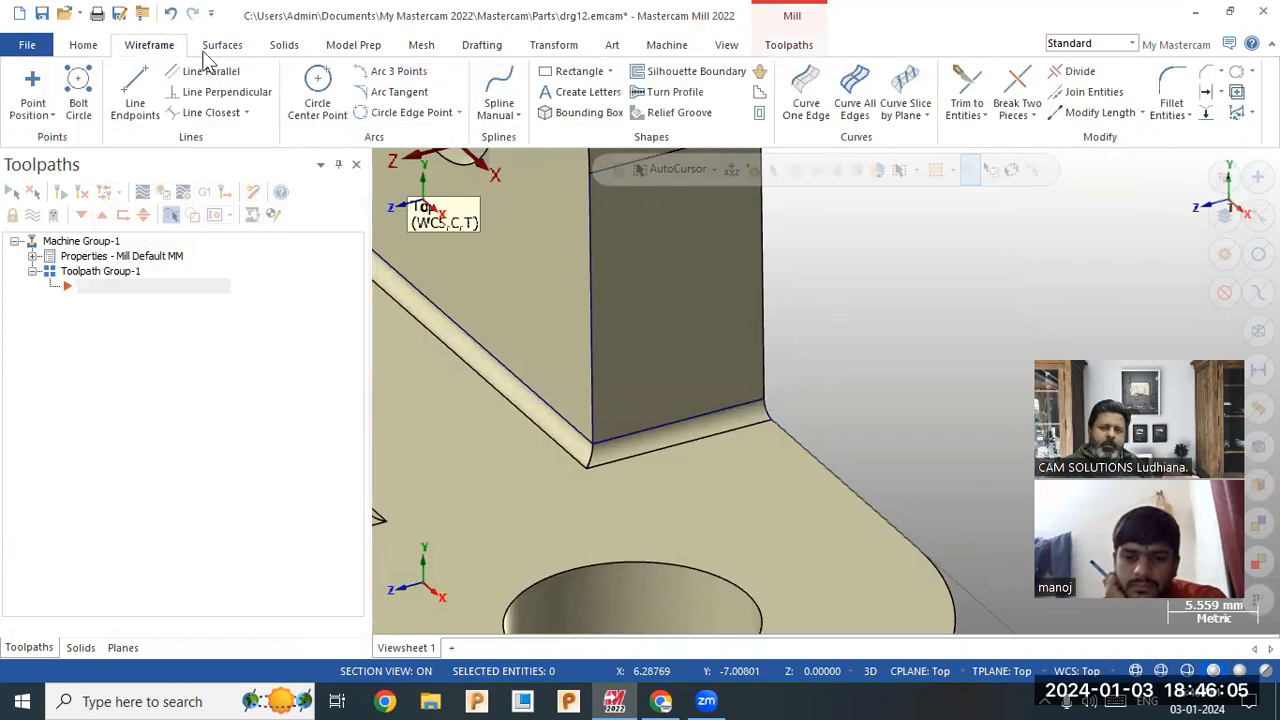
left_click(806, 100)
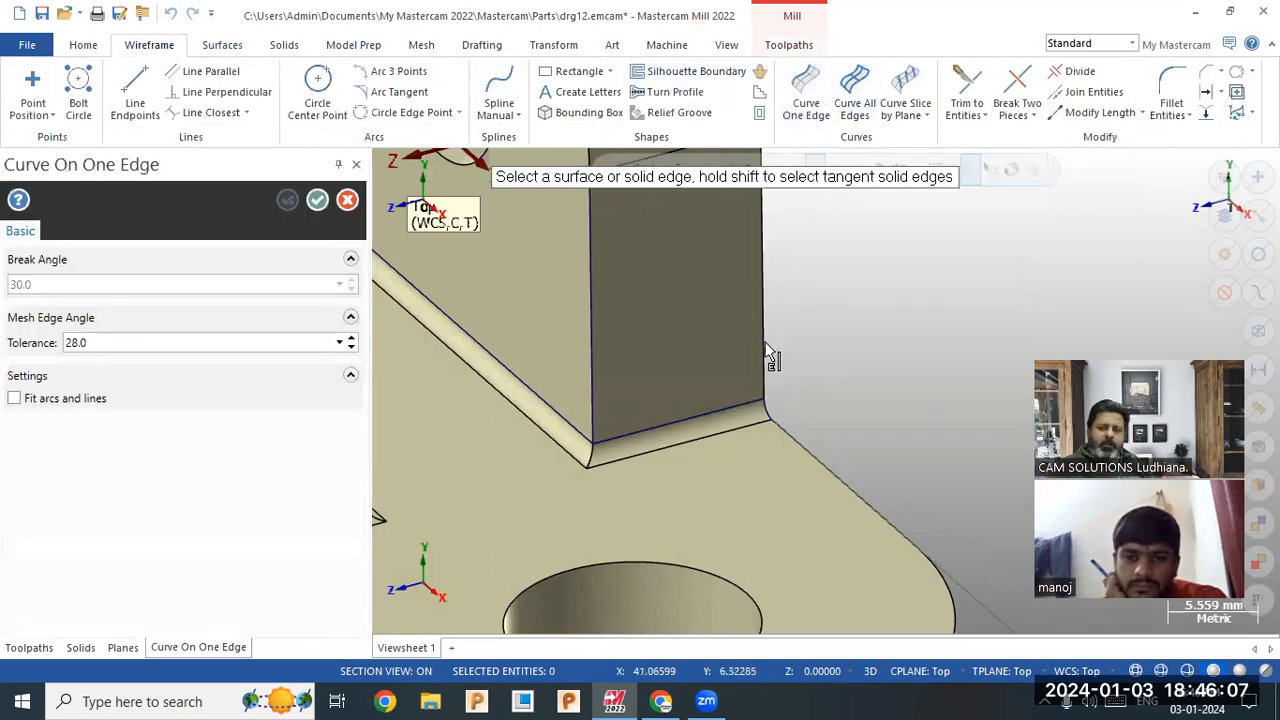
left_click(766, 352)
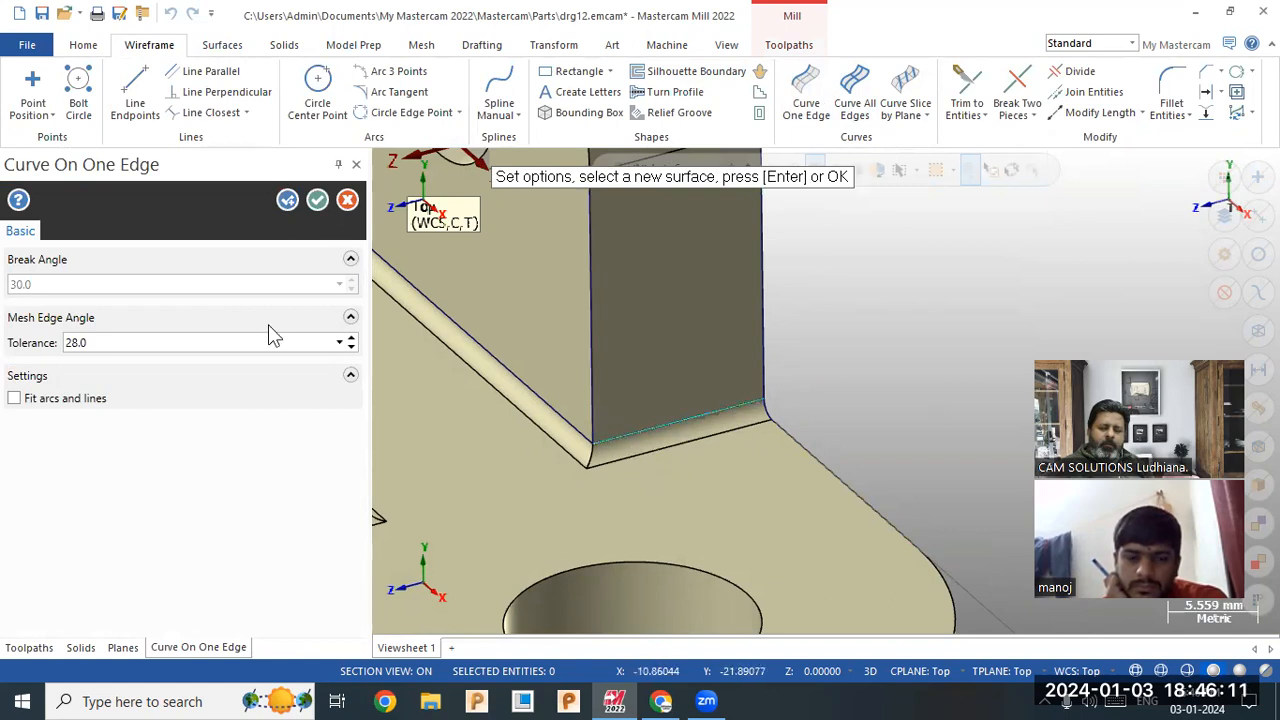
left_click(317, 201)
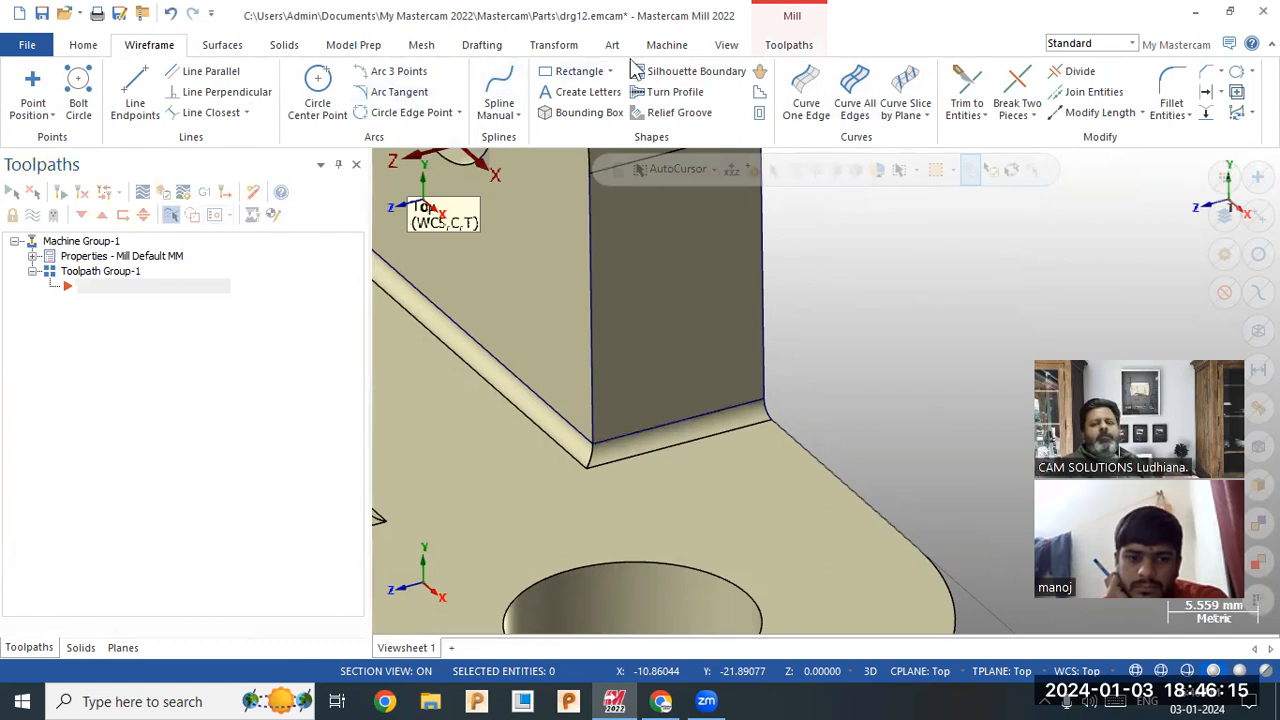
Start a Contour toolpath and try a 3D single-entity chain on the flange's straight edge, reversed and end-extended, clearing it for full Chain selection.
left_click(788, 46)
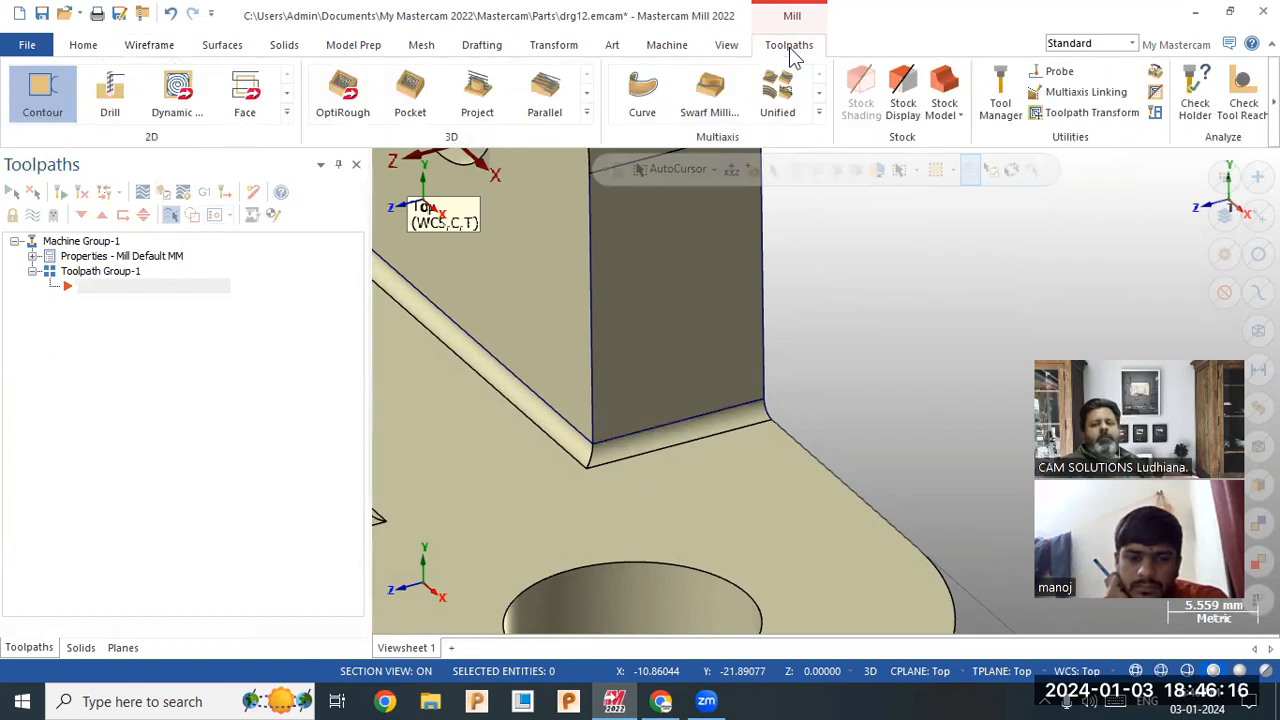
left_click(287, 113)
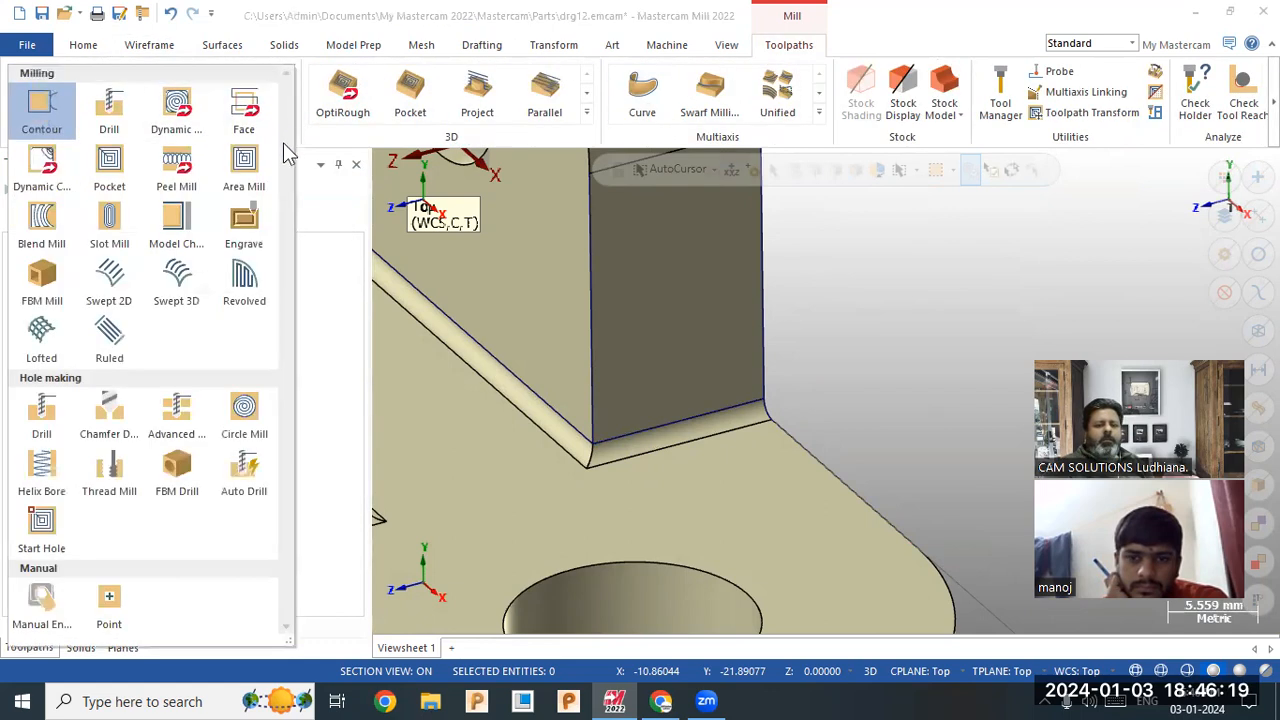
left_click(30, 115)
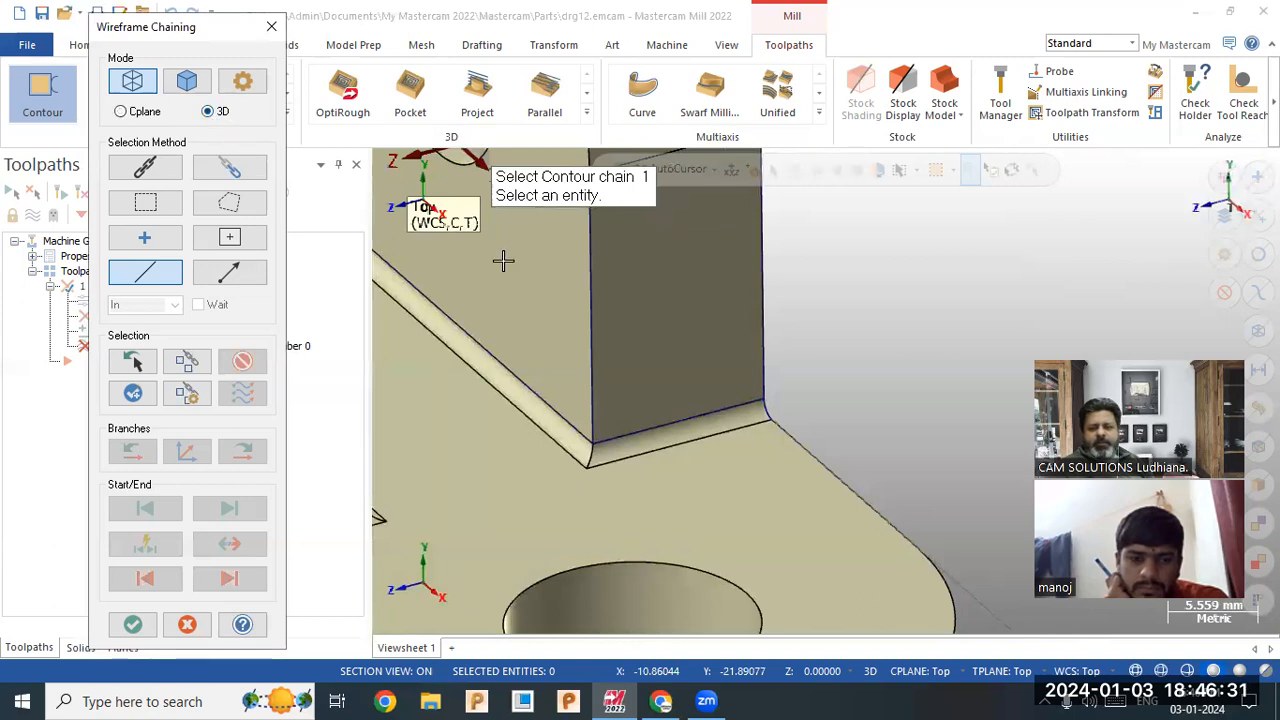
left_click(810, 458)
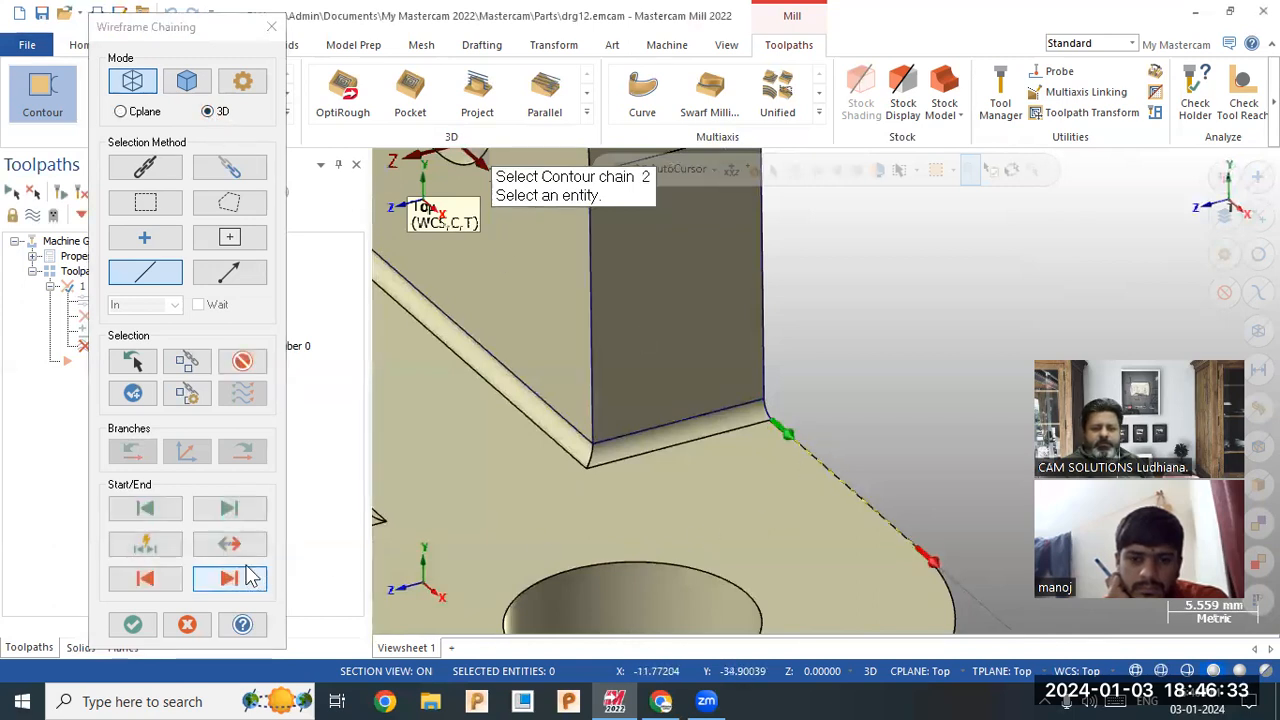
left_click(232, 543)
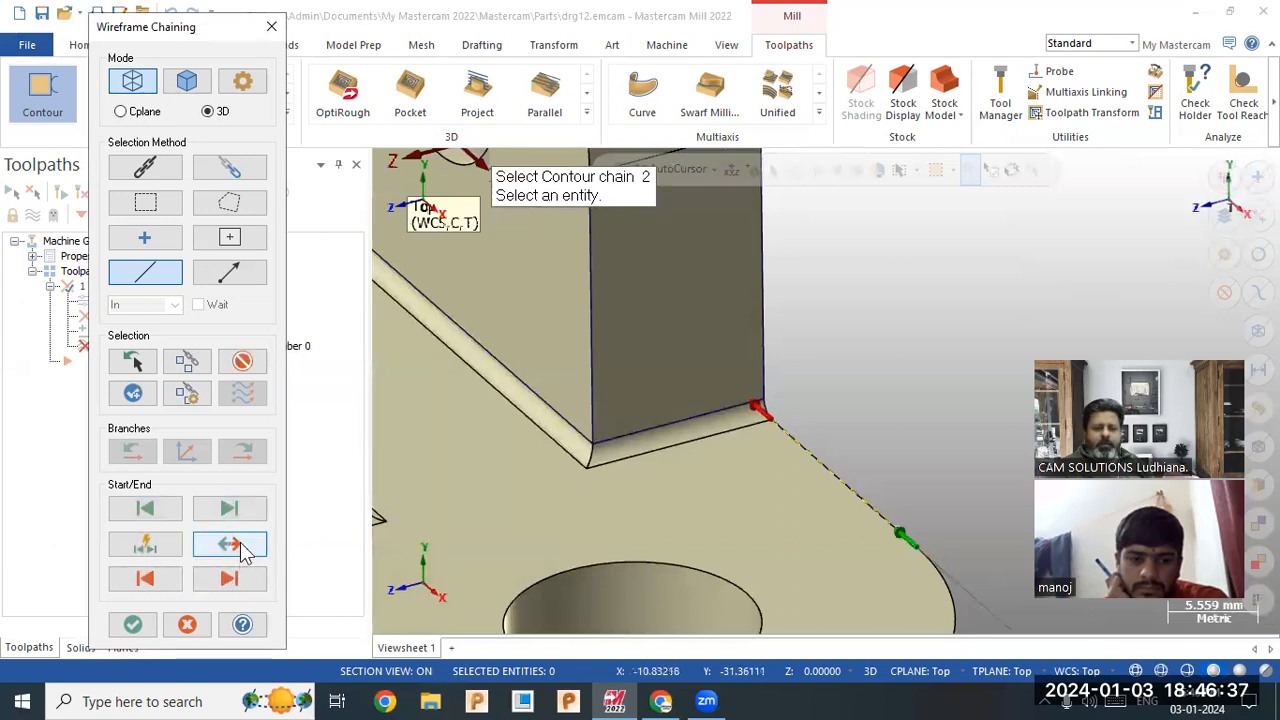
left_click(232, 586)
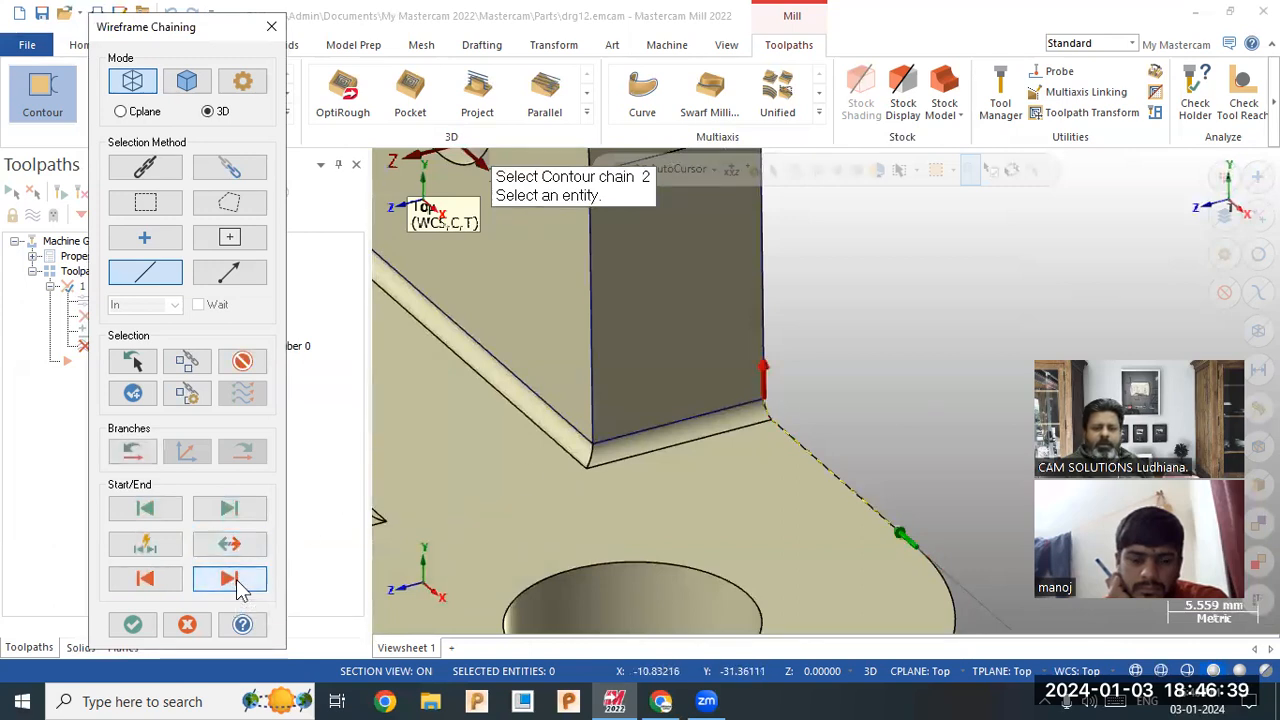
middle_click_drag(708, 412, 941, 378)
scroll(942, 379, "down", 1)
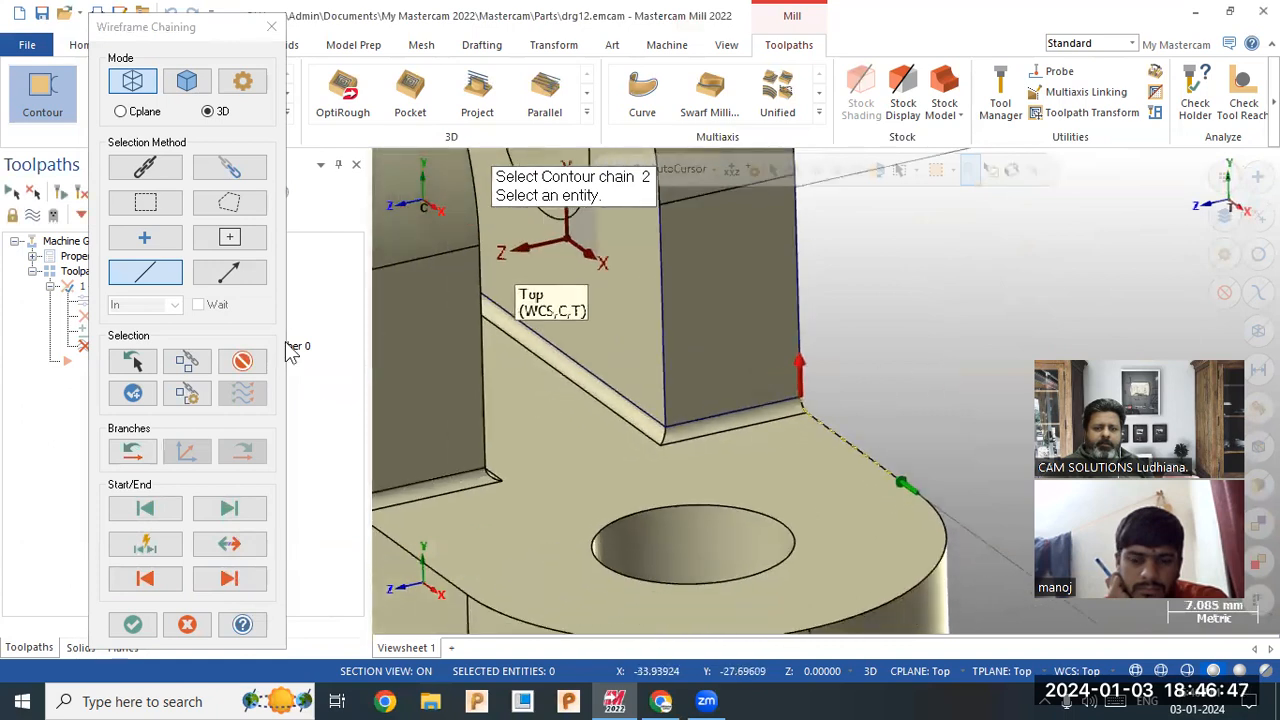
left_click(181, 172)
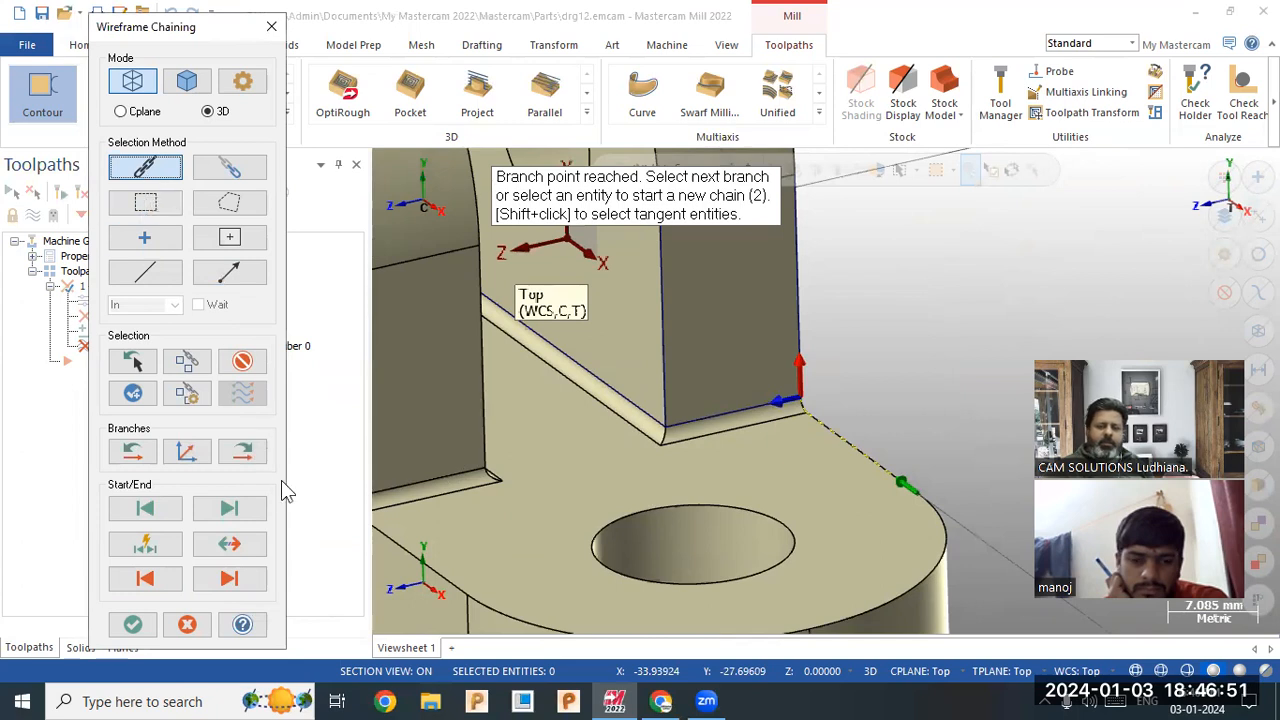
left_click(242, 361)
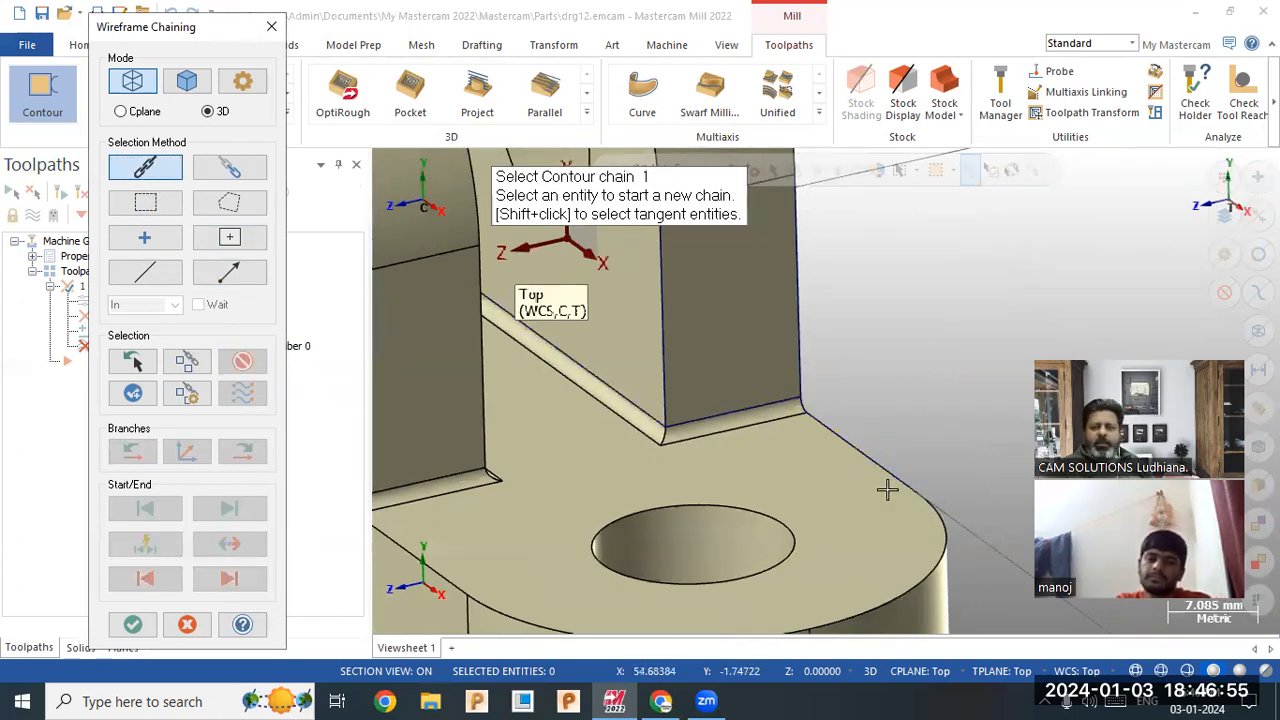
Try a full 3D chain from the flange's straight edge along the rear lug's base edges, choosing each branch, and clear it.
left_click(855, 432)
scroll(803, 385, "up", 3)
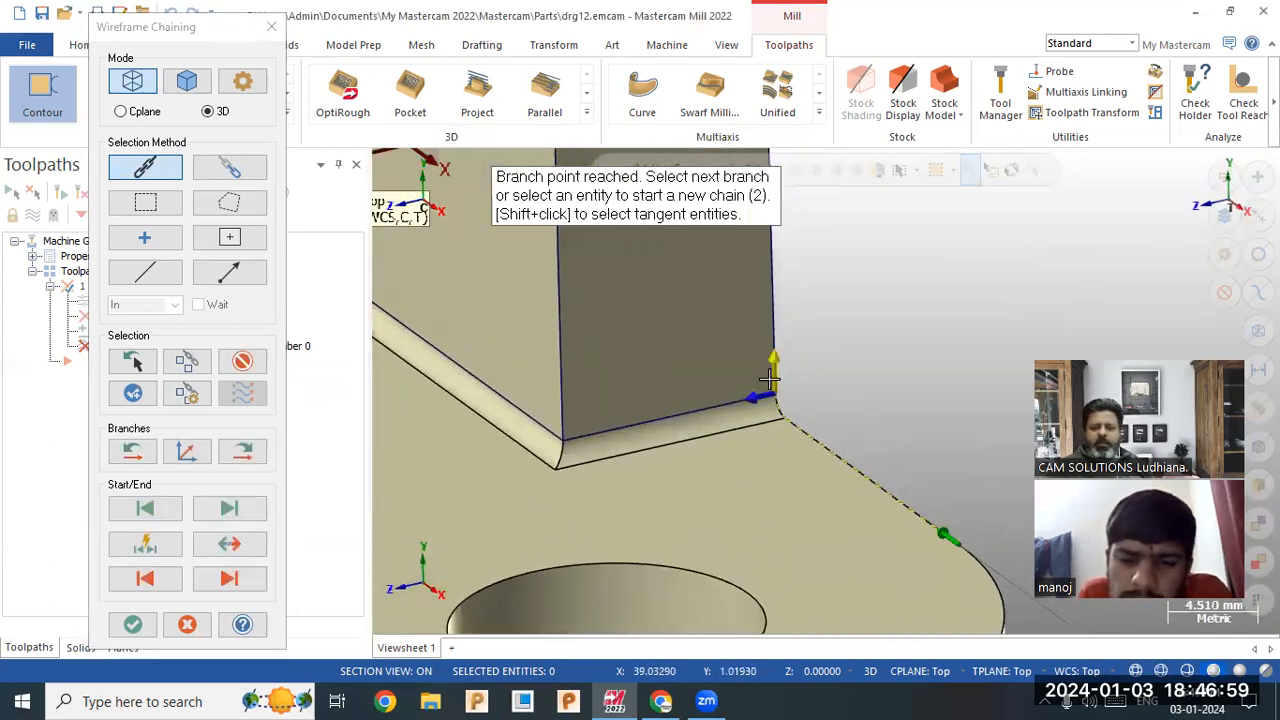
left_click(758, 399)
mouse_move(690, 458)
middle_mouse_down()
mouse_move(712, 473)
mouse_move(673, 467)
middle_mouse_up()
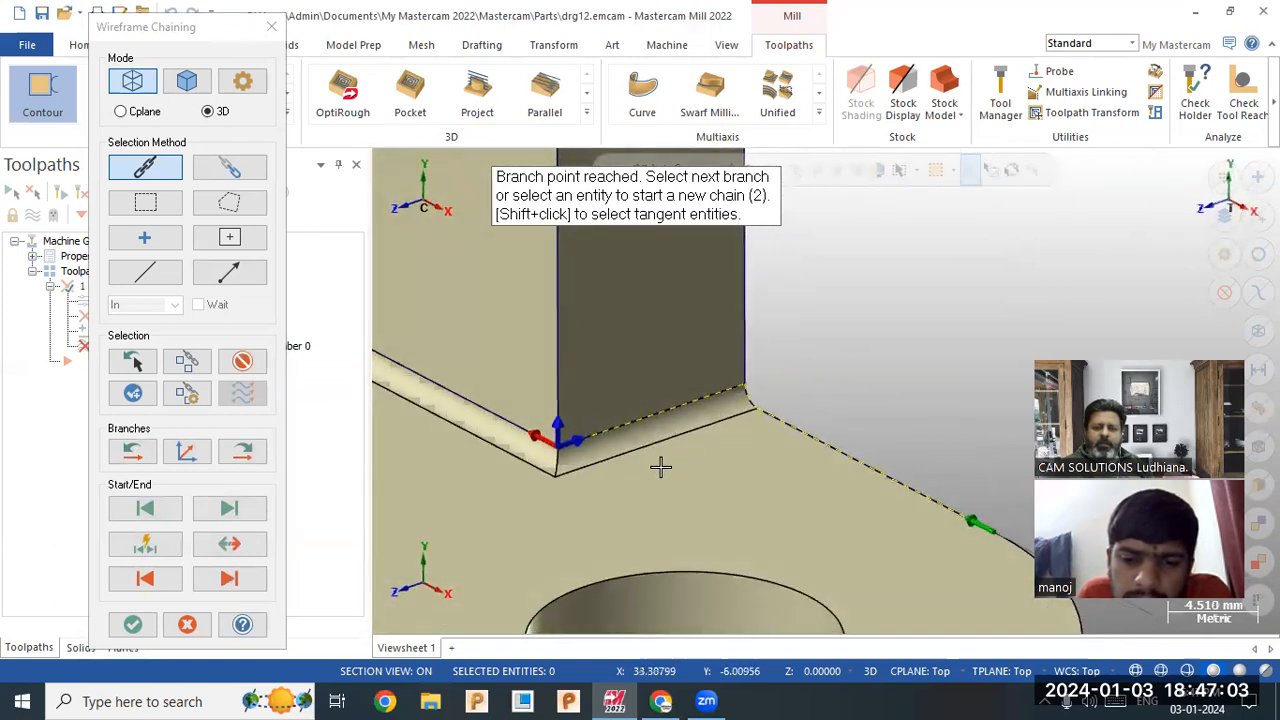
left_click(546, 440)
scroll(707, 461, "down", 4)
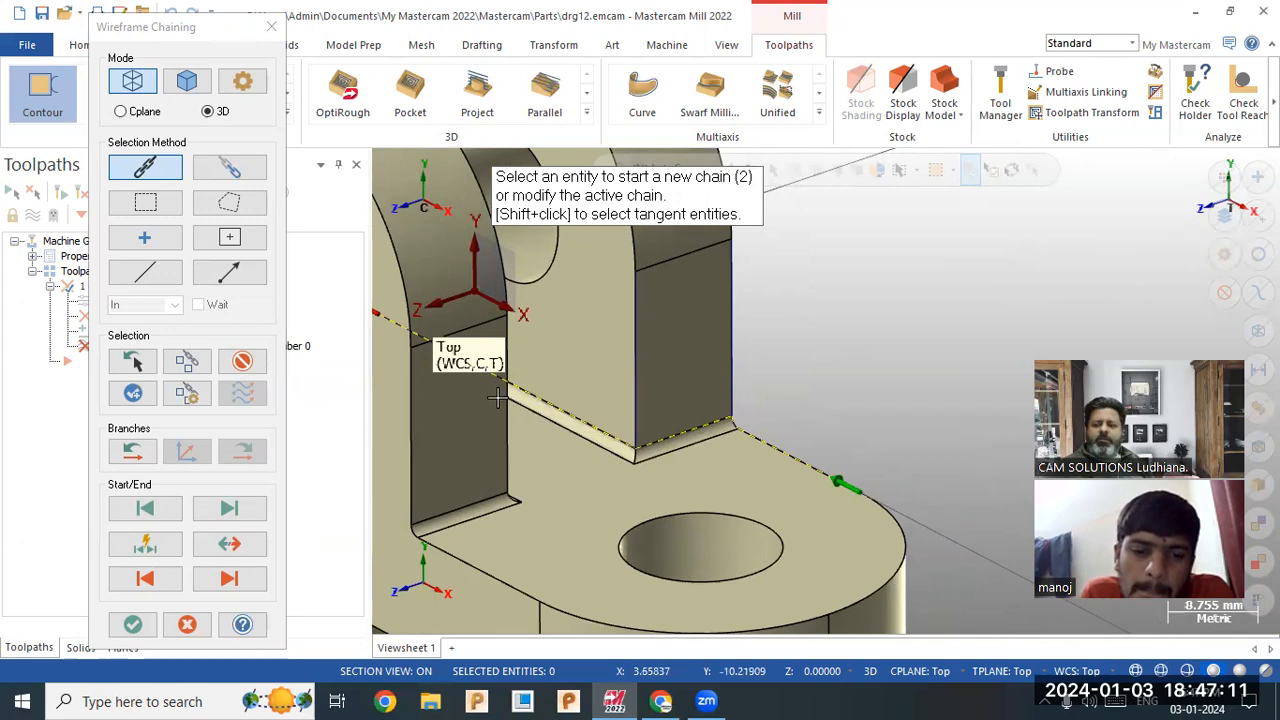
left_click(242, 361)
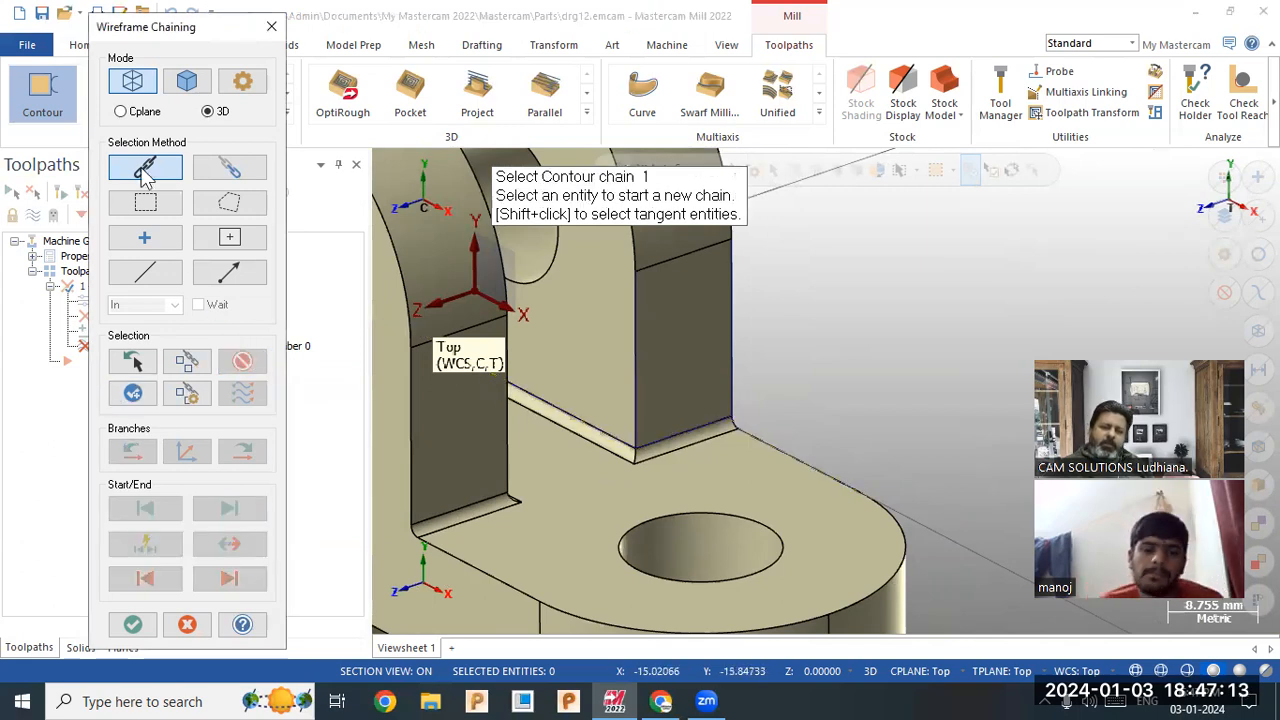
Chain the flange's straight edge again, reverse it, and continue to the next branch up the rear lug's outer vertical edge.
left_click(760, 445)
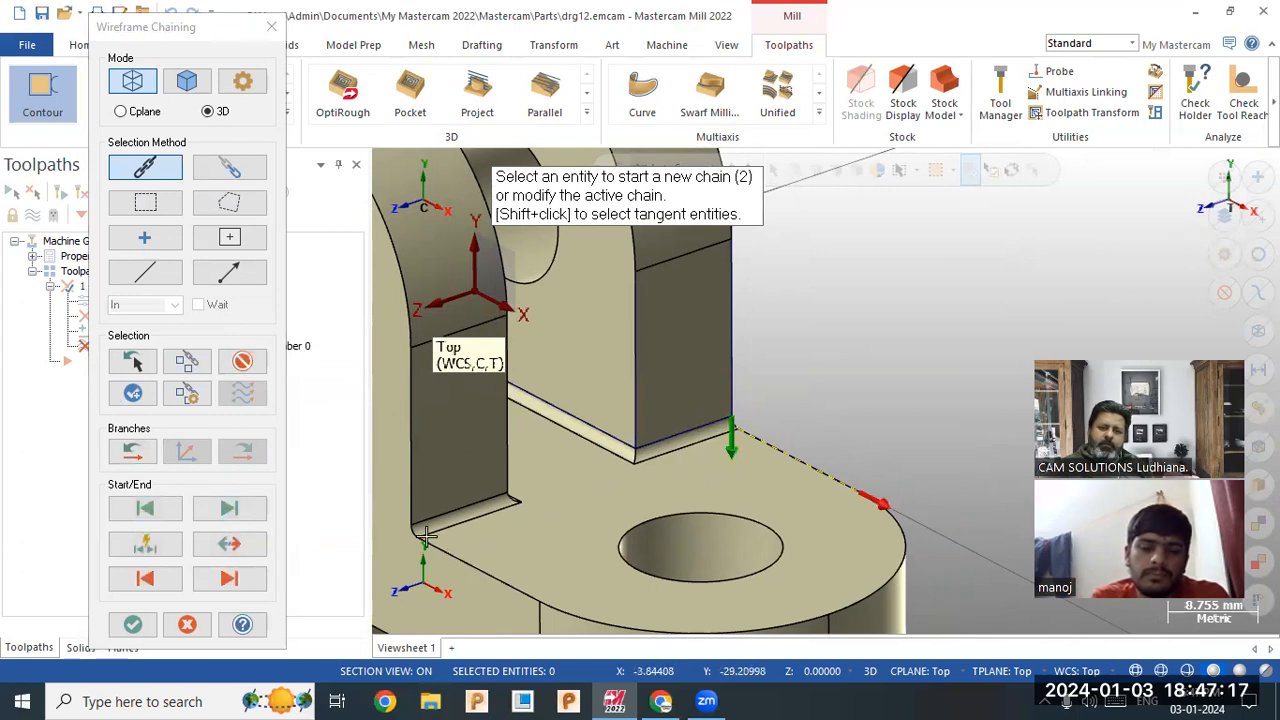
left_click(231, 547)
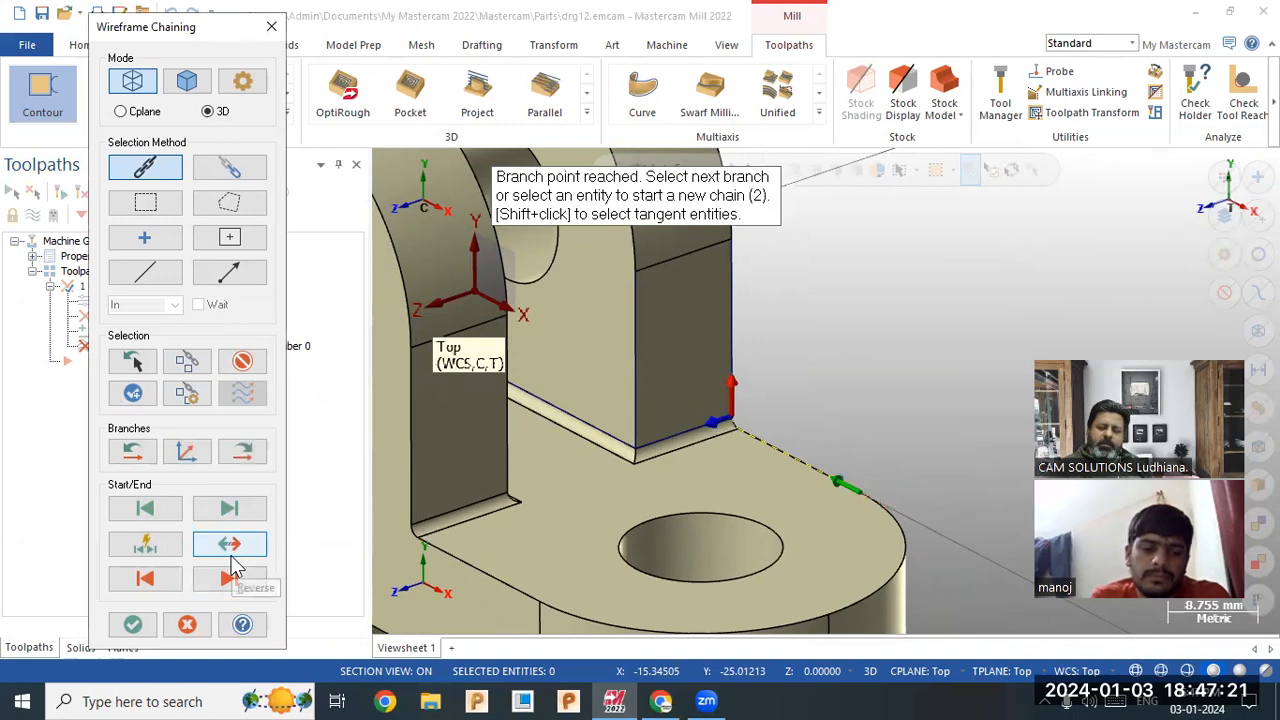
left_click(240, 468)
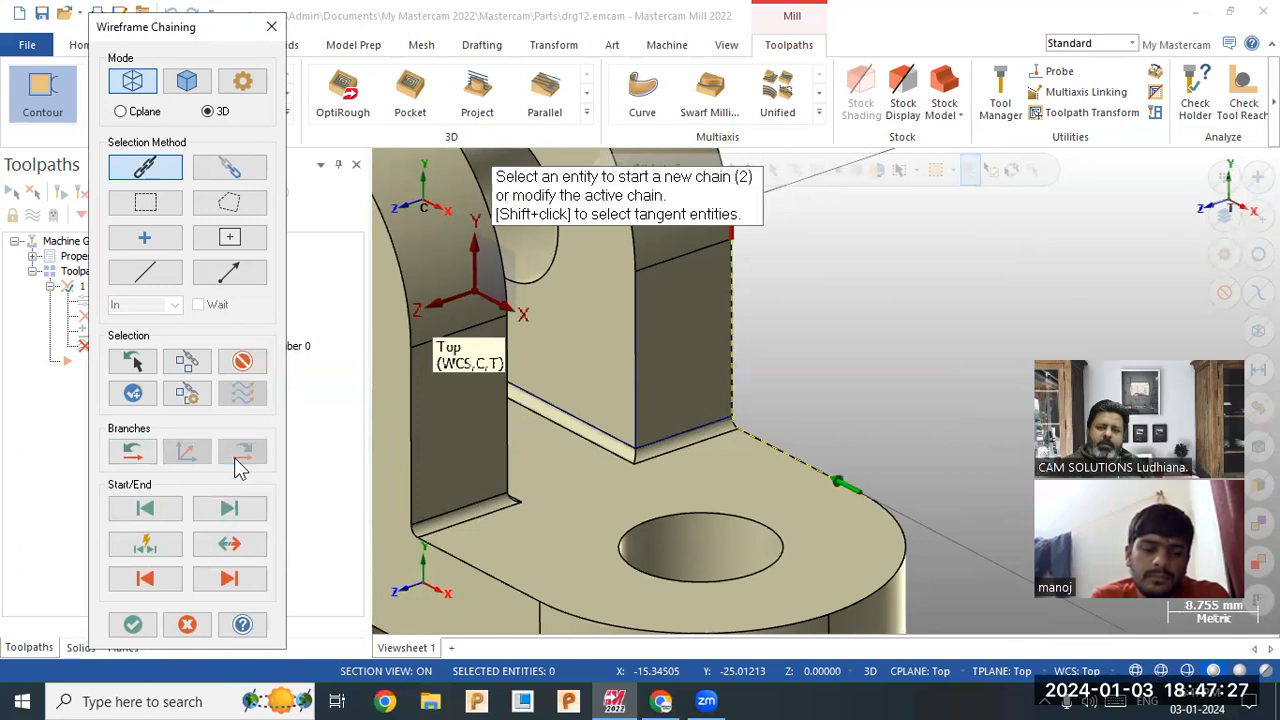
scroll(652, 515, "down", 1)
middle_click_drag(563, 452, 370, 393)
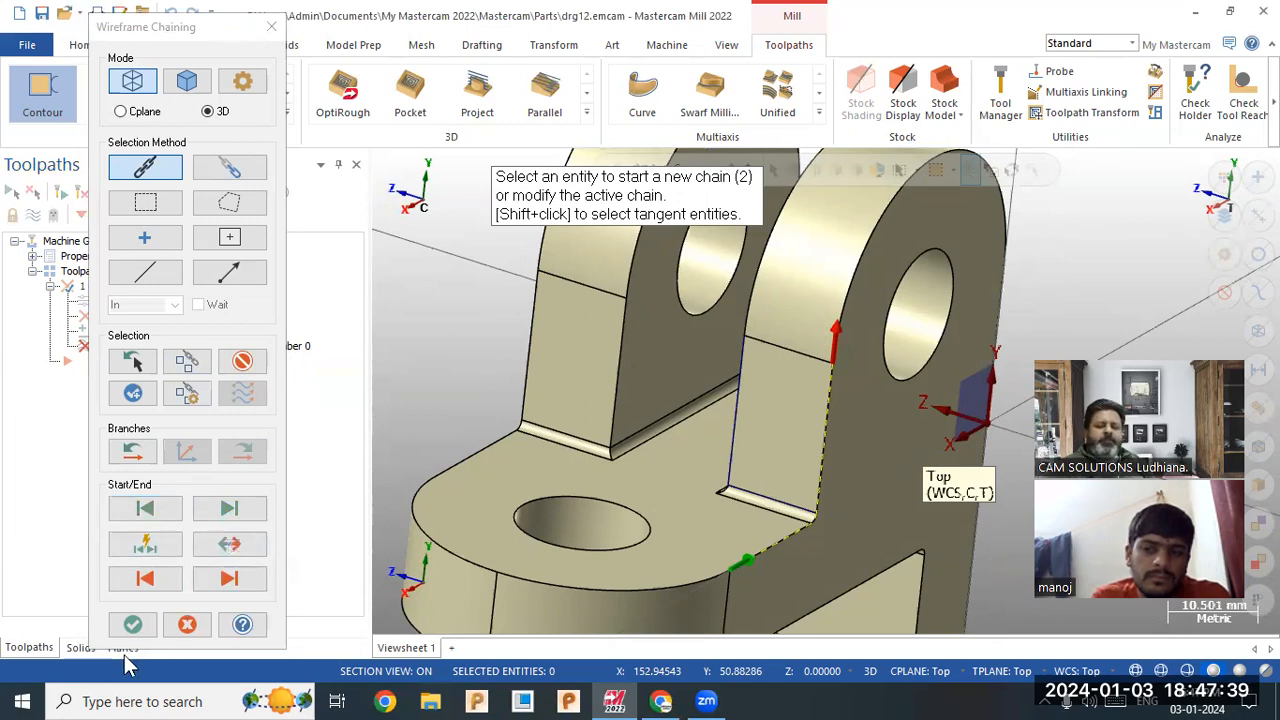
Move the chain's end point back and redirect it along the edge above the fillet and up the lug's inner vertical edge.
left_click(160, 585)
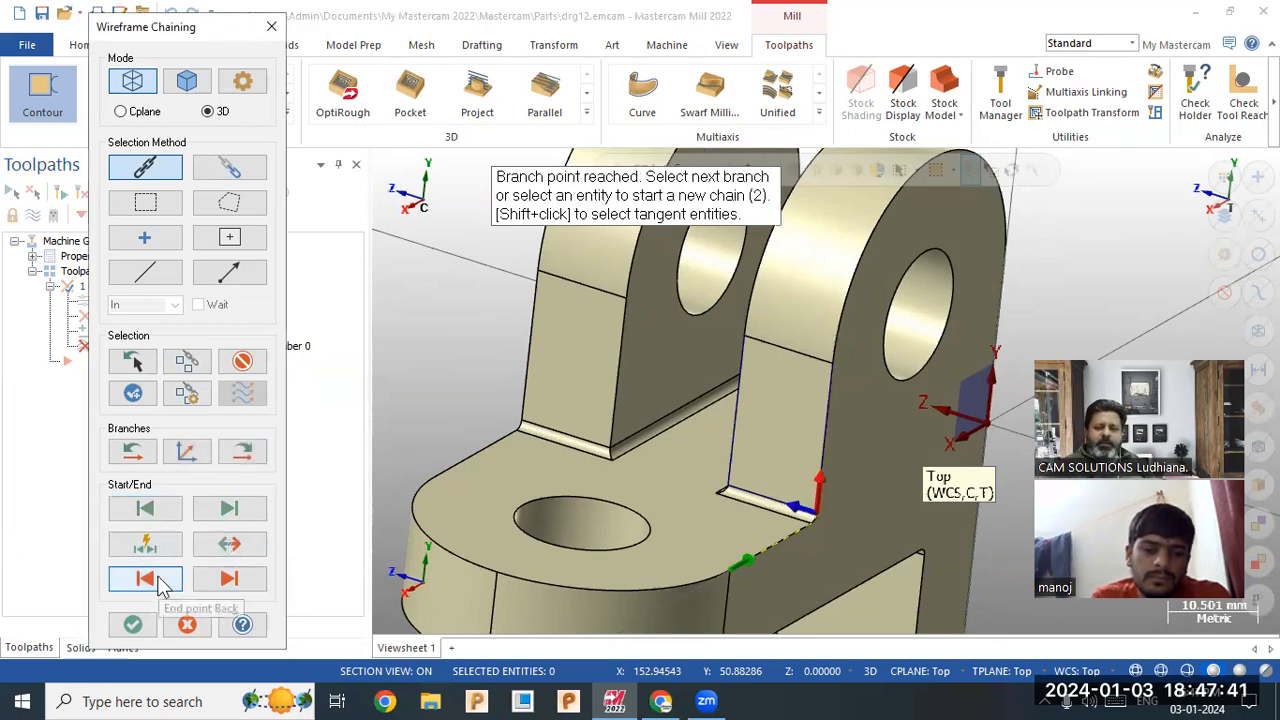
left_click(791, 504)
middle_click_drag(700, 507, 826, 535)
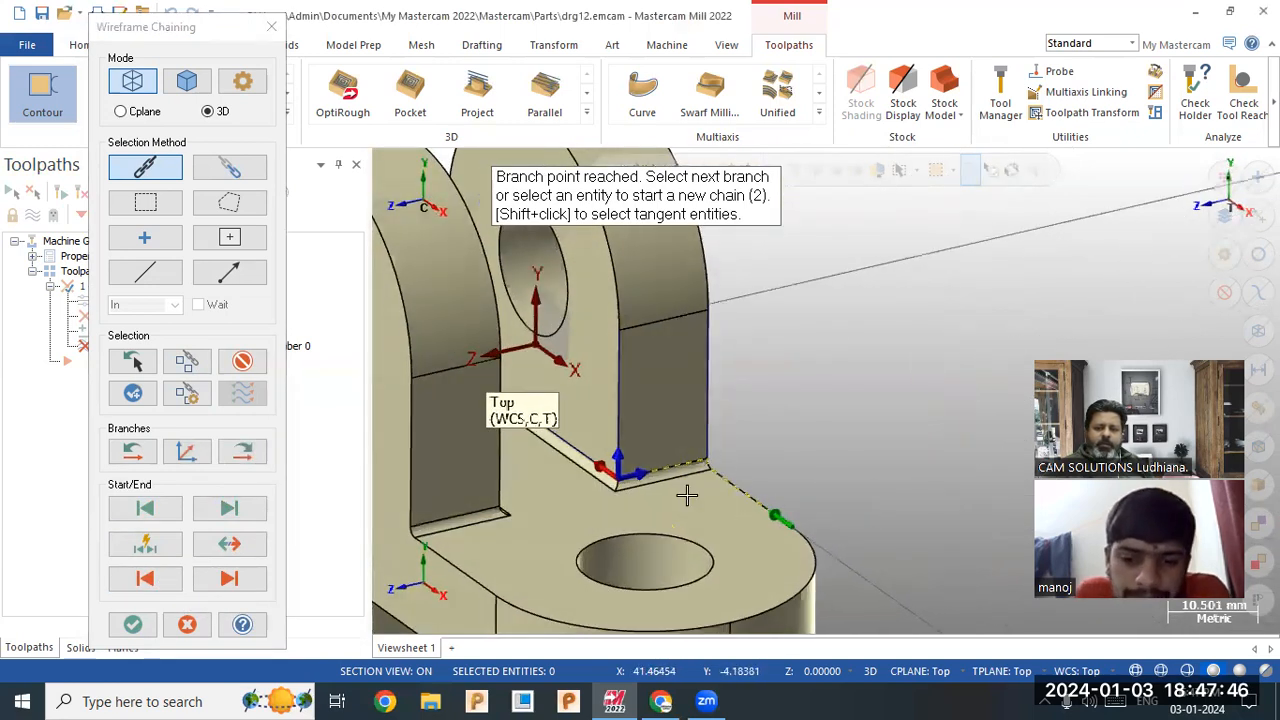
left_click(616, 468)
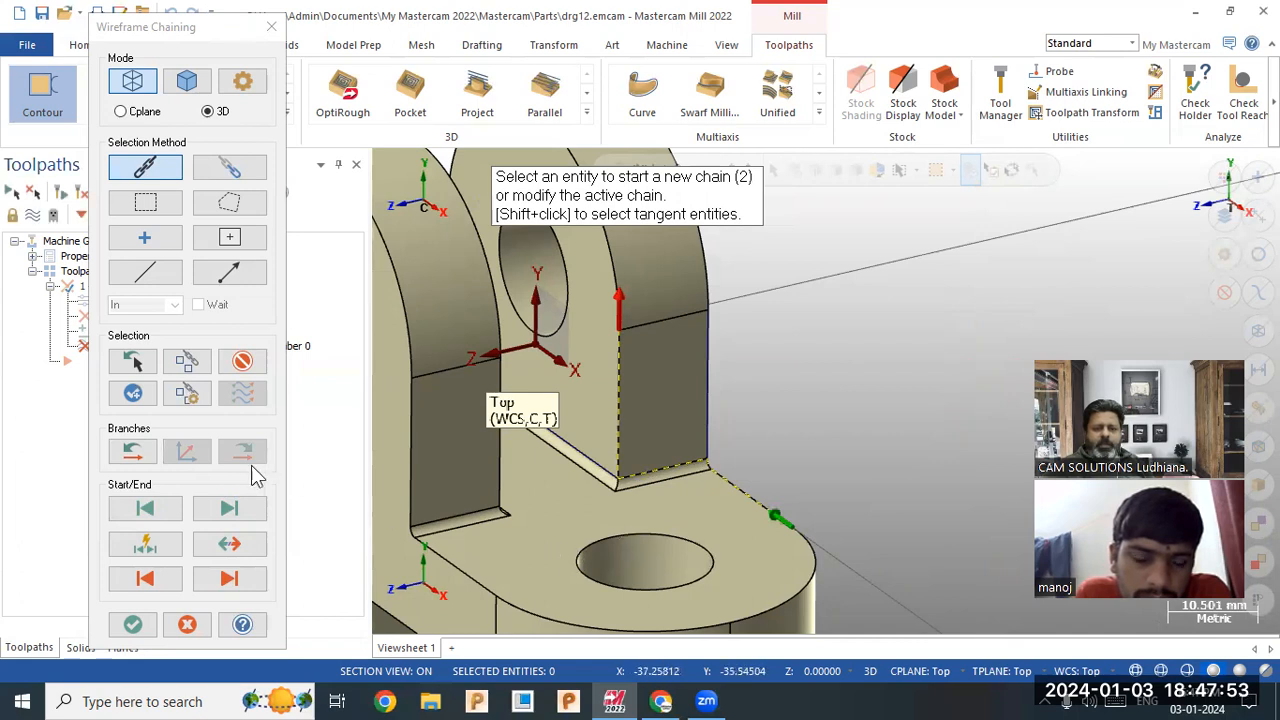
Step the chain back to the lug's lower corner, cycle its branch directions with Adjust, and continue up the inner vertical edge.
left_click(138, 455)
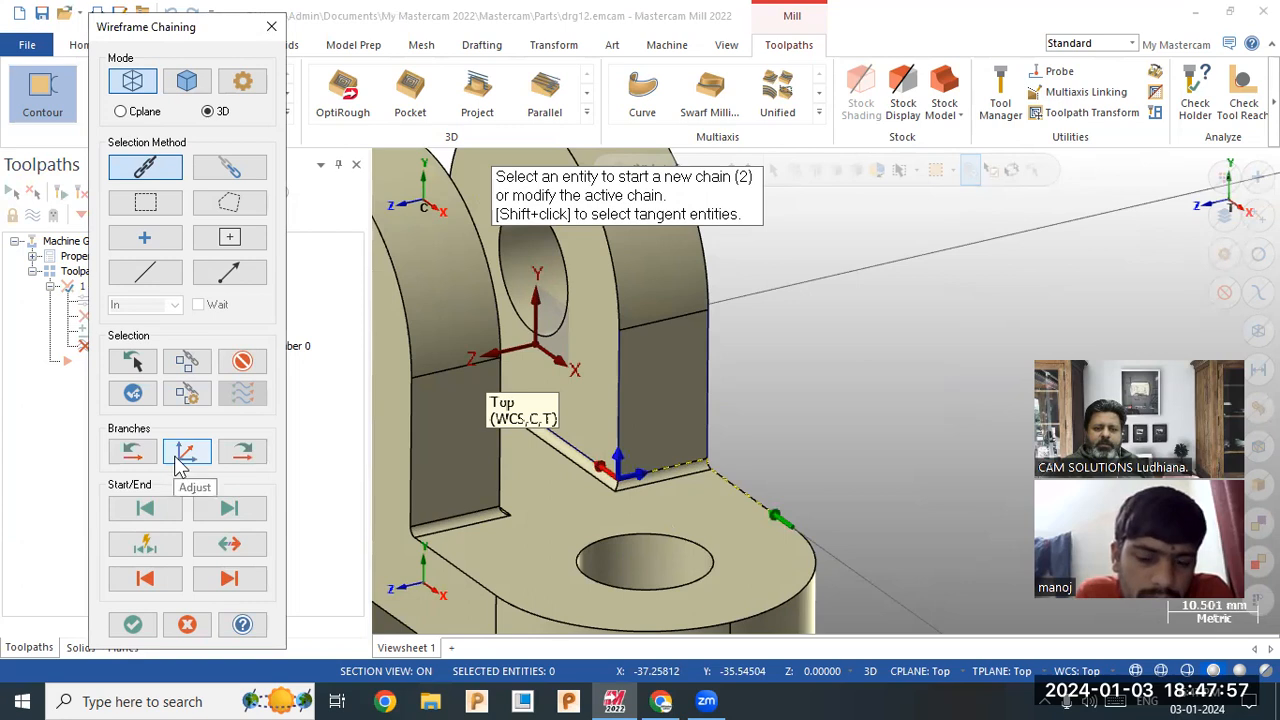
left_click(187, 453)
left_click(187, 453)
left_click(197, 457)
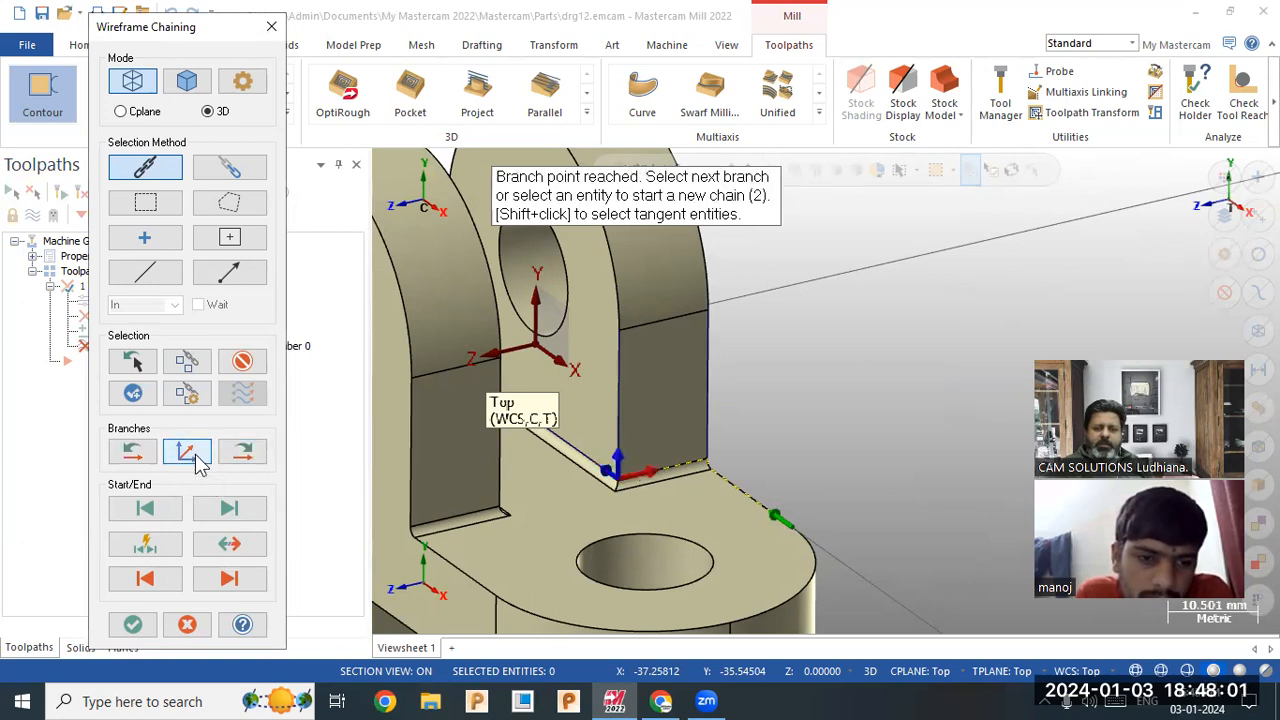
left_click(197, 457)
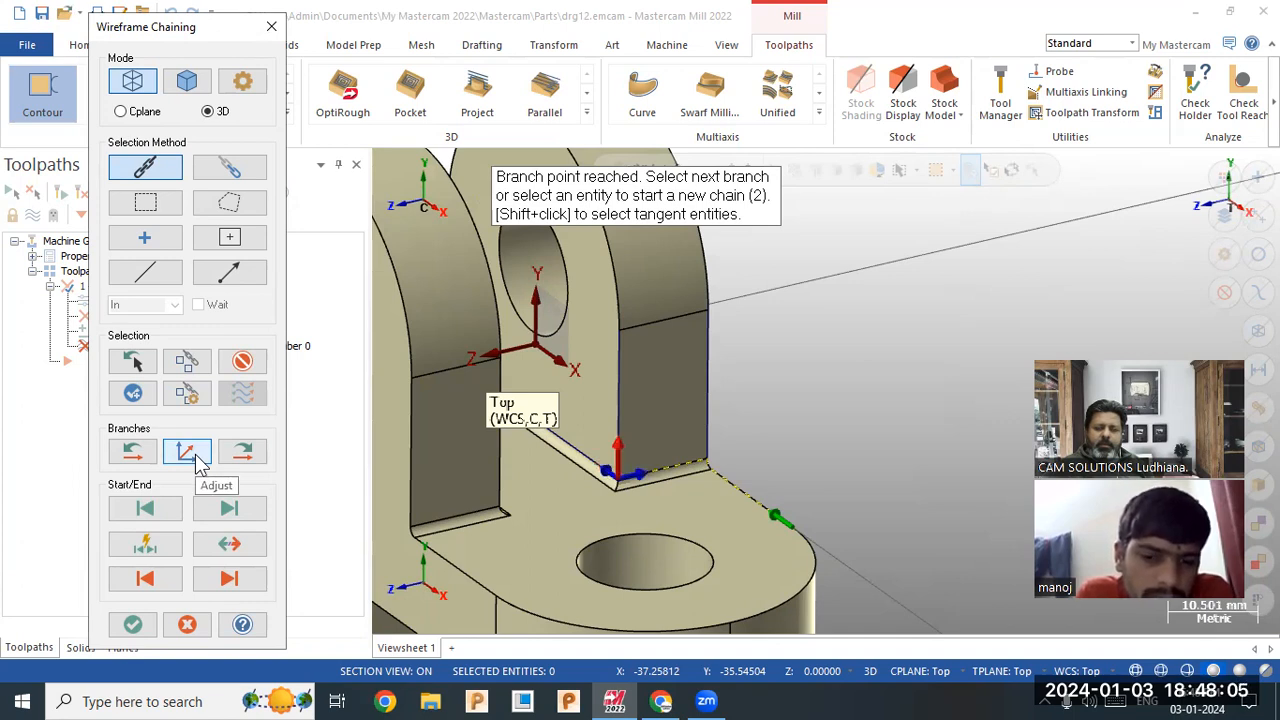
left_click(244, 453)
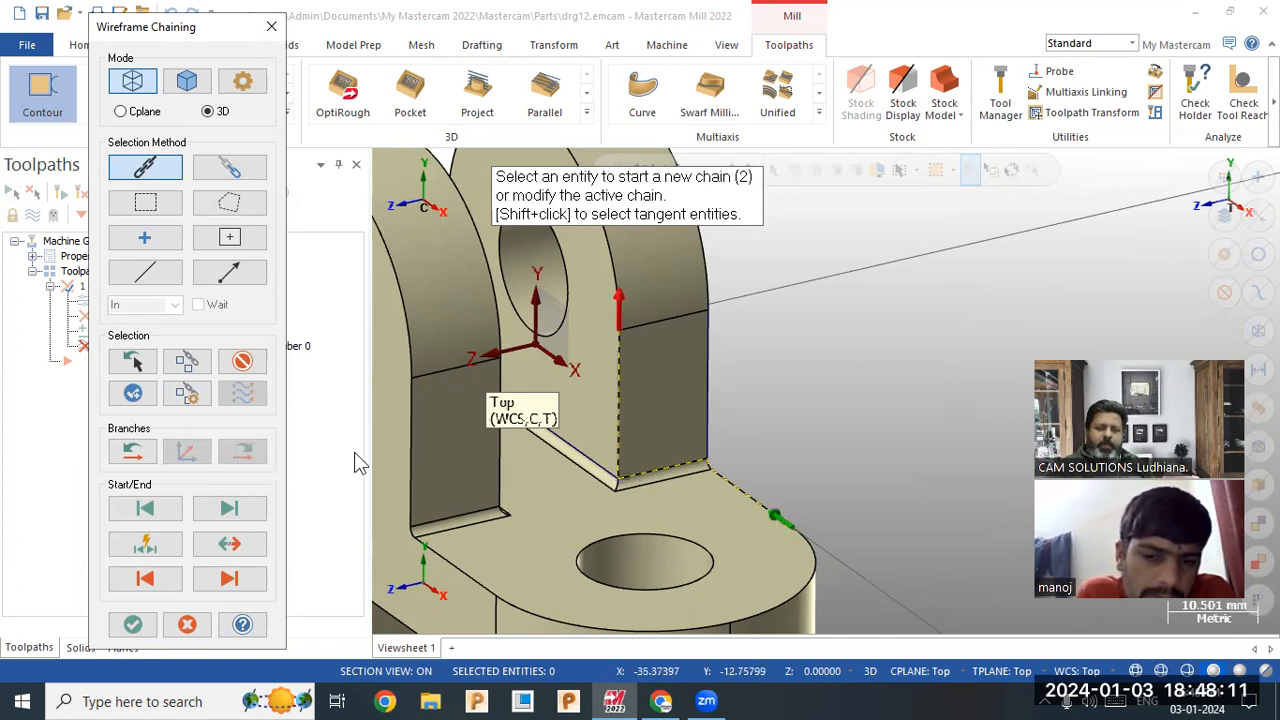
Accept the wireframe chain, reopen chain selection from the Contour toolpath parameters, and switch the chaining mode to solids.
left_click(133, 625)
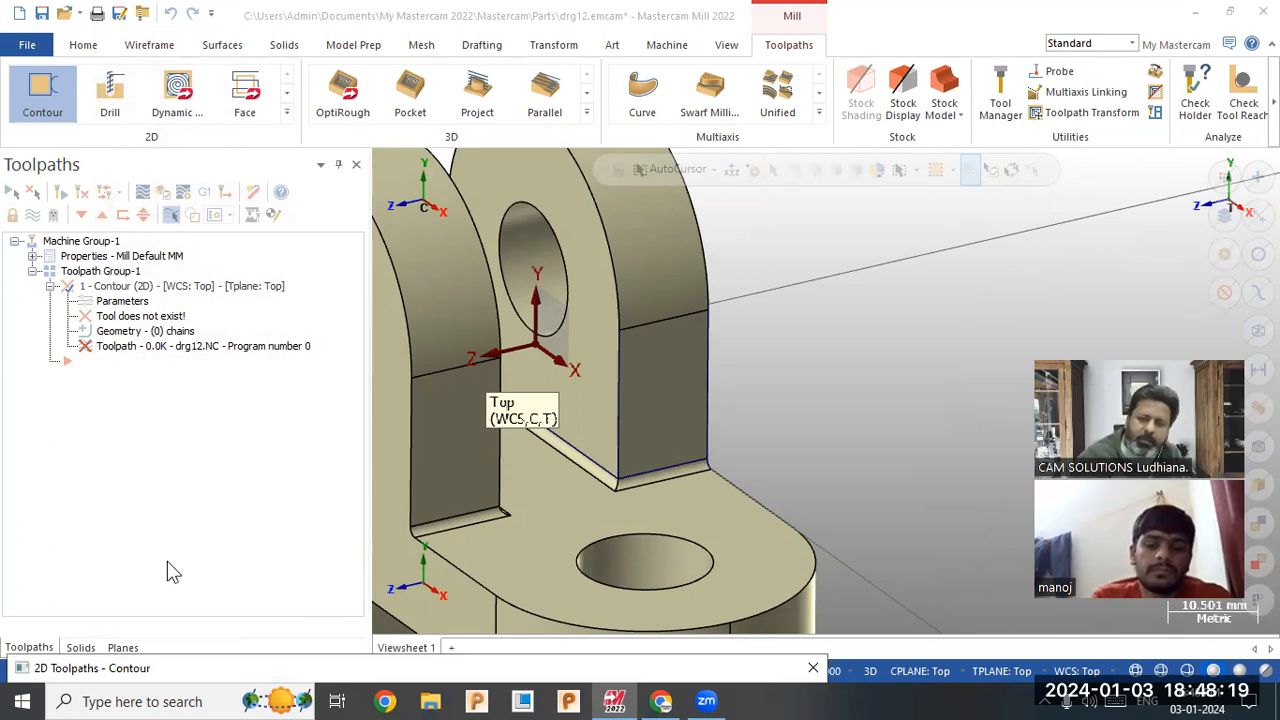
left_click(53, 87)
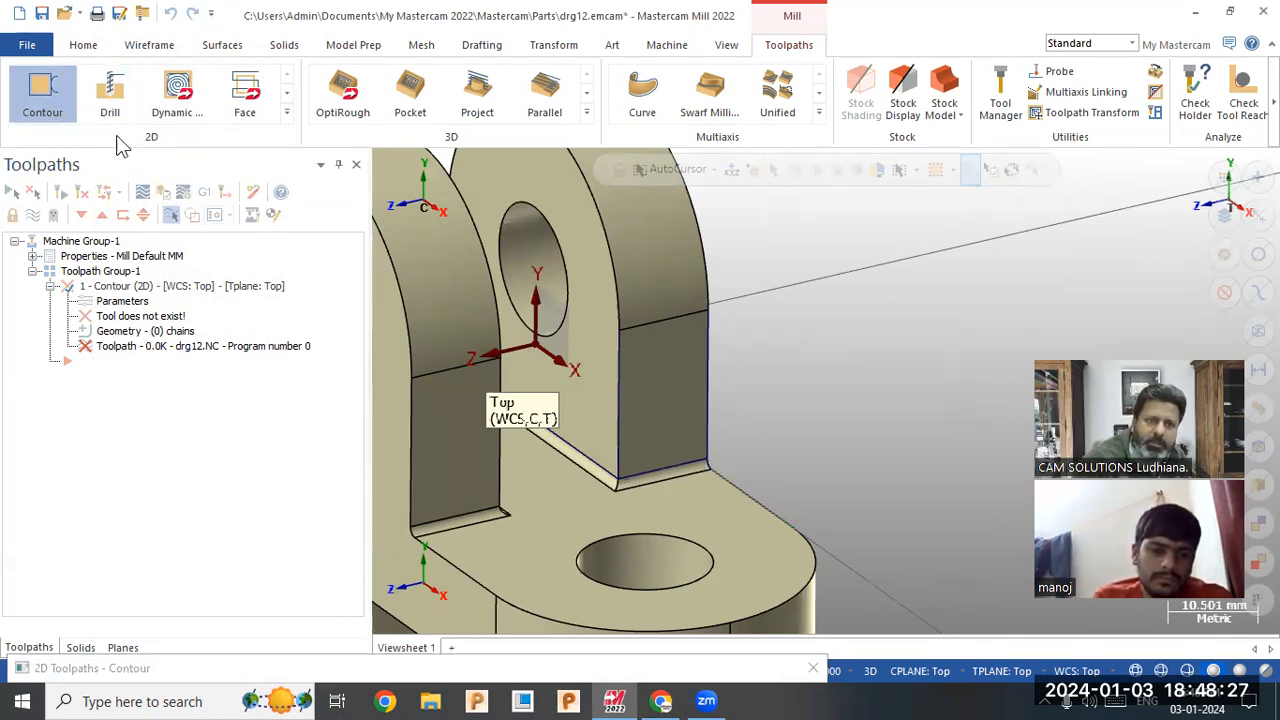
left_click(40, 110)
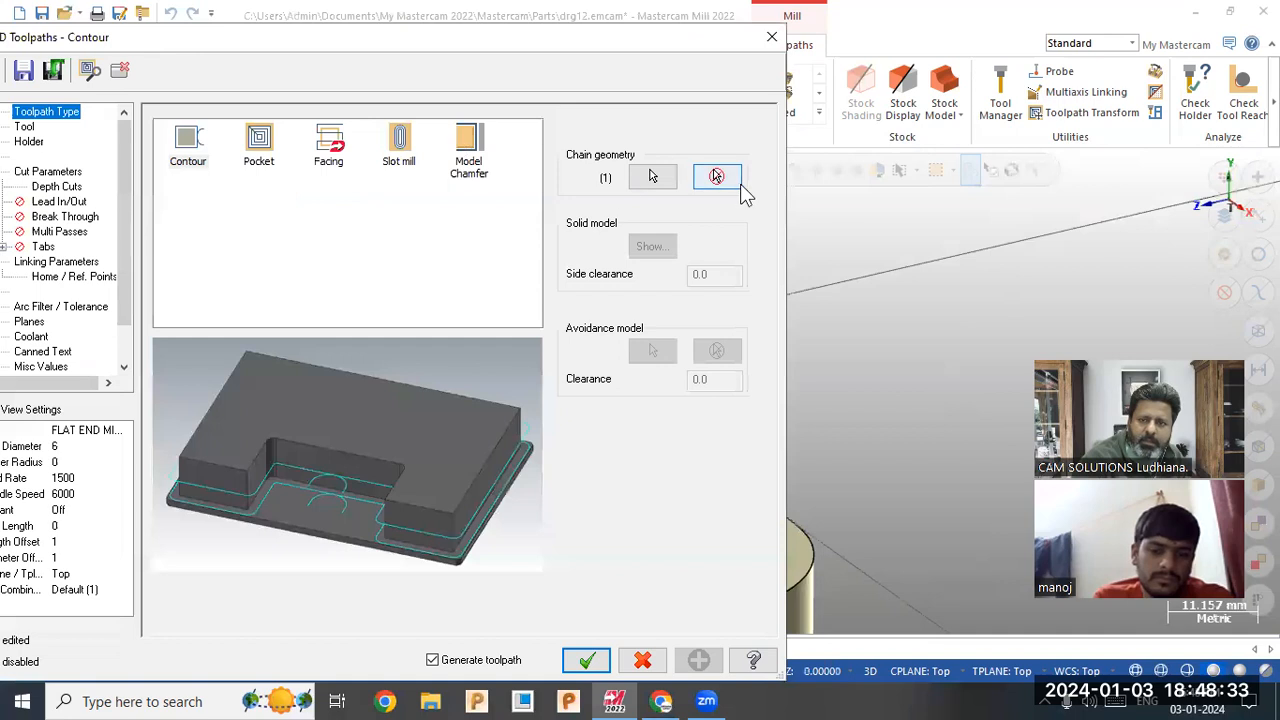
left_click(652, 177)
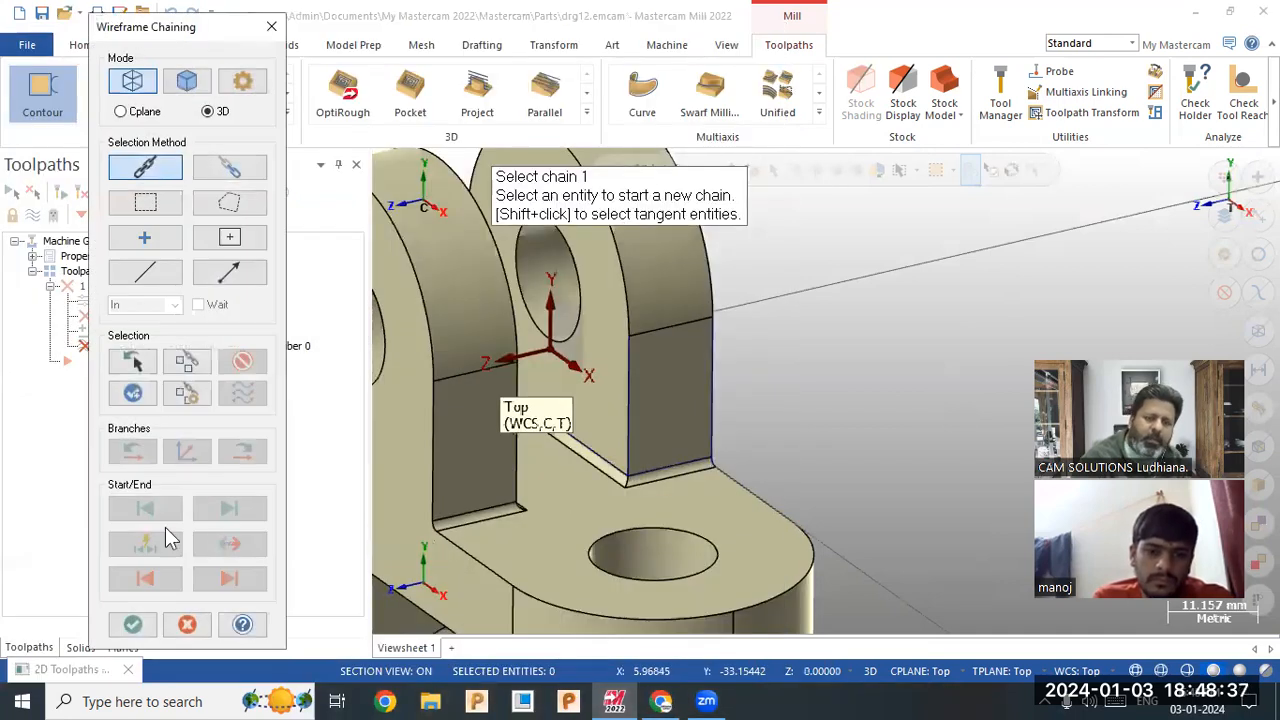
left_click(193, 90)
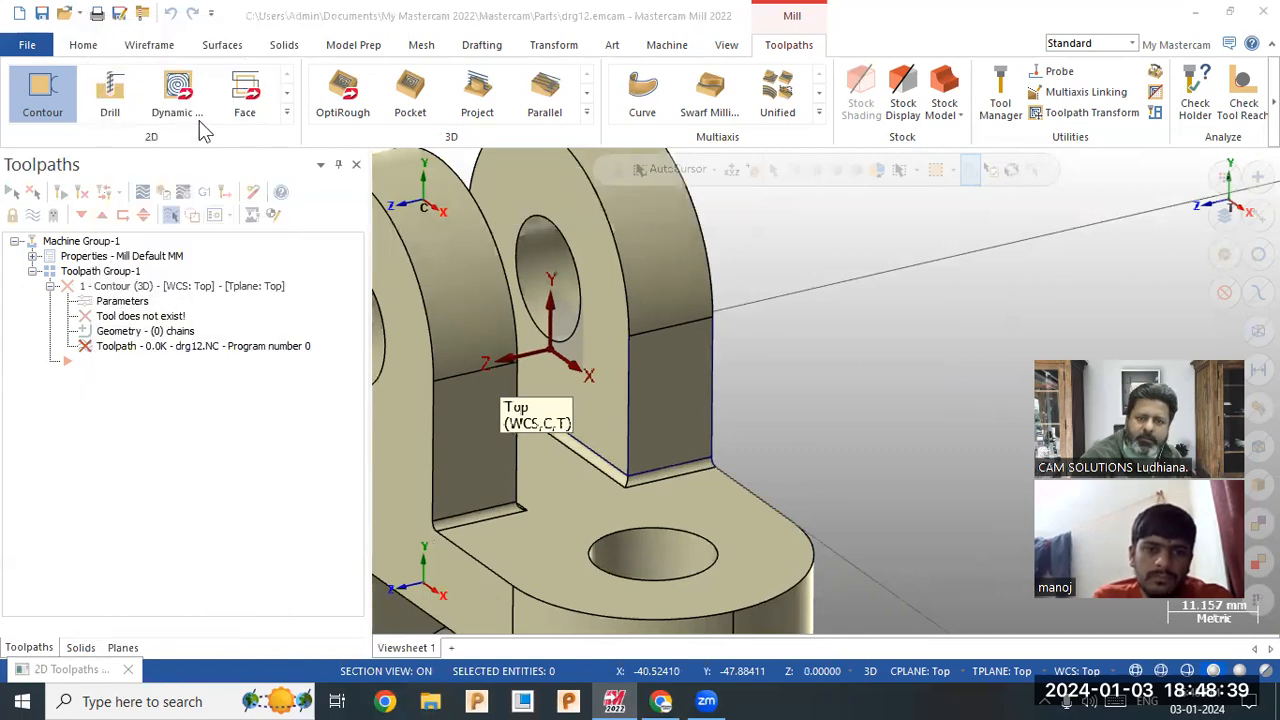